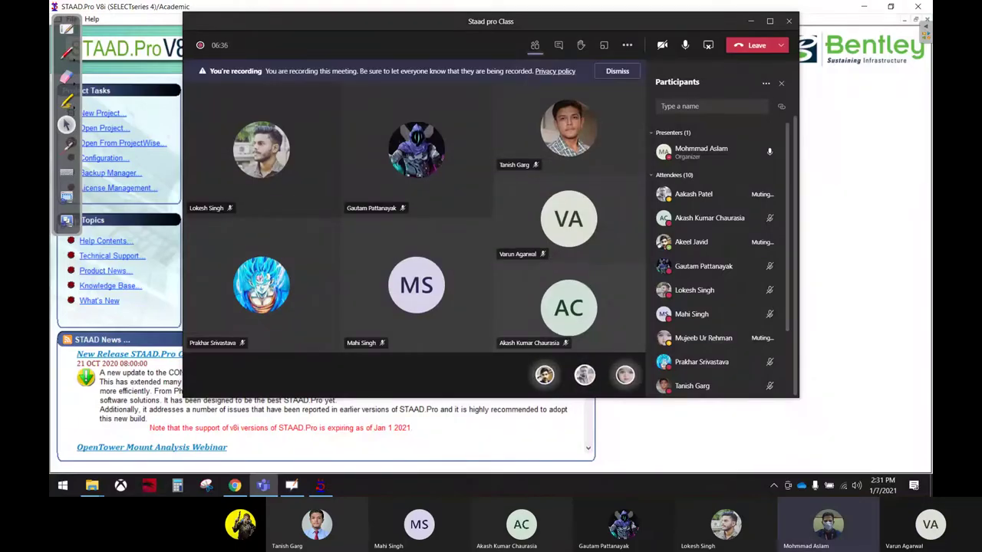
# From the desktop, open Capture.JPG, the reference sketch of the 18.5 m loaded beam
pyautogui.press('super+d')
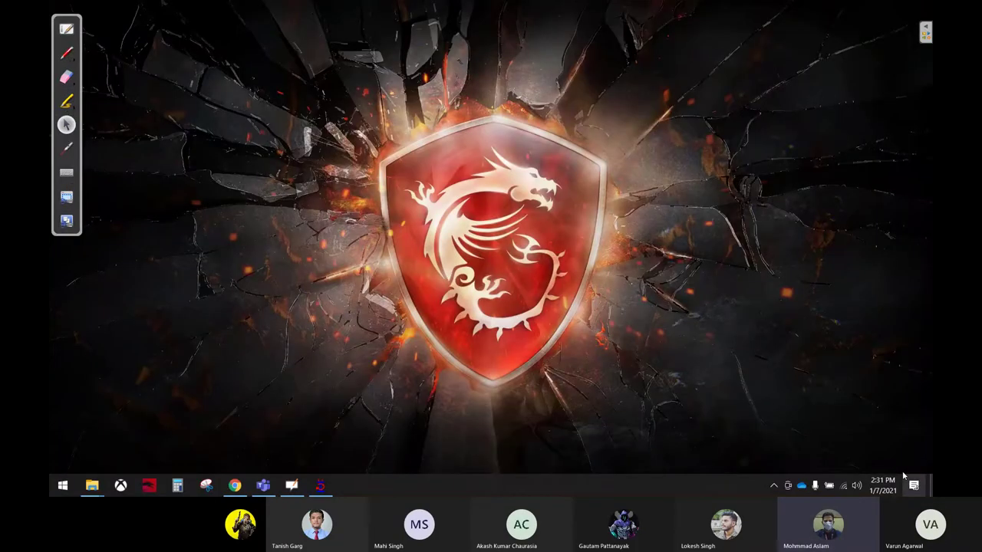
pyautogui.press('super+d')
pyautogui.doubleClick(395, 220)
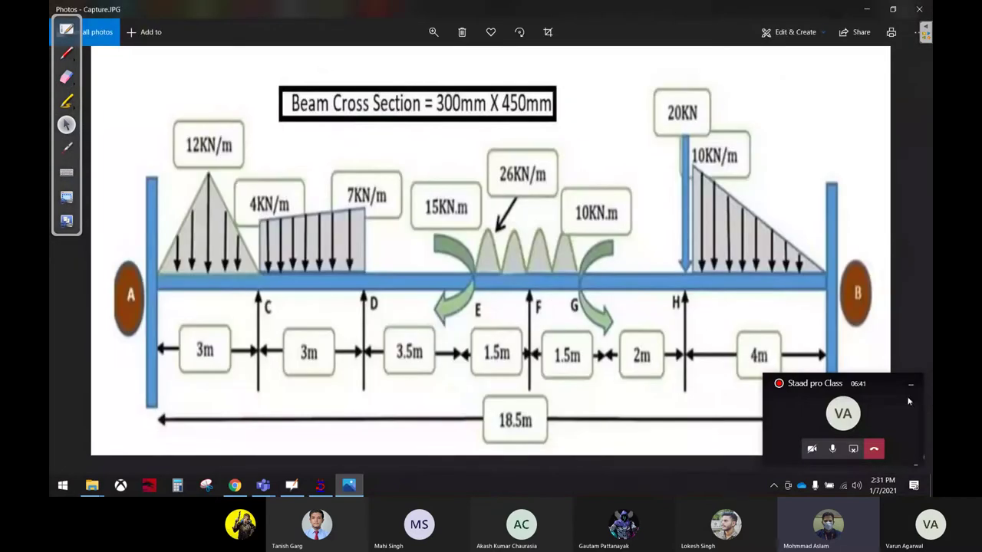
# Close the Teams mini call window and switch to the freehand pen
pyautogui.click(913, 389)
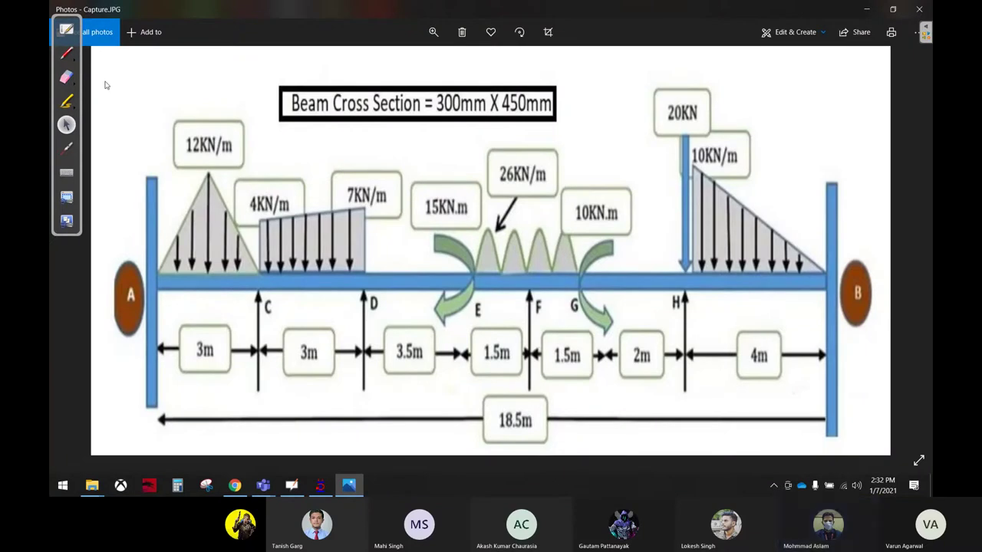
pyautogui.click(65, 53)
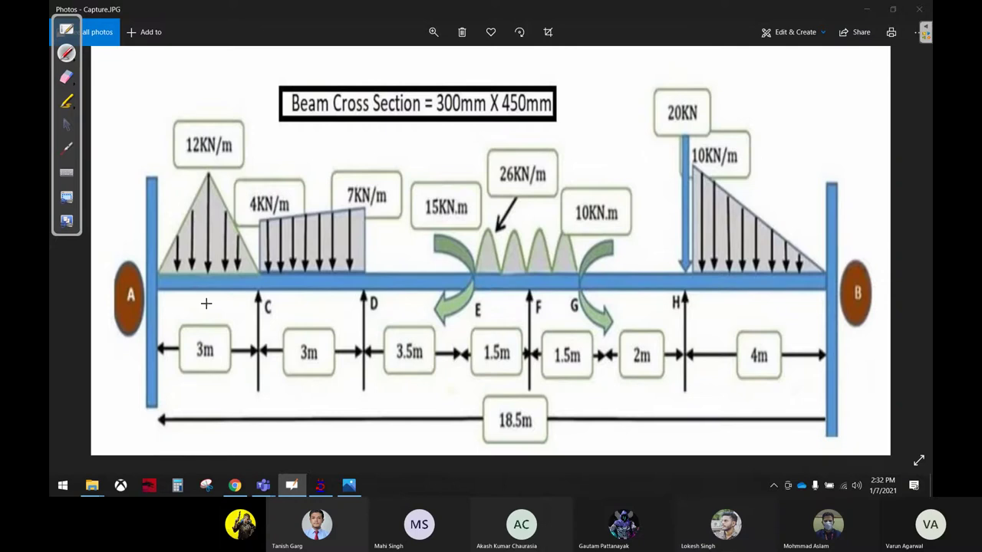
# Write span numbers 1 to 5 above the beam's spans in ink
pyautogui.moveTo(200, 309)
pyautogui.mouseDown()
pyautogui.moveTo(207, 300)
pyautogui.moveTo(207, 334)
pyautogui.moveTo(225, 331)
pyautogui.mouseUp()
pyautogui.moveTo(297, 308)
pyautogui.mouseDown()
pyautogui.moveTo(302, 329)
pyautogui.moveTo(326, 335)
pyautogui.mouseUp()
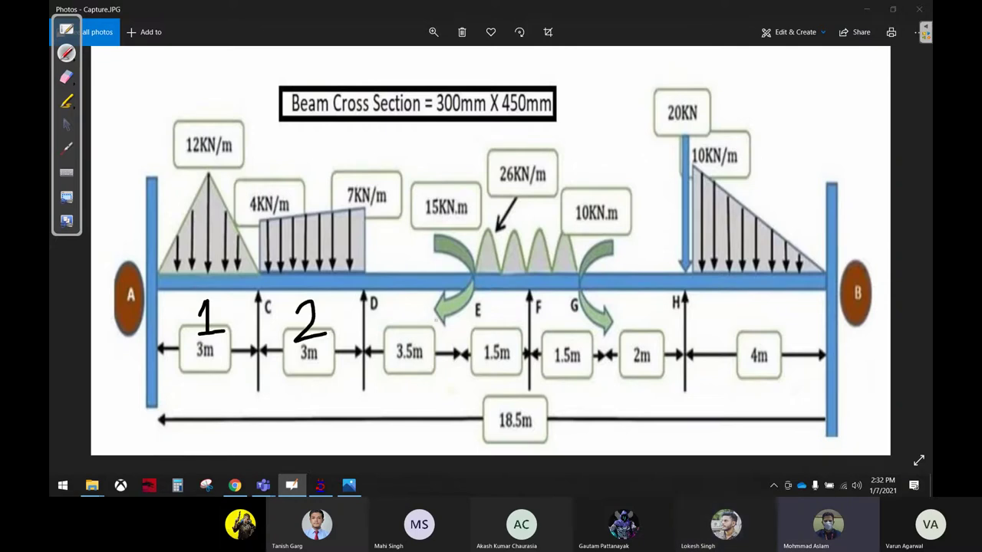
pyautogui.moveTo(436, 319)
pyautogui.mouseDown()
pyautogui.moveTo(481, 336)
pyautogui.moveTo(448, 358)
pyautogui.mouseUp()
pyautogui.moveTo(578, 305)
pyautogui.mouseDown()
pyautogui.moveTo(606, 327)
pyautogui.moveTo(607, 365)
pyautogui.mouseUp()
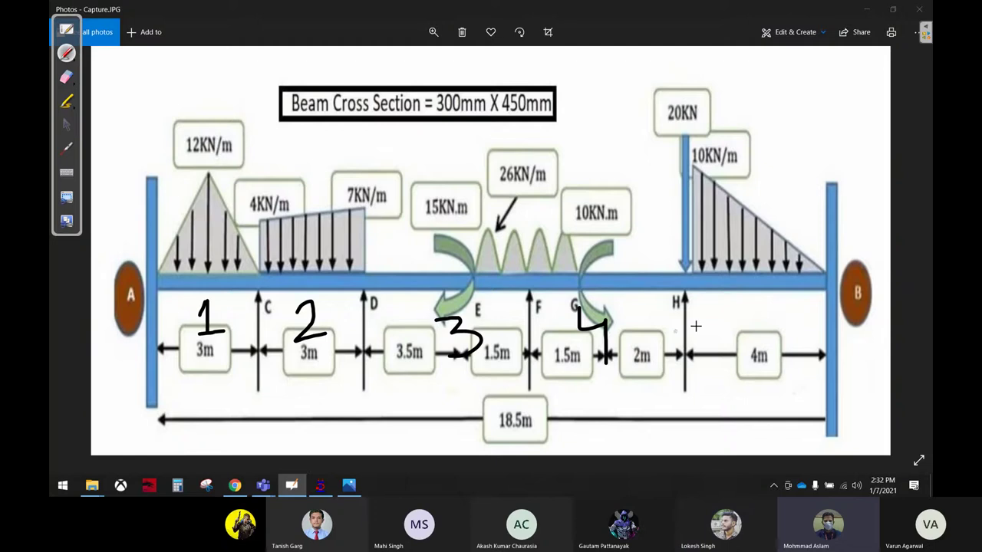
pyautogui.moveTo(739, 310)
pyautogui.mouseDown()
pyautogui.moveTo(764, 304)
pyautogui.moveTo(738, 356)
pyautogui.mouseUp()
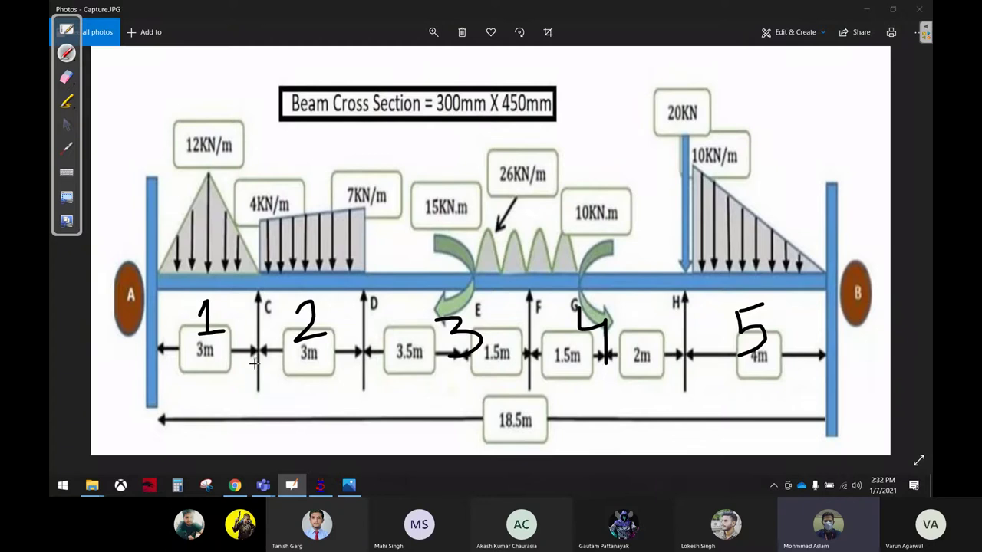
# Underline each of the five spans and label them 1 to 5
pyautogui.moveTo(256, 380)
pyautogui.mouseDown()
pyautogui.moveTo(155, 385)
pyautogui.moveTo(206, 426)
pyautogui.mouseUp()
pyautogui.moveTo(270, 397)
pyautogui.mouseDown()
pyautogui.moveTo(339, 399)
pyautogui.moveTo(346, 428)
pyautogui.mouseUp()
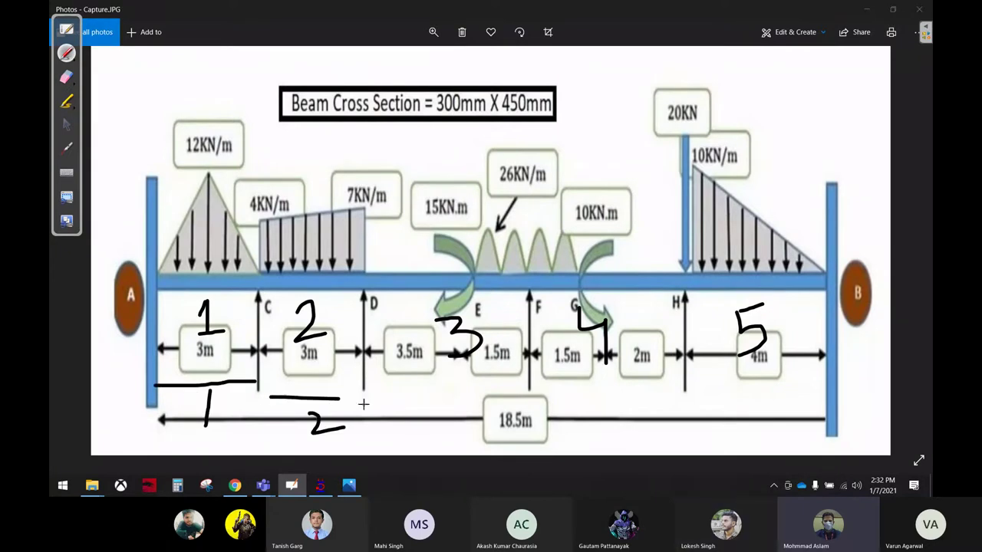
pyautogui.moveTo(366, 395); pyautogui.dragTo(533, 389)
pyautogui.moveTo(440, 412); pyautogui.dragTo(436, 431)
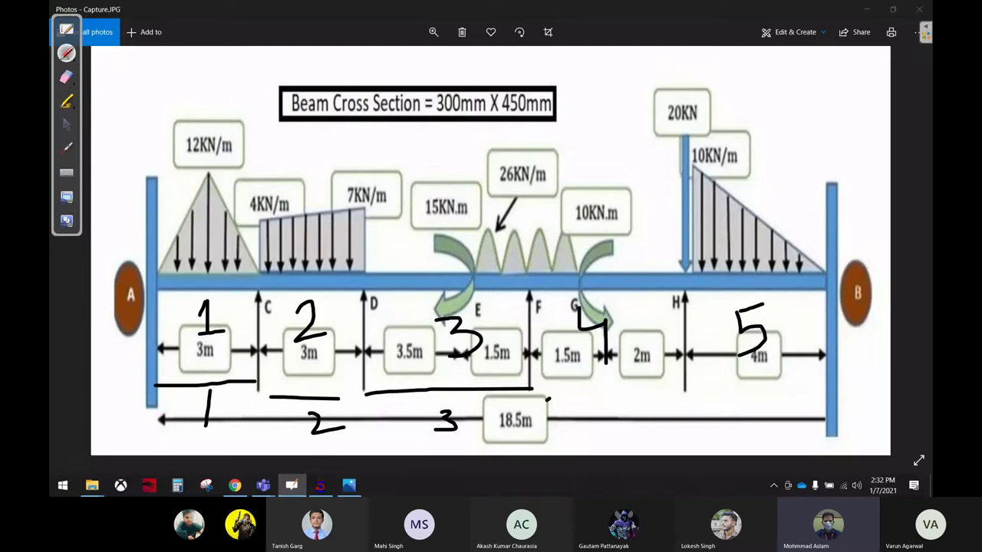
pyautogui.moveTo(546, 399); pyautogui.dragTo(690, 393)
pyautogui.moveTo(624, 419); pyautogui.dragTo(657, 438)
pyautogui.moveTo(698, 388)
pyautogui.mouseDown()
pyautogui.moveTo(814, 379)
pyautogui.moveTo(752, 426)
pyautogui.mouseUp()
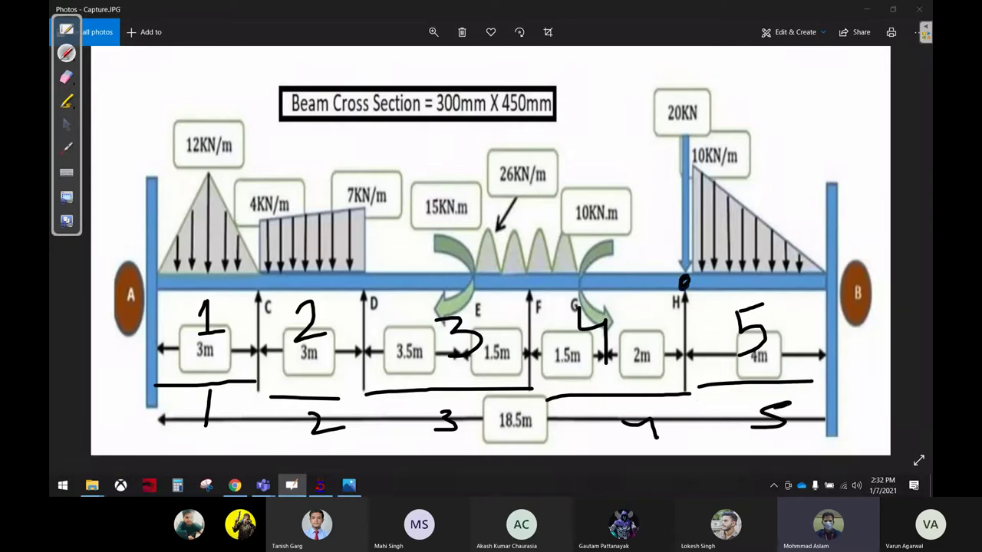
# Circle points F, D and C and supports A and B on the beam
pyautogui.moveTo(530, 282); pyautogui.dragTo(526, 278)
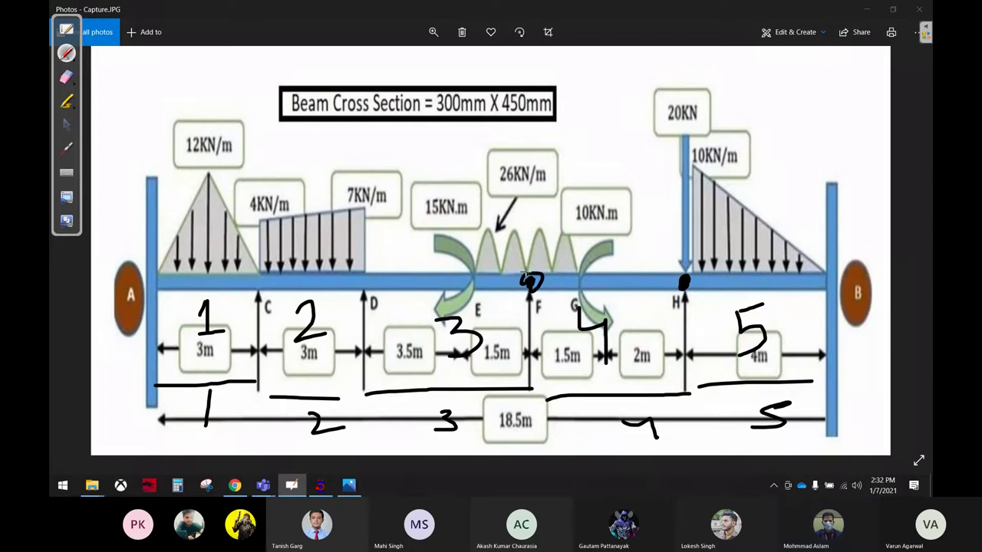
pyautogui.moveTo(369, 279); pyautogui.dragTo(362, 290)
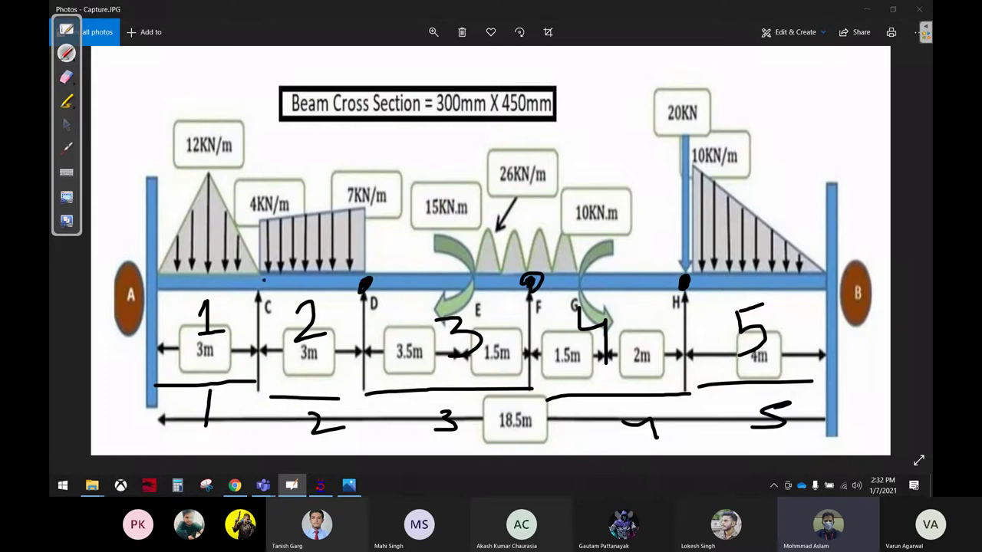
pyautogui.moveTo(264, 281); pyautogui.dragTo(254, 287)
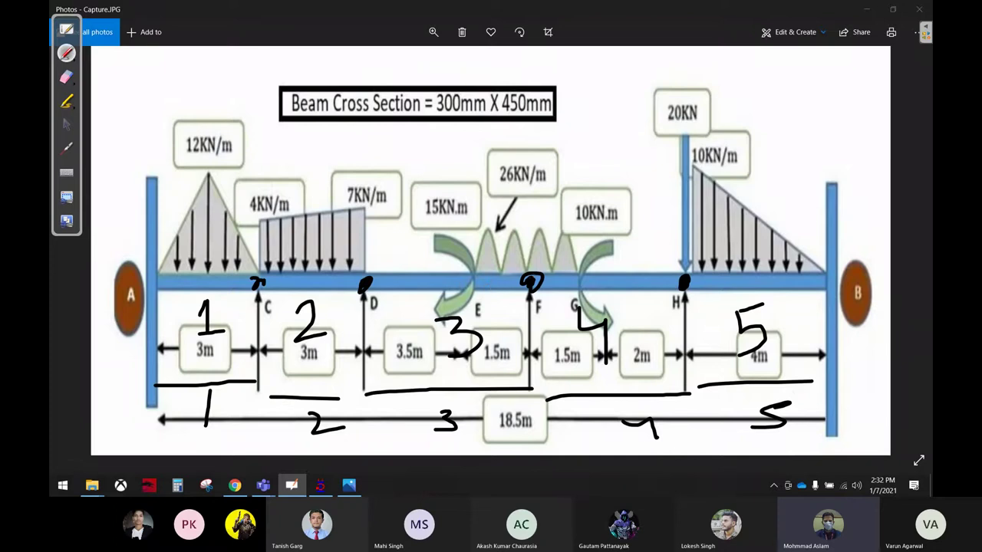
pyautogui.moveTo(258, 281); pyautogui.dragTo(281, 278)
pyautogui.moveTo(153, 274); pyautogui.dragTo(173, 278)
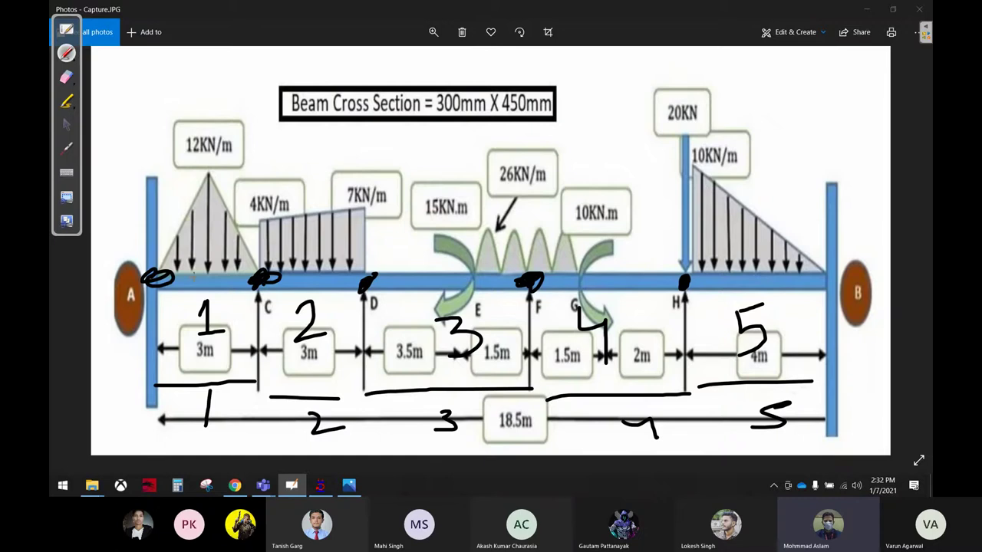
pyautogui.moveTo(816, 282); pyautogui.dragTo(822, 281)
# Erase the span numbers and point marks and return to the arrow tool
pyautogui.click(66, 77)
pyautogui.moveTo(131, 264)
pyautogui.mouseDown()
pyautogui.moveTo(607, 355)
pyautogui.moveTo(257, 412)
pyautogui.moveTo(306, 381)
pyautogui.mouseUp()
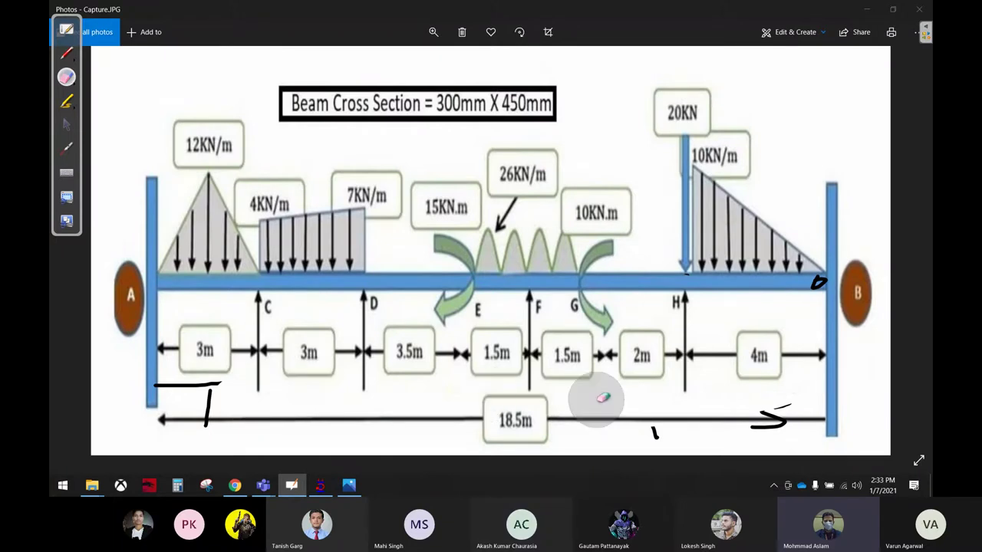
pyautogui.moveTo(603, 397)
pyautogui.mouseDown()
pyautogui.moveTo(685, 366)
pyautogui.moveTo(757, 399)
pyautogui.mouseUp()
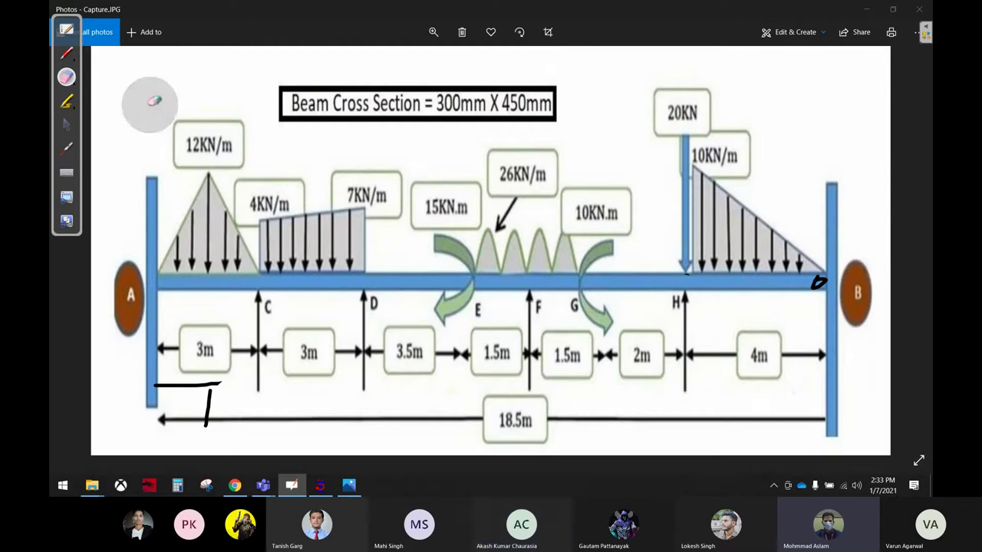
pyautogui.click(66, 125)
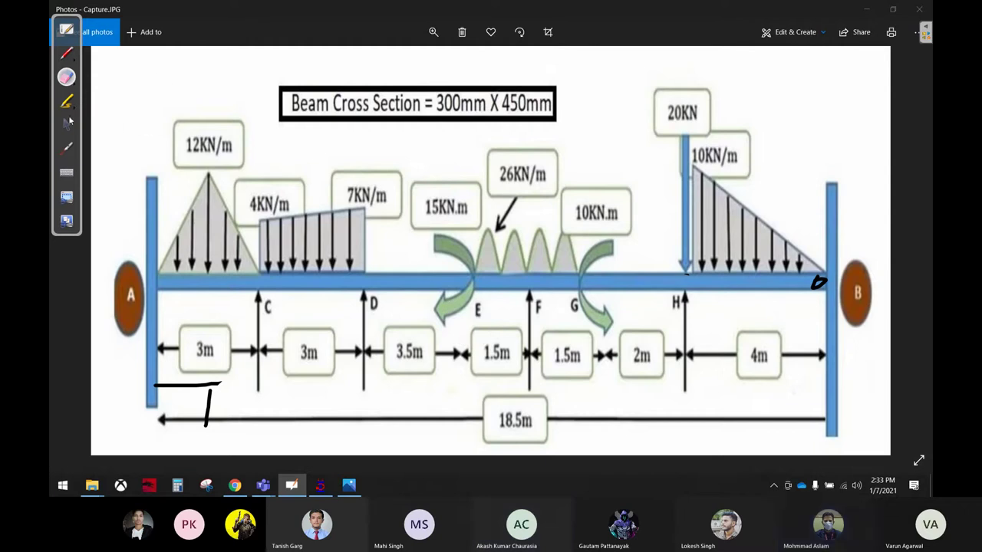
pyautogui.click(320, 485)
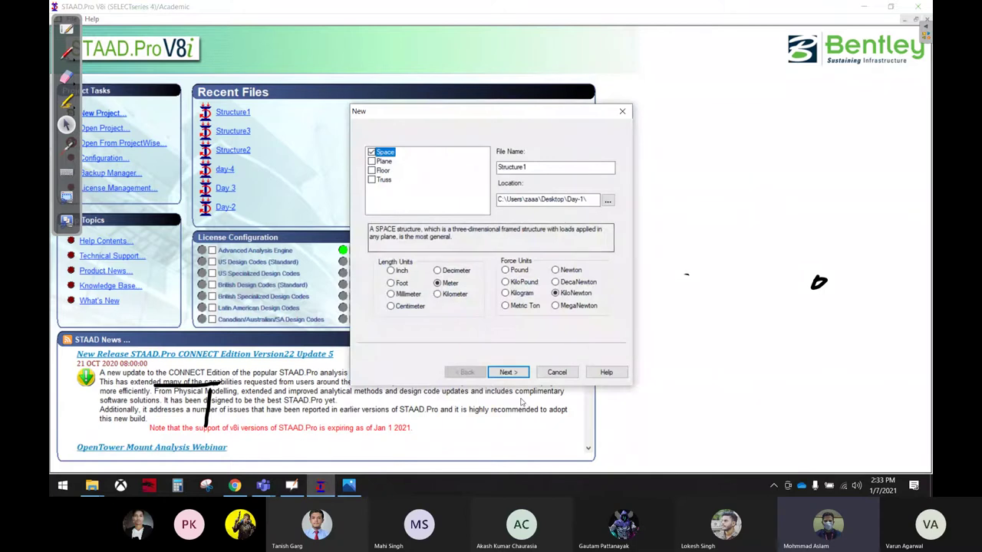
# Create Structure1 as a space structure in metres and kN, with node 1 snapped at the origin
pyautogui.click(508, 372)
pyautogui.click(508, 278)
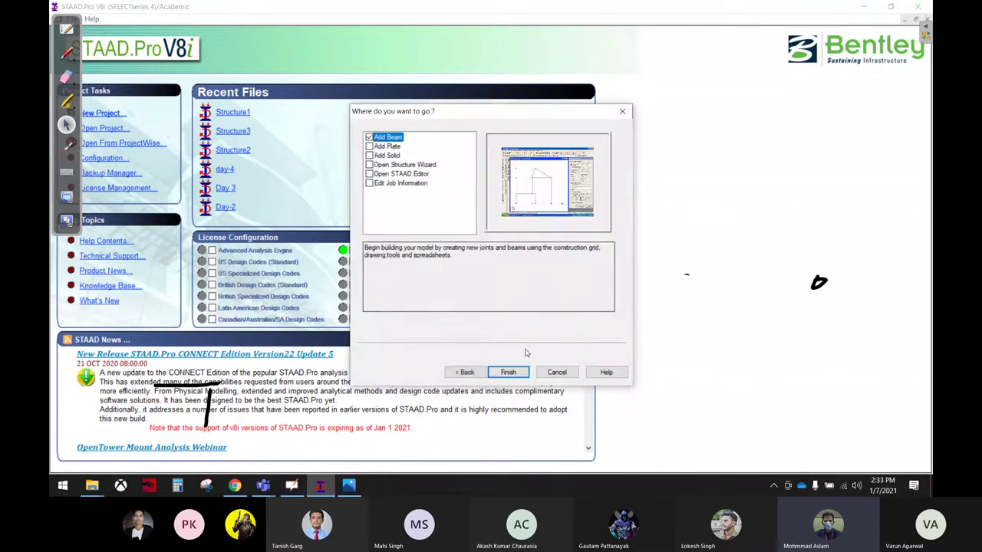
pyautogui.click(508, 372)
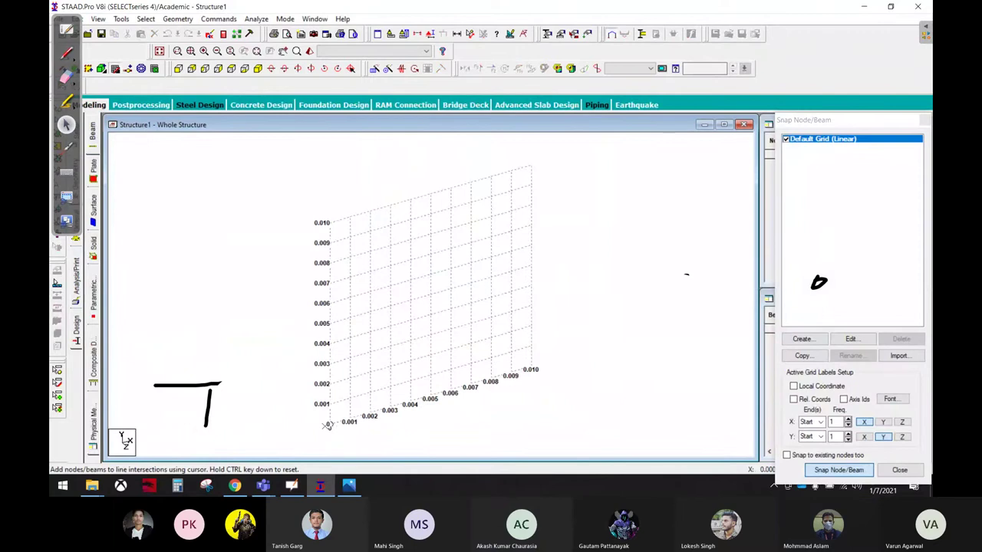
pyautogui.click(389, 36)
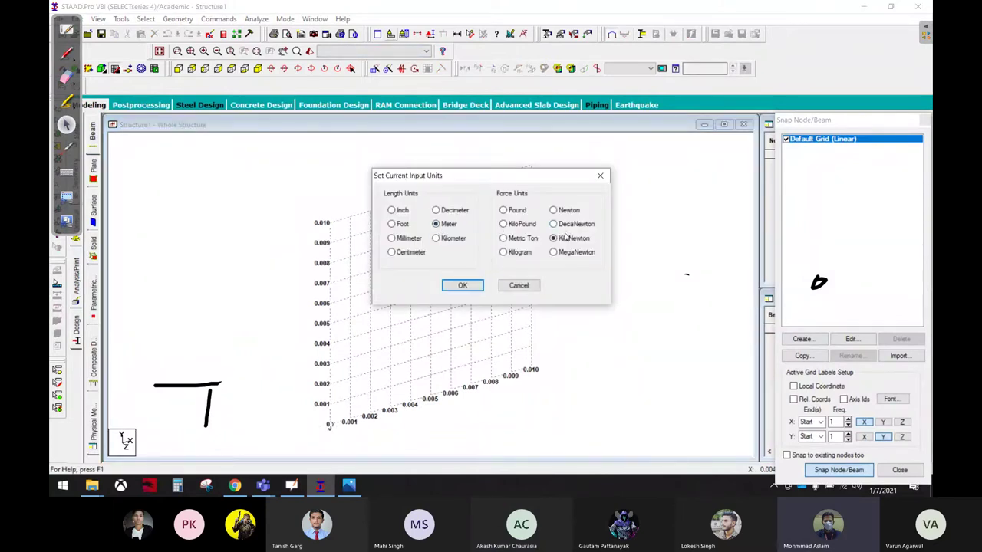
pyautogui.click(463, 285)
pyautogui.click(330, 426)
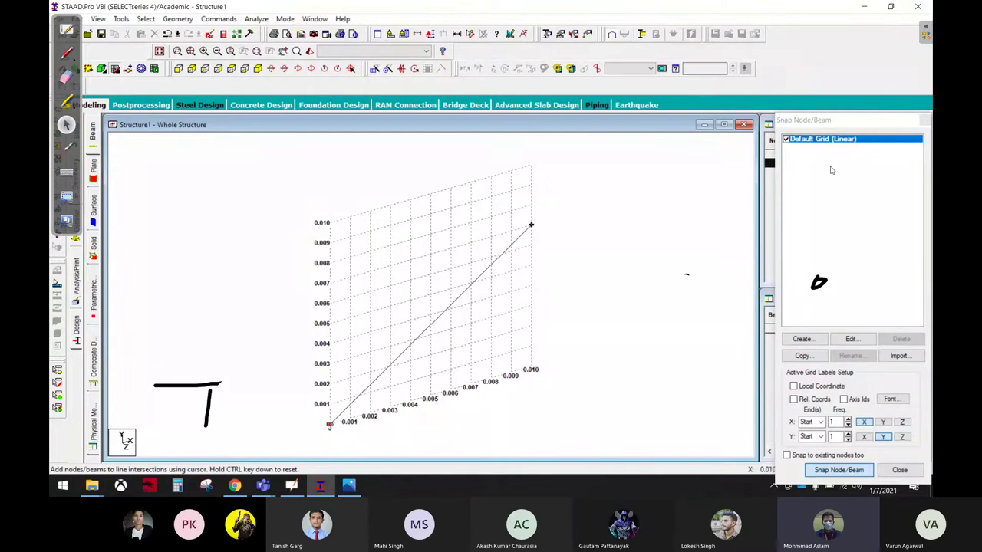
pyautogui.click(533, 222)
# Erase the leftover hand-drawn ink from the screen
pyautogui.click(67, 77)
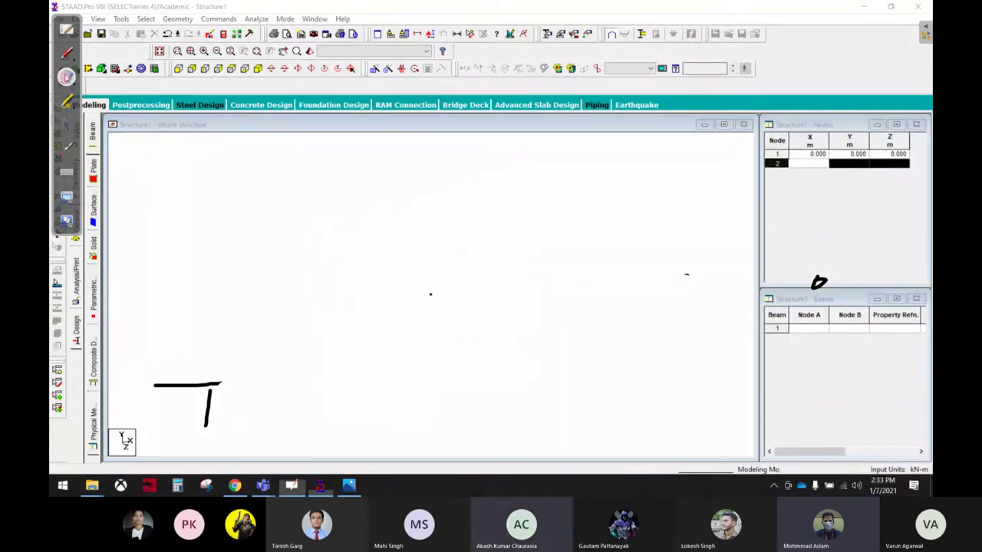
pyautogui.moveTo(188, 388); pyautogui.dragTo(788, 280)
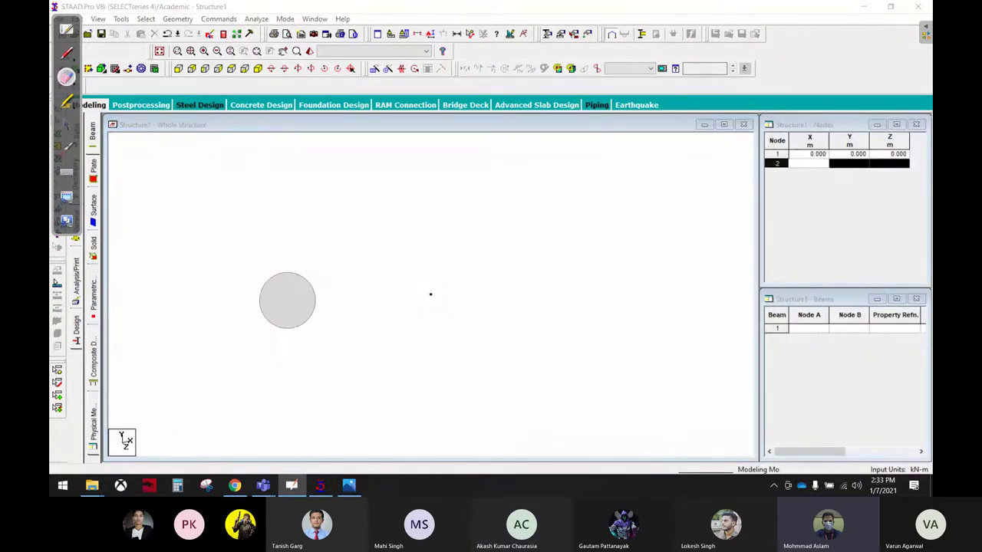
pyautogui.click(66, 125)
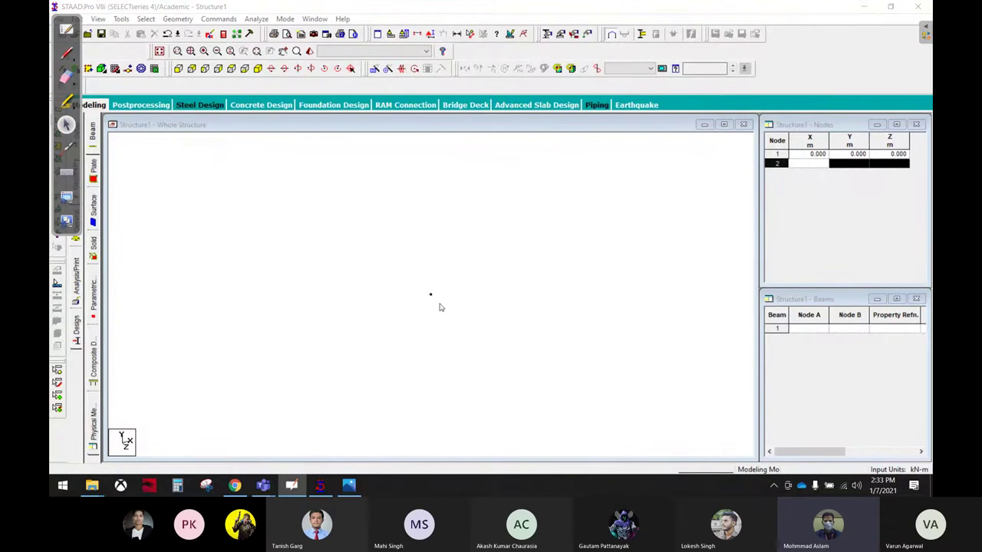
pyautogui.click(440, 307)
# Select node 1 at the origin and open Translational Repeat to copy it along X
pyautogui.moveTo(80, 39); pyautogui.dragTo(130, 86)
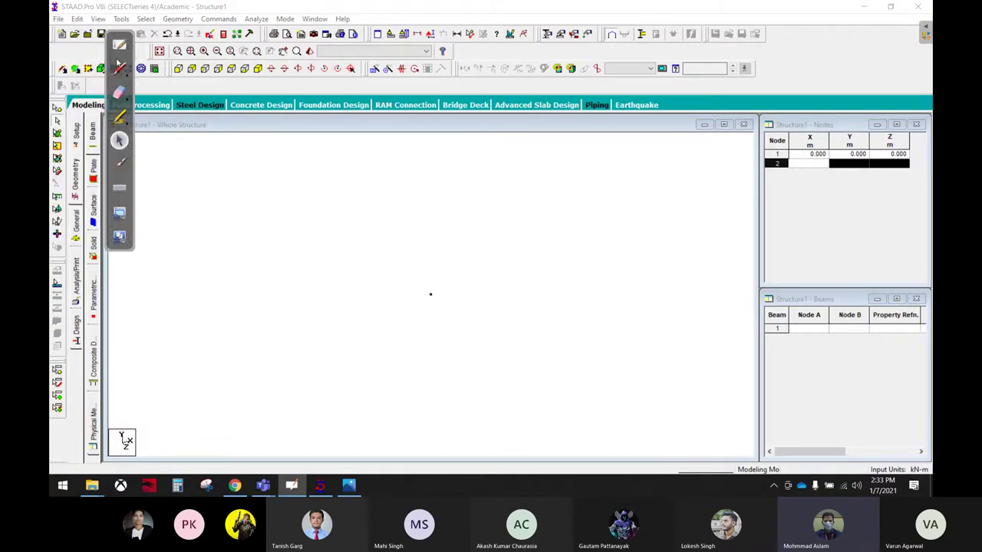
pyautogui.click(59, 119)
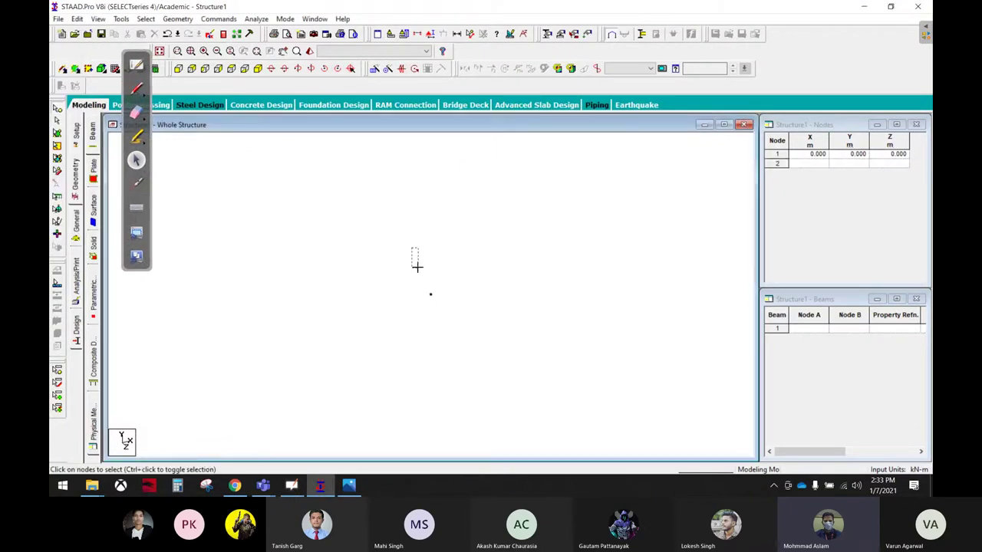
pyautogui.click(431, 294)
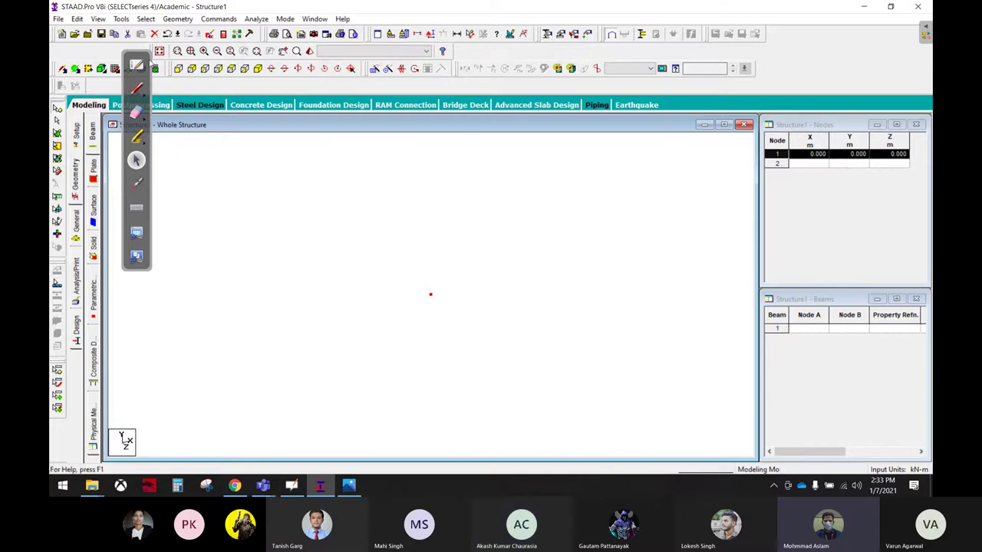
pyautogui.click(139, 66)
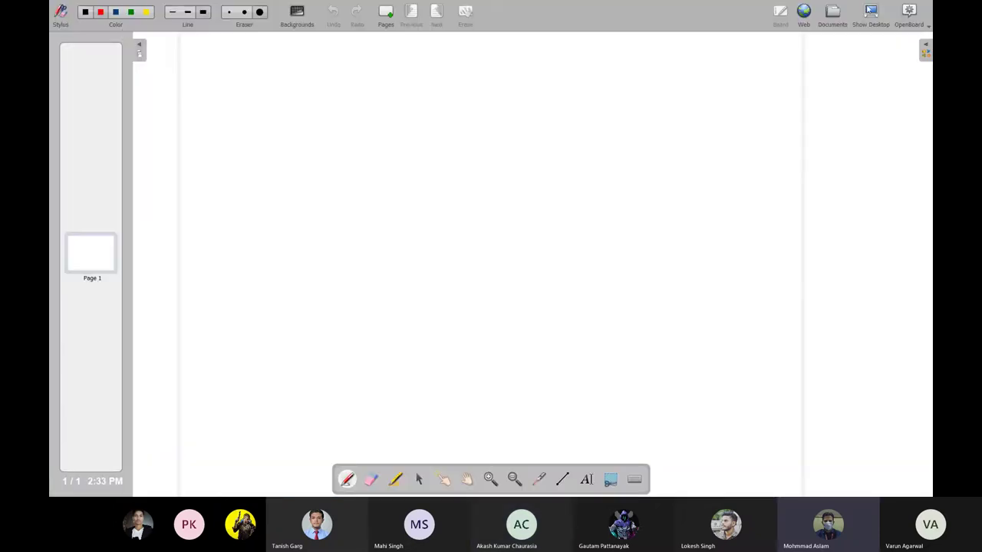
pyautogui.click(871, 10)
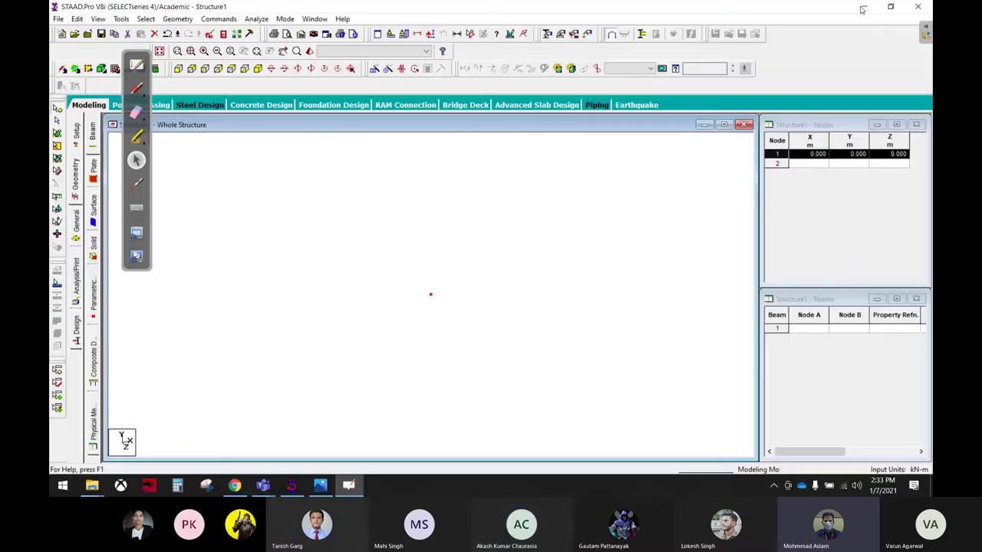
pyautogui.click(374, 70)
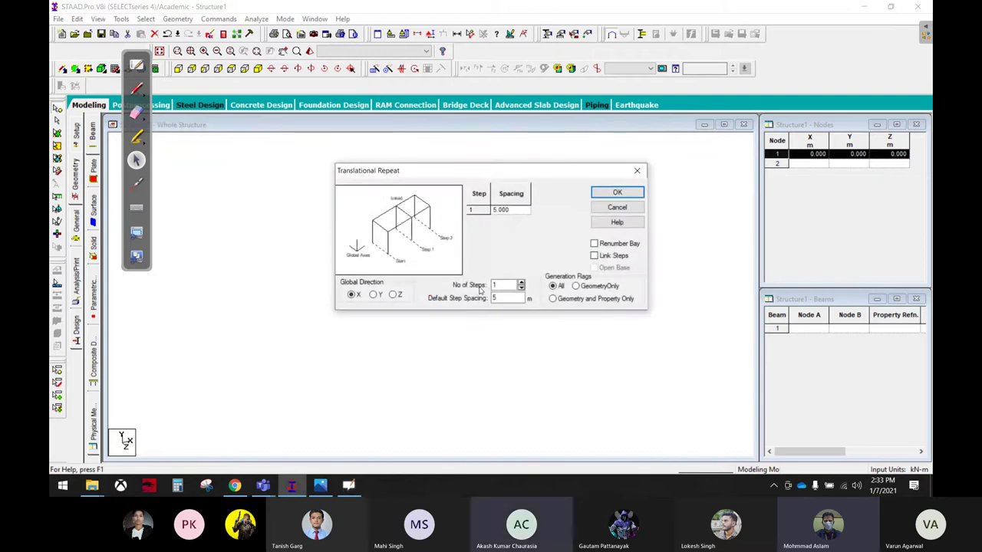
pyautogui.click(321, 487)
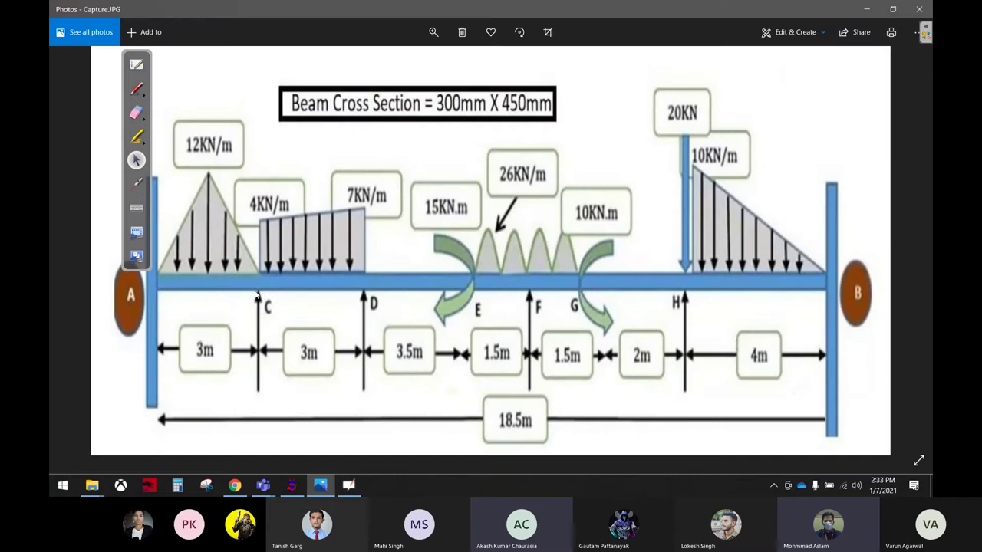
# Mark the sketch's node points at A, C, F (3), H (4) and B (5) in red ink
pyautogui.click(359, 299)
pyautogui.click(138, 89)
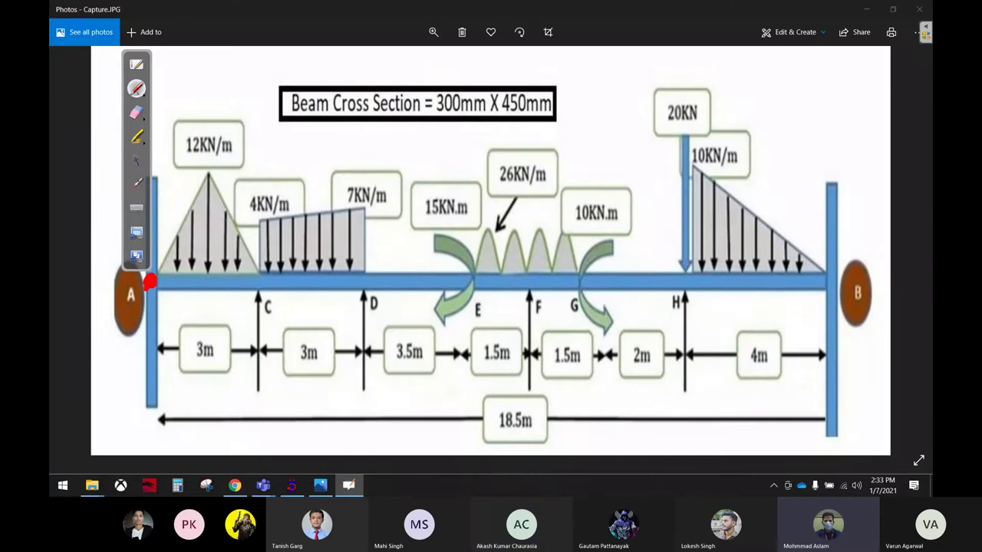
pyautogui.click(168, 284)
pyautogui.click(258, 280)
pyautogui.moveTo(524, 281); pyautogui.dragTo(525, 290)
pyautogui.moveTo(511, 294); pyautogui.dragTo(534, 293)
pyautogui.moveTo(682, 279); pyautogui.dragTo(685, 290)
pyautogui.moveTo(827, 286); pyautogui.dragTo(775, 292)
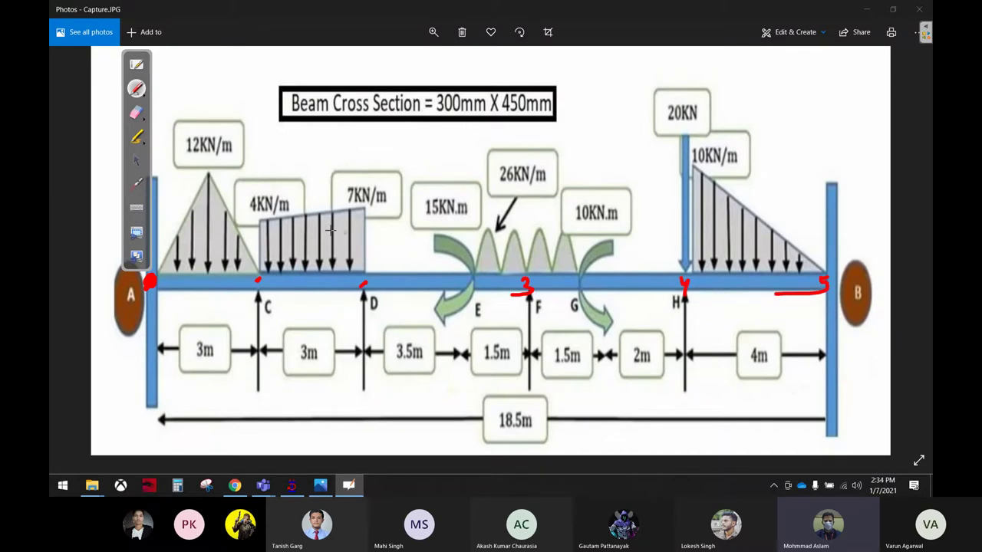
pyautogui.click(137, 161)
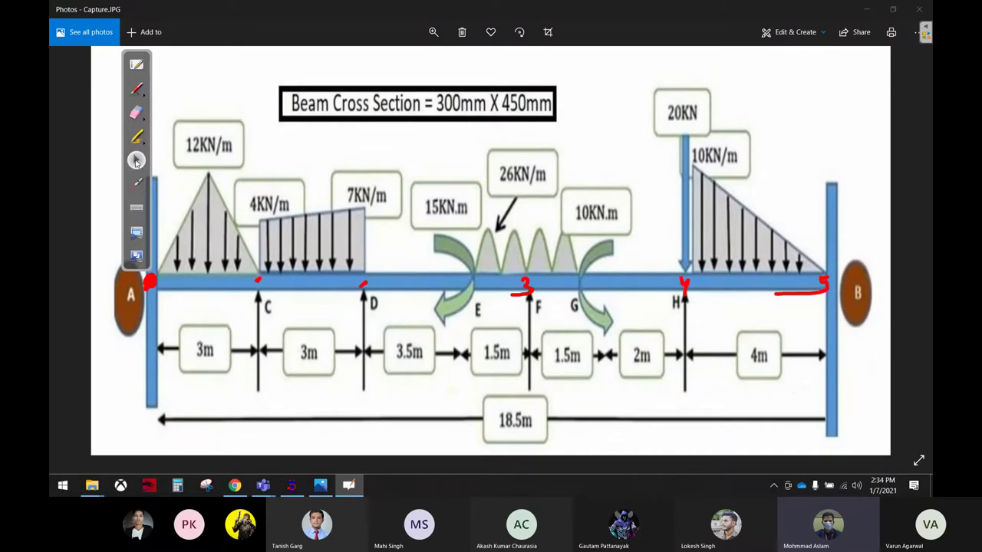
pyautogui.click(291, 485)
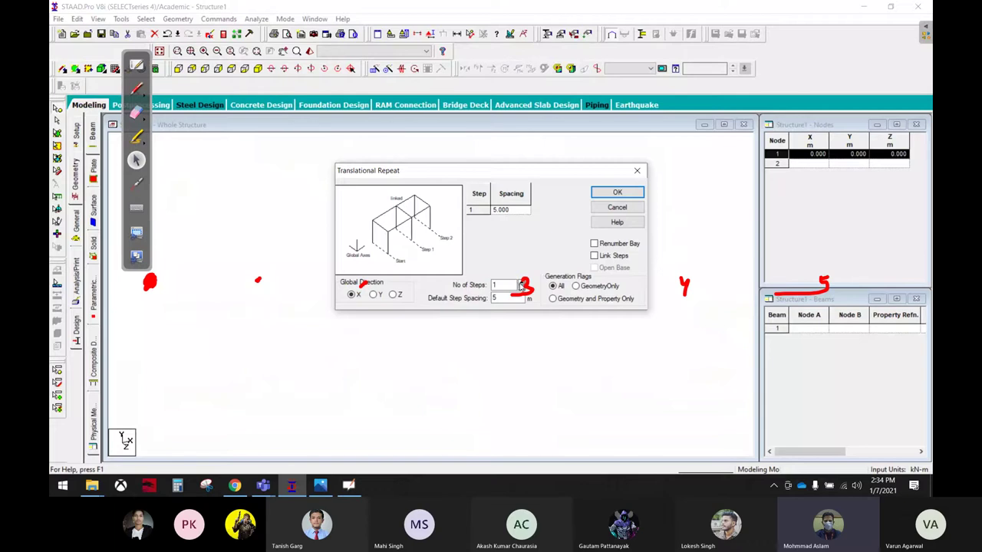
# Increase the Translational Repeat number of steps to 5
pyautogui.click(521, 283)
pyautogui.click(521, 282)
pyautogui.click(521, 282)
pyautogui.click(521, 282)
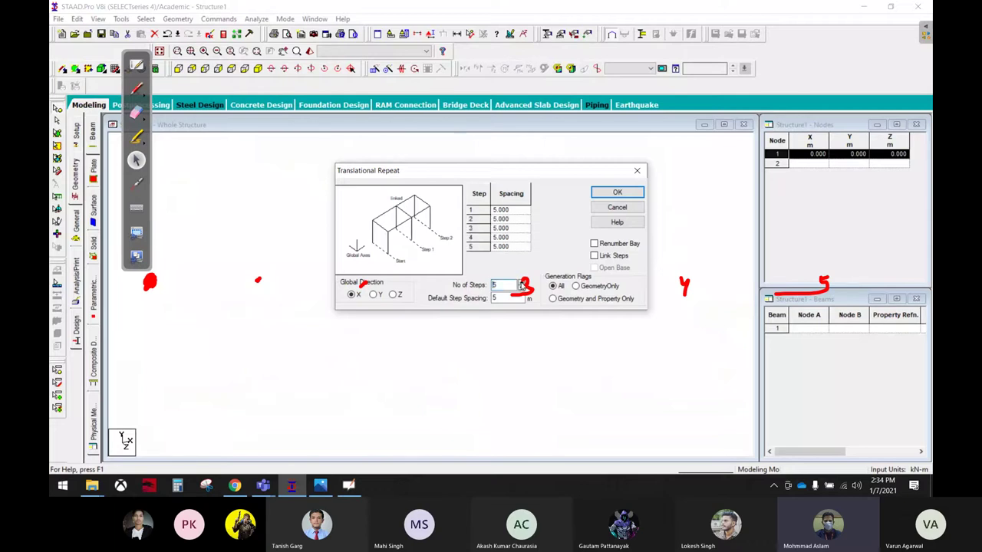
# Erase the red node marks and bracket the Spacing column in red ink
pyautogui.click(137, 112)
pyautogui.moveTo(192, 265); pyautogui.dragTo(236, 272)
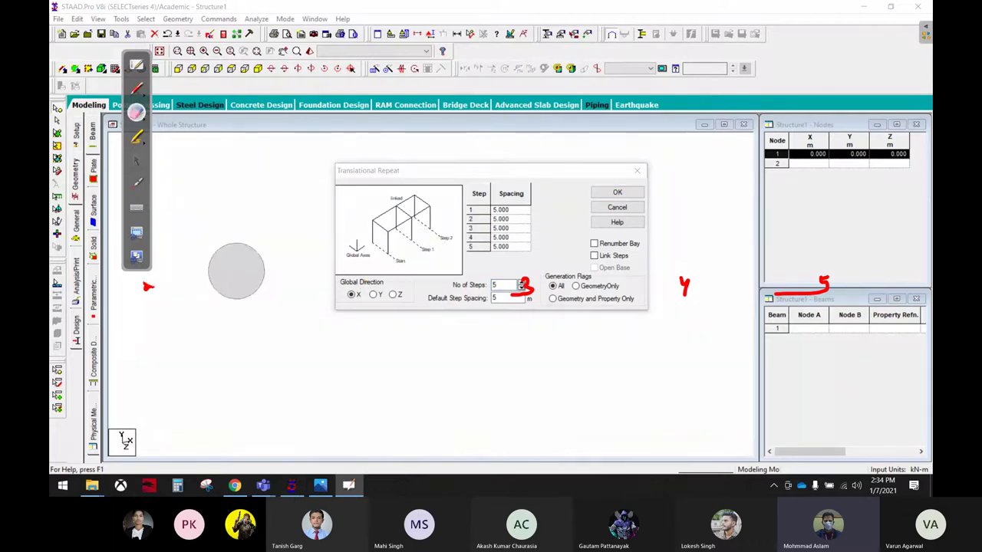
pyautogui.moveTo(695, 335)
pyautogui.mouseDown()
pyautogui.moveTo(729, 292)
pyautogui.moveTo(833, 290)
pyautogui.mouseUp()
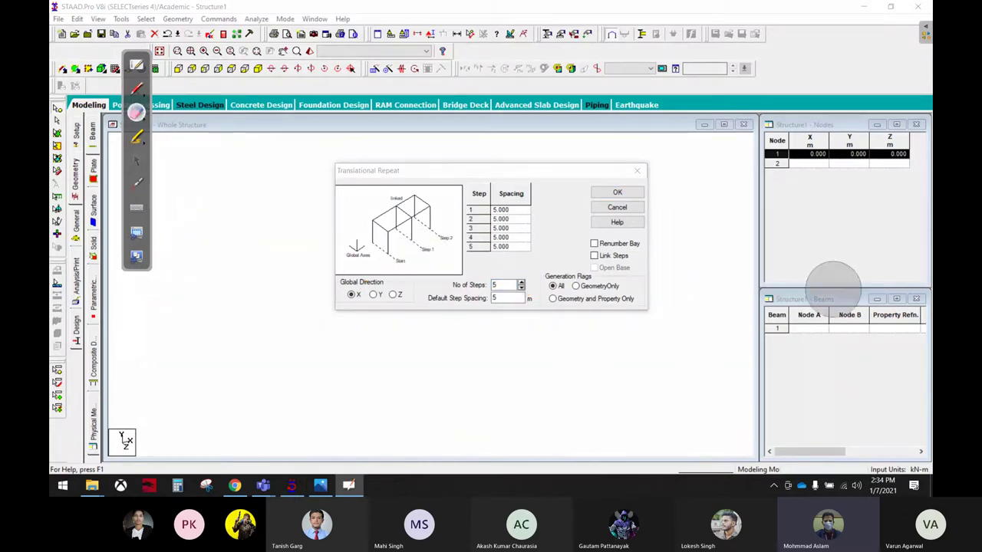
pyautogui.click(137, 159)
pyautogui.hotkey('ctrl', 'shift', 'p')
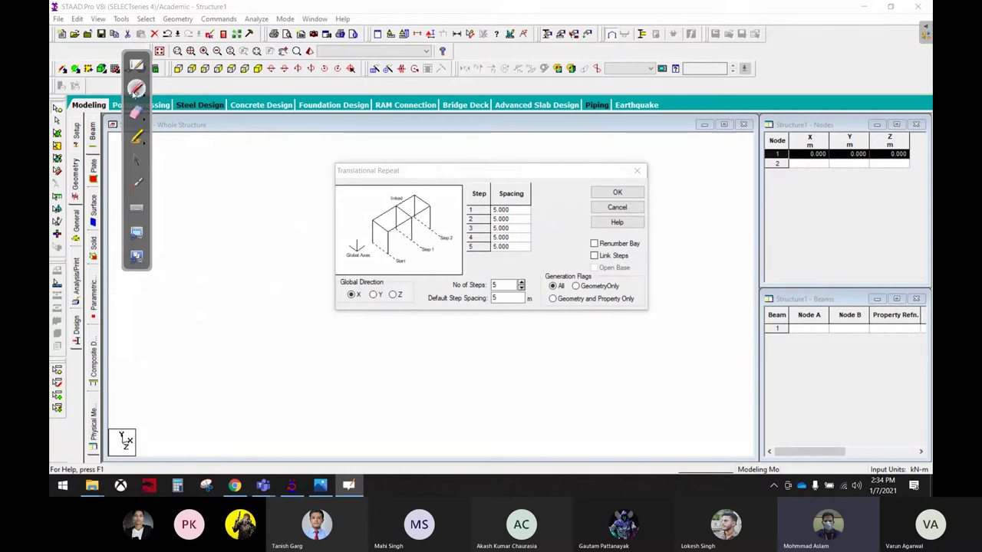
pyautogui.moveTo(548, 192); pyautogui.dragTo(498, 257)
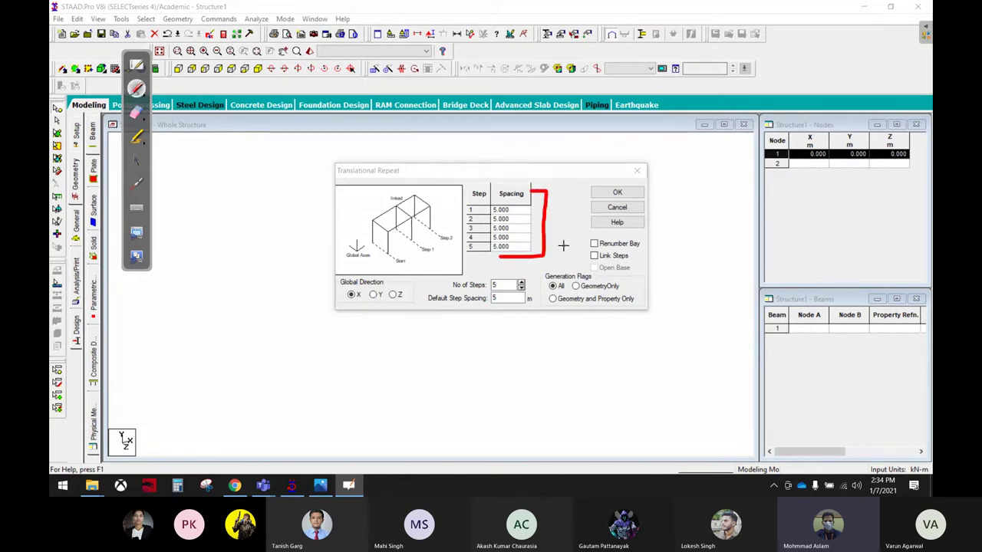
pyautogui.click(136, 160)
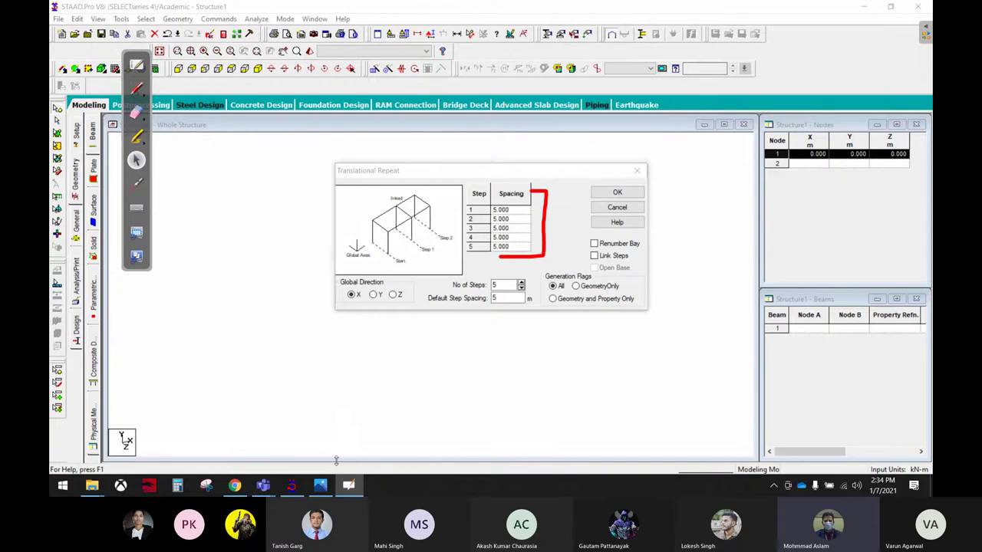
pyautogui.click(321, 485)
pyautogui.click(320, 485)
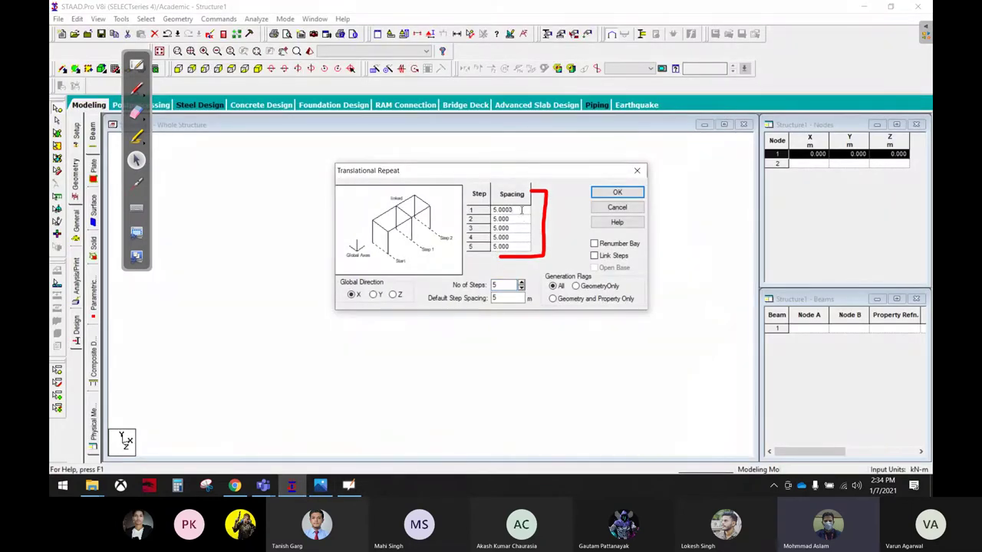
# Set the first two step spacings to 3 m, leaving the third at 5 m
pyautogui.doubleClick(521, 210)
pyautogui.write('3')
pyautogui.doubleClick(520, 220)
pyautogui.write('3')
pyautogui.click(520, 230)
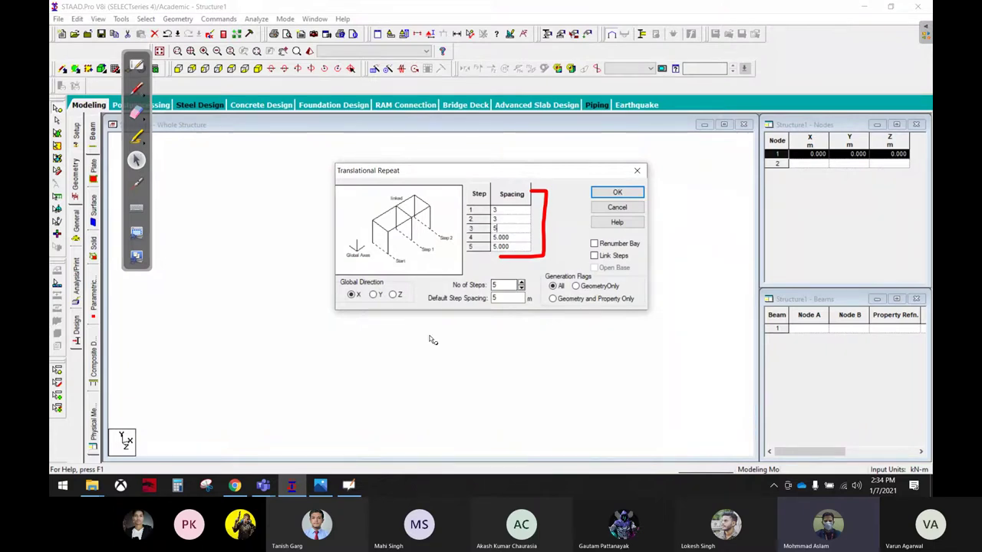
pyautogui.click(321, 485)
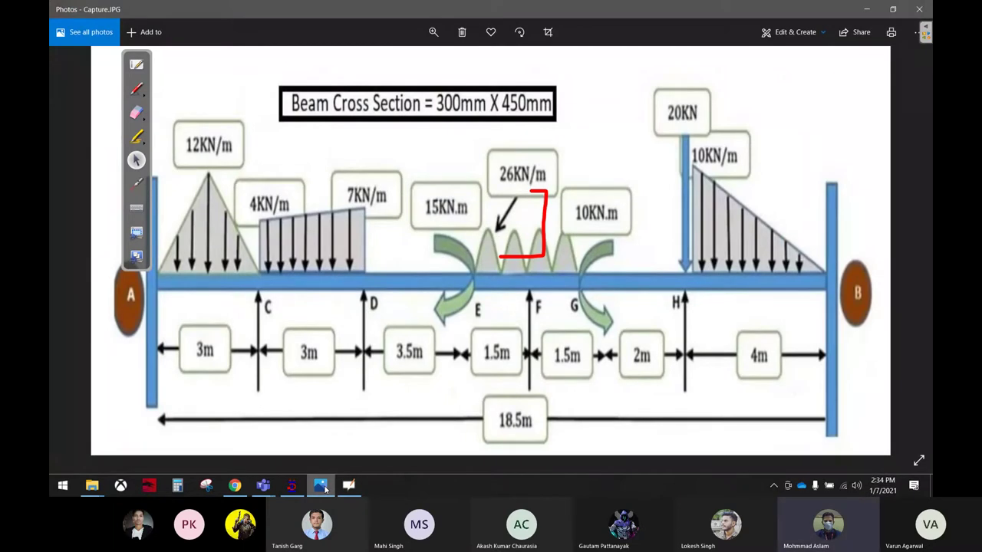
# Enter 3.5 m and 4 m for steps 4 and 5, tick Link Steps, and generate the beam
pyautogui.click(325, 489)
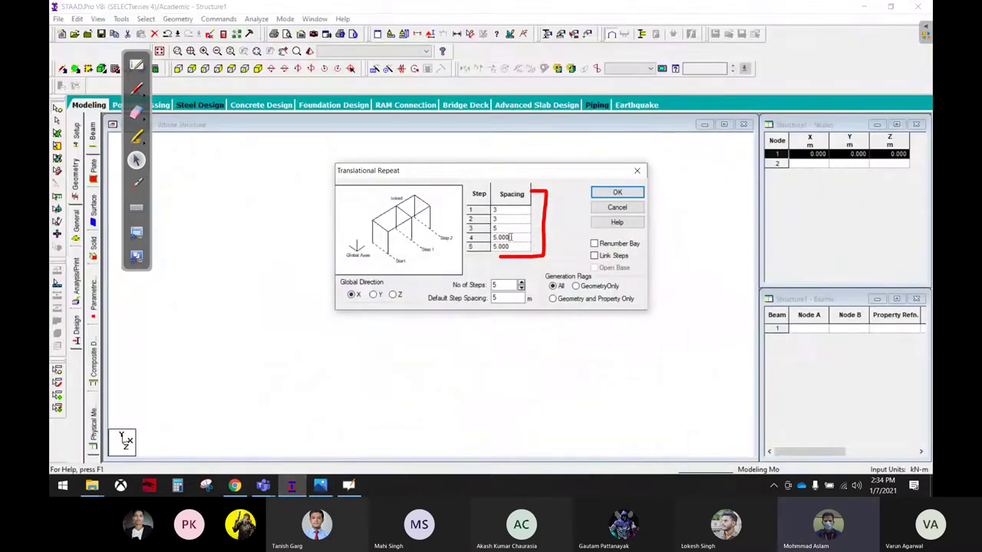
pyautogui.press('BackSpace')
pyautogui.press('BackSpace')
pyautogui.press('BackSpace')
pyautogui.press('BackSpace')
pyautogui.press('BackSpace')
pyautogui.press('Return')
pyautogui.write('4')
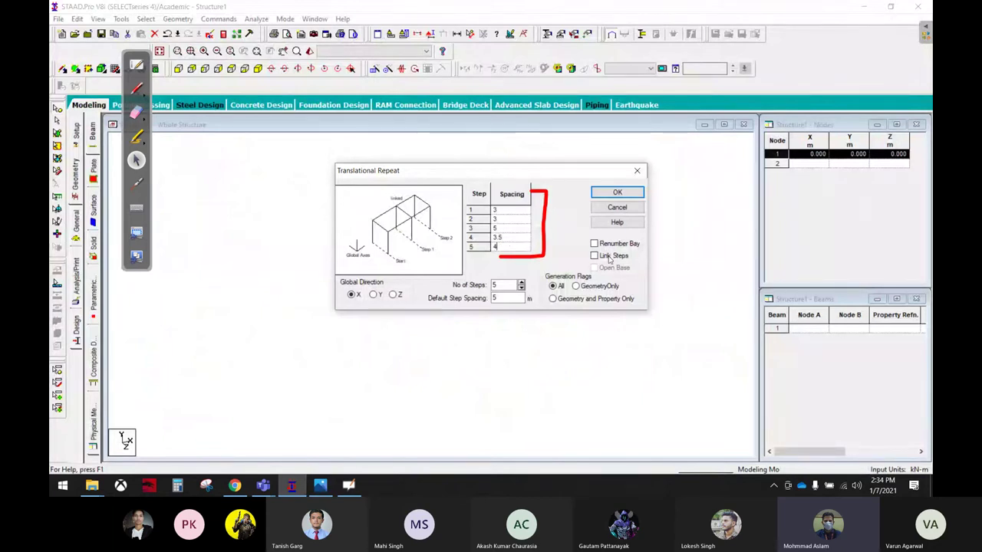
pyautogui.click(609, 255)
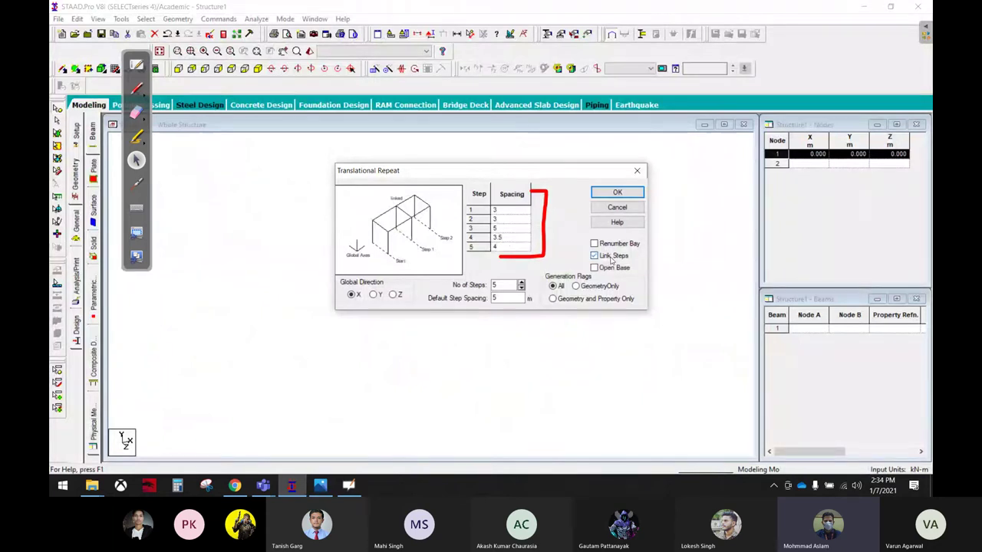
pyautogui.click(631, 194)
pyautogui.click(631, 194)
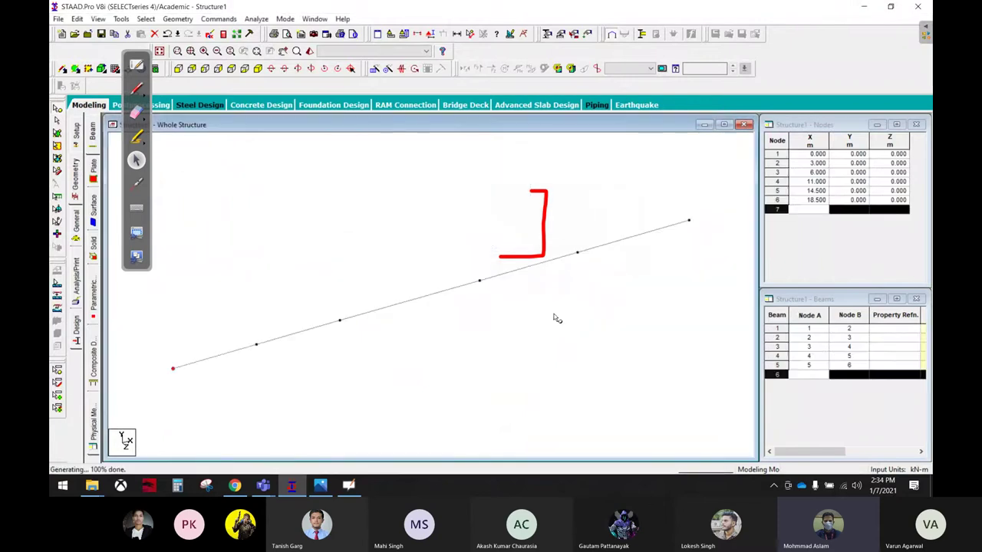
# Switch to the front view and erase the red bracket annotation
pyautogui.click(178, 69)
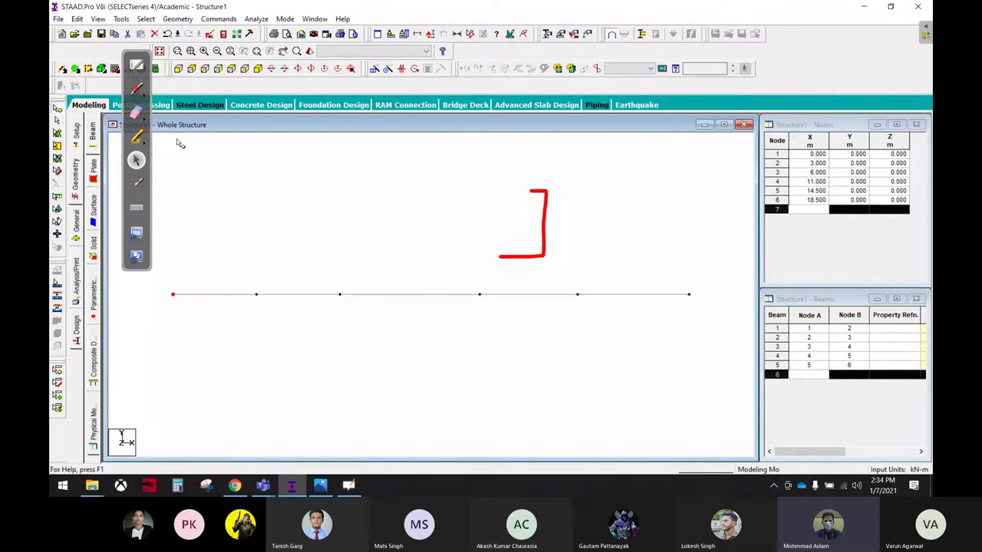
pyautogui.click(136, 112)
pyautogui.moveTo(539, 191); pyautogui.dragTo(499, 240)
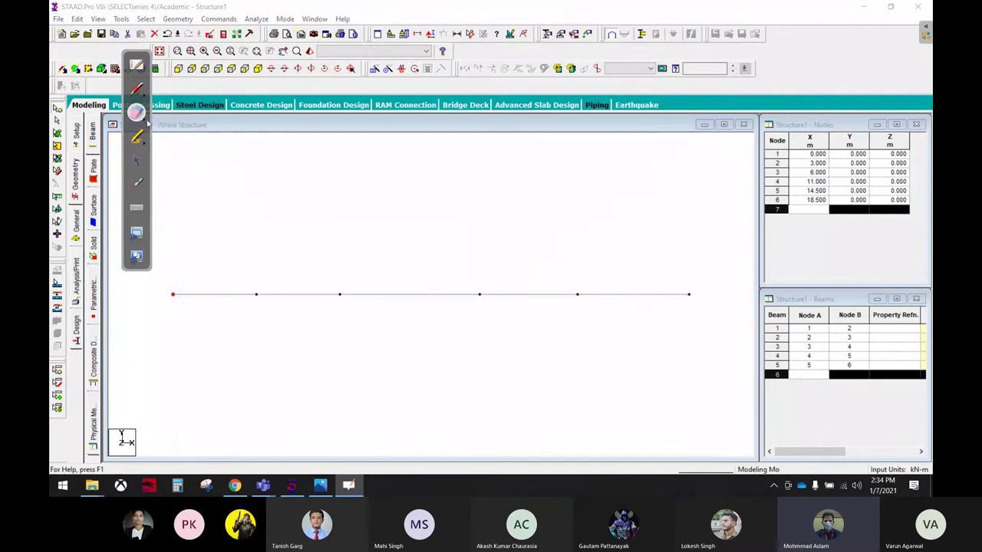
pyautogui.click(136, 160)
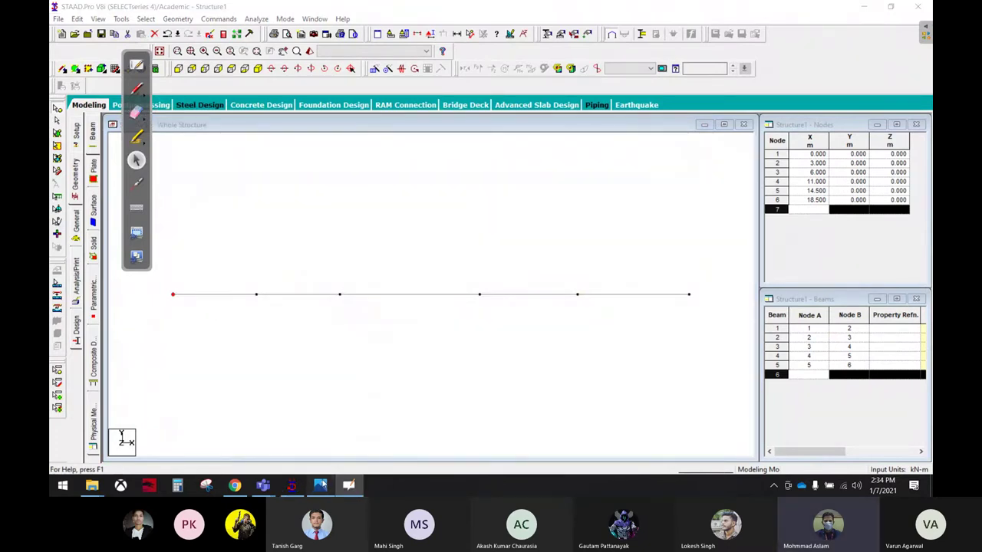
pyautogui.click(321, 485)
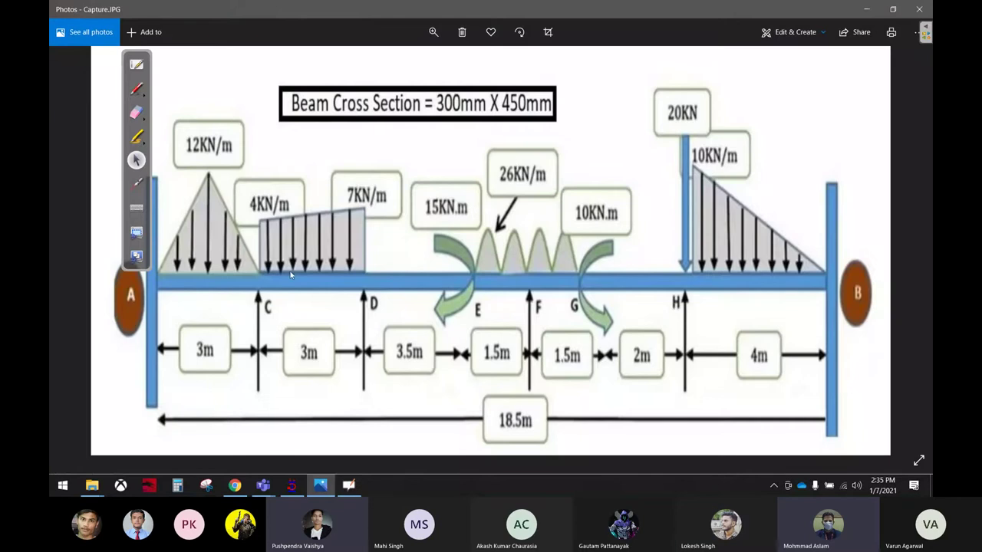
# Switch back to STAAD.Pro showing nodes 1–6 joined by beams 1–5
pyautogui.click(292, 485)
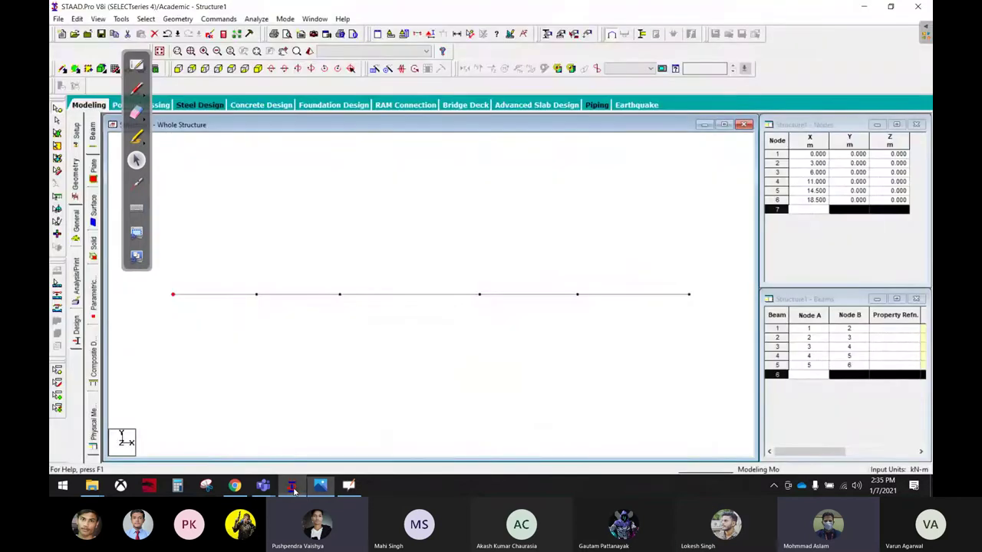
# On the Support page, create a fixed Support 2 and a pinned Support 3
pyautogui.click(75, 227)
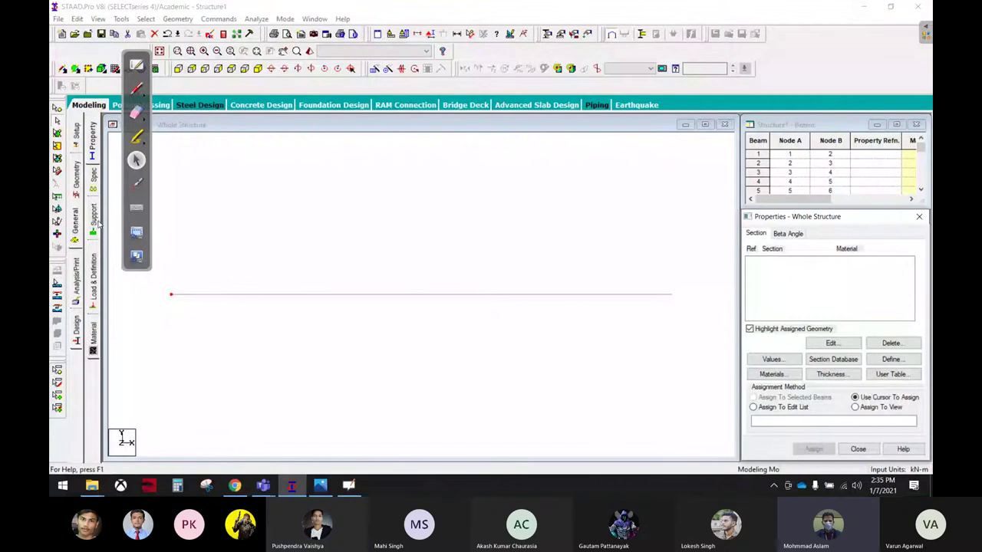
pyautogui.click(93, 219)
pyautogui.click(842, 362)
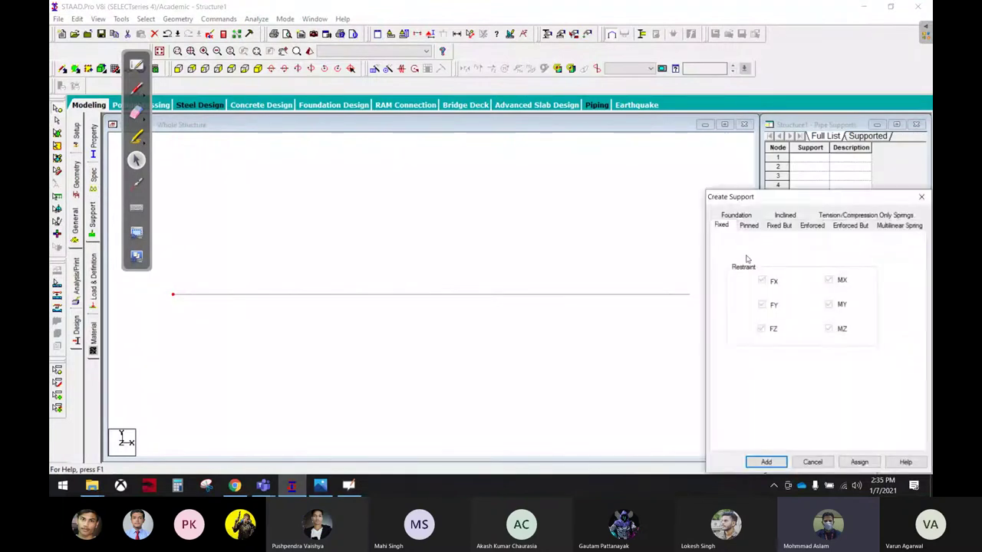
pyautogui.click(766, 462)
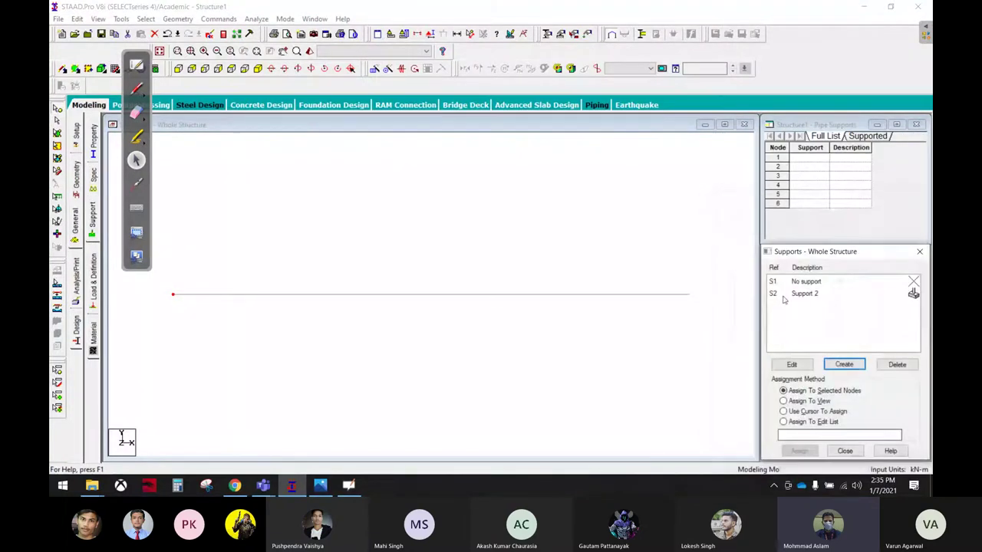
pyautogui.click(842, 365)
pyautogui.click(749, 225)
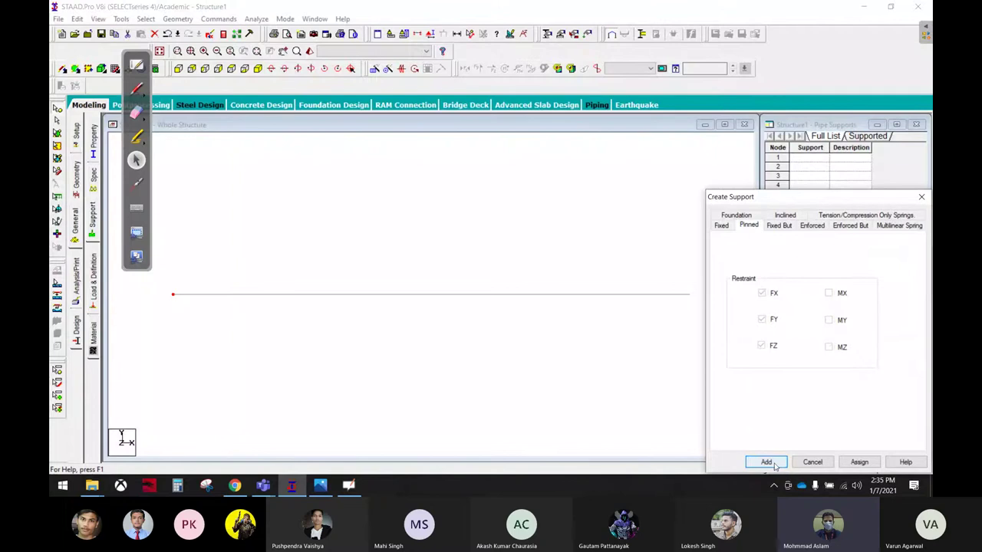
pyautogui.click(767, 461)
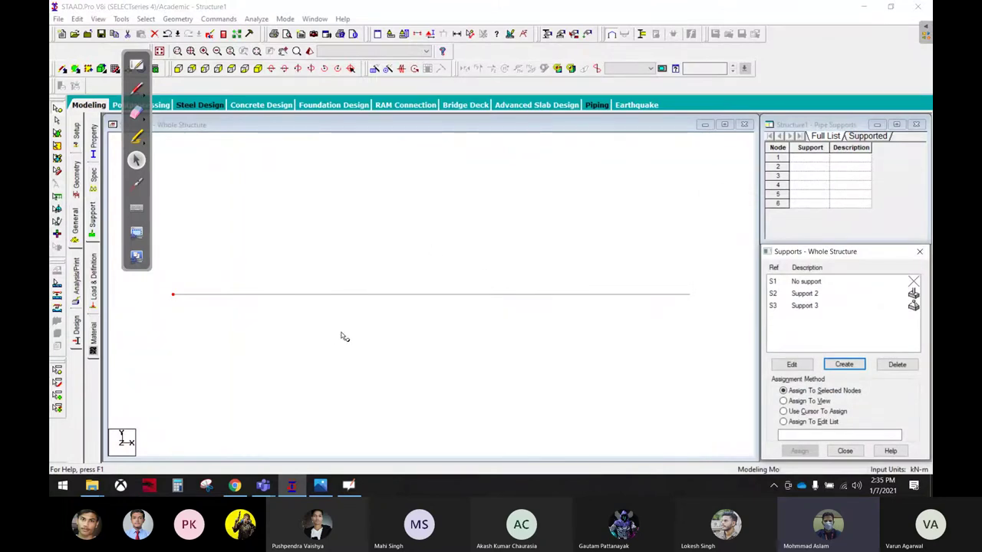
pyautogui.click(451, 310)
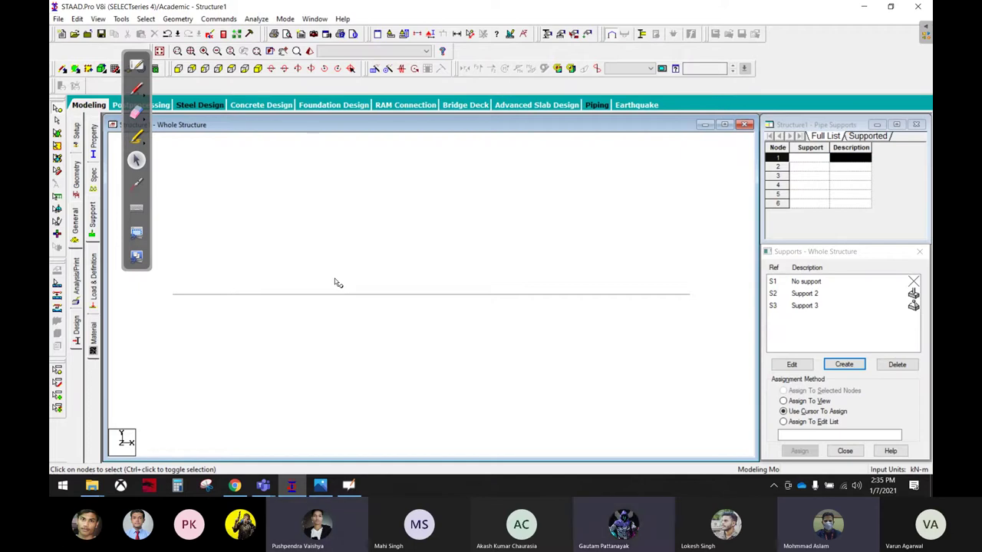
# Assign Support 2 to end nodes 1 and 6
pyautogui.click(801, 294)
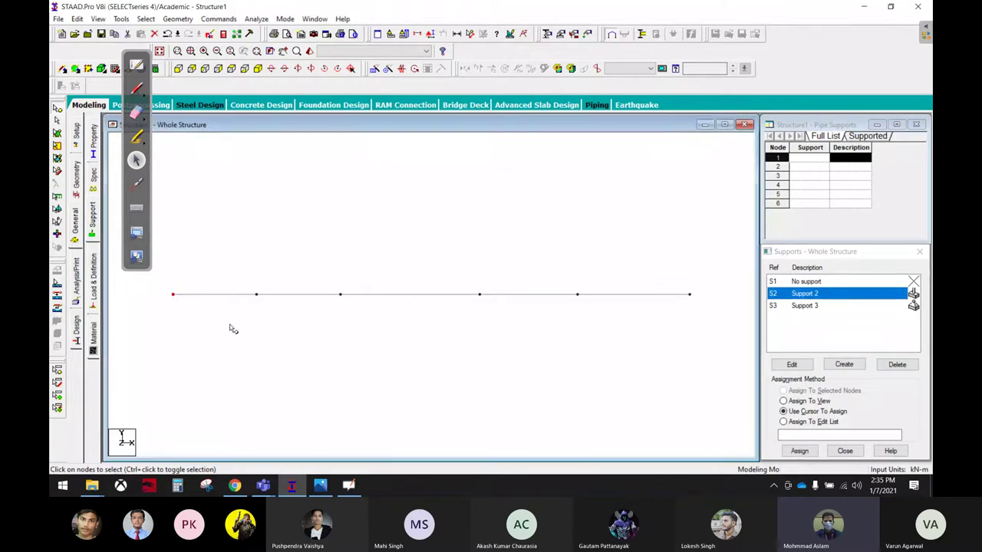
pyautogui.moveTo(693, 259); pyautogui.dragTo(687, 301)
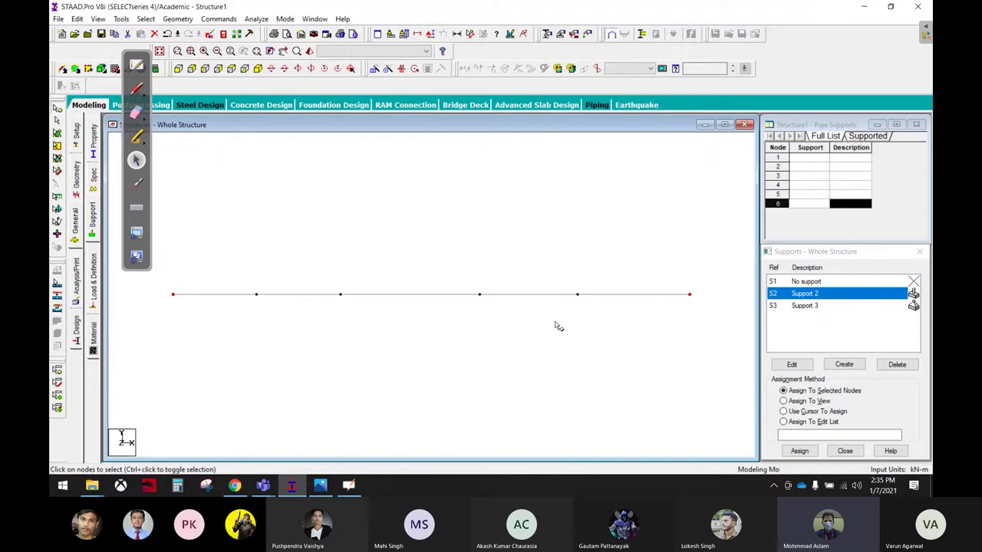
pyautogui.click(799, 451)
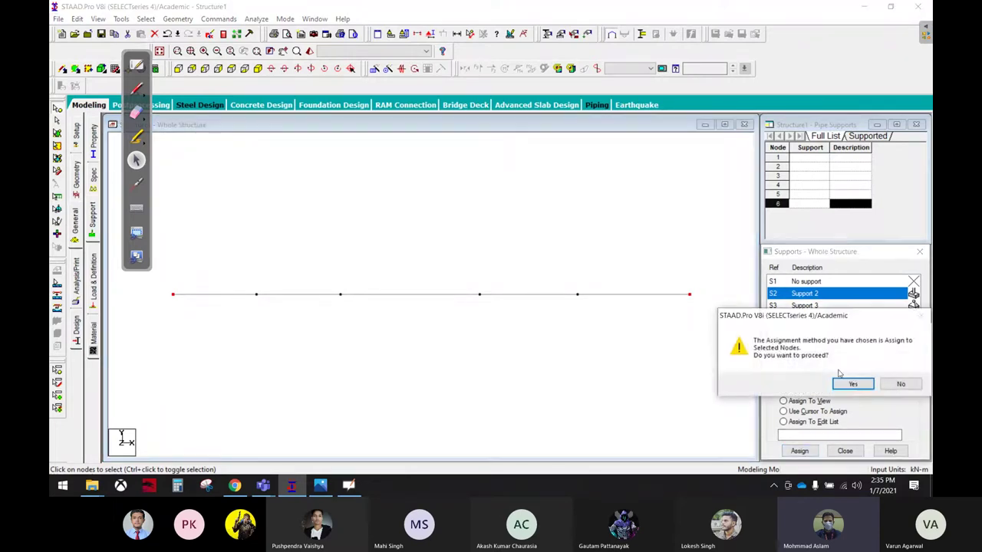
pyautogui.click(849, 387)
# Assign pinned Support 3 to interior nodes 2 to 5
pyautogui.click(817, 307)
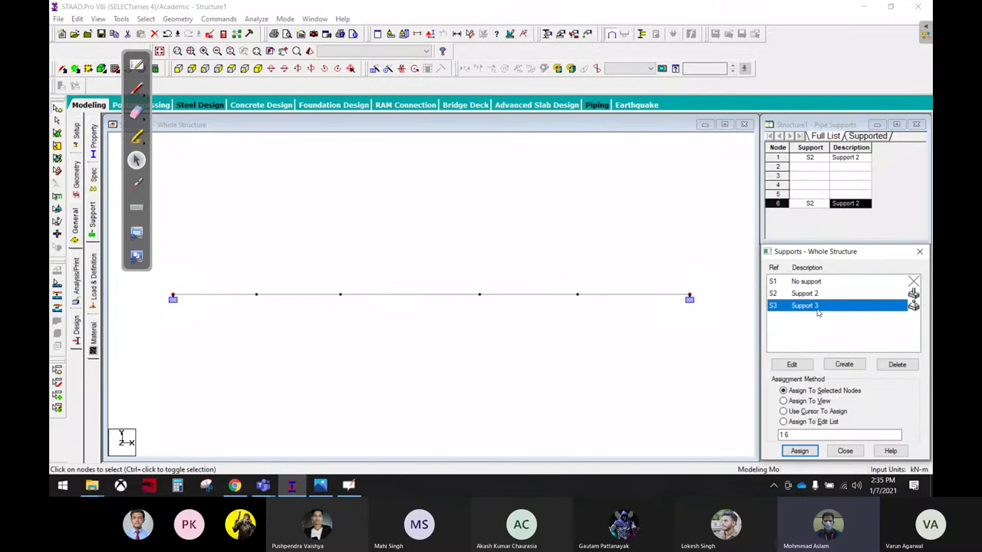
pyautogui.moveTo(242, 249)
pyautogui.mouseDown()
pyautogui.moveTo(505, 333)
pyautogui.moveTo(610, 350)
pyautogui.mouseUp()
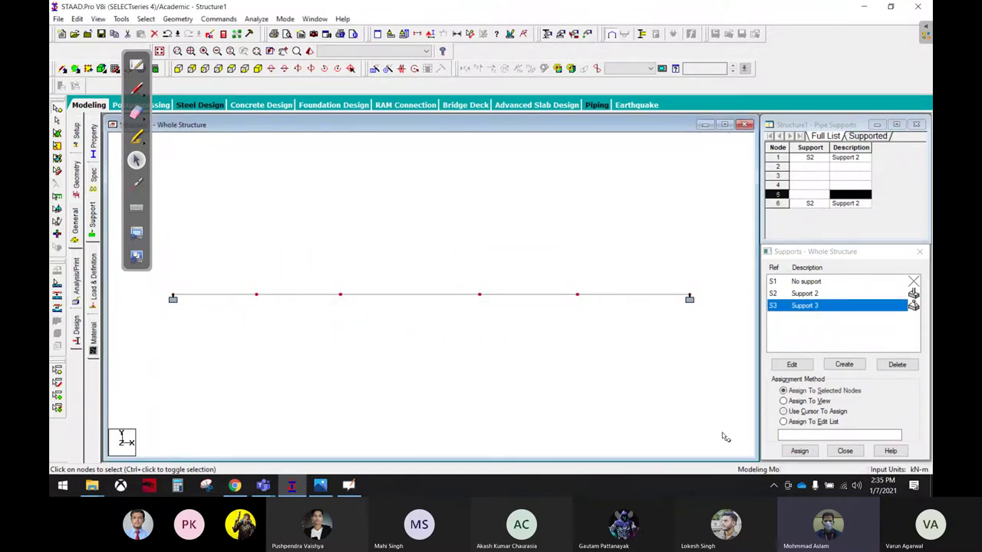
pyautogui.click(800, 451)
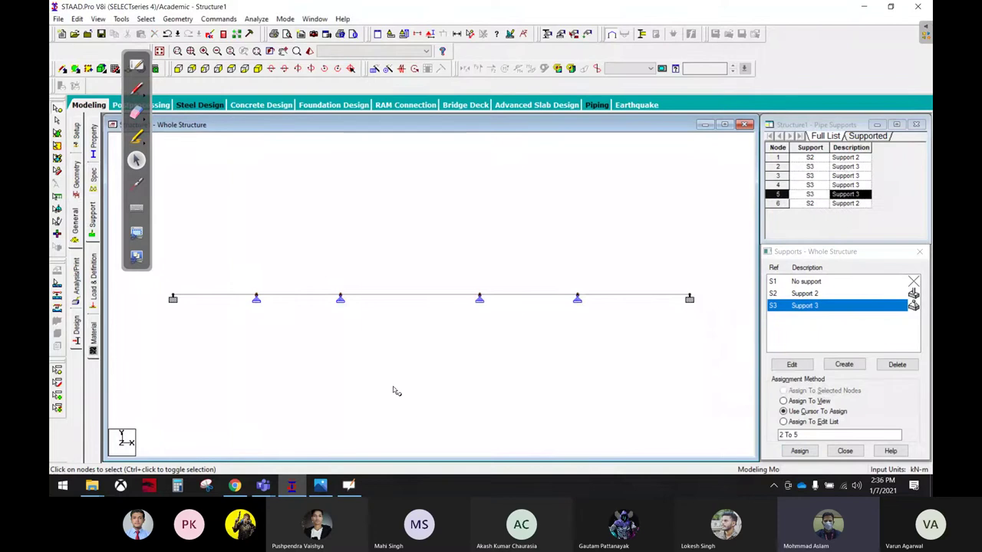
# Circle the 300mm X 450mm beam cross-section label on the sketch, then erase the mark
pyautogui.click(321, 486)
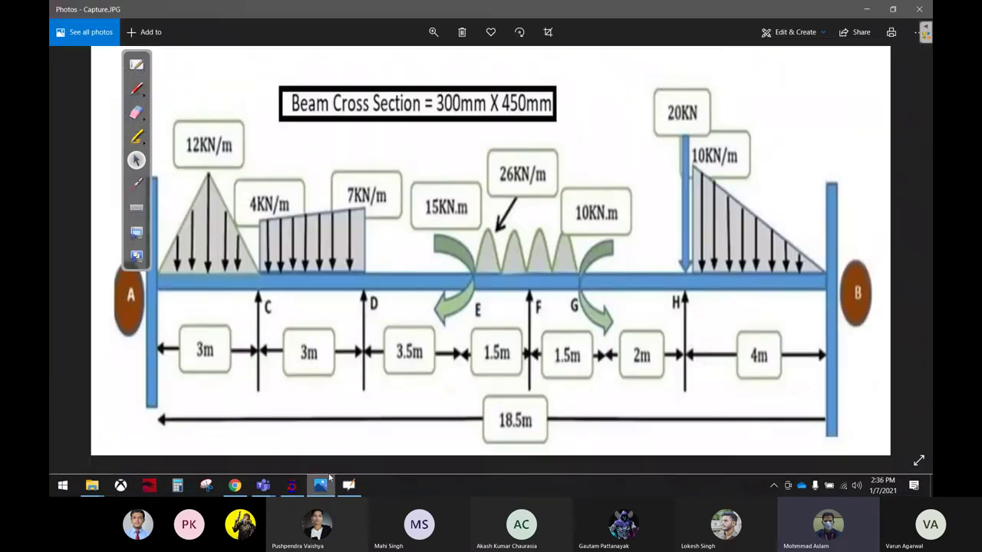
pyautogui.click(136, 88)
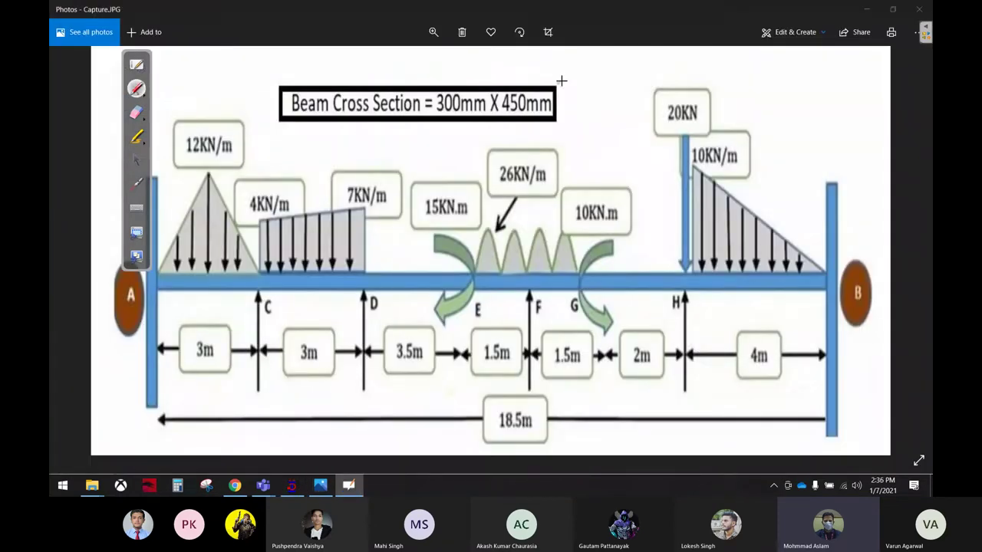
pyautogui.moveTo(566, 78)
pyautogui.mouseDown()
pyautogui.moveTo(345, 133)
pyautogui.moveTo(445, 136)
pyautogui.moveTo(582, 115)
pyautogui.moveTo(558, 79)
pyautogui.mouseUp()
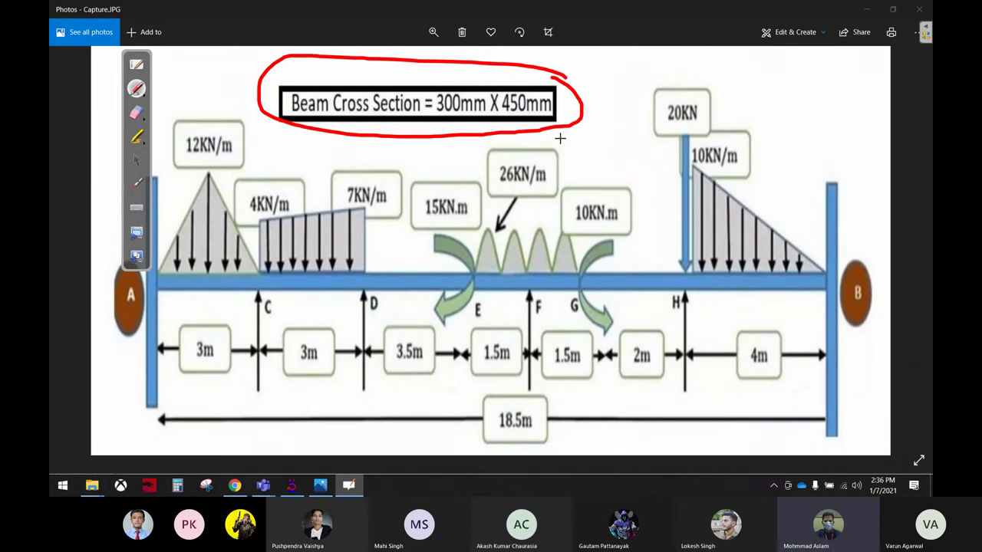
pyautogui.click(136, 112)
pyautogui.moveTo(265, 108)
pyautogui.mouseDown()
pyautogui.moveTo(307, 49)
pyautogui.moveTo(529, 67)
pyautogui.moveTo(495, 91)
pyautogui.mouseUp()
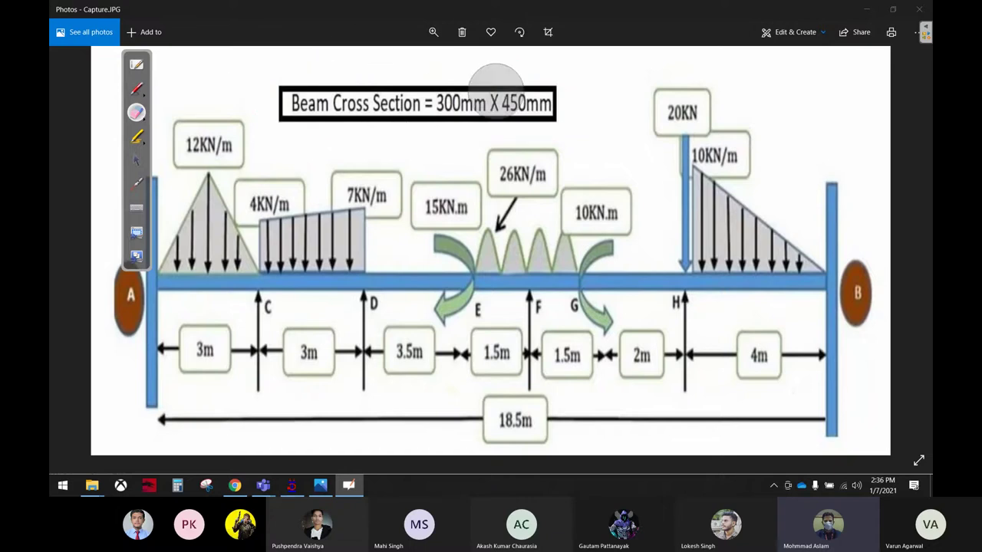
pyautogui.click(137, 160)
pyautogui.click(293, 485)
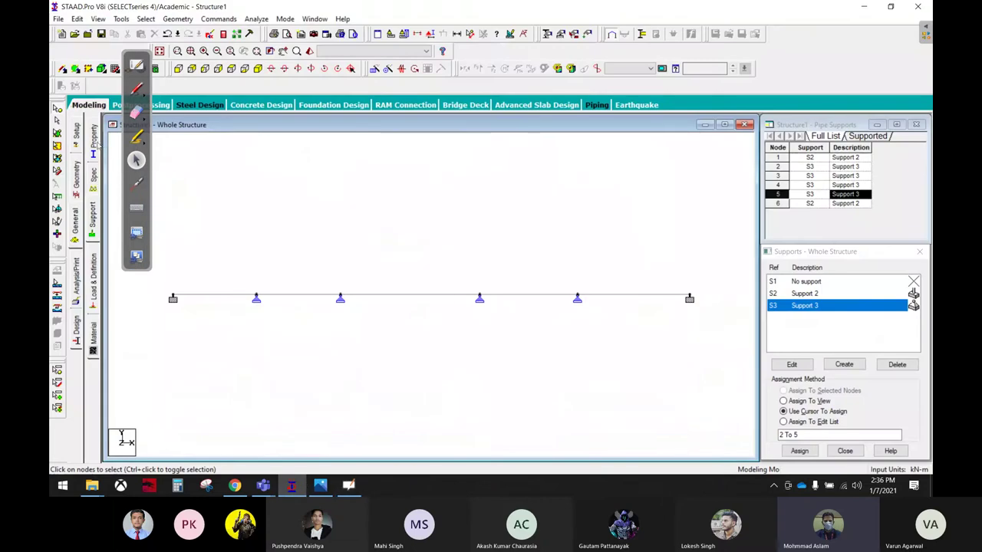
# Define a rectangular concrete section with YD 0.45 and ZD 0.30
pyautogui.click(94, 145)
pyautogui.click(910, 365)
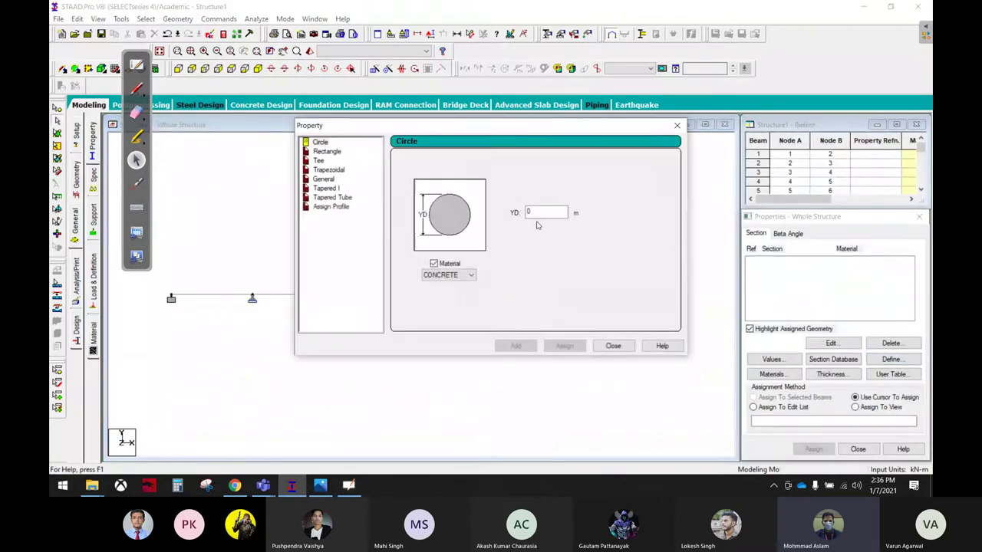
pyautogui.click(337, 152)
pyautogui.doubleClick(566, 206)
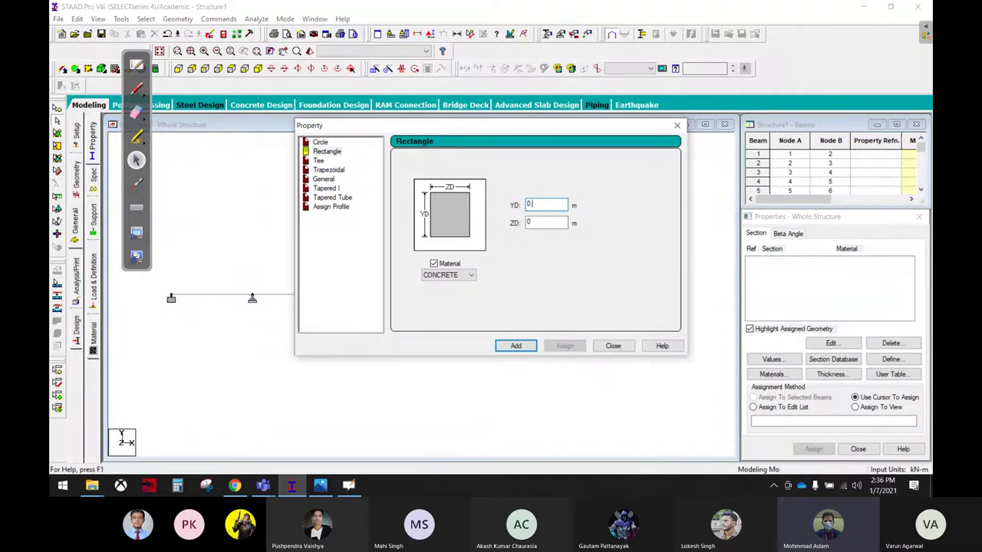
pyautogui.write('.450')
pyautogui.press('Tab')
pyautogui.click(515, 346)
pyautogui.click(613, 346)
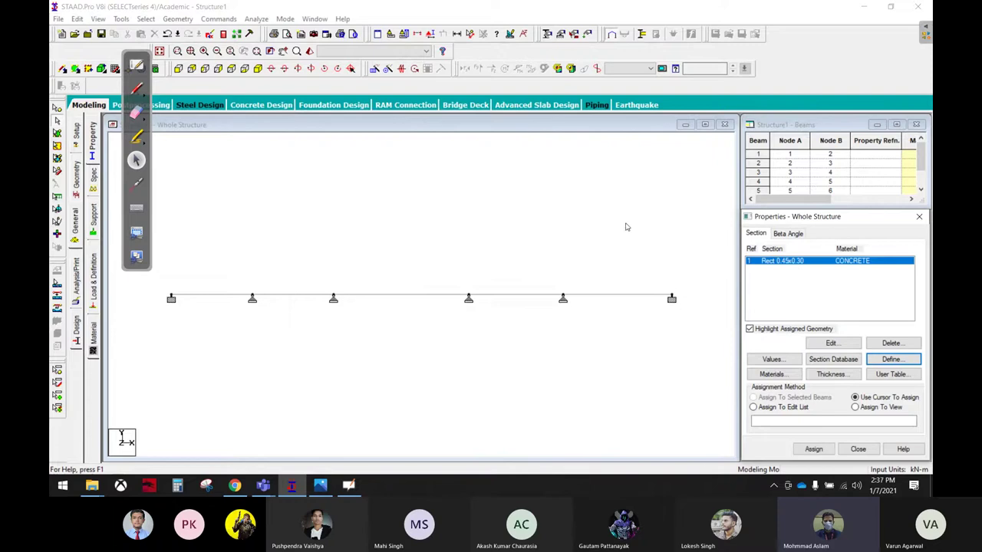
# Mark the new R1 section entry and draw arrows to each of the five spans
pyautogui.click(137, 88)
pyautogui.moveTo(744, 247)
pyautogui.mouseDown()
pyautogui.moveTo(764, 261)
pyautogui.moveTo(606, 288)
pyautogui.mouseUp()
pyautogui.moveTo(618, 229); pyautogui.dragTo(502, 288)
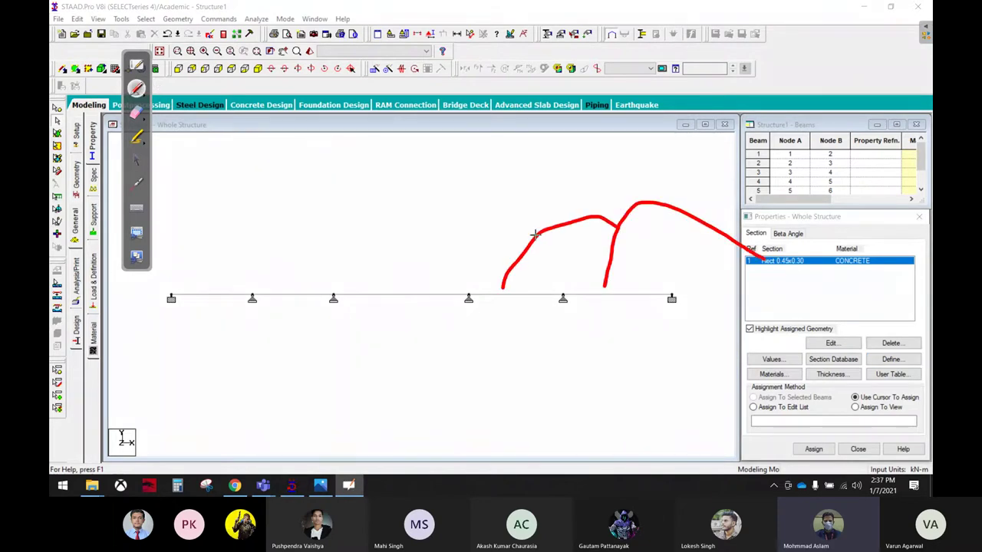
pyautogui.moveTo(535, 234); pyautogui.dragTo(395, 276)
pyautogui.moveTo(443, 224); pyautogui.dragTo(315, 277)
pyautogui.moveTo(353, 239); pyautogui.dragTo(204, 279)
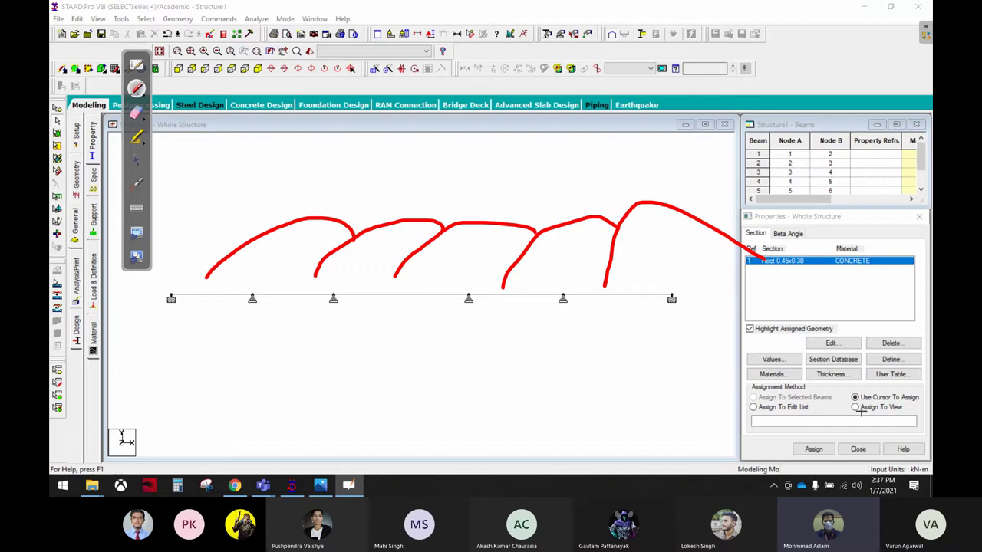
pyautogui.click(140, 163)
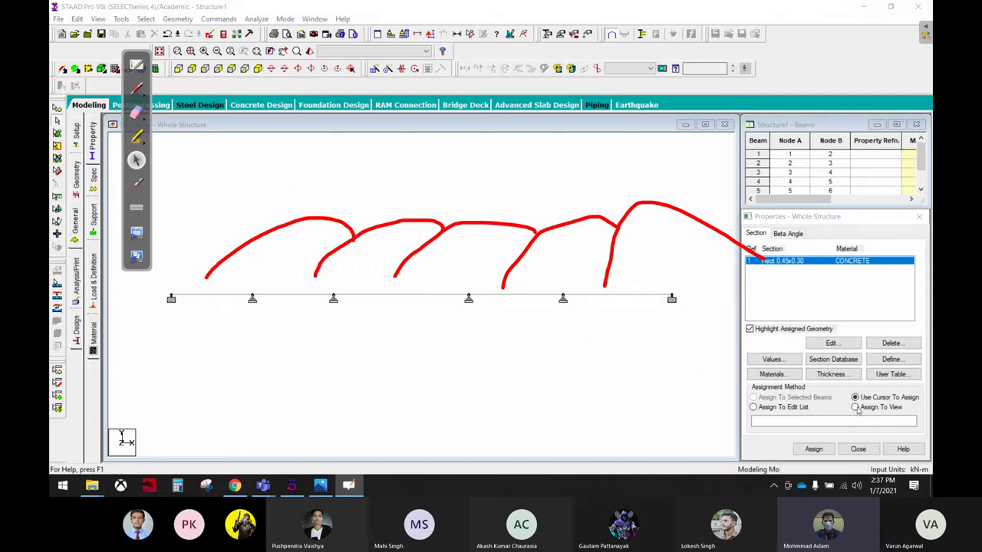
# Assign the 0.45 x 0.30 section to all beams in view and erase the arrows
pyautogui.click(855, 407)
pyautogui.click(814, 449)
pyautogui.click(855, 366)
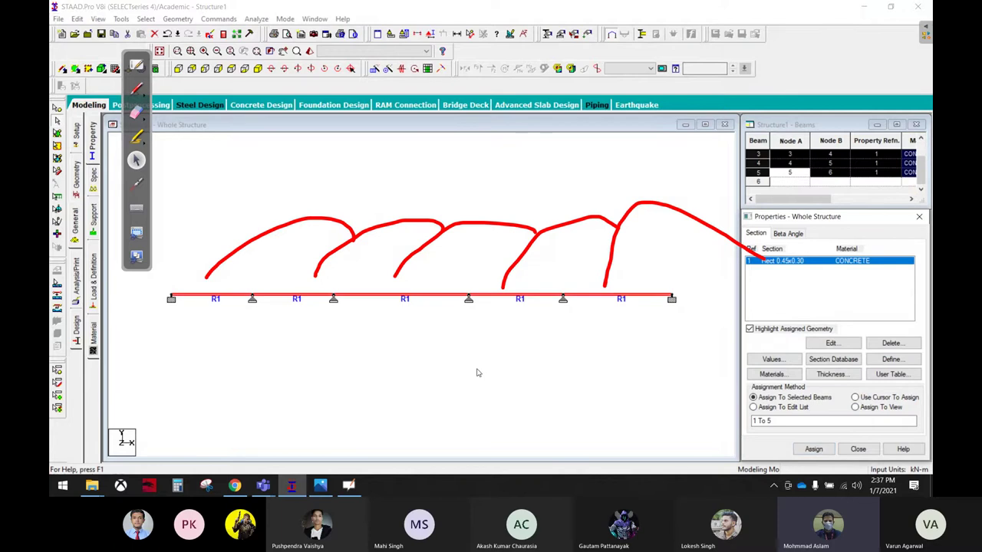
pyautogui.click(341, 352)
pyautogui.click(137, 113)
pyautogui.moveTo(208, 273)
pyautogui.mouseDown()
pyautogui.moveTo(775, 230)
pyautogui.moveTo(458, 280)
pyautogui.mouseUp()
pyautogui.click(137, 160)
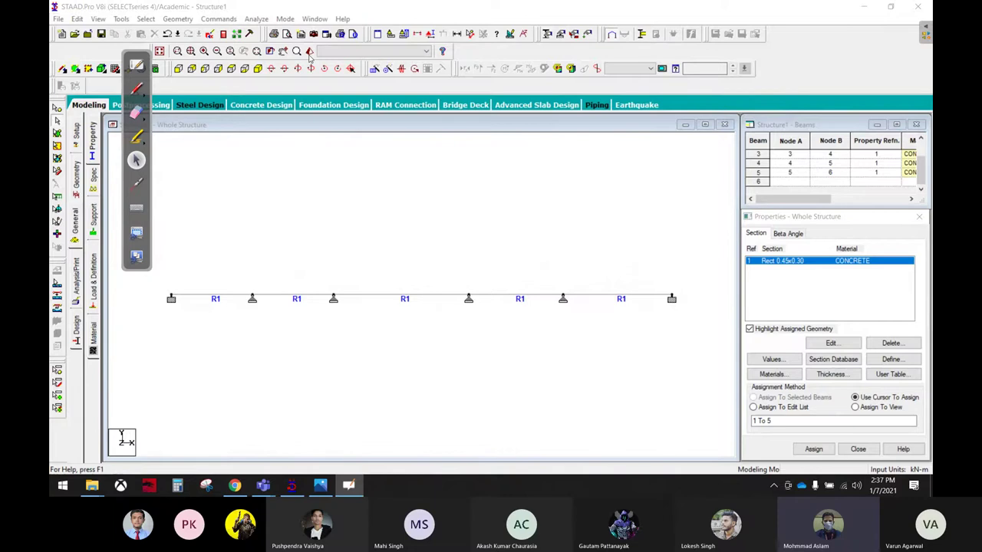
# Inspect the rectangular beam section in a 3D rendered view
pyautogui.click(309, 50)
pyautogui.moveTo(509, 377); pyautogui.dragTo(565, 306)
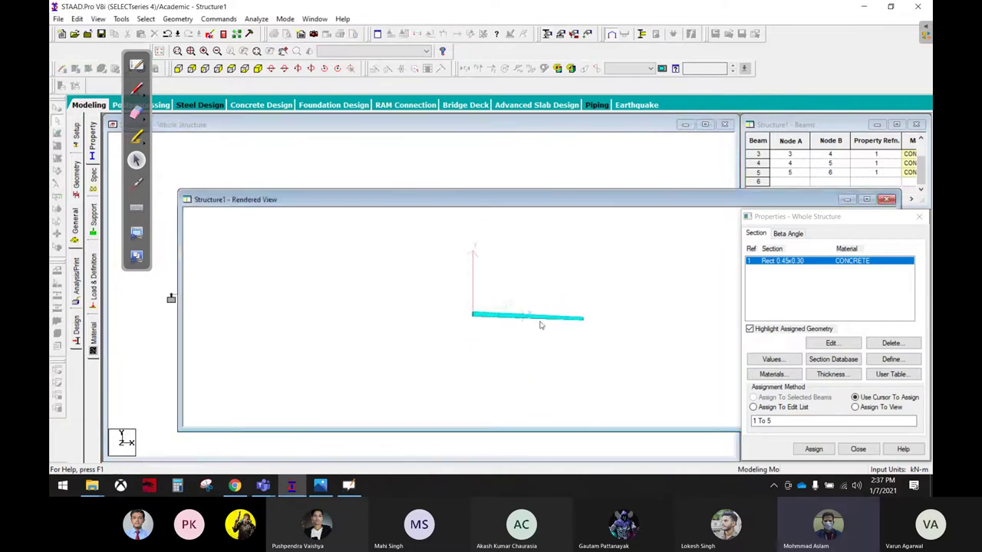
pyautogui.scroll(1, 539, 325)
pyautogui.scroll(1, 537, 325)
pyautogui.scroll(1, 501, 335)
pyautogui.scroll(2, 500, 362)
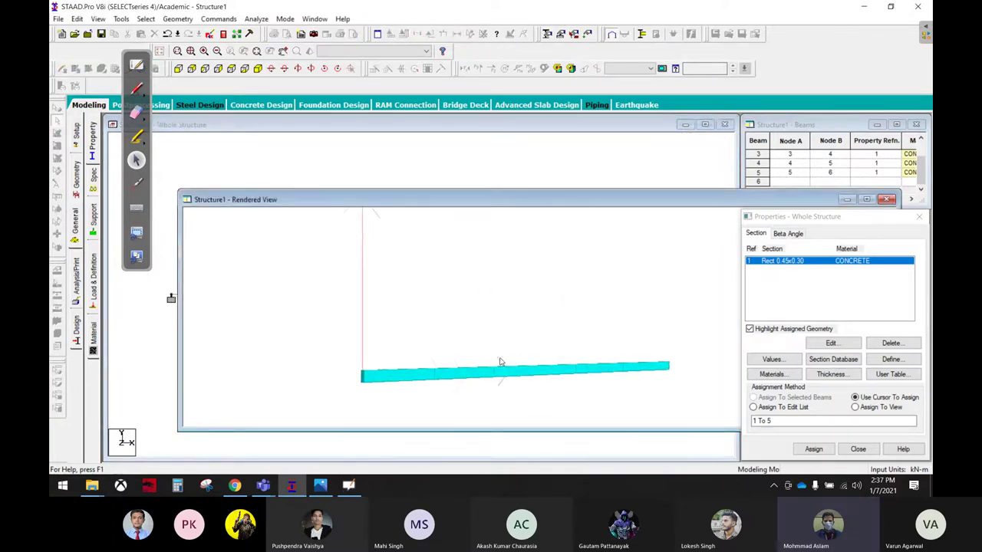
pyautogui.moveTo(500, 363); pyautogui.dragTo(840, 242)
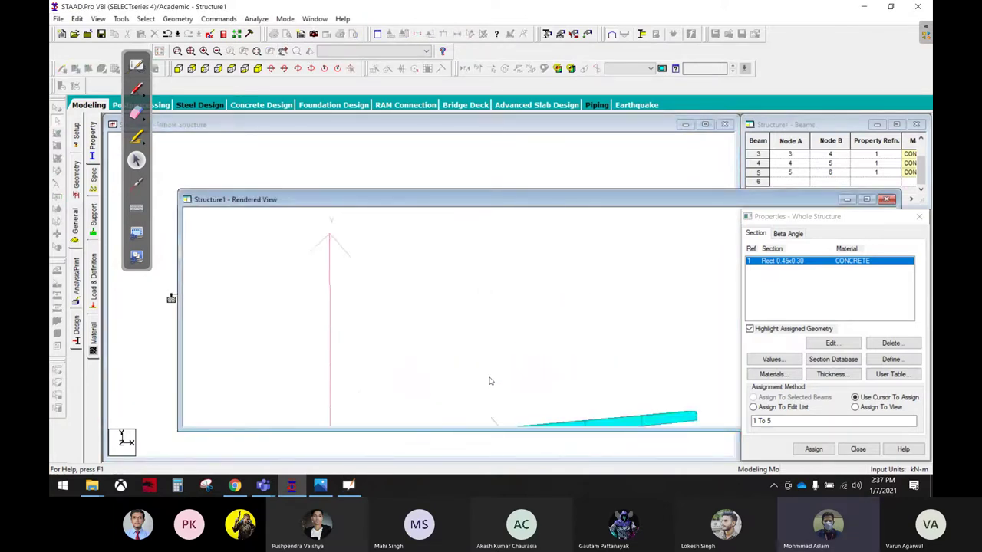
pyautogui.click(886, 201)
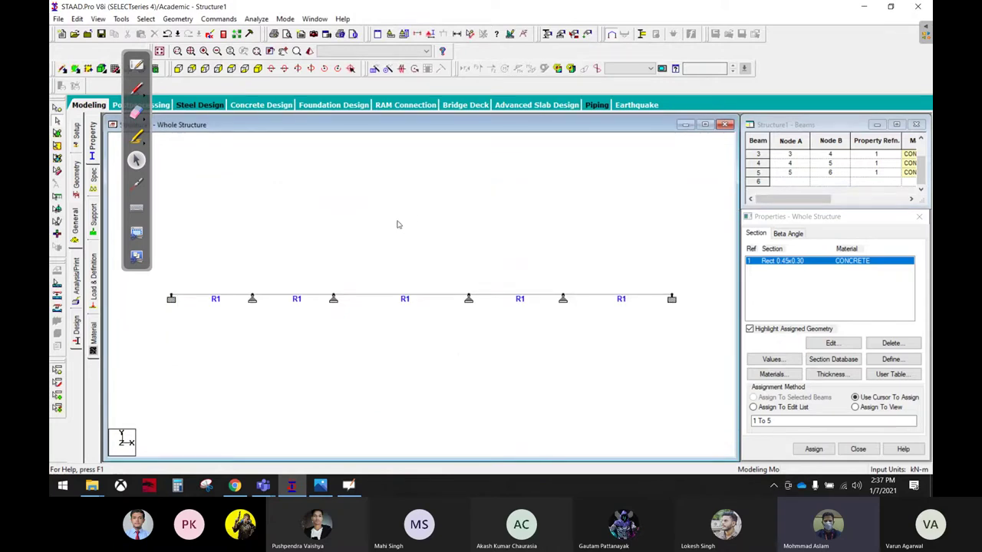
# Check the loading sketch in Photos, then come back to the STAAD.Pro model
pyautogui.click(320, 485)
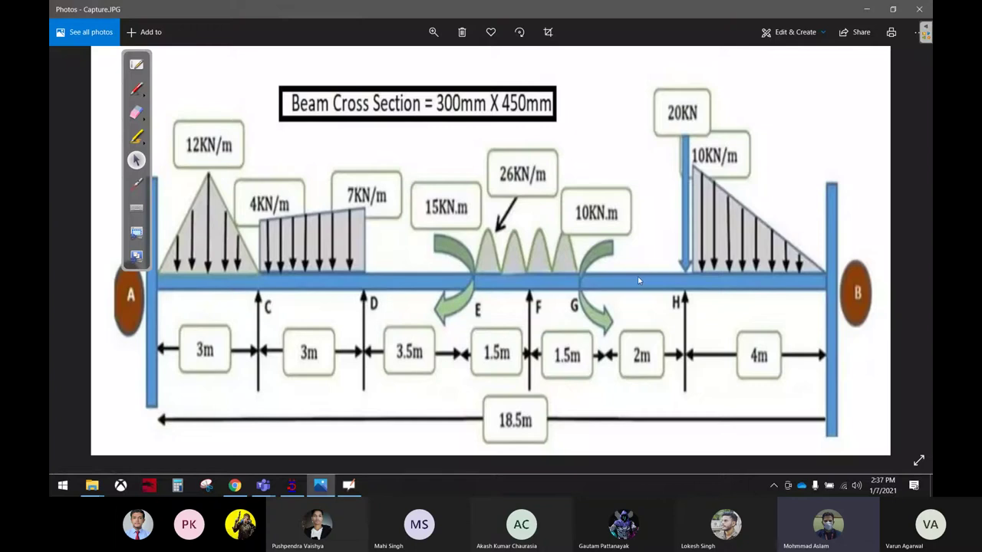
pyautogui.click(292, 485)
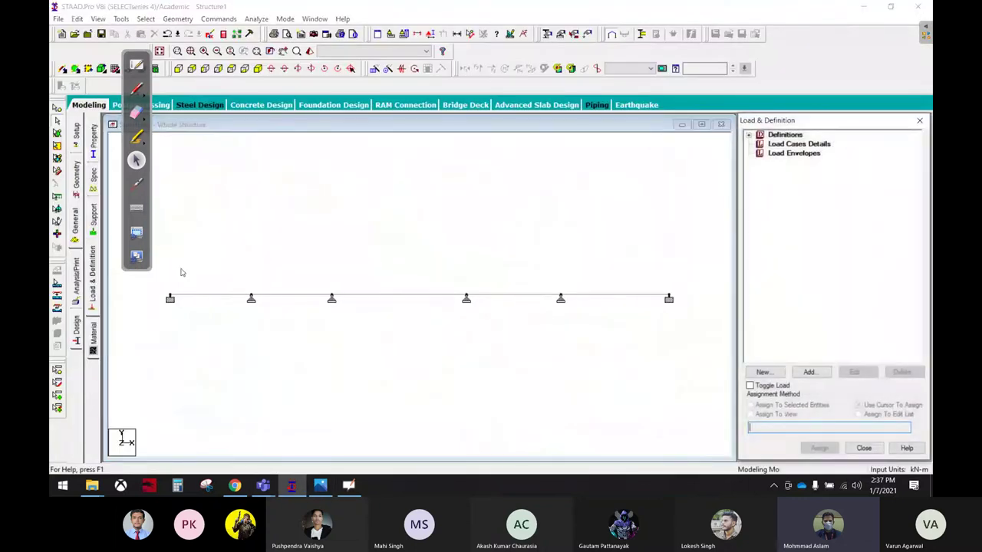
# Add primary load case 1 titled 'Dead' with Dead loading type
pyautogui.click(799, 144)
pyautogui.click(808, 372)
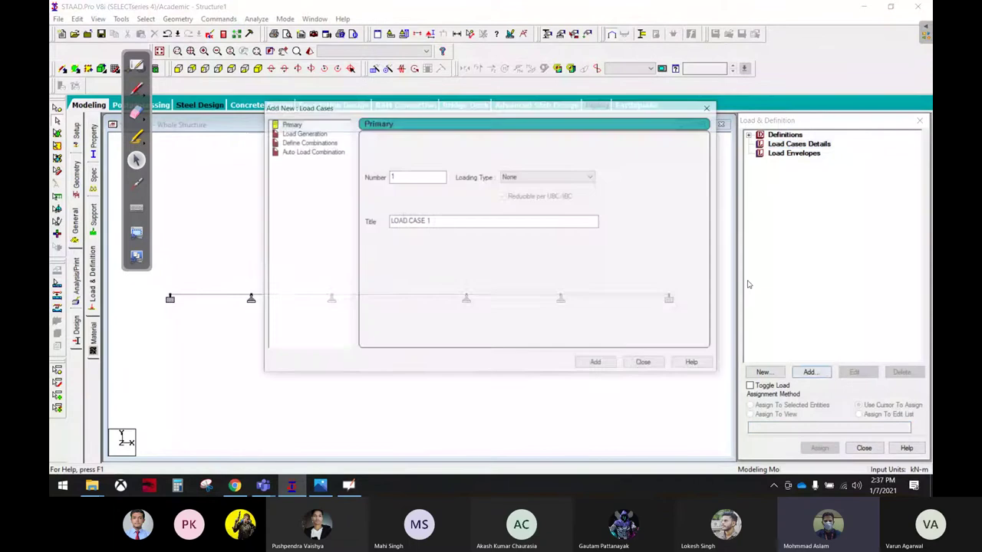
pyautogui.click(548, 176)
pyautogui.click(510, 194)
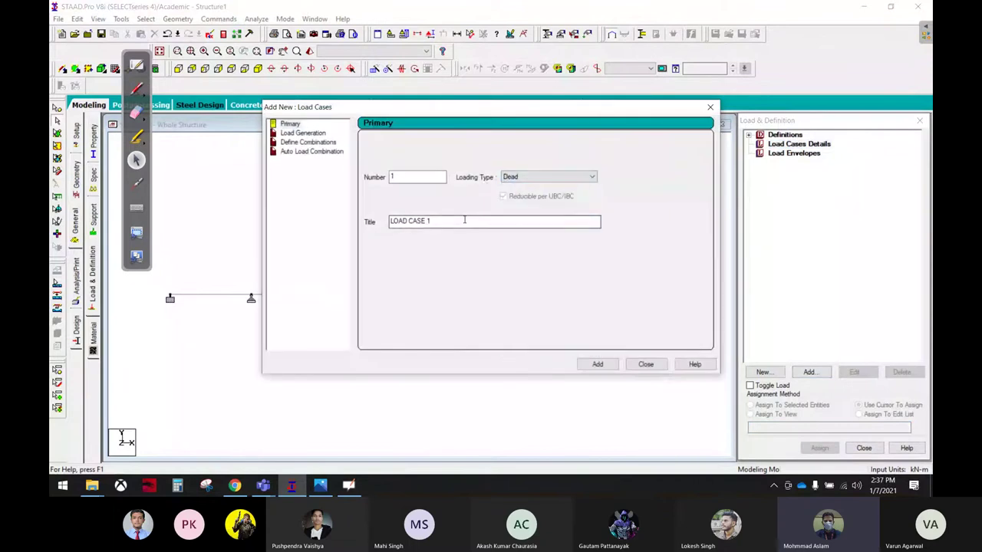
pyautogui.moveTo(467, 221); pyautogui.dragTo(343, 217)
pyautogui.write('Dea')
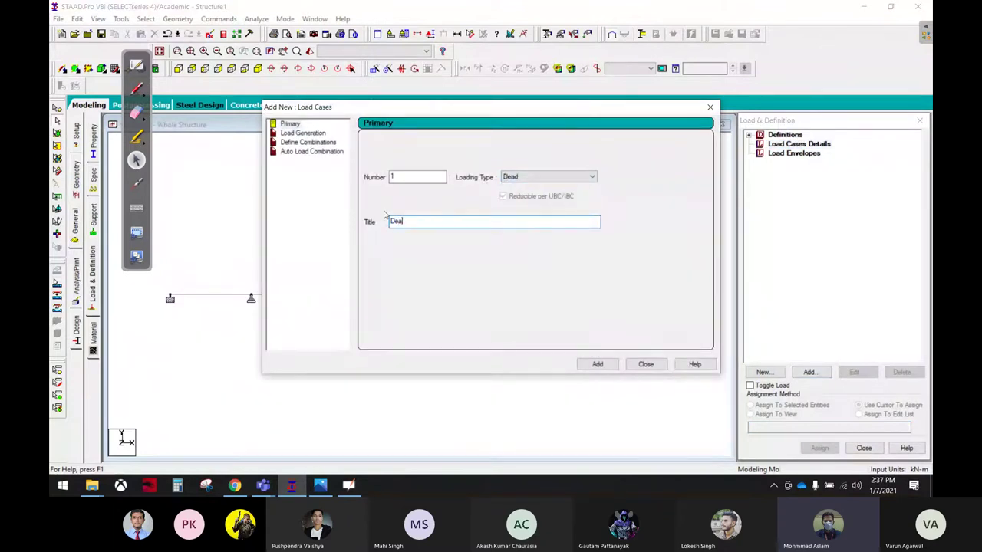
pyautogui.write('d')
pyautogui.click(599, 364)
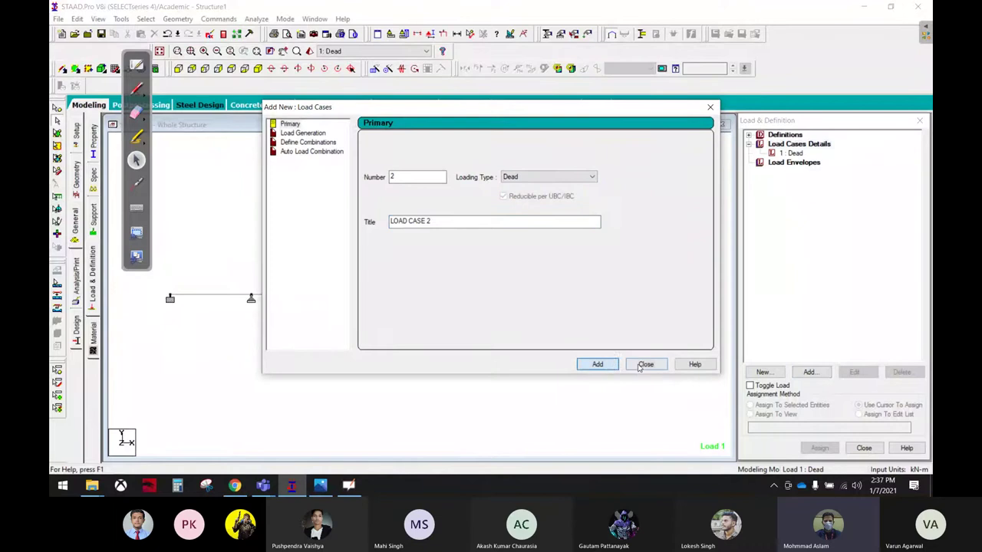
pyautogui.click(645, 365)
pyautogui.click(794, 153)
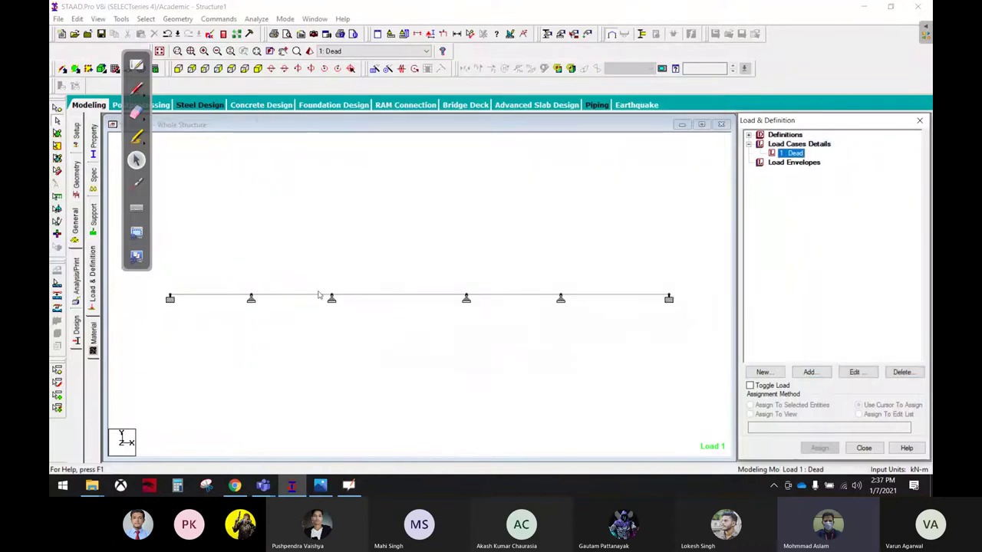
pyautogui.click(321, 485)
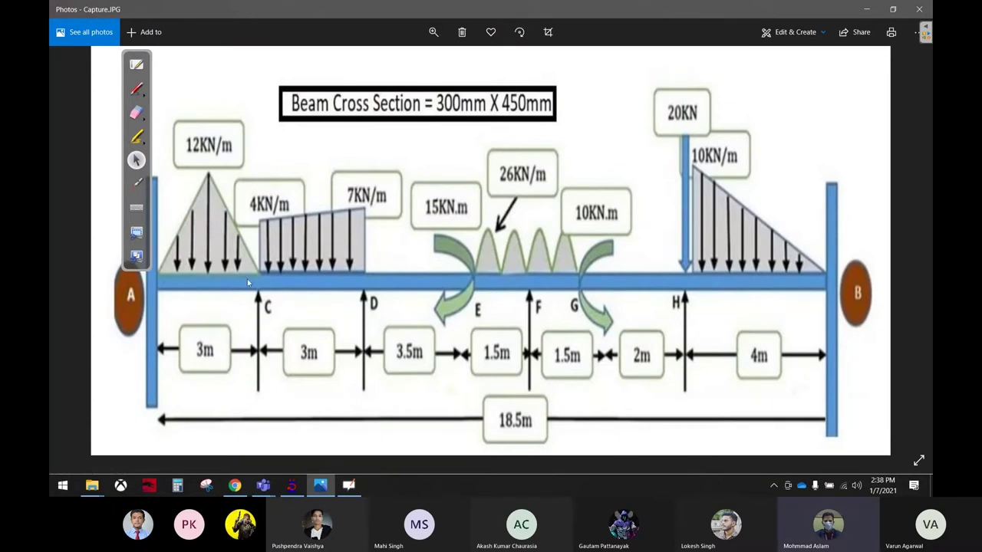
pyautogui.click(138, 90)
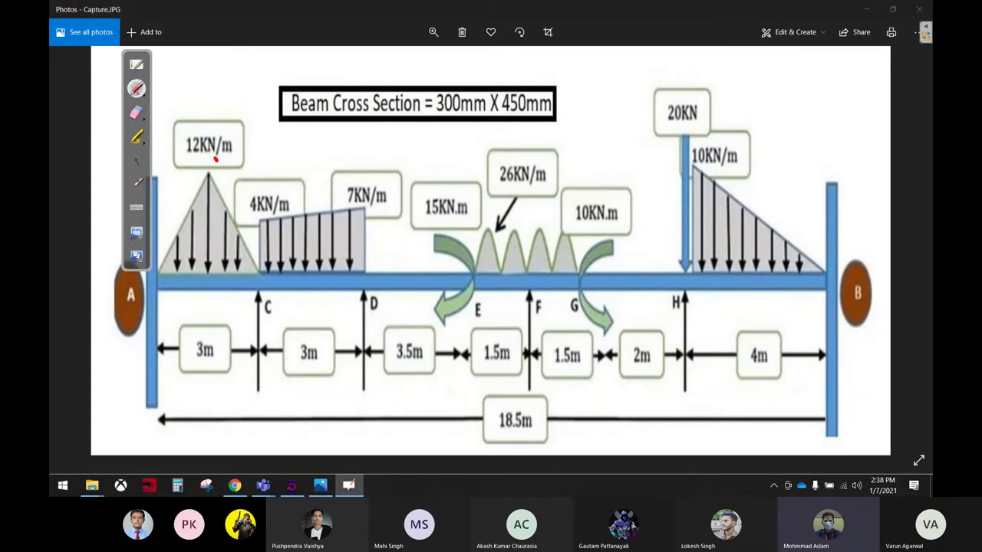
pyautogui.moveTo(216, 159)
pyautogui.mouseDown()
pyautogui.moveTo(161, 223)
pyautogui.moveTo(208, 316)
pyautogui.moveTo(257, 276)
pyautogui.moveTo(219, 170)
pyautogui.mouseUp()
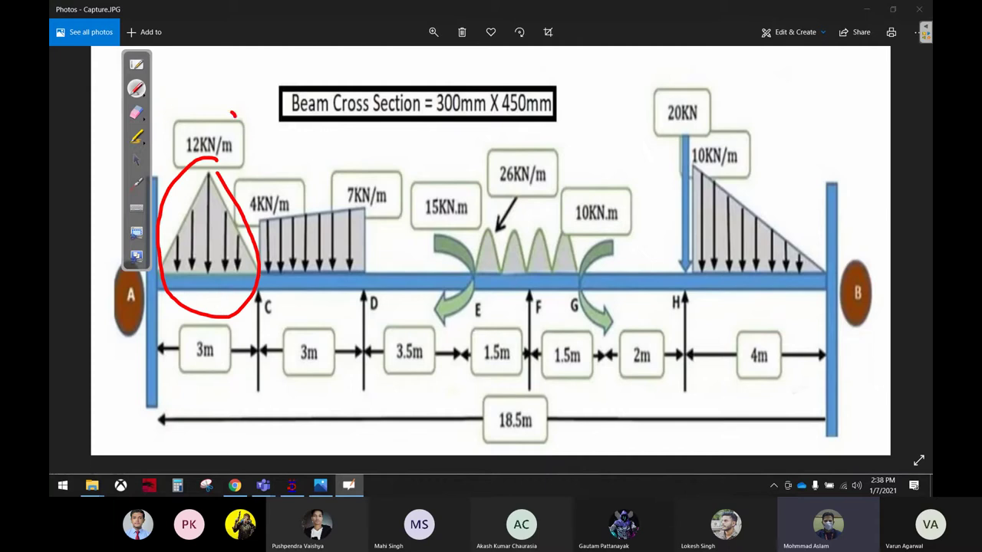
pyautogui.moveTo(235, 115)
pyautogui.mouseDown()
pyautogui.moveTo(161, 153)
pyautogui.moveTo(248, 121)
pyautogui.mouseUp()
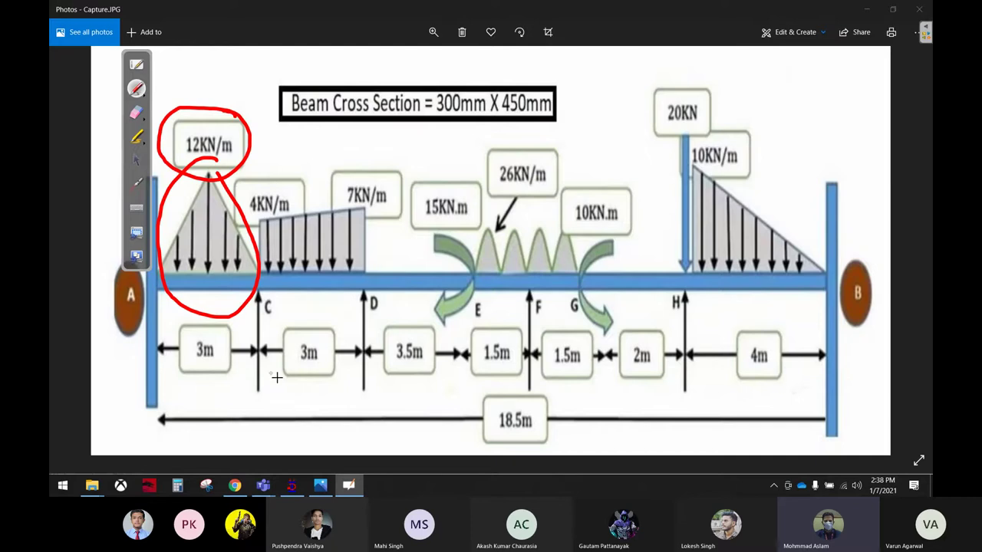
pyautogui.click(137, 113)
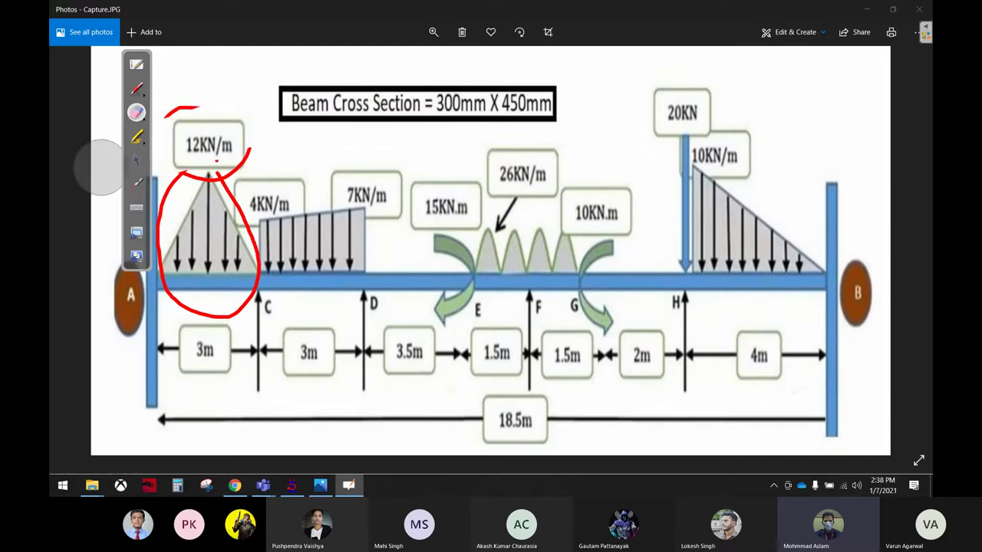
pyautogui.moveTo(203, 127); pyautogui.dragTo(178, 257)
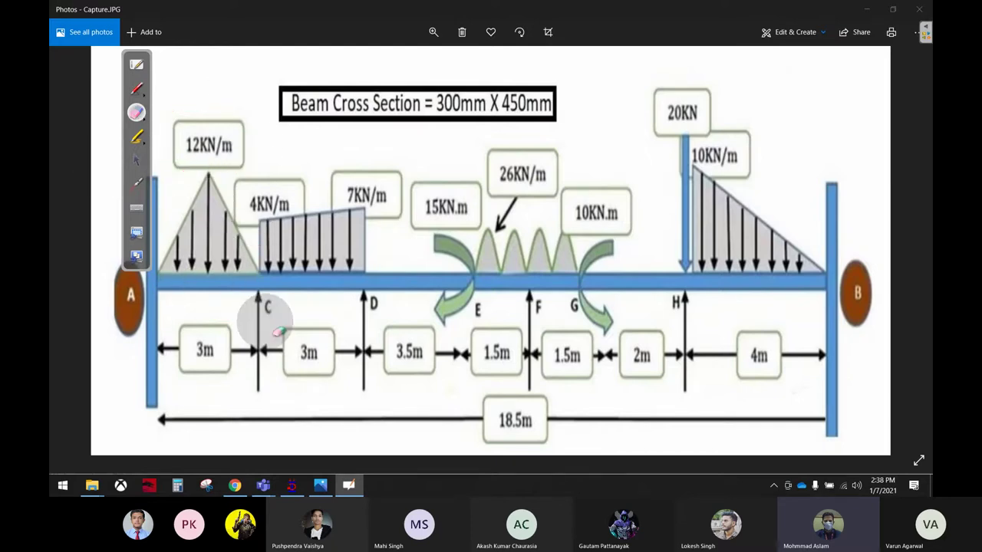
pyautogui.click(137, 160)
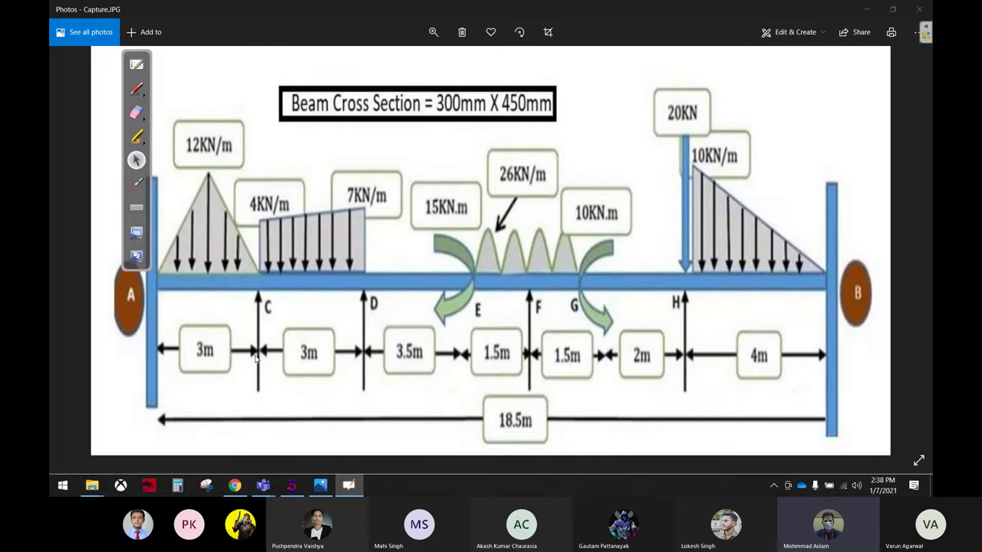
pyautogui.click(291, 485)
# Dismiss the save prompts and start a Linear Varying member load for case Dead
pyautogui.click(828, 318)
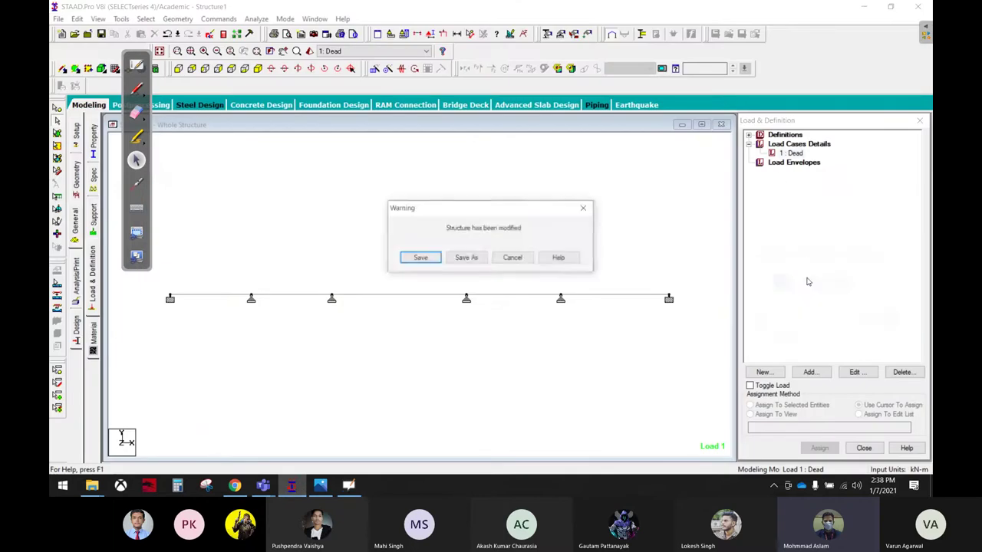
pyautogui.click(430, 260)
pyautogui.click(790, 154)
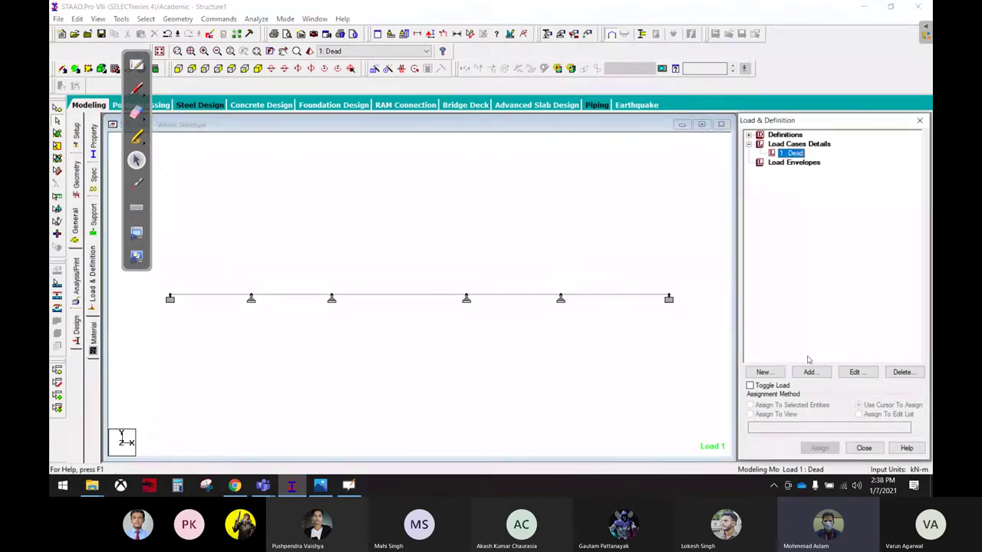
pyautogui.click(810, 373)
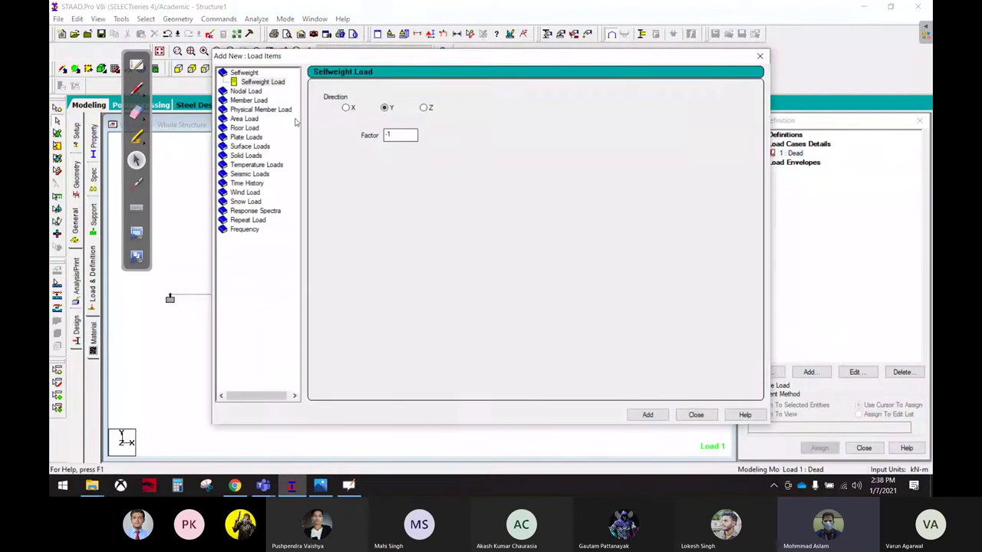
pyautogui.click(250, 102)
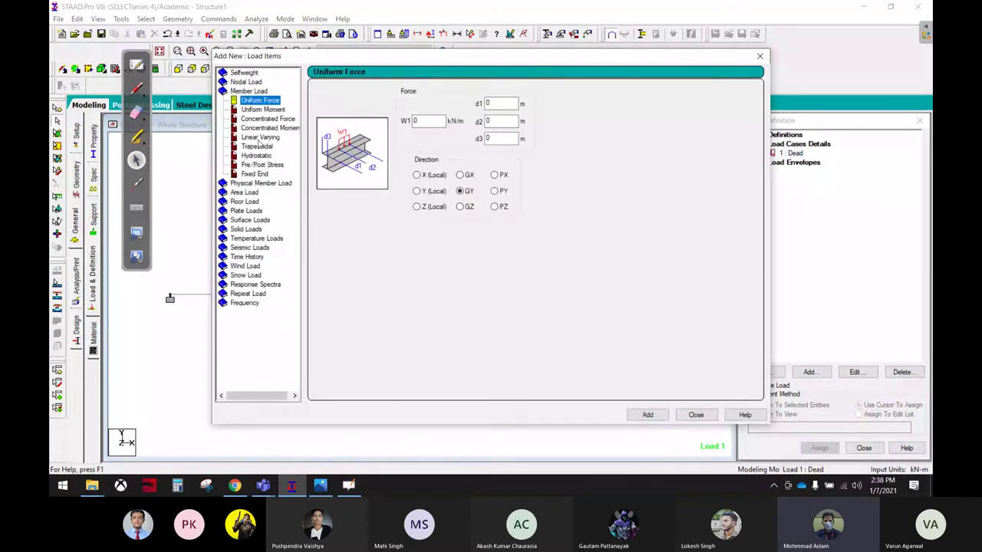
pyautogui.click(261, 139)
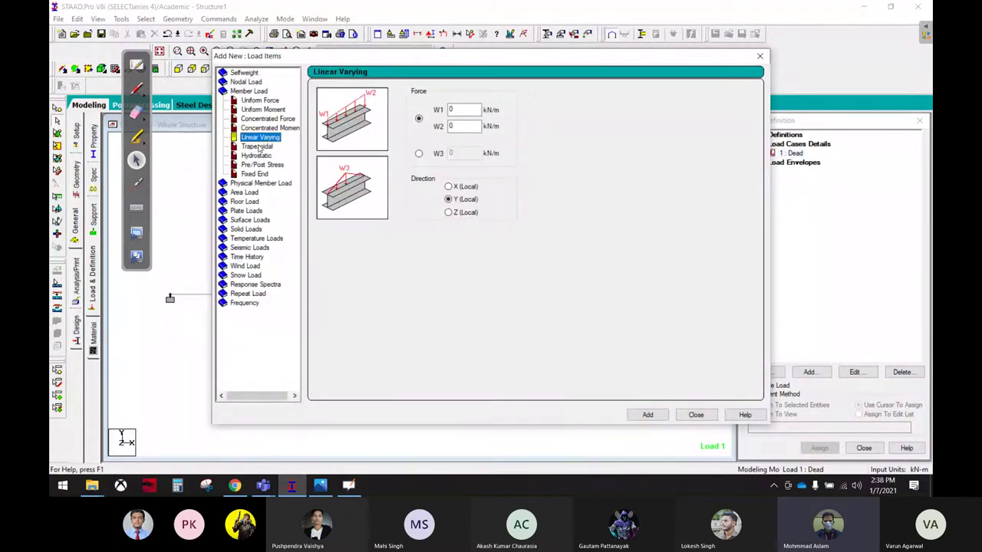
pyautogui.click(258, 147)
pyautogui.click(262, 138)
# Compare the Linear Varying, Hydrostatic and Trapezoidal load options, circling the linear varying fields
pyautogui.click(136, 89)
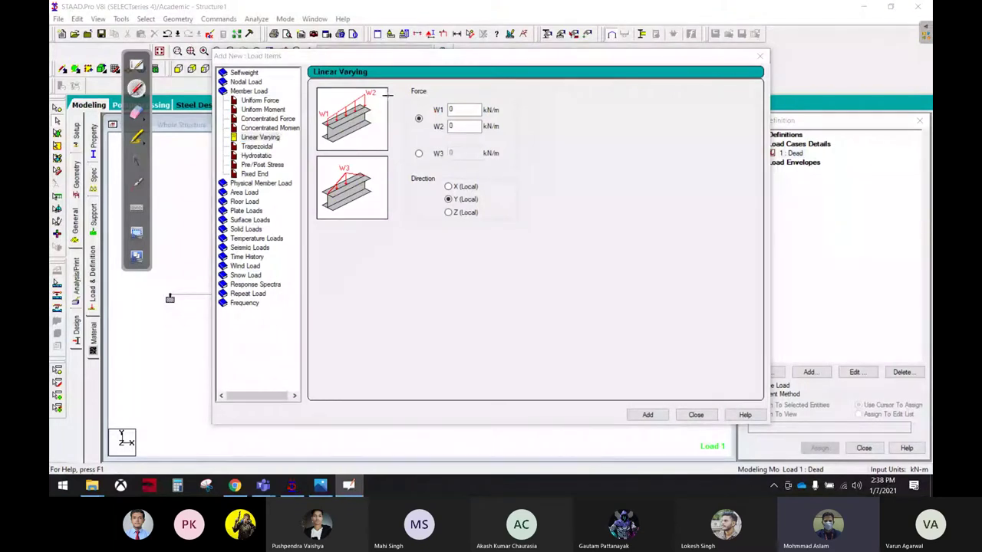
pyautogui.moveTo(390, 78); pyautogui.dragTo(370, 89)
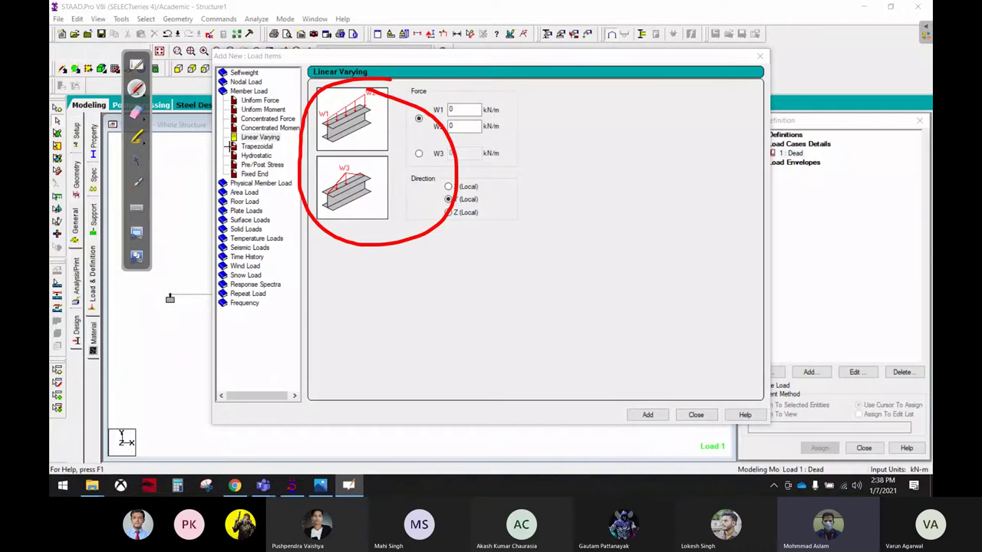
pyautogui.click(137, 159)
pyautogui.click(272, 156)
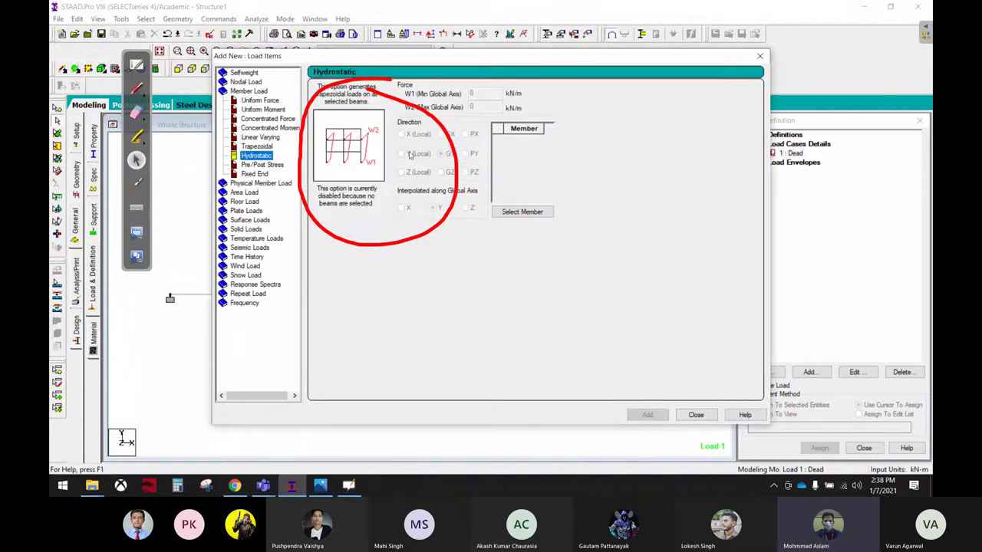
pyautogui.click(246, 146)
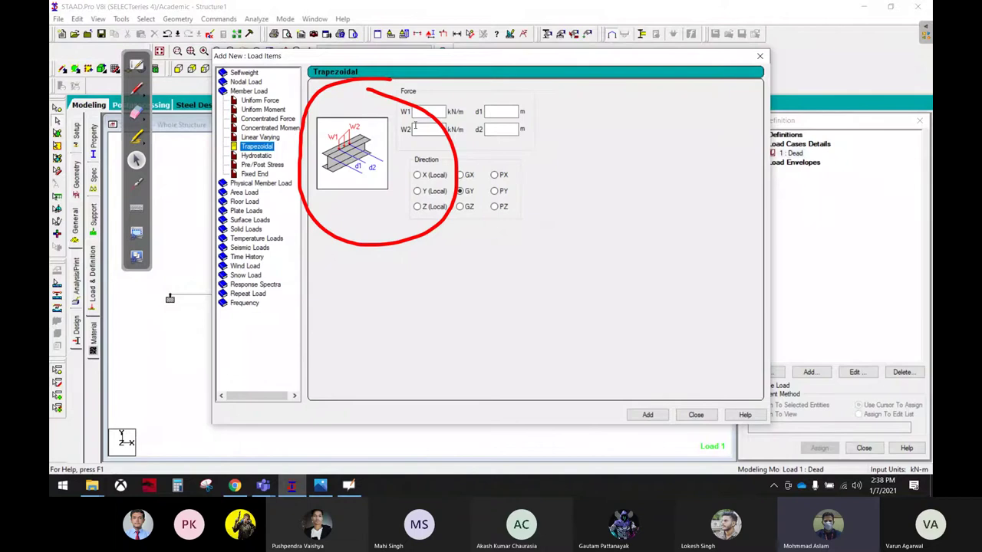
pyautogui.click(273, 138)
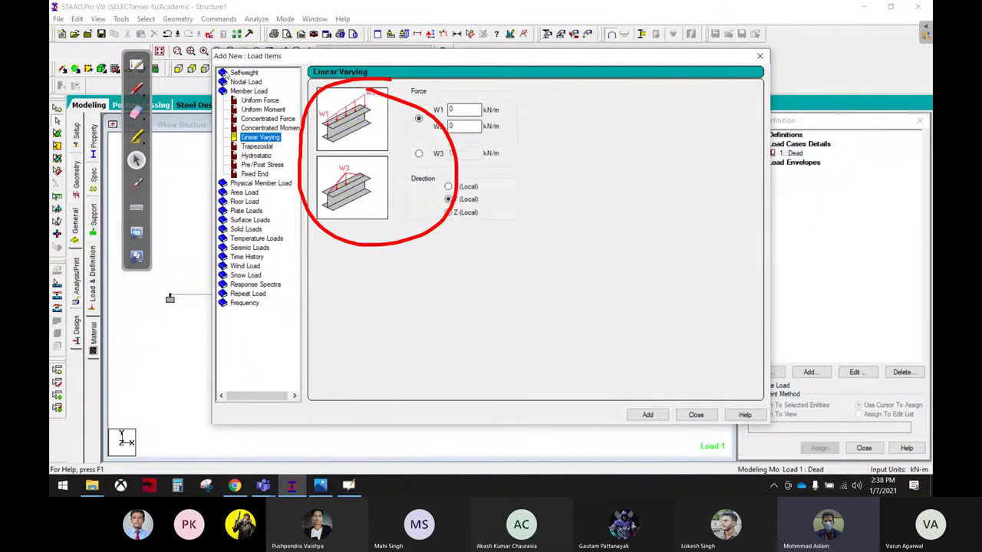
pyautogui.click(137, 113)
pyautogui.moveTo(345, 85)
pyautogui.mouseDown()
pyautogui.moveTo(426, 51)
pyautogui.moveTo(334, 228)
pyautogui.moveTo(465, 202)
pyautogui.moveTo(207, 203)
pyautogui.mouseUp()
pyautogui.click(137, 159)
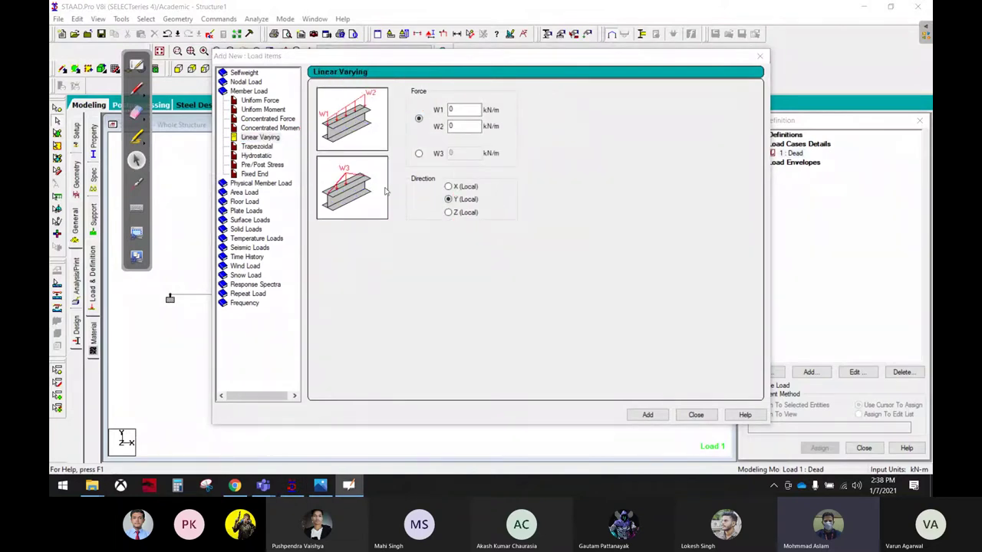
# Choose the triangular W3 option and add the -12 kN/m load
pyautogui.click(419, 153)
pyautogui.write('-12')
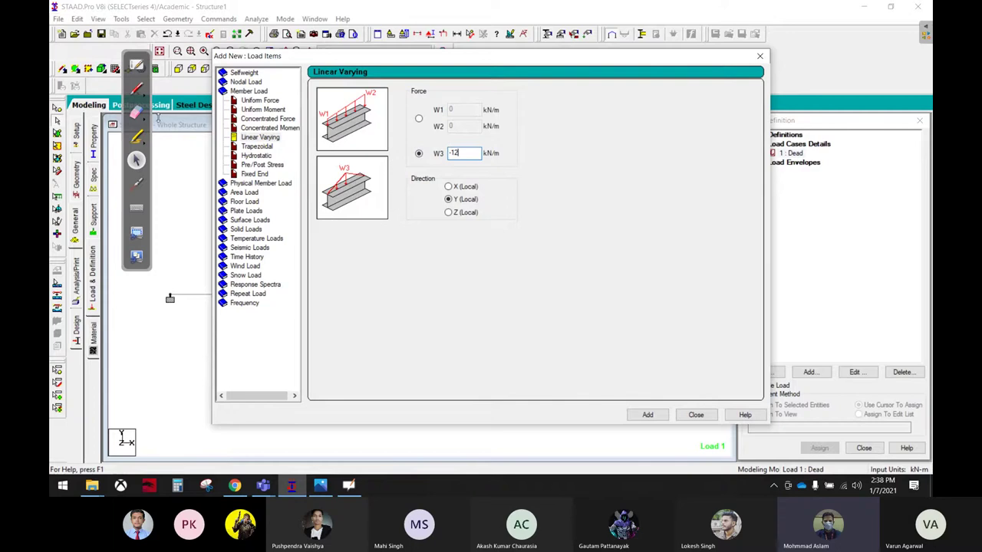
pyautogui.click(137, 88)
pyautogui.moveTo(366, 142)
pyautogui.mouseDown()
pyautogui.moveTo(377, 163)
pyautogui.moveTo(331, 250)
pyautogui.mouseUp()
pyautogui.click(137, 112)
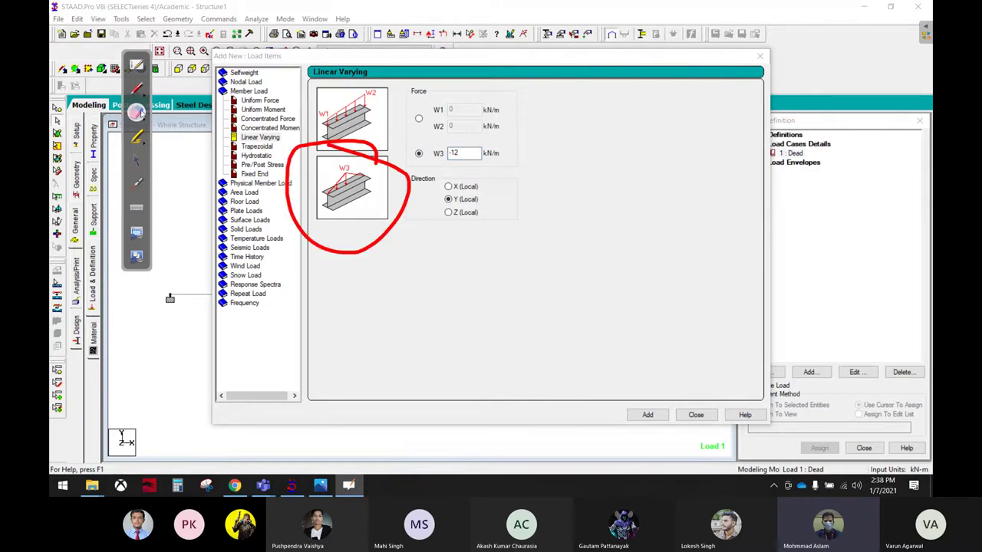
pyautogui.moveTo(416, 153)
pyautogui.mouseDown()
pyautogui.moveTo(270, 204)
pyautogui.moveTo(394, 285)
pyautogui.mouseUp()
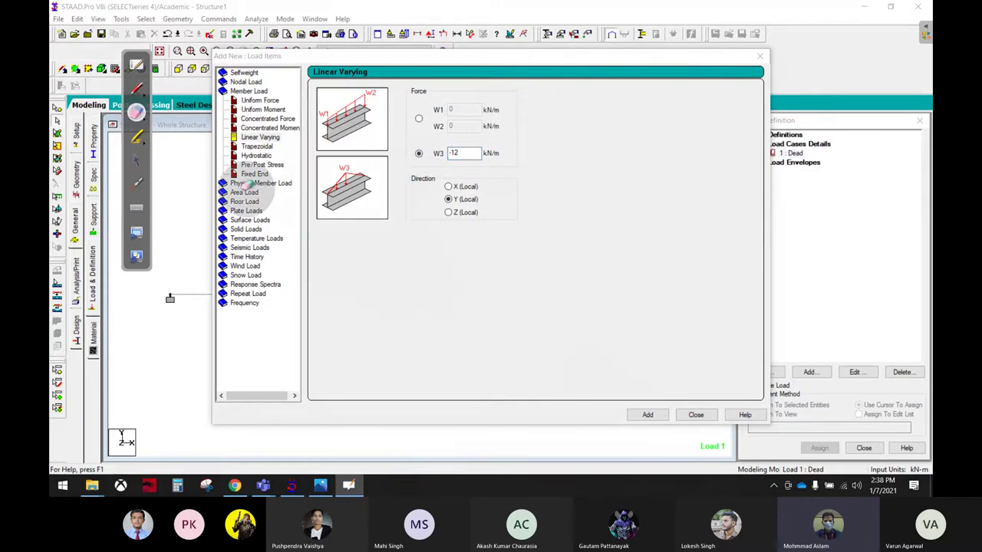
pyautogui.click(137, 160)
pyautogui.click(648, 414)
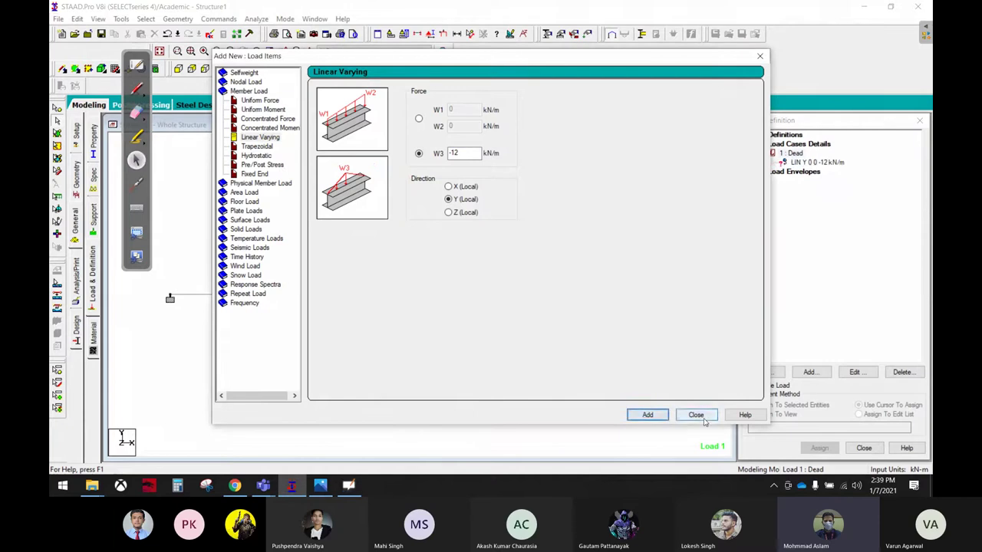
pyautogui.click(696, 414)
# Assign the -12 kN/m triangular load to the first beam span
pyautogui.click(810, 165)
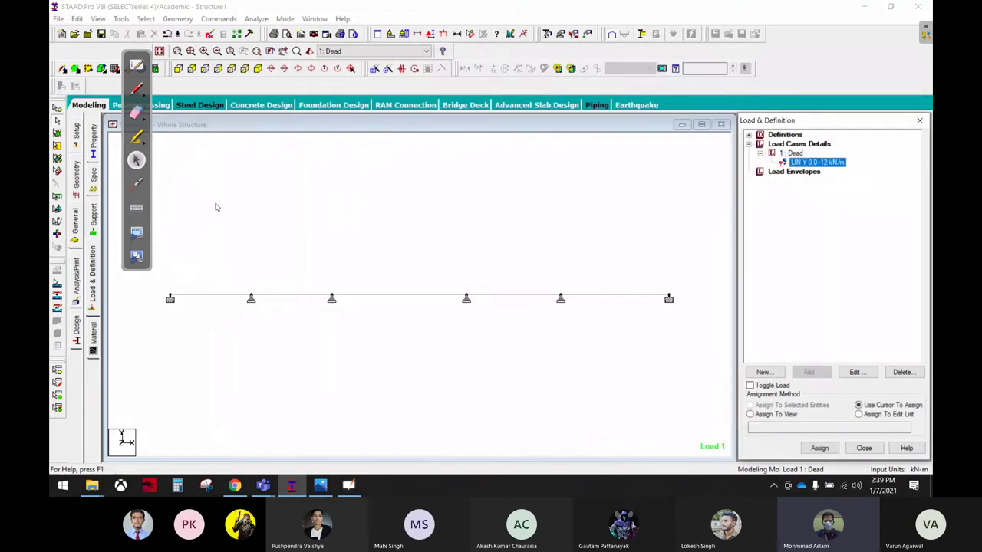
pyautogui.click(137, 88)
pyautogui.moveTo(760, 166)
pyautogui.mouseDown()
pyautogui.moveTo(214, 205)
pyautogui.moveTo(196, 284)
pyautogui.moveTo(221, 257)
pyautogui.moveTo(201, 274)
pyautogui.mouseUp()
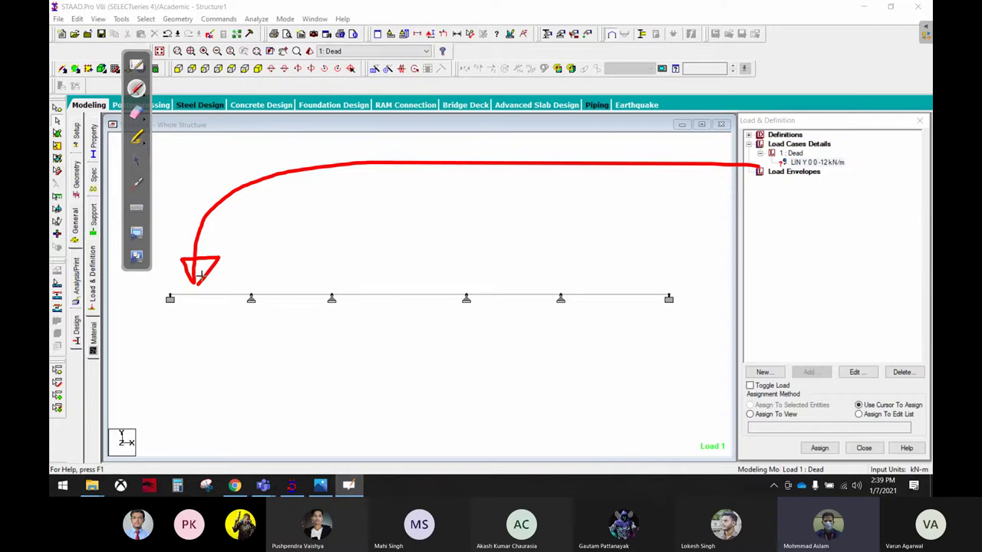
pyautogui.click(136, 158)
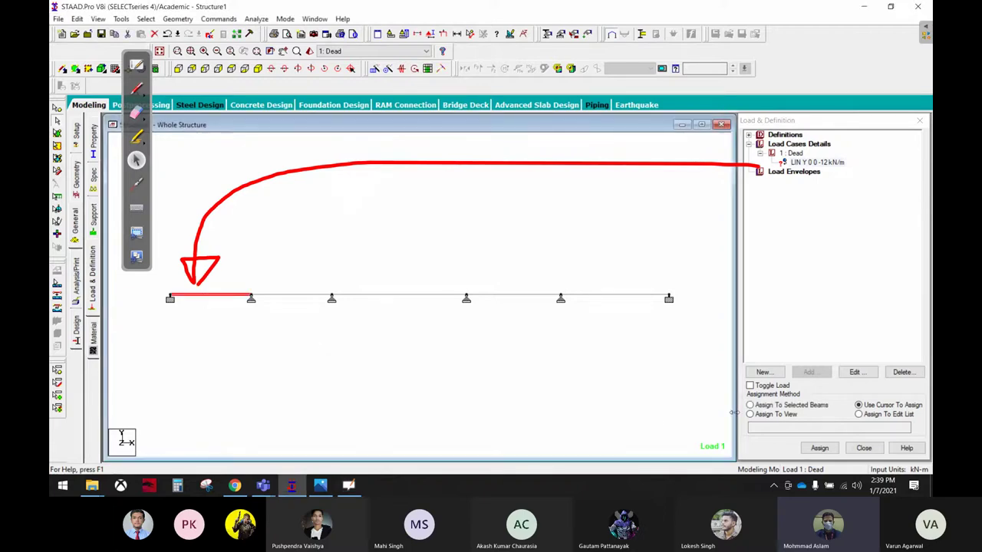
pyautogui.click(750, 405)
pyautogui.click(819, 448)
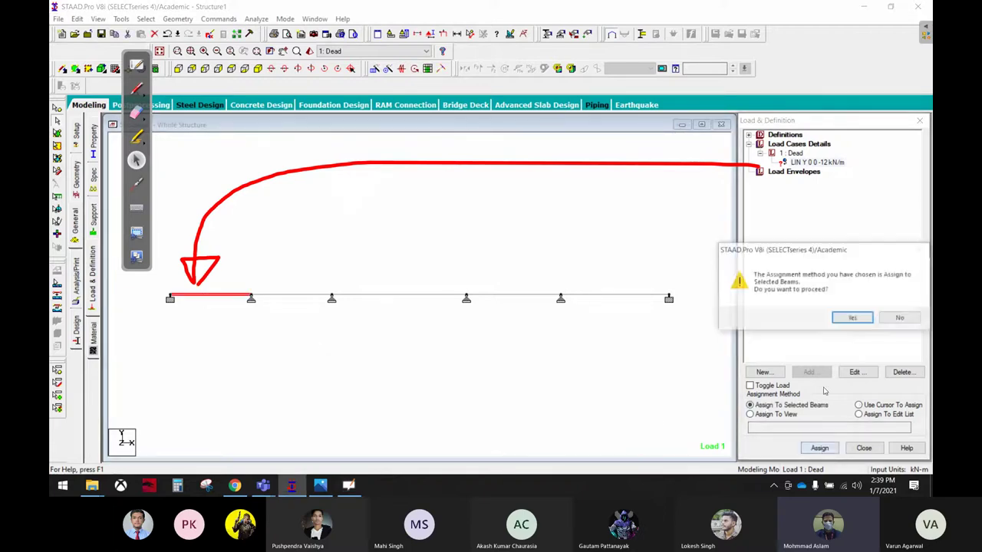
pyautogui.click(847, 317)
pyautogui.click(370, 374)
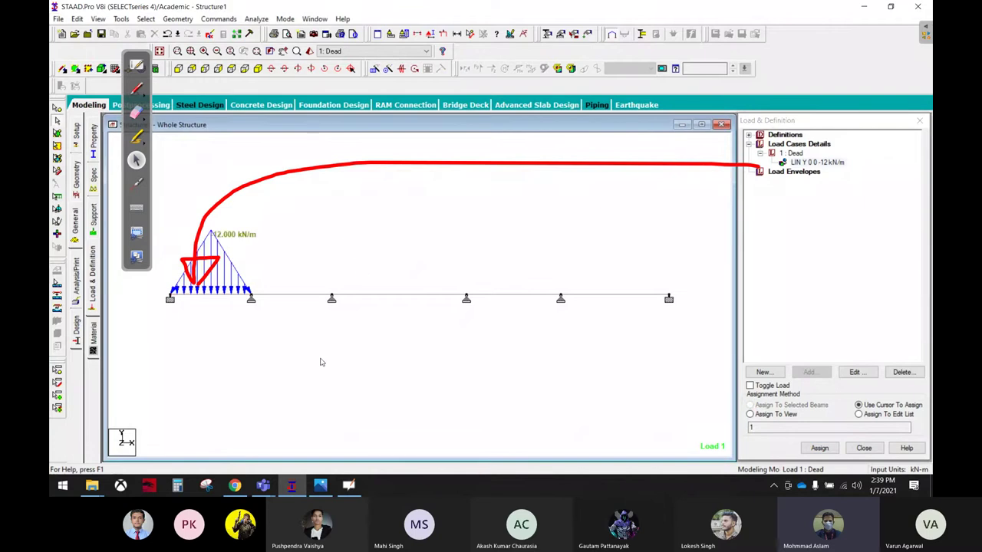
# Erase the red ink marks and bring the reference sketch forward in Photos
pyautogui.click(137, 112)
pyautogui.moveTo(201, 265); pyautogui.dragTo(151, 299)
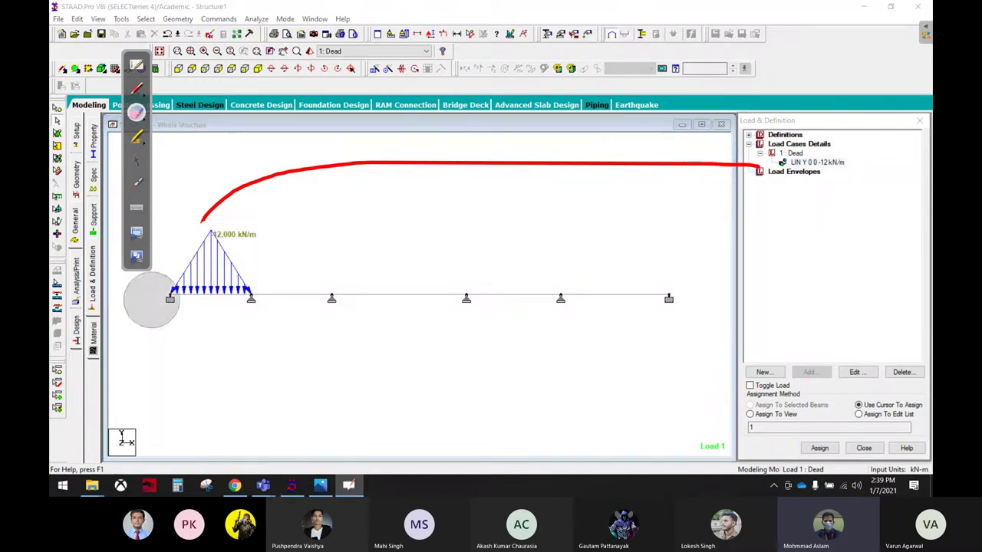
pyautogui.moveTo(201, 221); pyautogui.dragTo(780, 179)
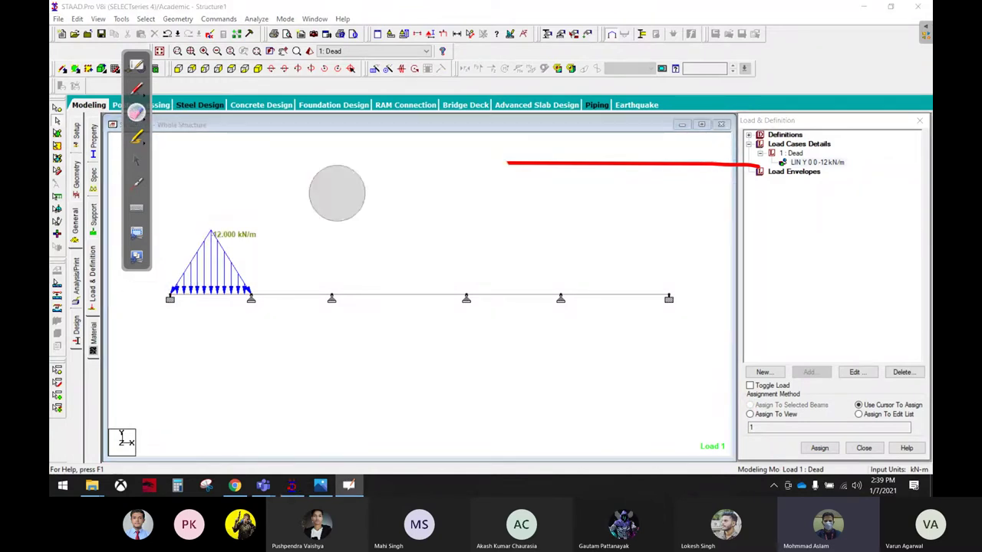
pyautogui.click(138, 159)
pyautogui.click(321, 484)
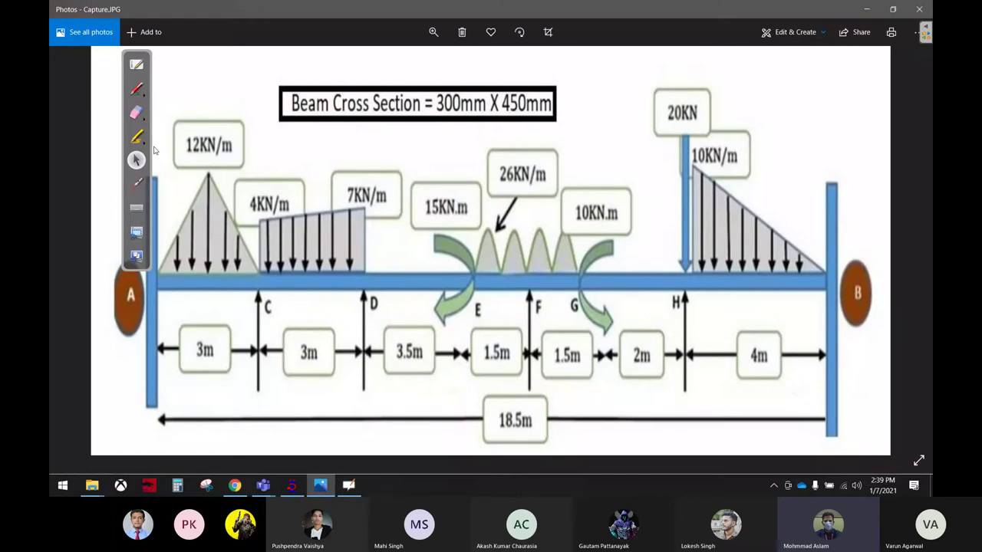
# Mark span C–D and circle the 4KN/m and 7KN/m labels on the sketch, then erase them
pyautogui.click(136, 89)
pyautogui.moveTo(259, 313)
pyautogui.mouseDown()
pyautogui.moveTo(350, 316)
pyautogui.moveTo(345, 330)
pyautogui.mouseUp()
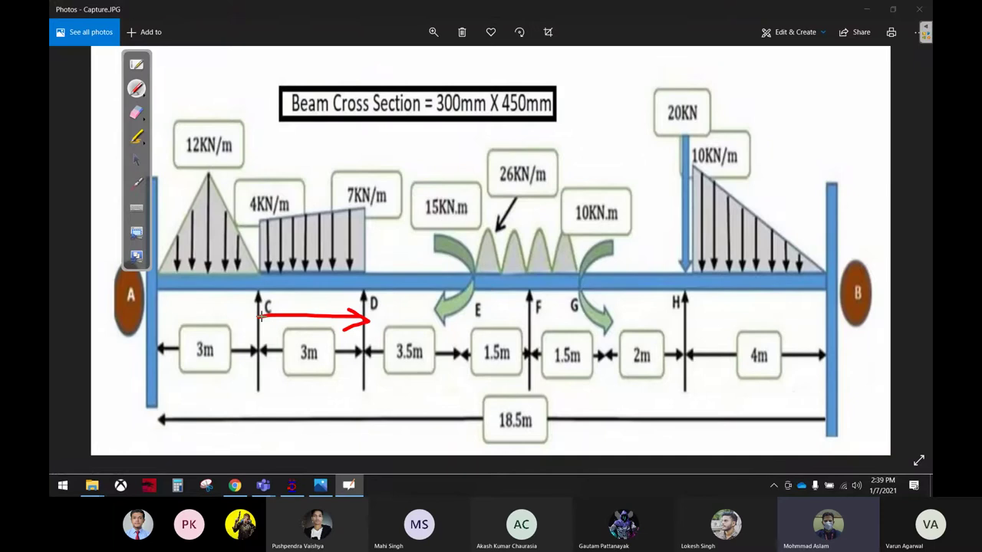
pyautogui.moveTo(284, 303); pyautogui.dragTo(284, 328)
pyautogui.moveTo(285, 181)
pyautogui.mouseDown()
pyautogui.moveTo(236, 193)
pyautogui.moveTo(307, 198)
pyautogui.moveTo(274, 169)
pyautogui.mouseUp()
pyautogui.moveTo(388, 171)
pyautogui.mouseDown()
pyautogui.moveTo(328, 195)
pyautogui.moveTo(347, 174)
pyautogui.moveTo(204, 323)
pyautogui.mouseUp()
pyautogui.click(135, 114)
pyautogui.moveTo(203, 322); pyautogui.dragTo(415, 299)
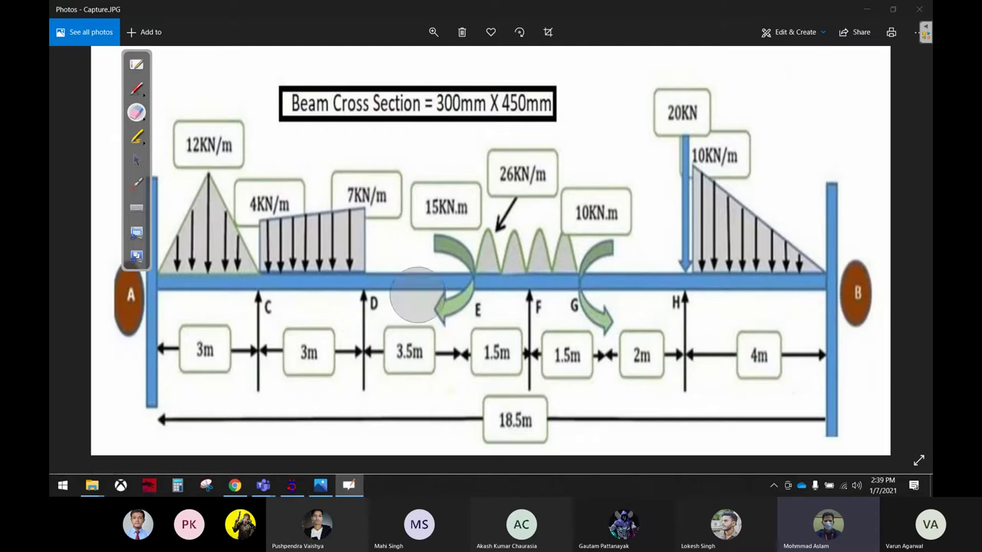
pyautogui.click(136, 159)
pyautogui.click(291, 485)
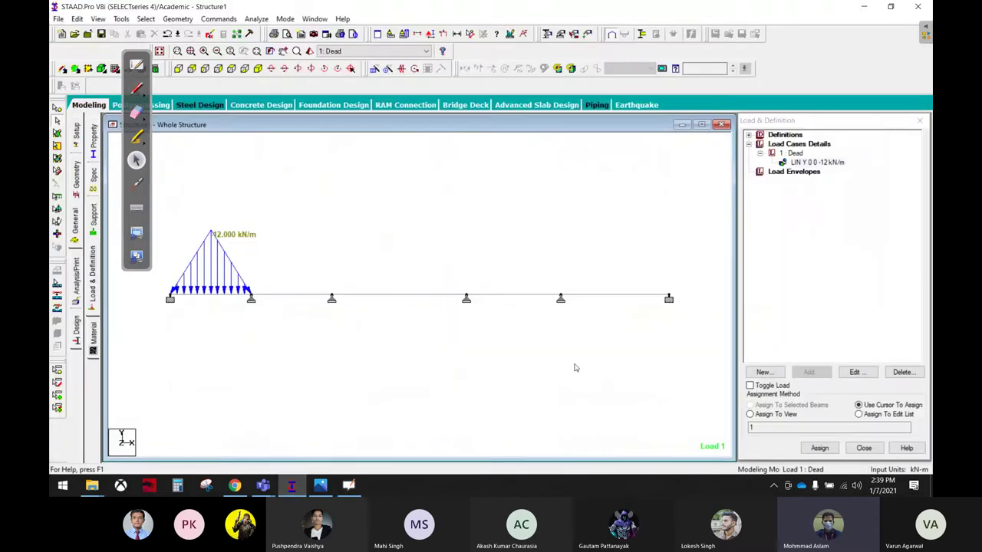
# Add a linear varying load with W1 -4 and W2 -7 kN/m to case Dead
pyautogui.click(795, 152)
pyautogui.click(809, 372)
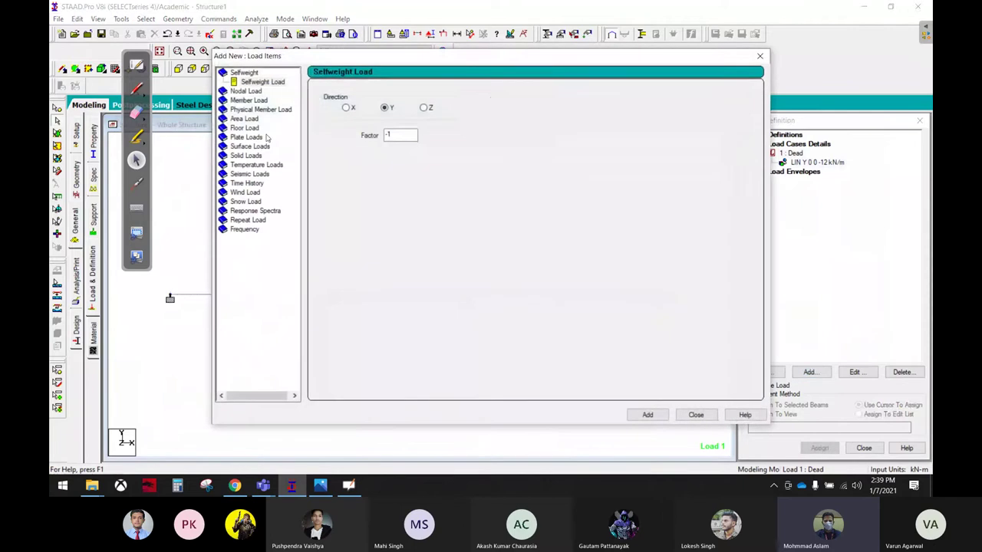
pyautogui.click(249, 100)
pyautogui.click(260, 137)
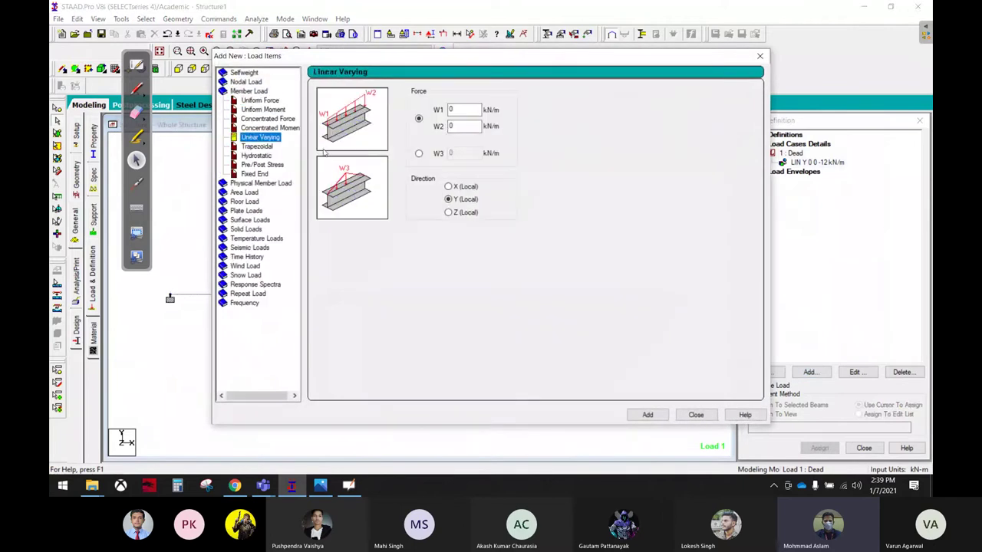
pyautogui.click(460, 110)
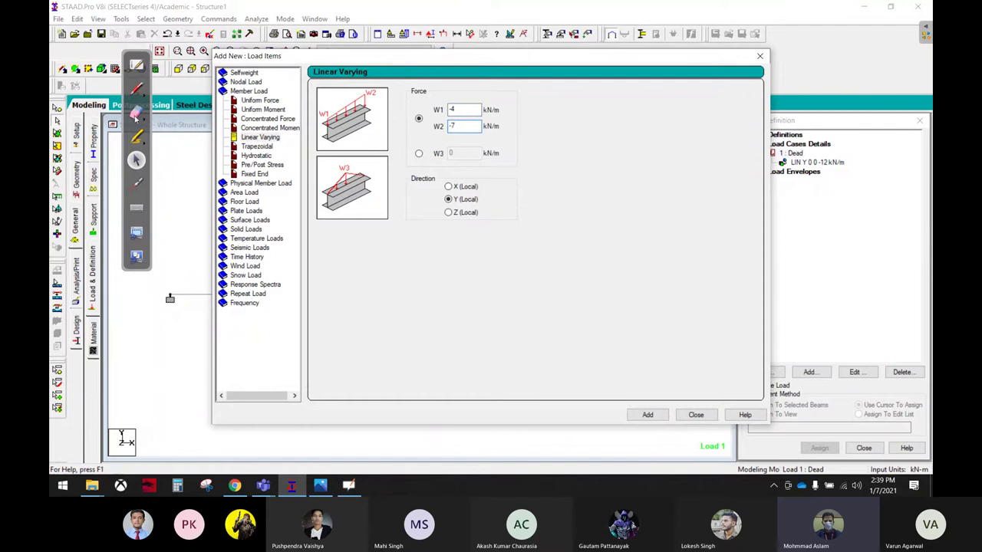
pyautogui.click(648, 415)
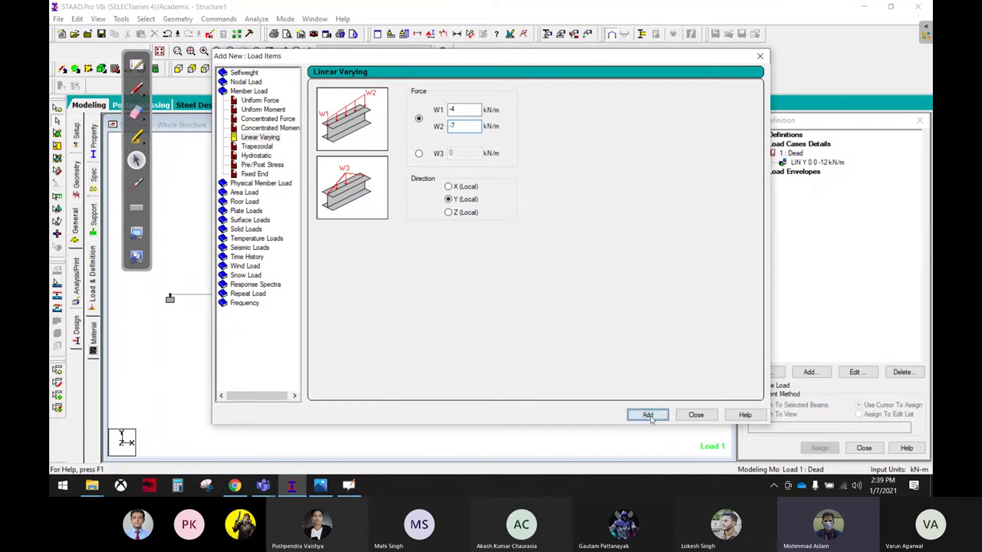
pyautogui.click(696, 414)
# Assign the LIN Y -4 to -7 kN/m load to the second beam span
pyautogui.click(137, 88)
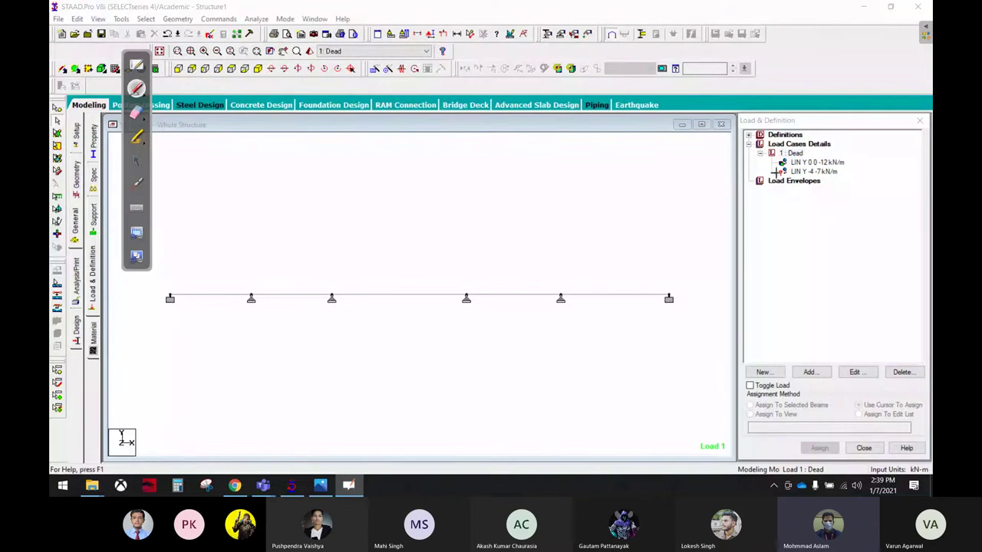
pyautogui.moveTo(777, 172); pyautogui.dragTo(290, 285)
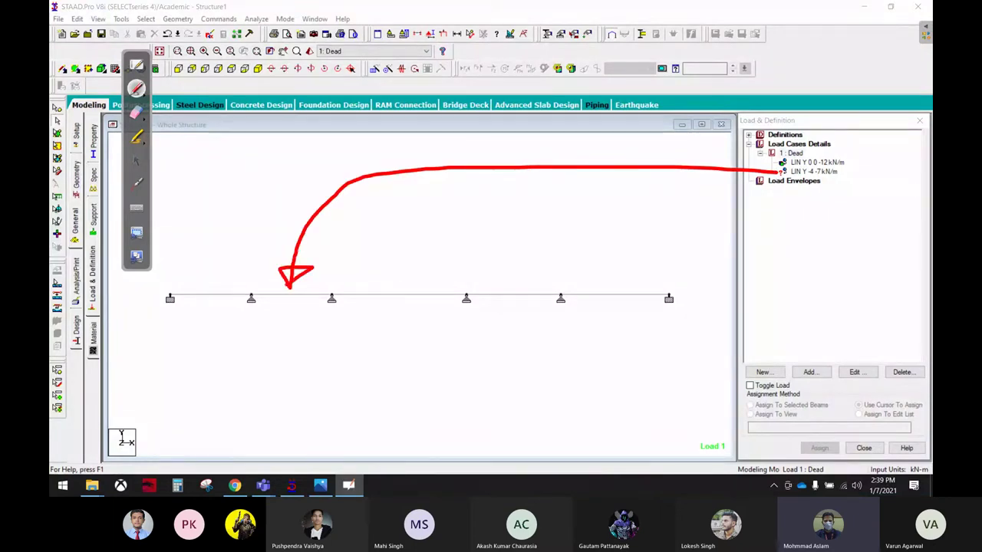
pyautogui.click(136, 160)
pyautogui.click(461, 340)
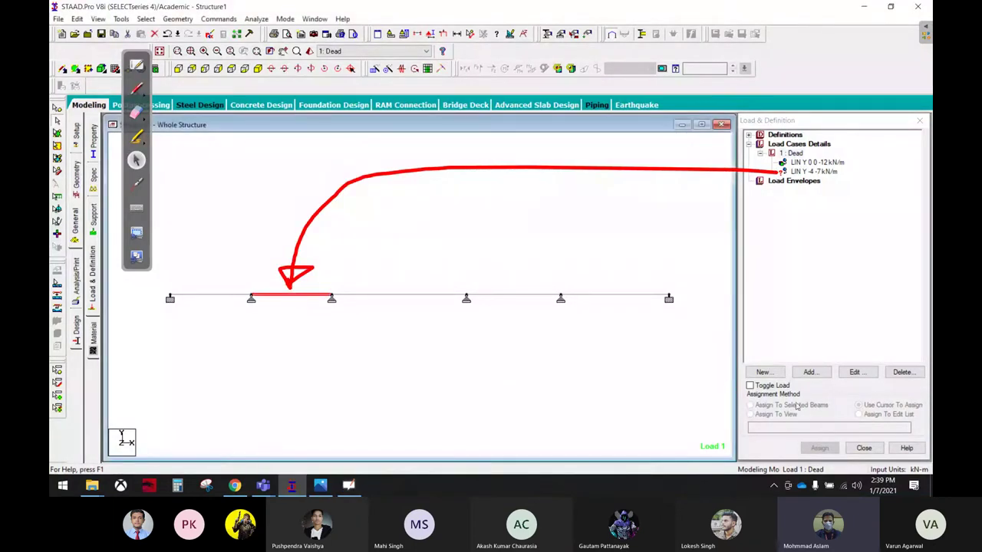
pyautogui.click(818, 172)
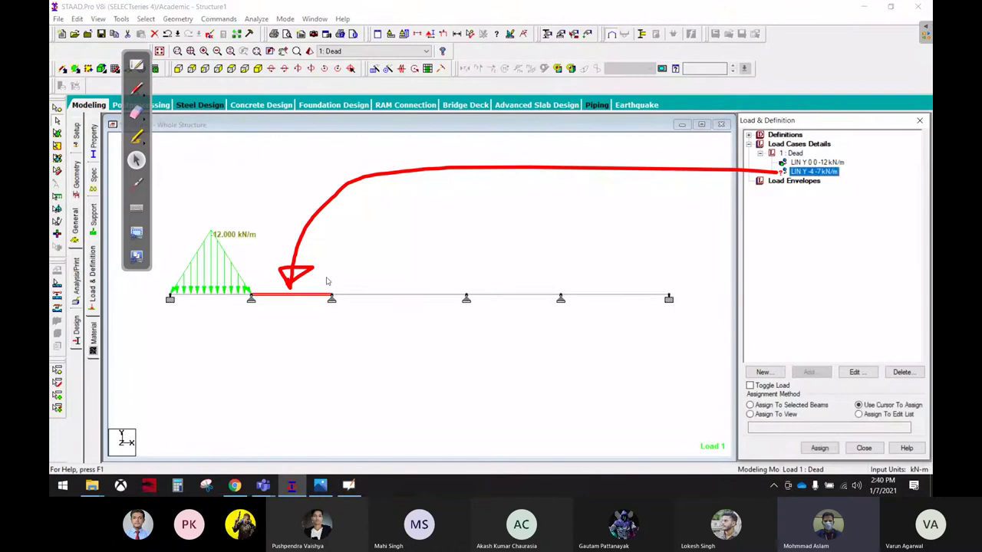
pyautogui.click(793, 405)
pyautogui.click(816, 448)
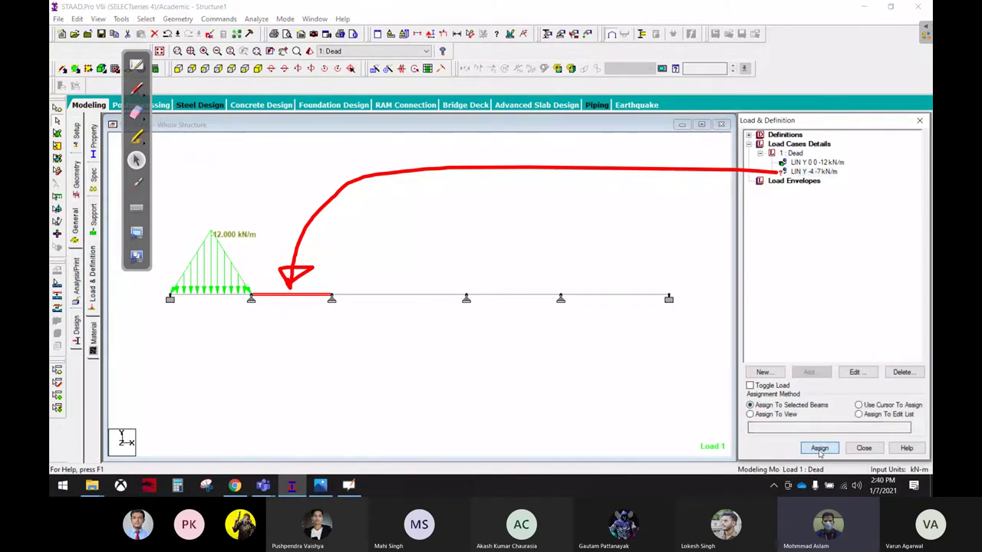
pyautogui.click(852, 318)
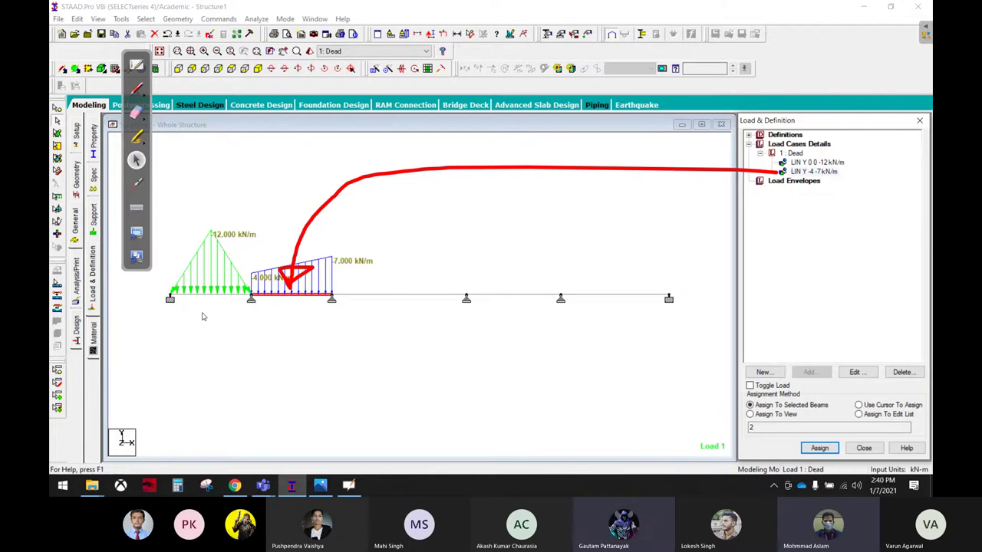
# Erase the arrow annotation and bring the reference sketch back in Photos
pyautogui.click(136, 112)
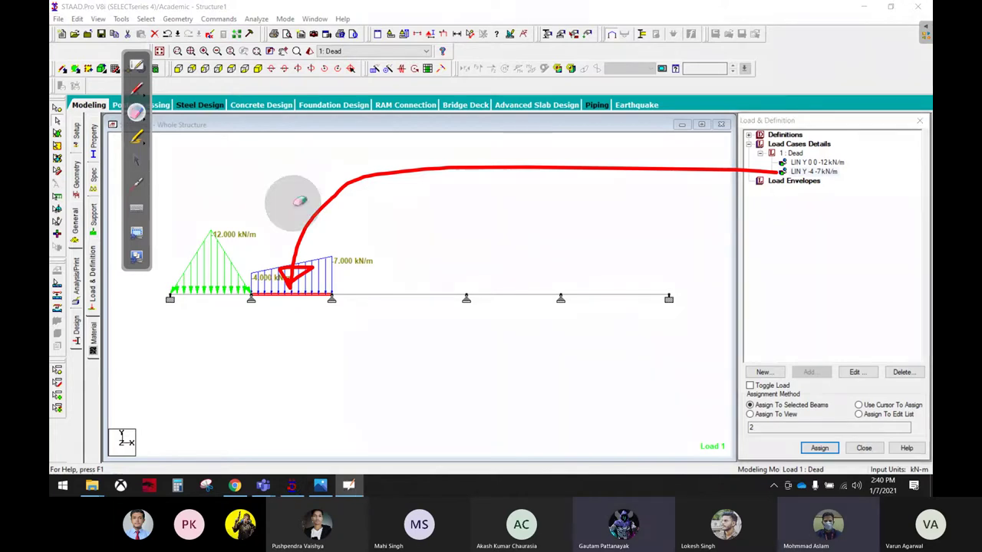
pyautogui.moveTo(329, 197); pyautogui.dragTo(652, 188)
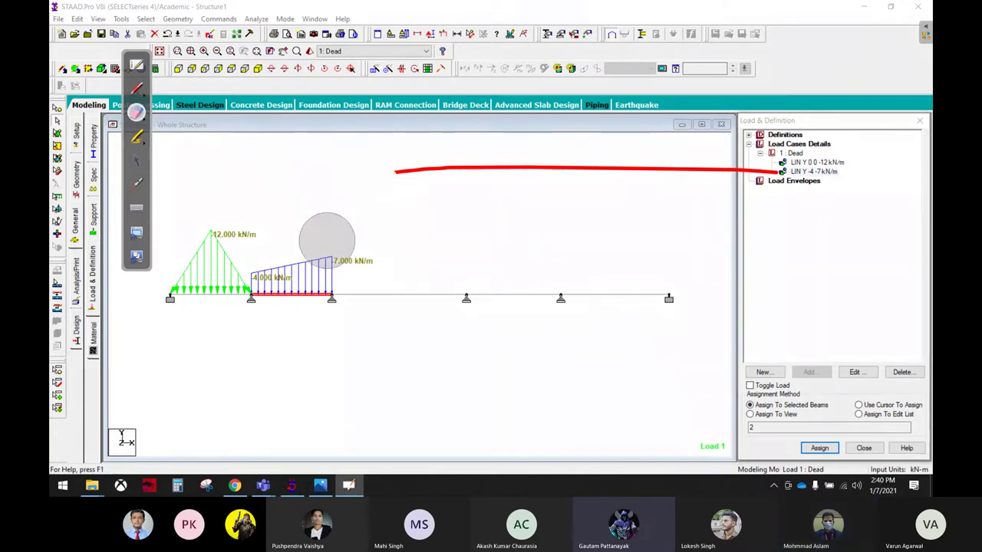
pyautogui.click(137, 160)
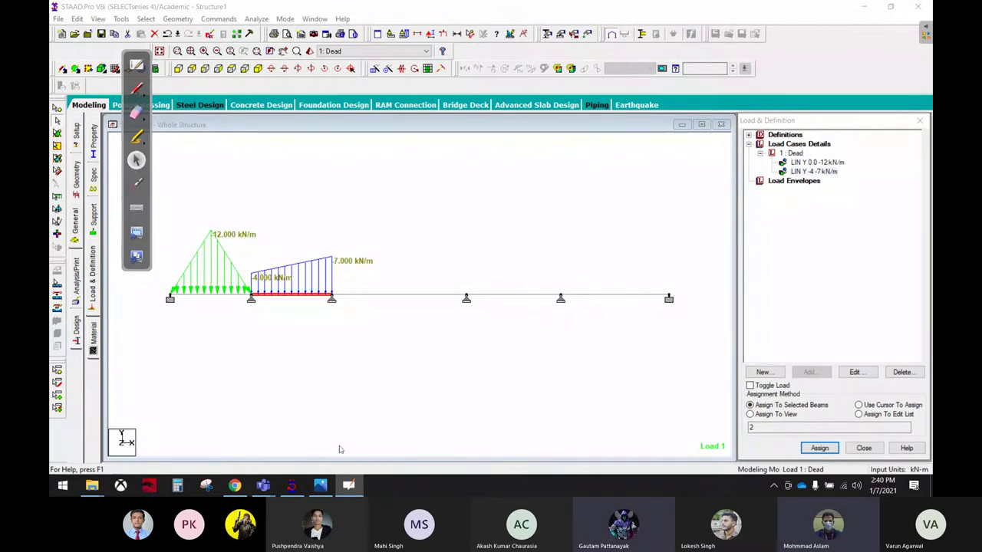
pyautogui.click(320, 485)
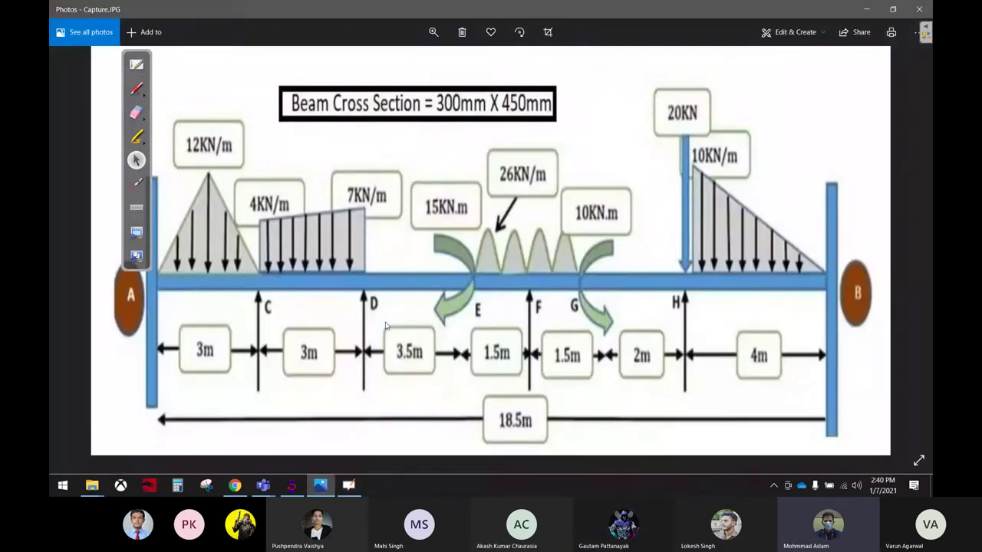
pyautogui.click(137, 88)
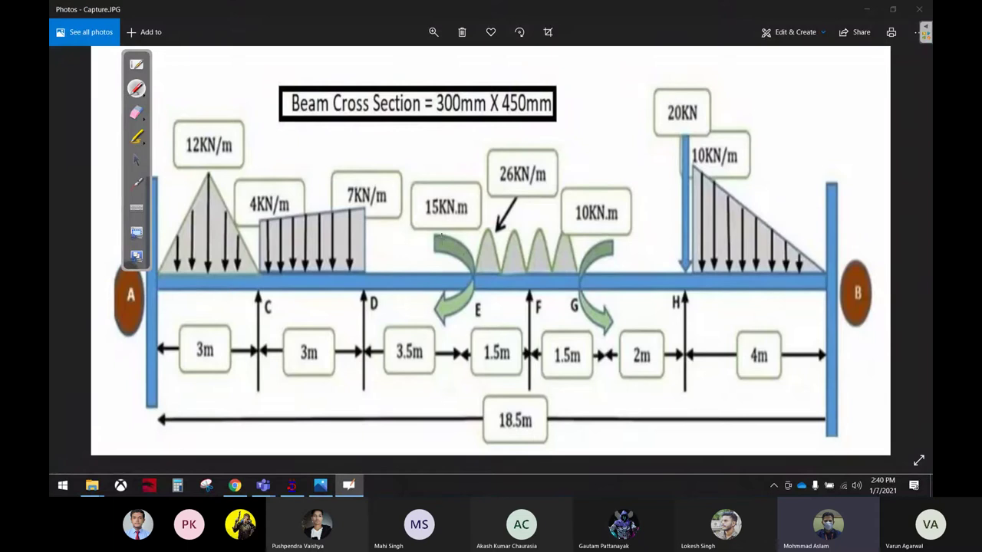
# Sketch the x, y and z axes on the beam drawing at point E, then erase them
pyautogui.moveTo(463, 253)
pyautogui.mouseDown()
pyautogui.moveTo(471, 296)
pyautogui.moveTo(453, 326)
pyautogui.mouseUp()
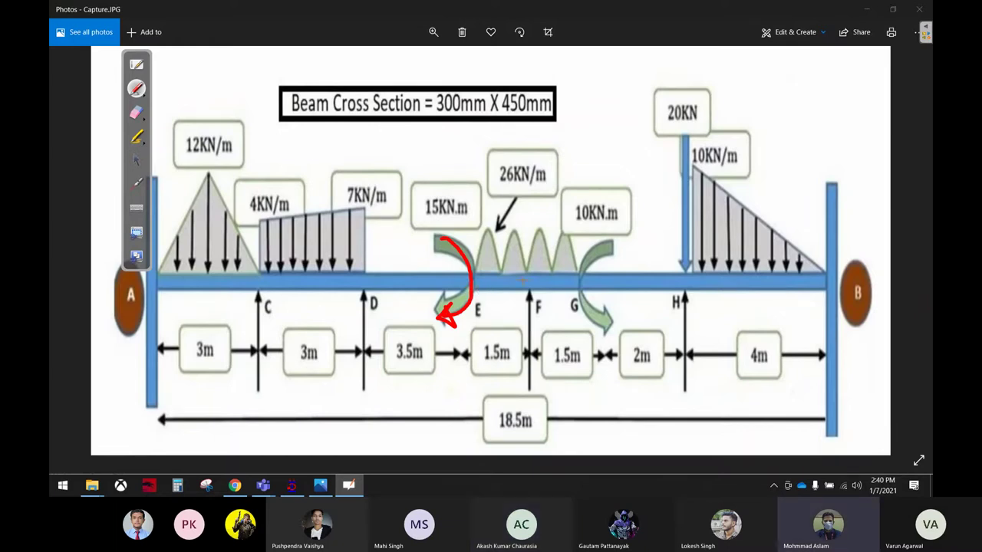
pyautogui.moveTo(513, 283)
pyautogui.mouseDown()
pyautogui.moveTo(653, 282)
pyautogui.moveTo(646, 305)
pyautogui.mouseUp()
pyautogui.moveTo(683, 281)
pyautogui.mouseDown()
pyautogui.moveTo(704, 292)
pyautogui.moveTo(700, 300)
pyautogui.mouseUp()
pyautogui.moveTo(310, 316)
pyautogui.mouseDown()
pyautogui.moveTo(321, 174)
pyautogui.moveTo(332, 201)
pyautogui.mouseUp()
pyautogui.moveTo(338, 153); pyautogui.dragTo(352, 173)
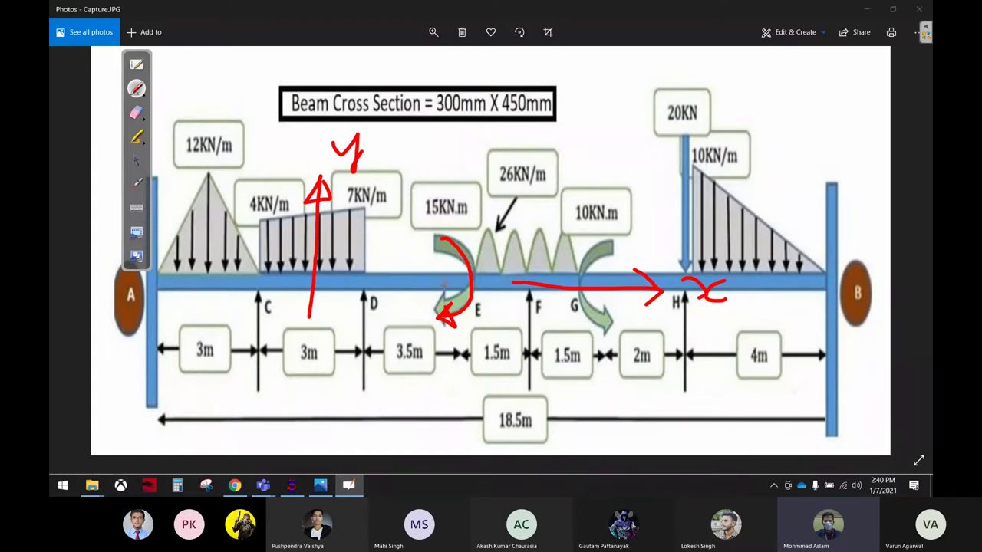
pyautogui.moveTo(449, 269)
pyautogui.mouseDown()
pyautogui.moveTo(491, 373)
pyautogui.moveTo(471, 356)
pyautogui.moveTo(548, 406)
pyautogui.mouseUp()
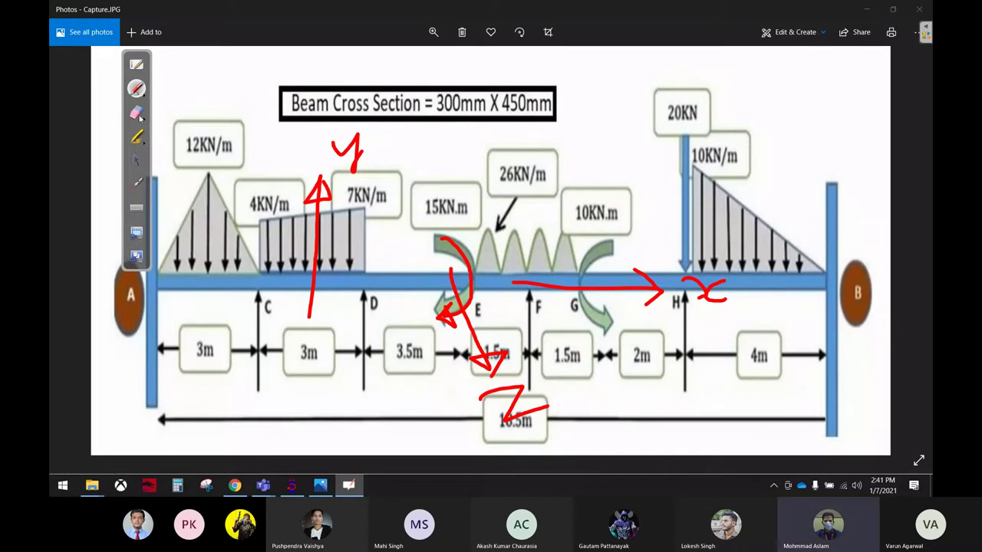
pyautogui.click(139, 116)
pyautogui.moveTo(285, 150)
pyautogui.mouseDown()
pyautogui.moveTo(318, 202)
pyautogui.moveTo(216, 306)
pyautogui.moveTo(608, 262)
pyautogui.moveTo(442, 437)
pyautogui.mouseUp()
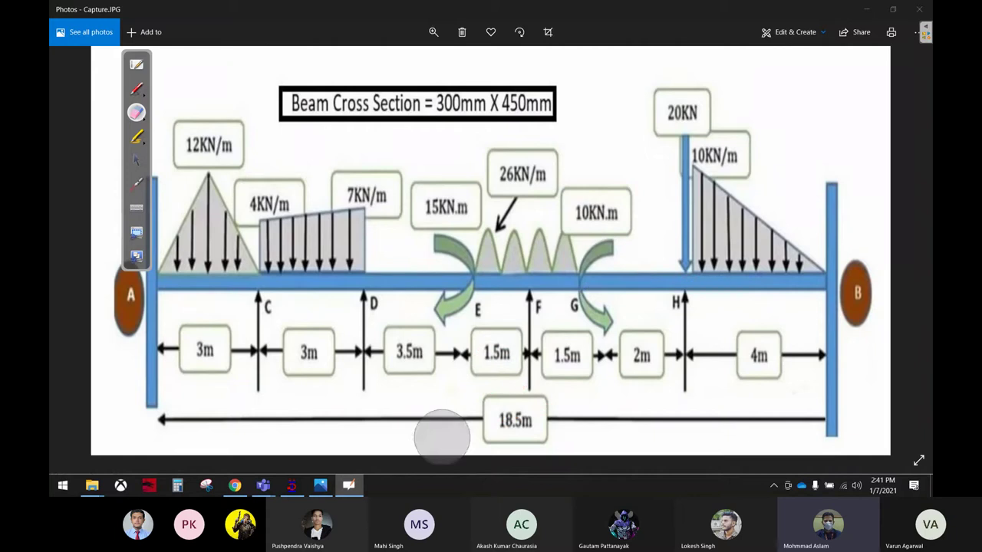
# Mark the 3.5m span from D with a double-headed arrow, then erase it
pyautogui.click(135, 89)
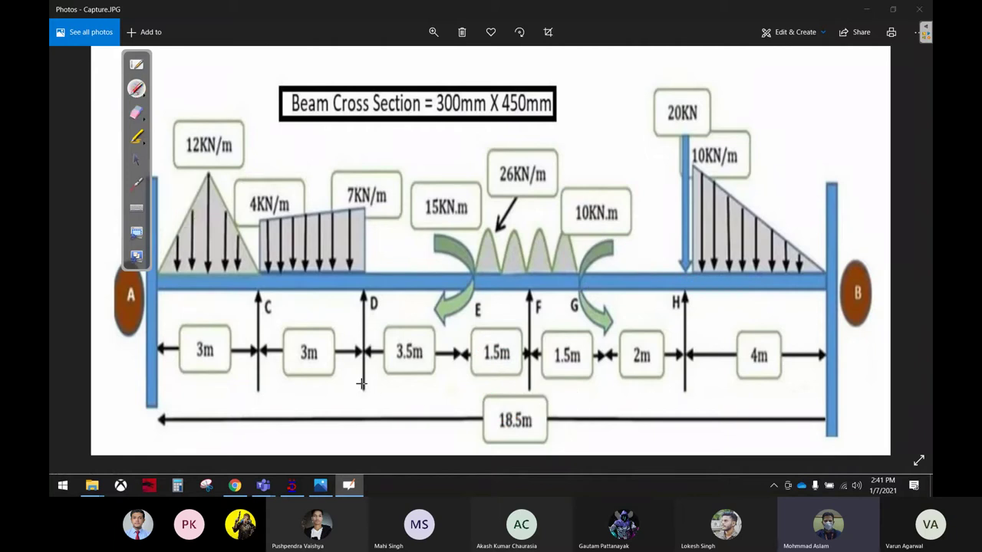
pyautogui.moveTo(359, 382)
pyautogui.mouseDown()
pyautogui.moveTo(462, 382)
pyautogui.moveTo(437, 394)
pyautogui.mouseUp()
pyautogui.moveTo(372, 374); pyautogui.dragTo(398, 403)
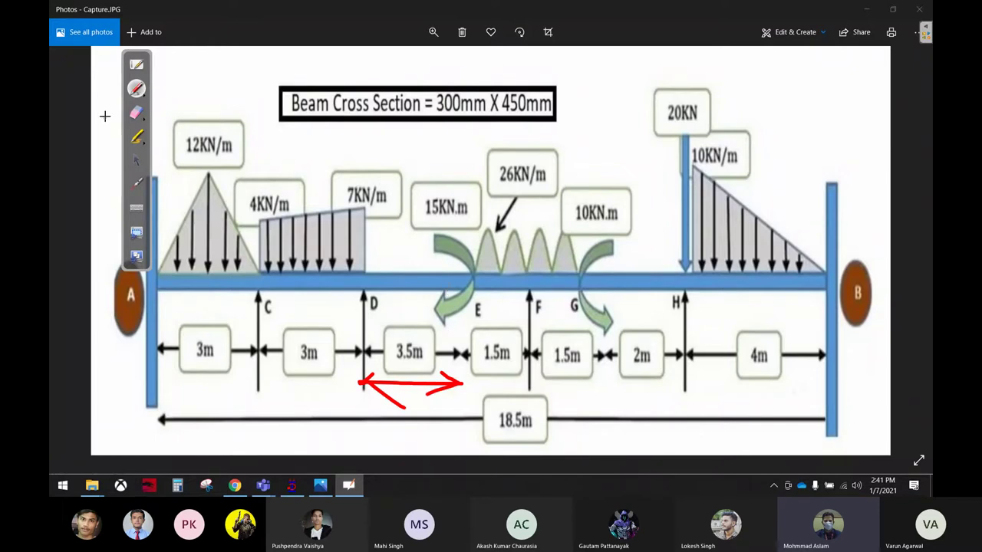
pyautogui.click(137, 113)
pyautogui.click(391, 381)
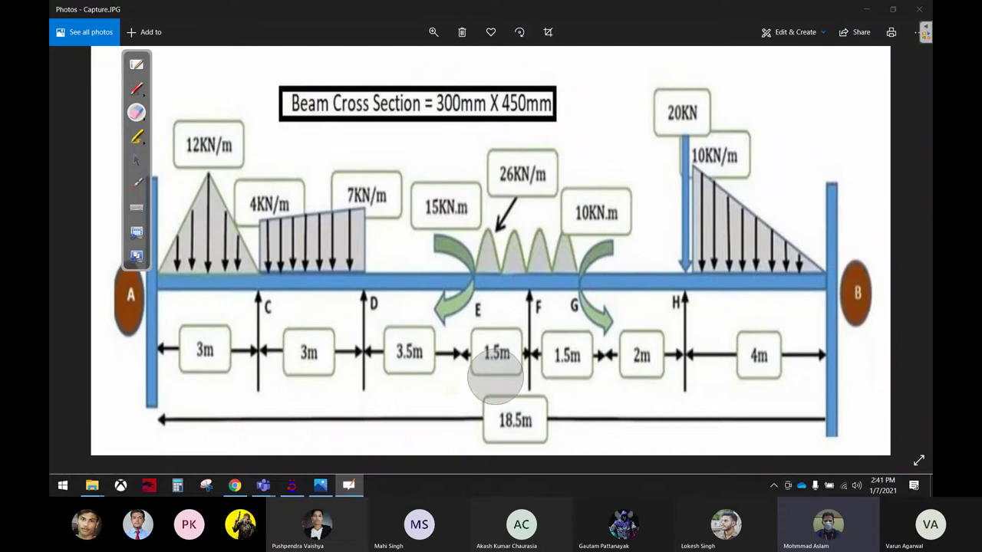
pyautogui.click(136, 159)
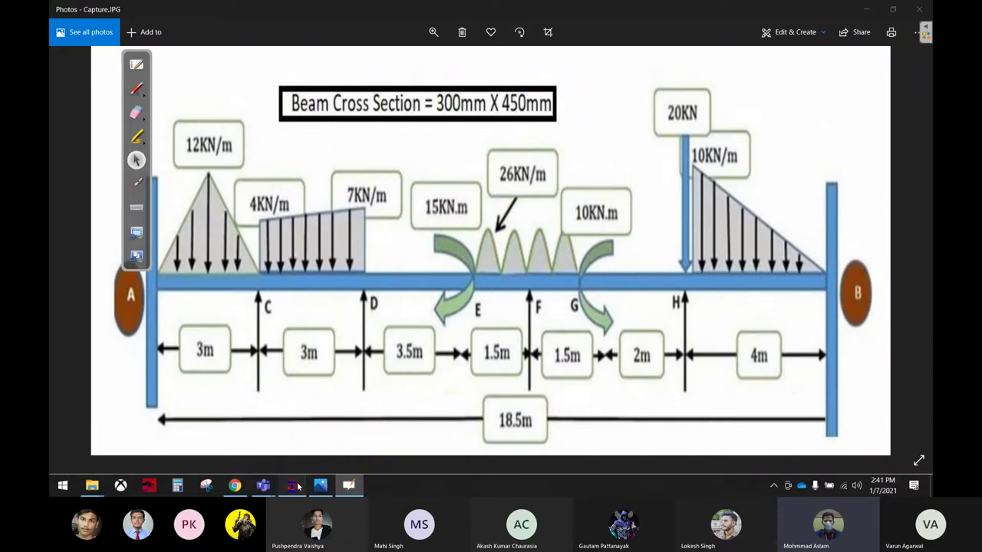
pyautogui.click(292, 484)
# Add a Concentrated Moment member load to Dead with P=15, d1=3.5 m about GZ
pyautogui.click(795, 153)
pyautogui.click(810, 372)
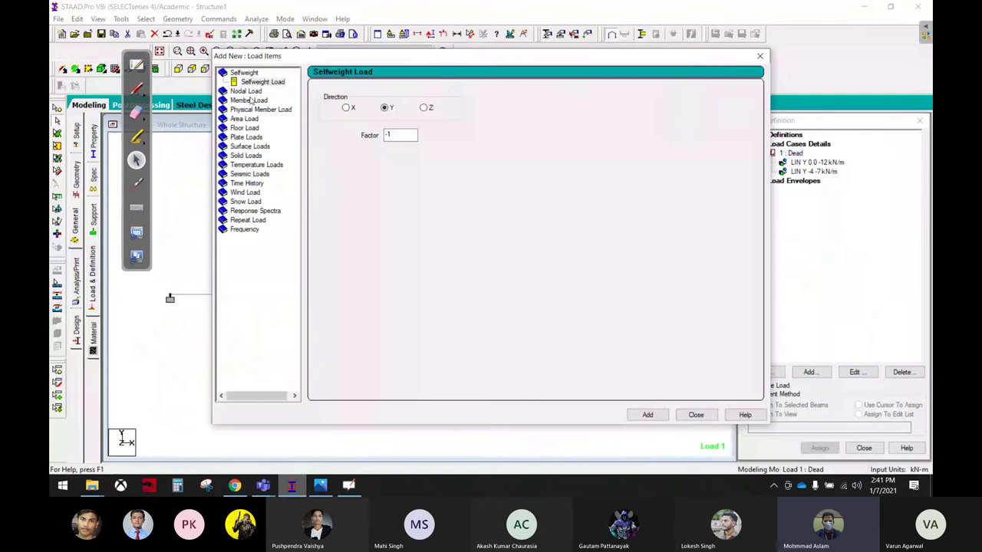
pyautogui.click(251, 100)
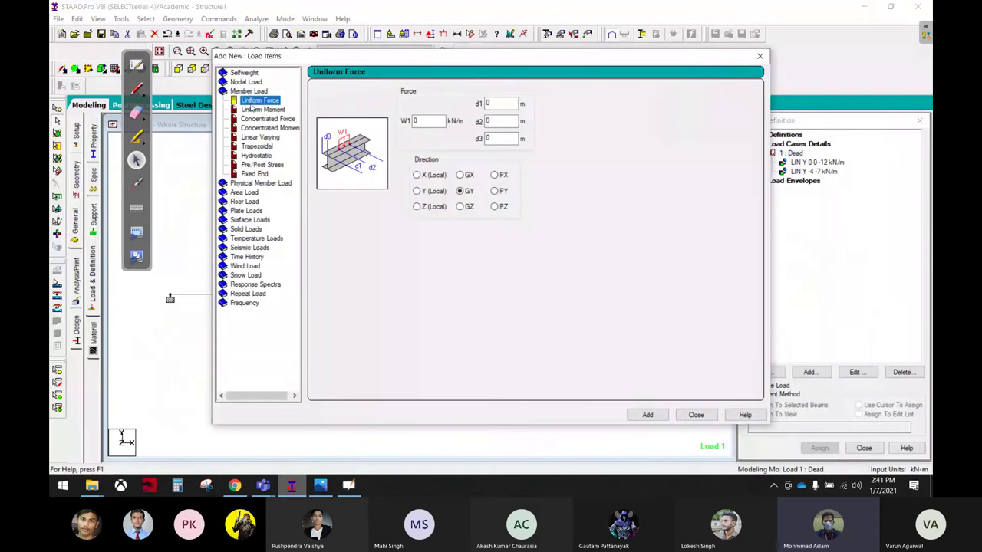
pyautogui.click(269, 127)
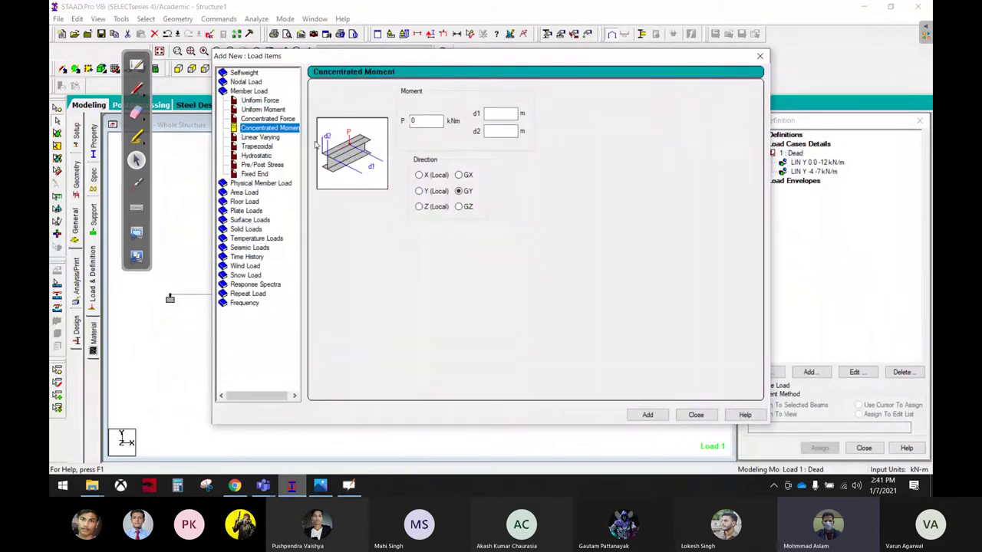
pyautogui.doubleClick(434, 121)
pyautogui.write('15')
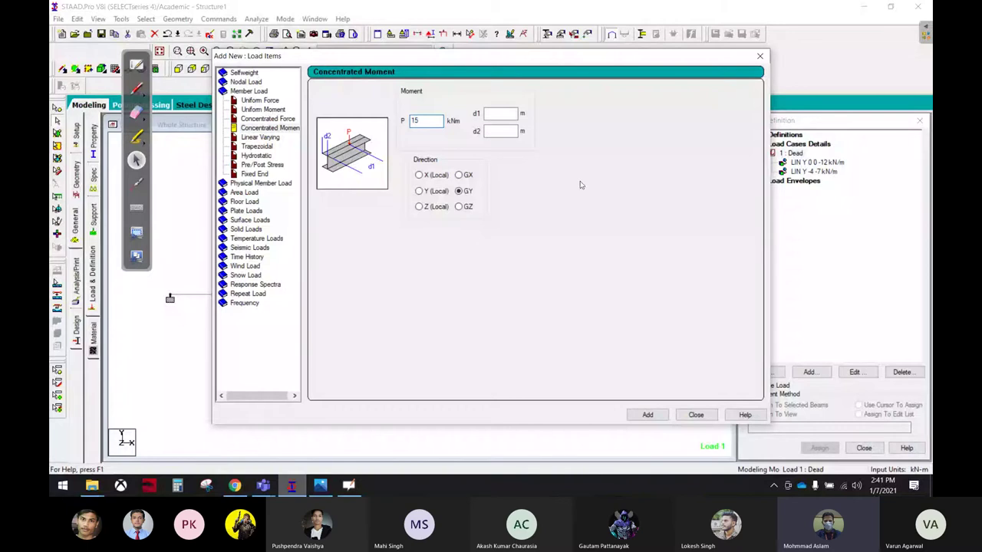
pyautogui.click(506, 113)
pyautogui.write('.5')
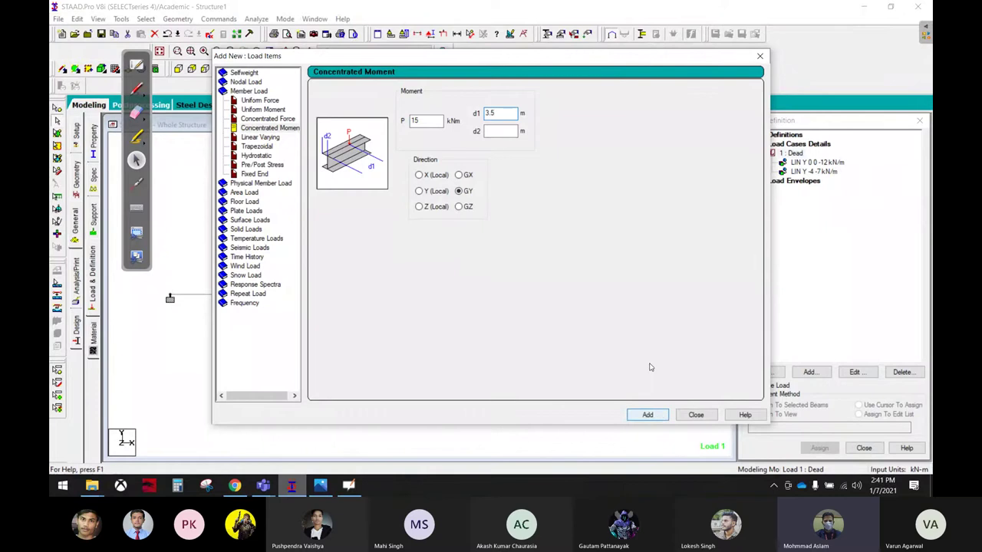
pyautogui.click(461, 208)
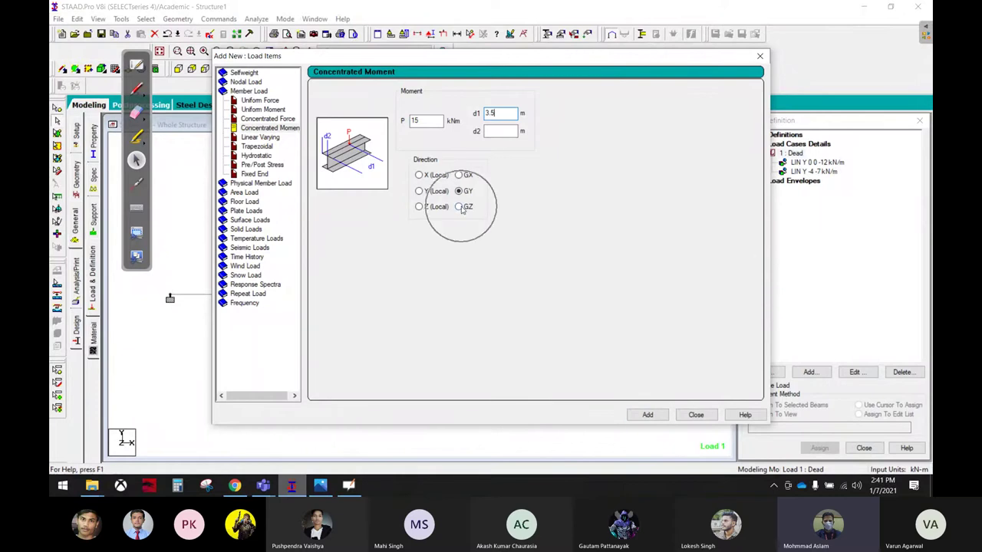
pyautogui.click(647, 415)
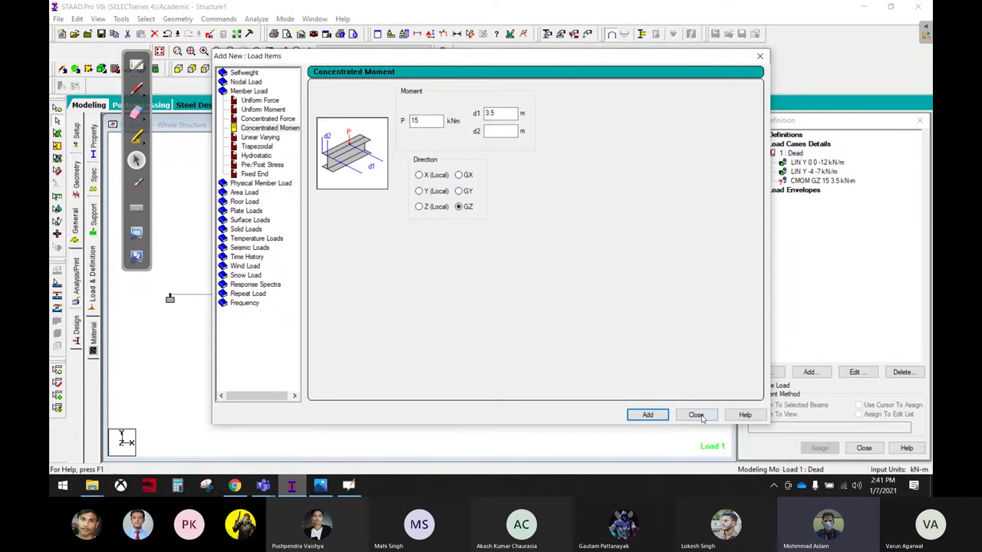
pyautogui.click(696, 415)
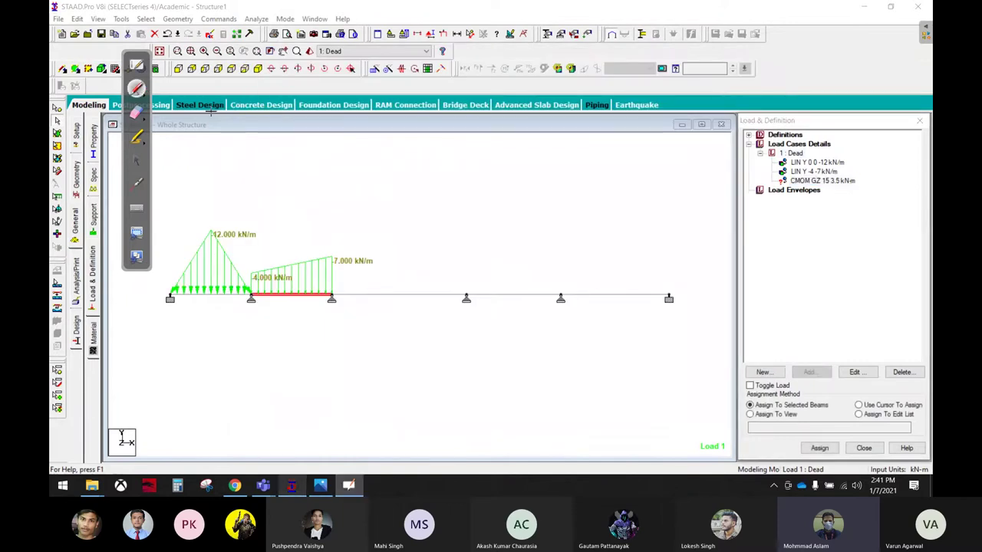
# Point out the third span and assign the 15 kN·m moment to member 3
pyautogui.moveTo(784, 182); pyautogui.dragTo(418, 276)
pyautogui.click(135, 160)
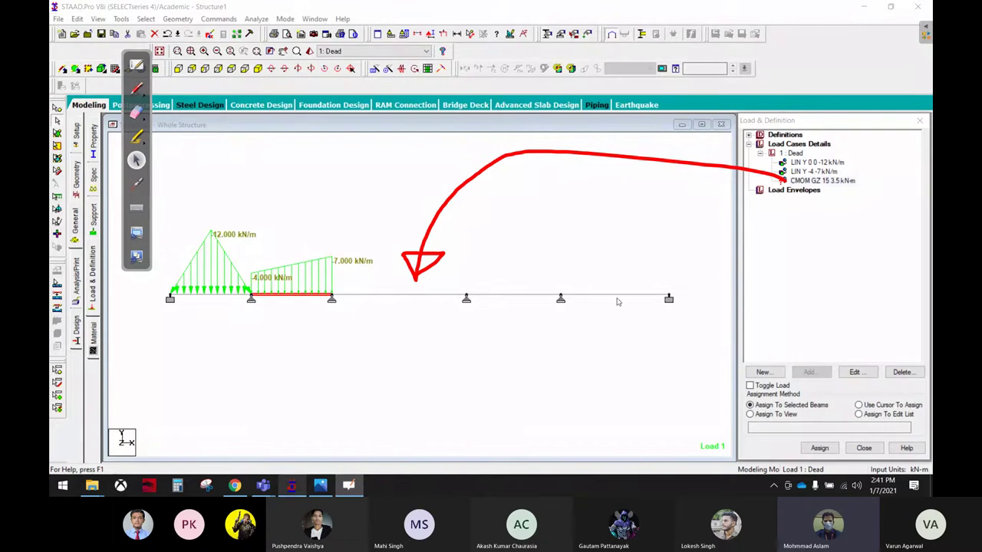
pyautogui.click(415, 296)
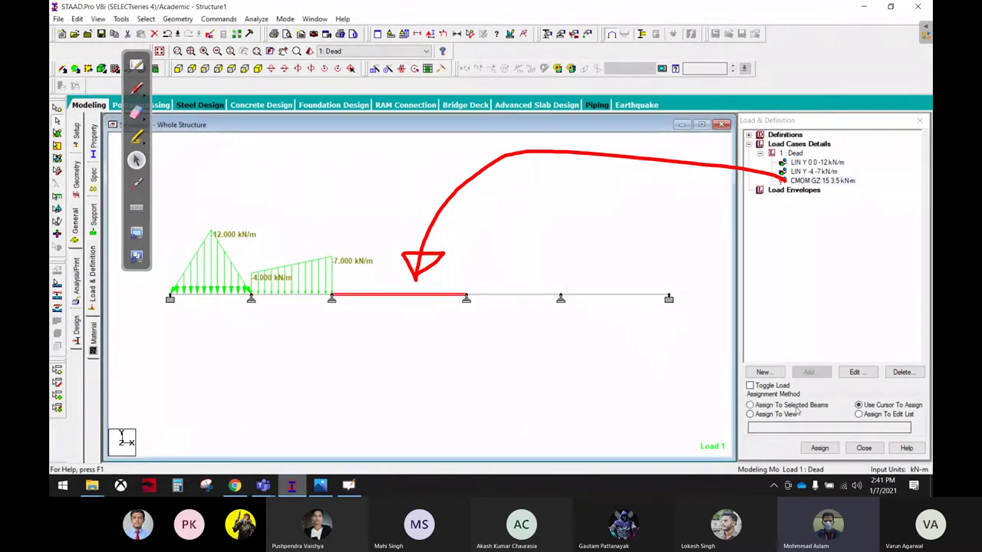
pyautogui.click(818, 447)
pyautogui.click(845, 317)
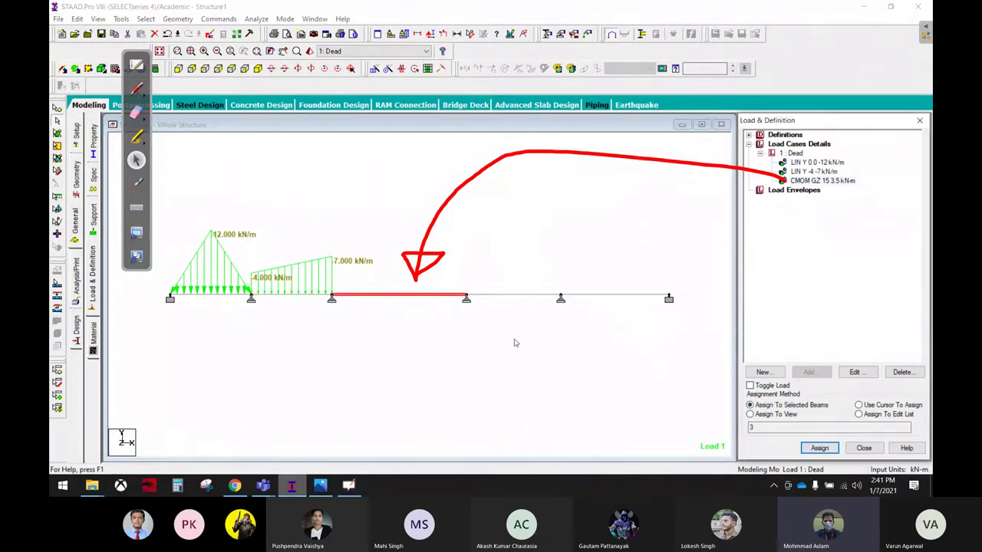
pyautogui.click(467, 329)
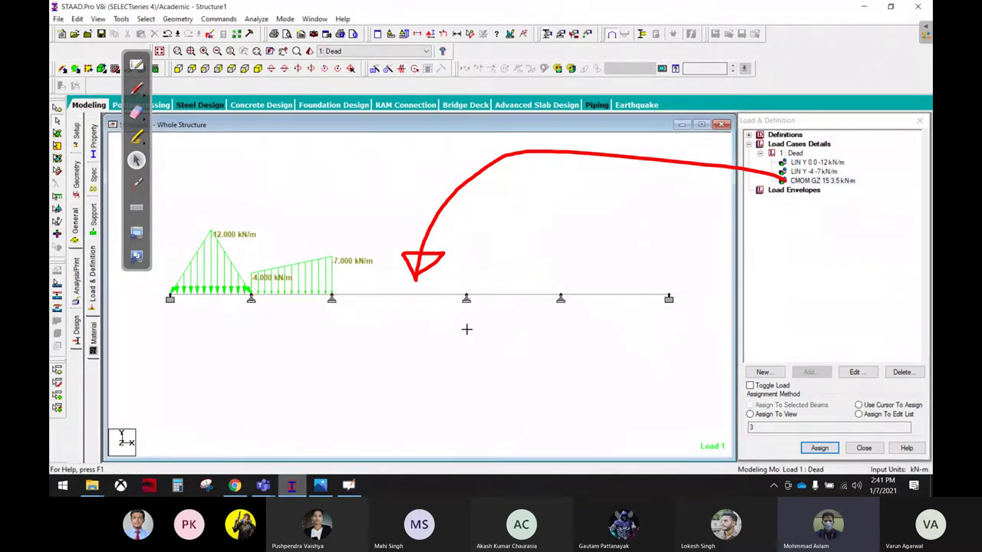
# Clear the annotation arrow and open the CMOM entry's Edit dialog to verify it
pyautogui.click(136, 113)
pyautogui.moveTo(340, 145)
pyautogui.mouseDown()
pyautogui.moveTo(377, 274)
pyautogui.moveTo(445, 182)
pyautogui.moveTo(814, 191)
pyautogui.moveTo(465, 286)
pyautogui.mouseUp()
pyautogui.click(137, 159)
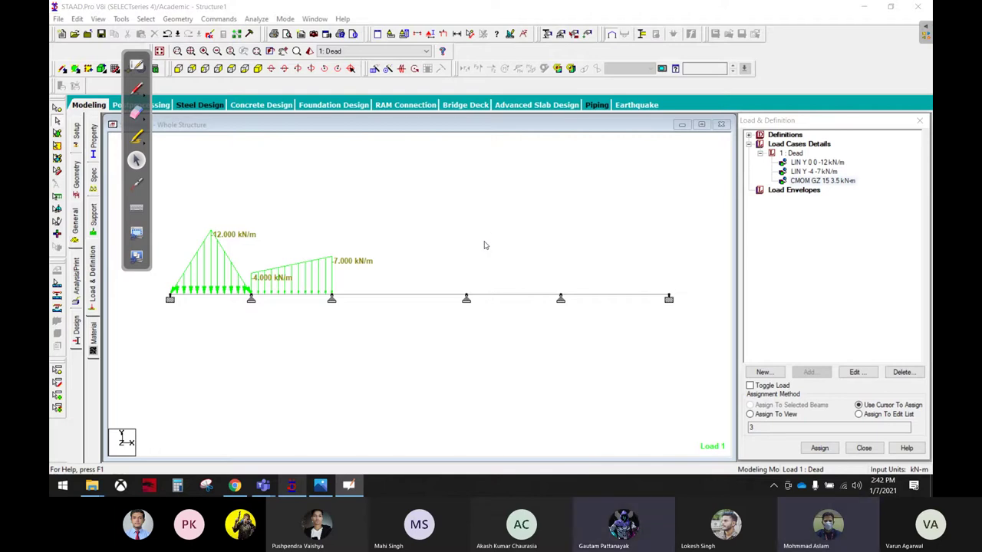
pyautogui.scroll(-2, 428, 257)
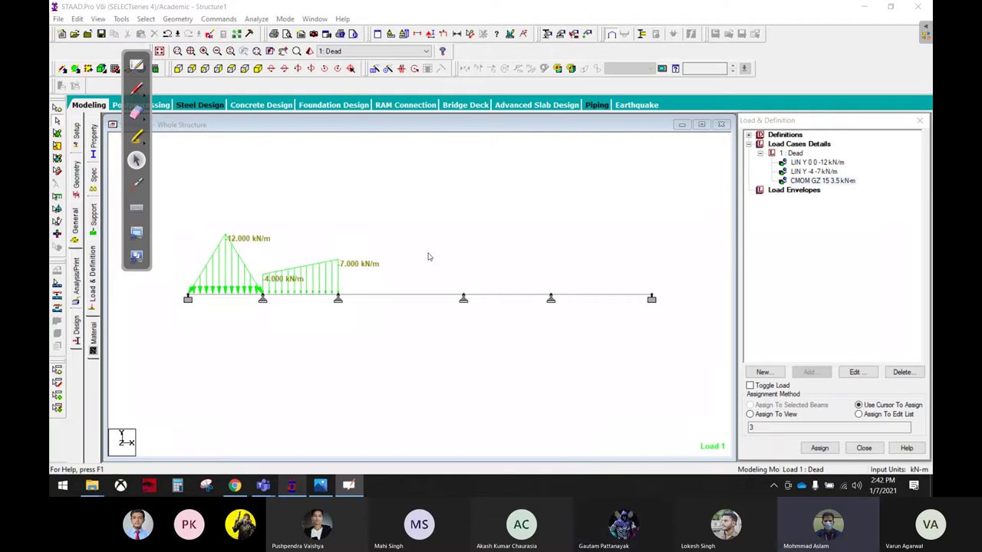
pyautogui.scroll(-2, 428, 258)
pyautogui.scroll(-2, 429, 260)
pyautogui.scroll(-2, 429, 262)
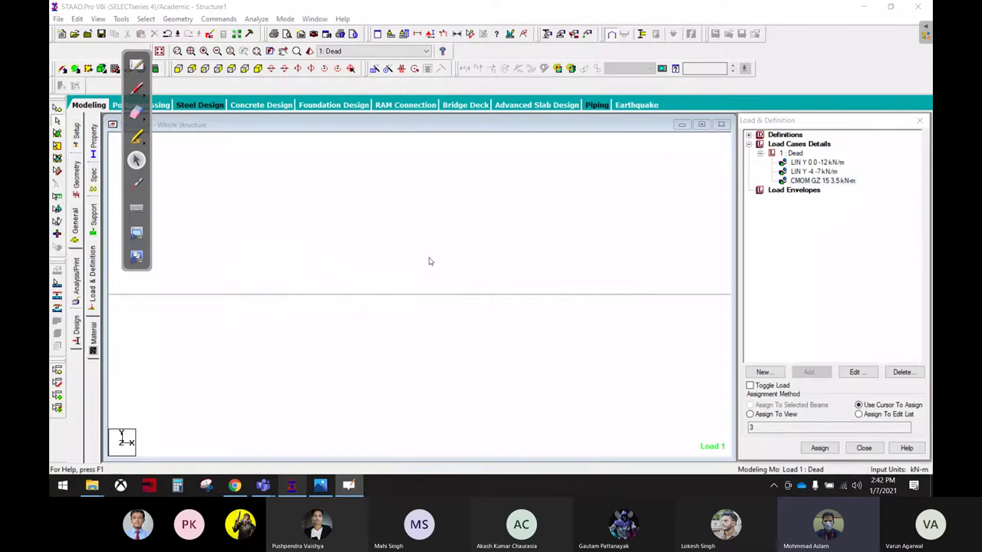
pyautogui.scroll(2, 430, 262)
pyautogui.scroll(-1, 428, 260)
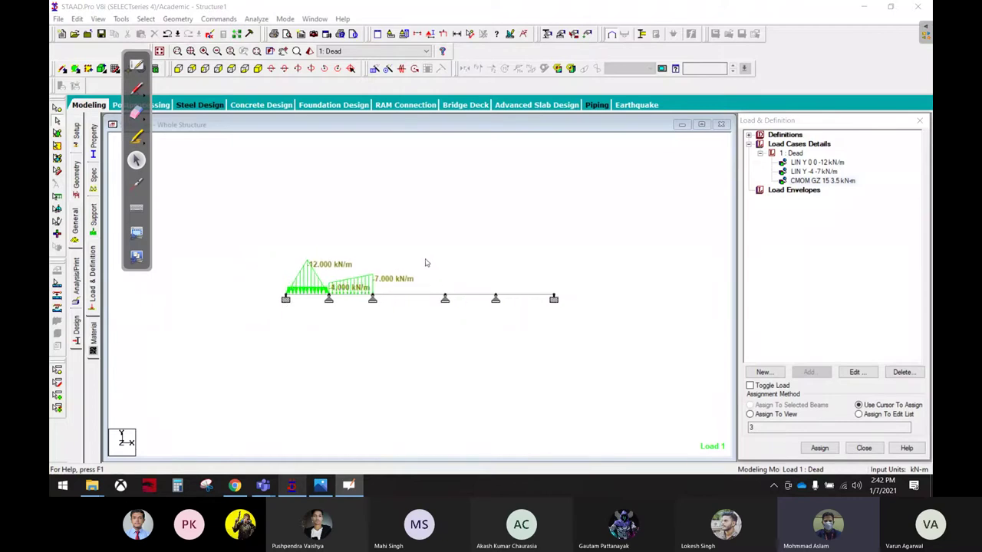
pyautogui.scroll(2, 437, 268)
pyautogui.scroll(1, 445, 278)
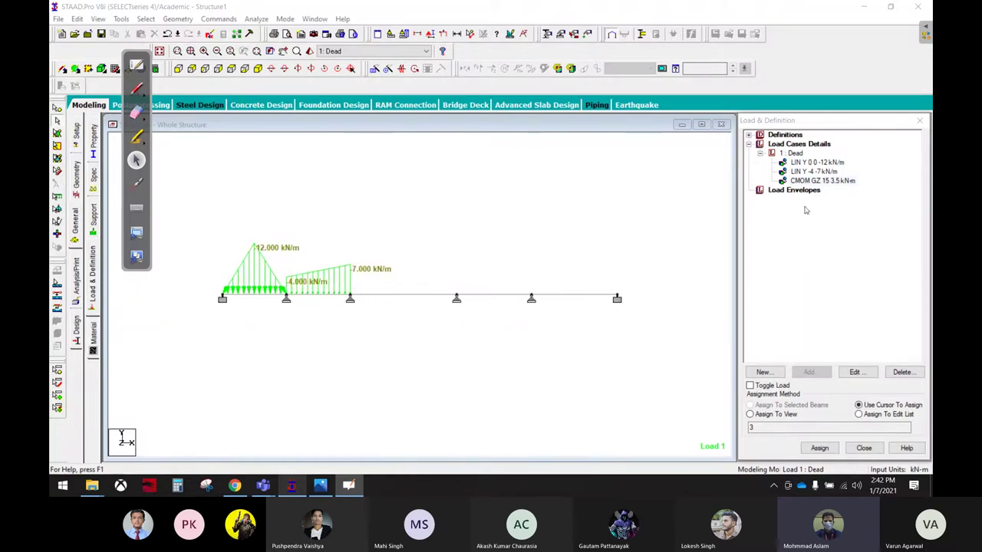
pyautogui.doubleClick(822, 180)
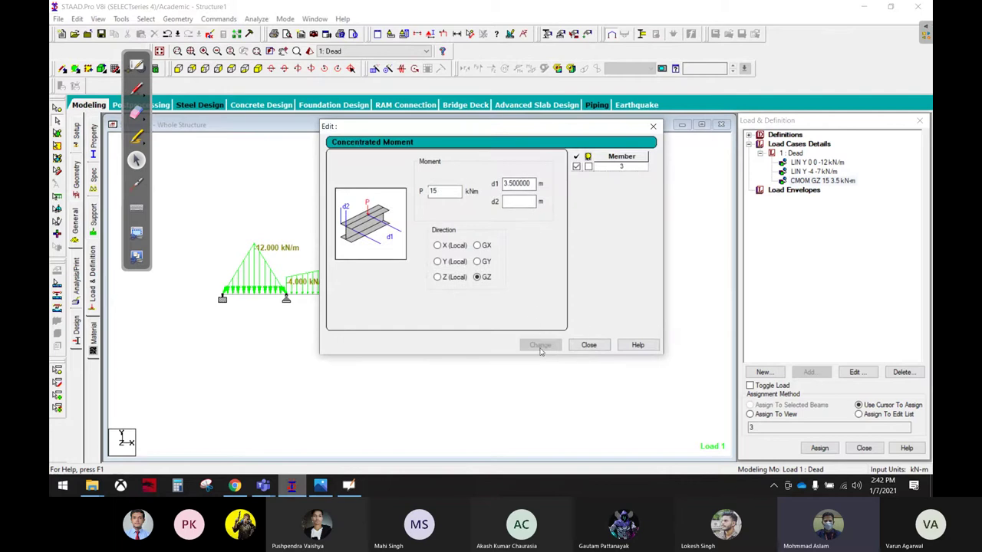
# Close the moment details and set the point moment display scale to 25 kNm per m
pyautogui.click(589, 345)
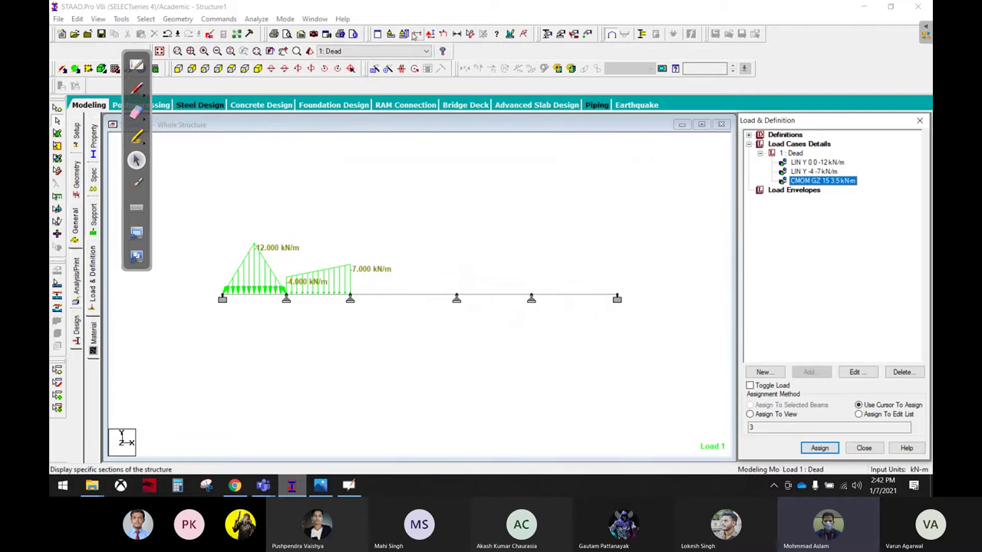
pyautogui.click(431, 35)
pyautogui.click(430, 36)
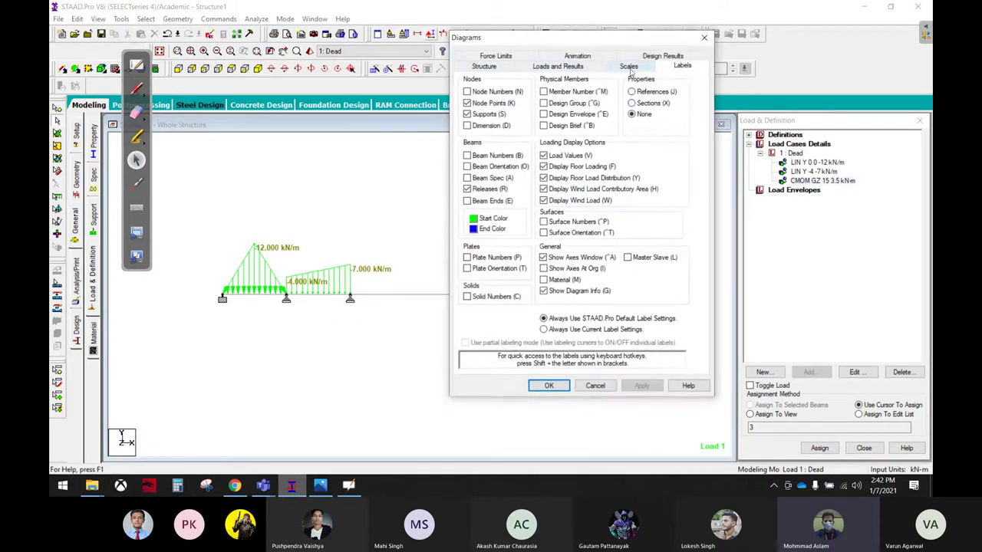
pyautogui.click(630, 67)
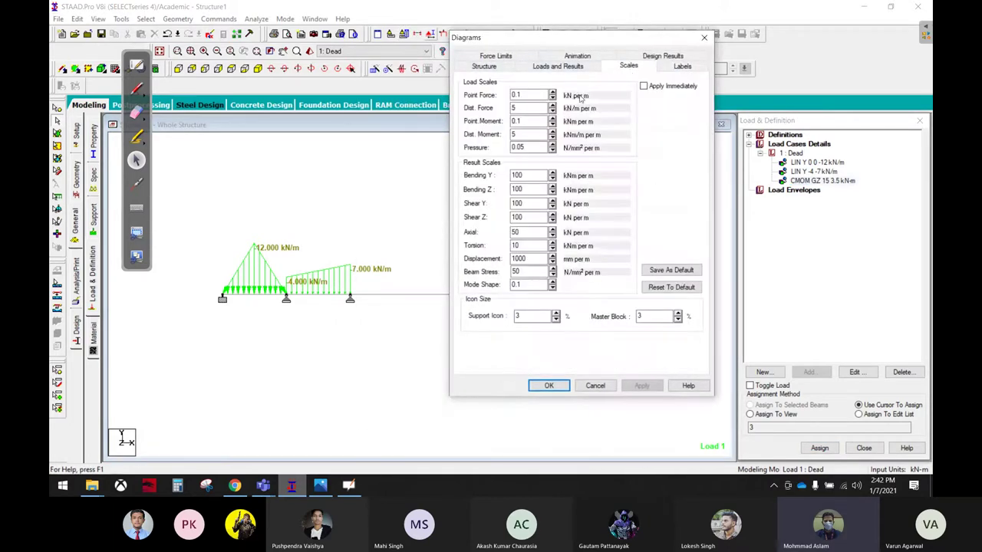
pyautogui.click(643, 87)
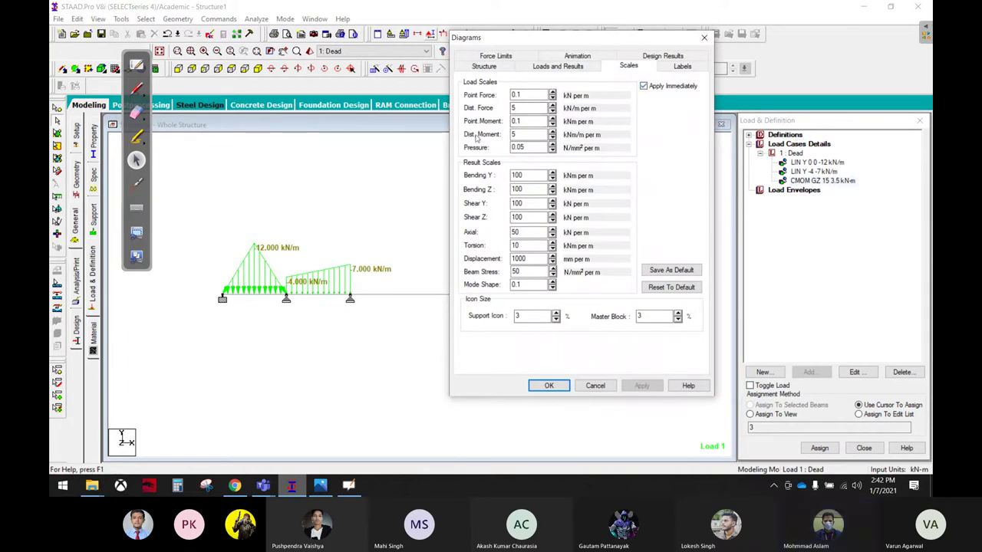
pyautogui.doubleClick(515, 121)
pyautogui.write('4')
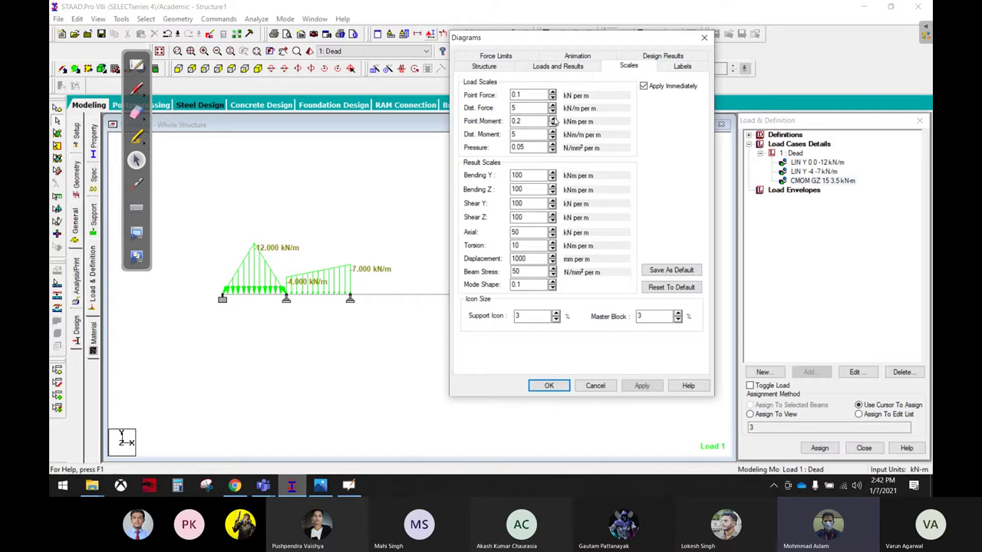
pyautogui.click(553, 117)
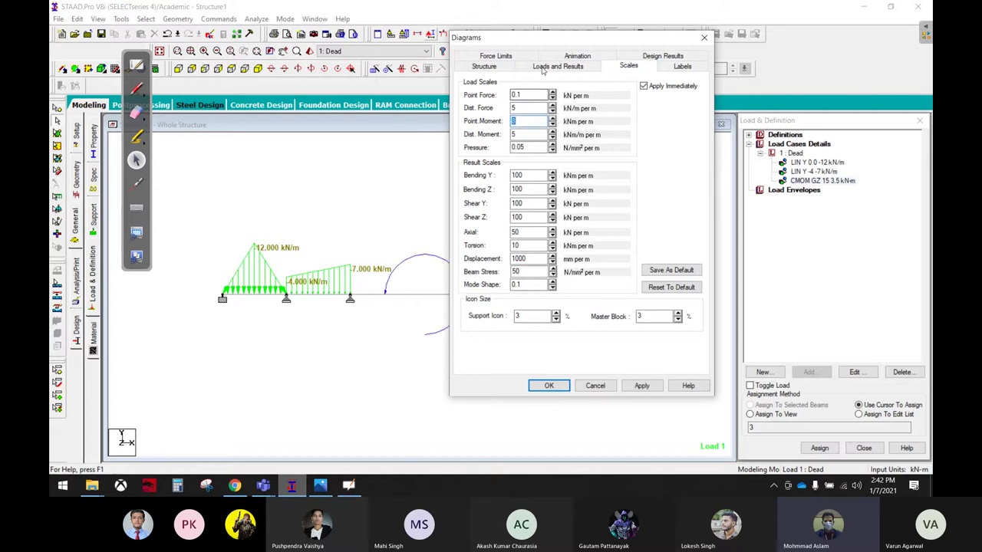
pyautogui.moveTo(542, 42); pyautogui.dragTo(633, 42)
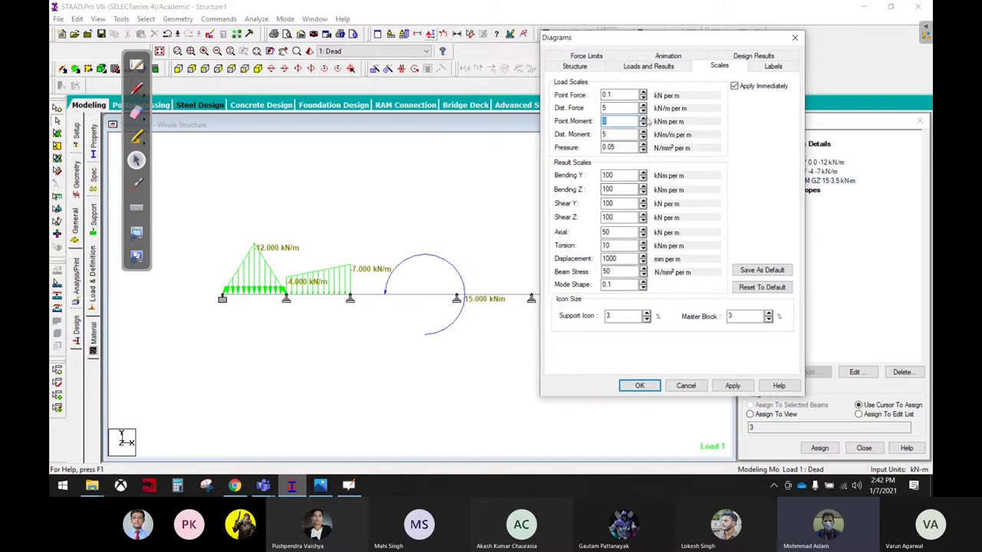
pyautogui.click(643, 117)
pyautogui.click(643, 117)
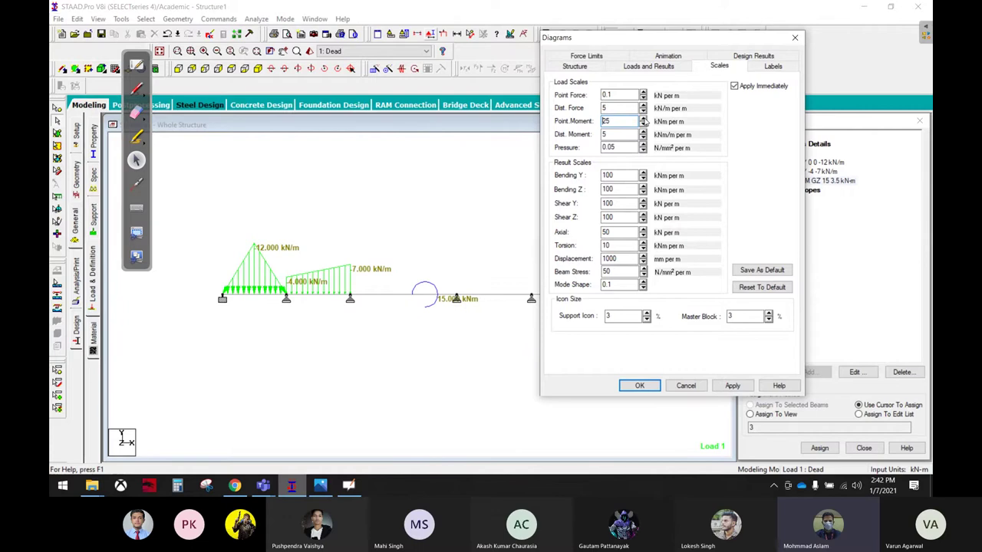
pyautogui.click(637, 386)
# Zoom in on the beam to inspect the resized moment symbol
pyautogui.scroll(1, 421, 310)
pyautogui.scroll(1, 424, 314)
pyautogui.scroll(1, 426, 322)
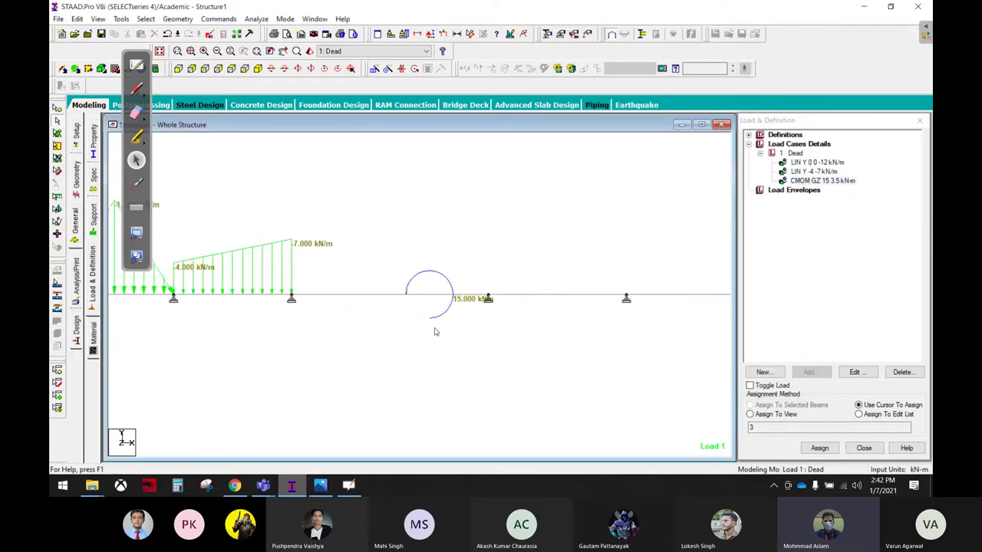
pyautogui.scroll(1, 430, 330)
pyautogui.scroll(1, 420, 327)
pyautogui.scroll(1, 403, 313)
pyautogui.scroll(1, 396, 304)
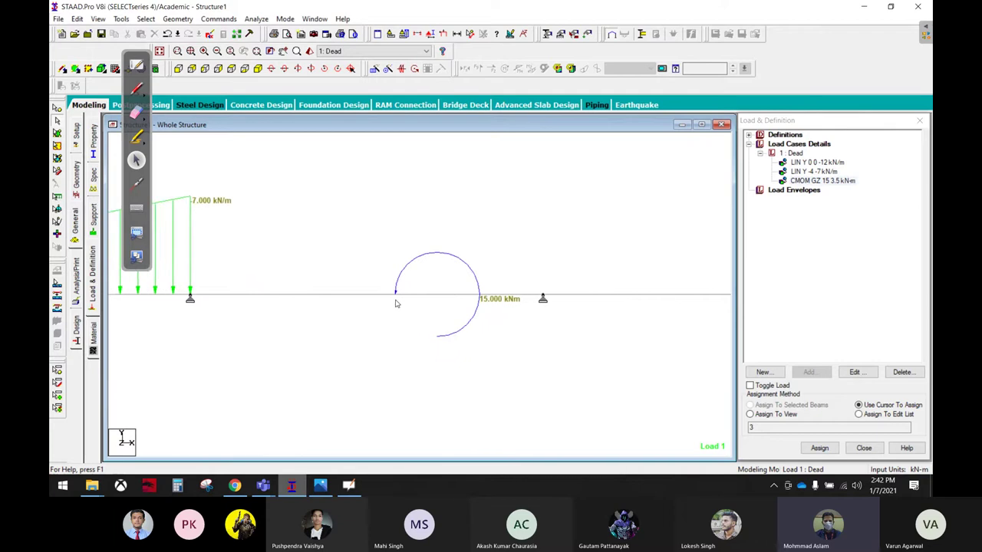
pyautogui.scroll(1, 393, 304)
pyautogui.scroll(1, 393, 304)
# Negate the moment value in the Edit Concentrated Moment dialog
pyautogui.doubleClick(823, 180)
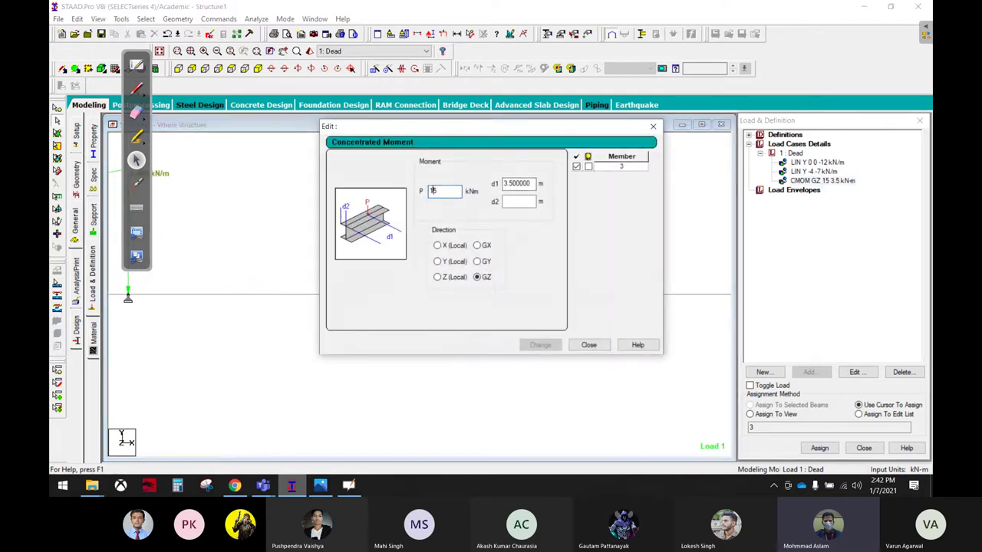
pyautogui.write('-')
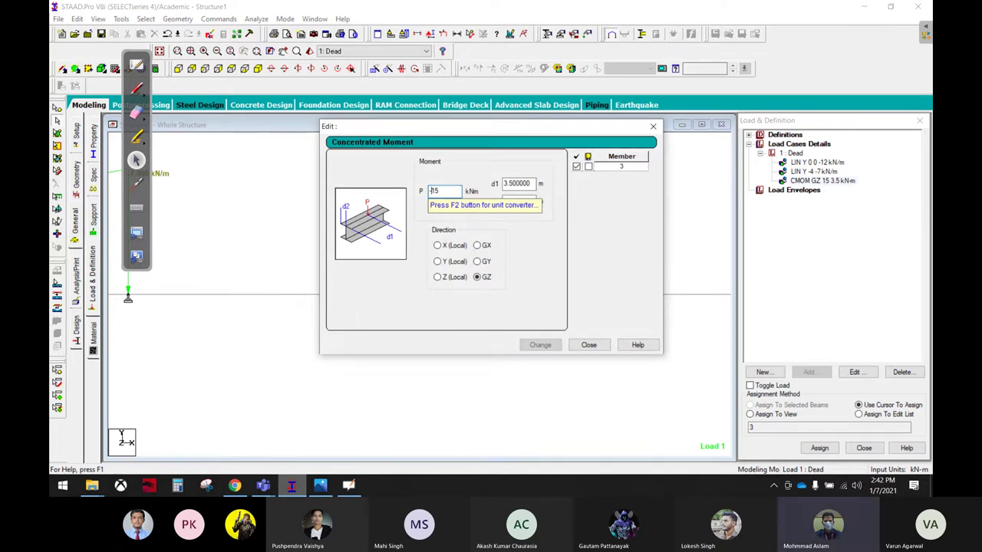
pyautogui.click(540, 344)
pyautogui.click(588, 345)
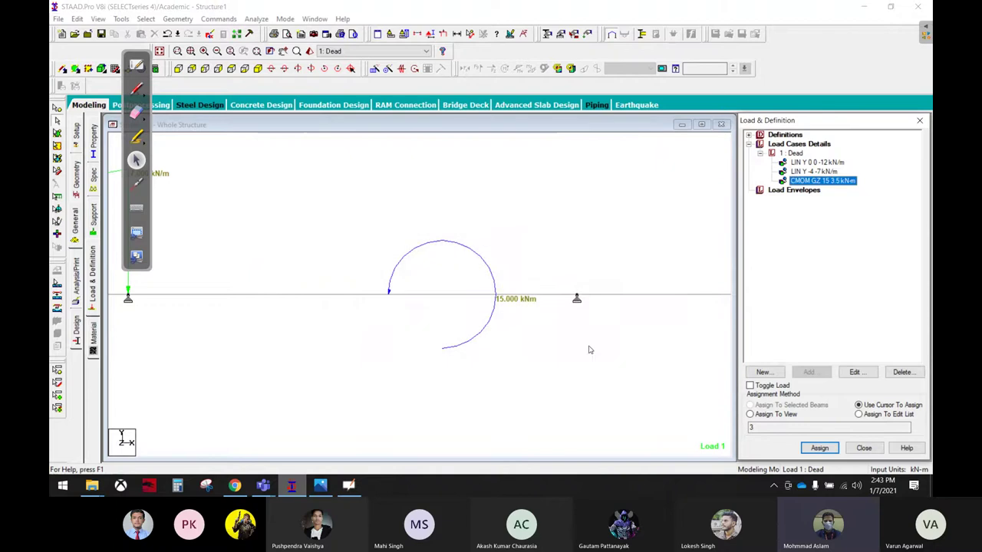
# Switch the moment's direction to GX
pyautogui.doubleClick(813, 181)
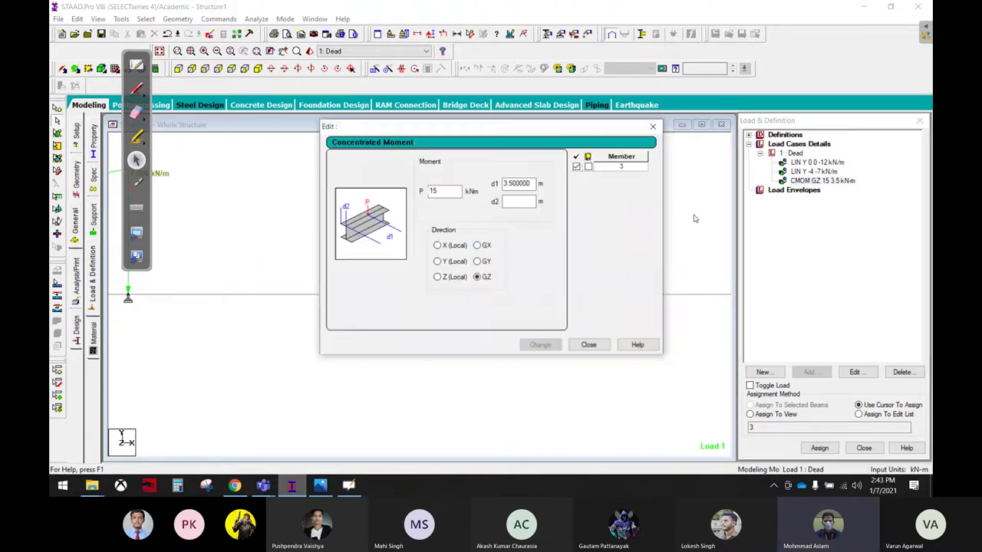
pyautogui.click(484, 247)
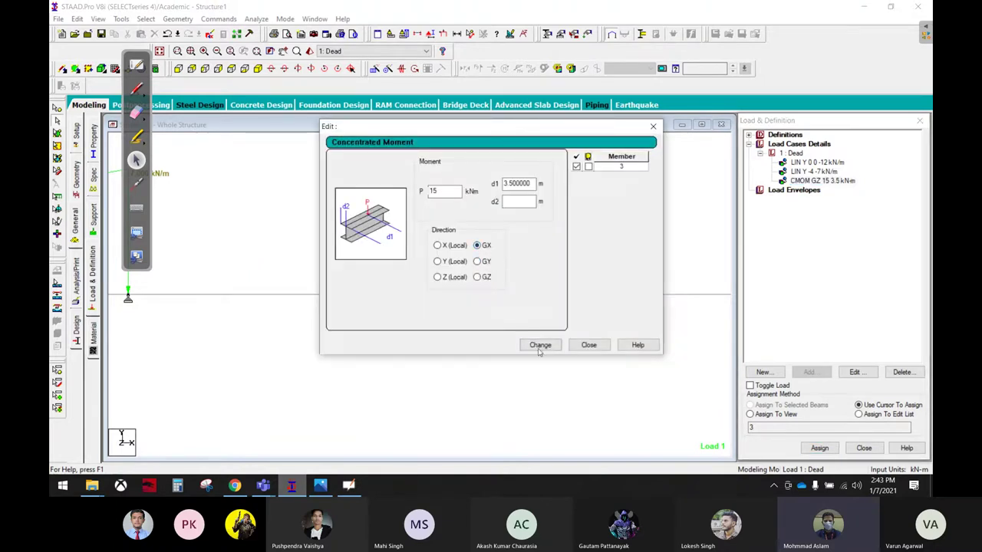
pyautogui.click(540, 344)
pyautogui.click(588, 344)
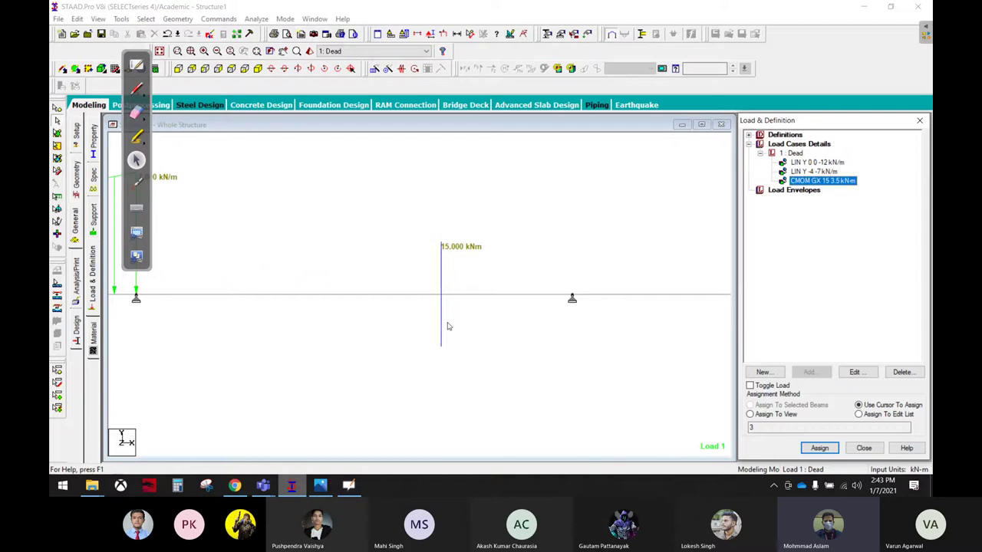
# Restore direction GZ and set the moment magnitude to -15 kNm
pyautogui.doubleClick(823, 182)
pyautogui.click(484, 277)
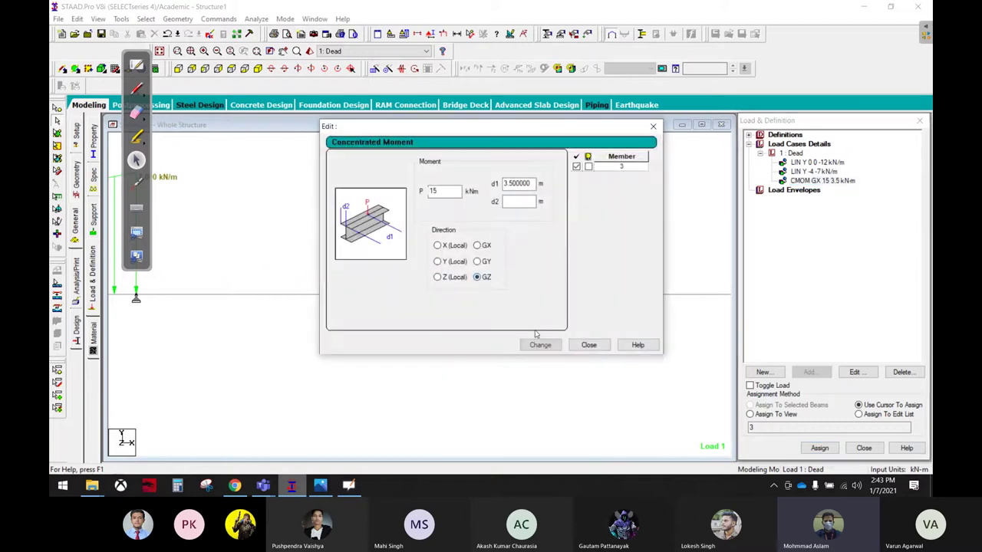
pyautogui.click(541, 345)
pyautogui.click(433, 191)
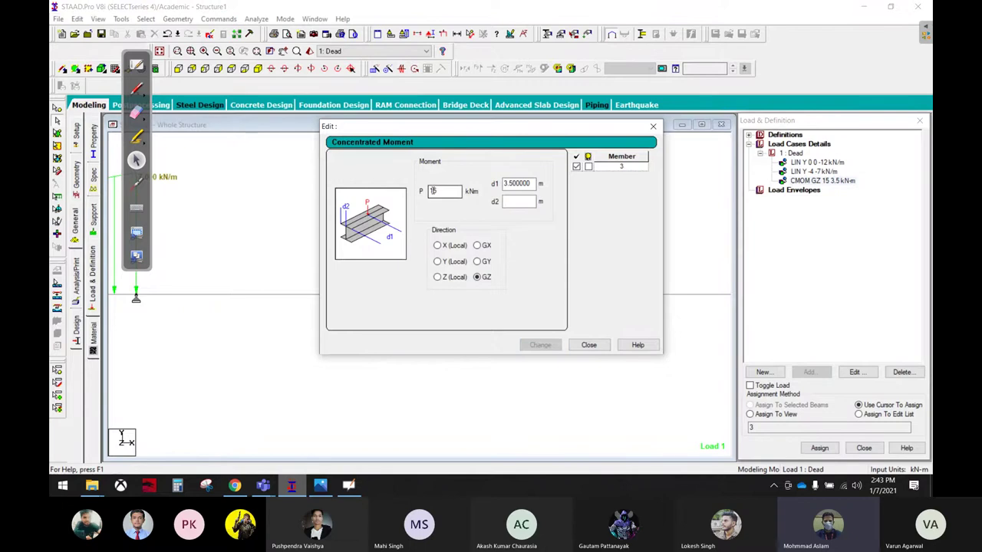
pyautogui.write('-')
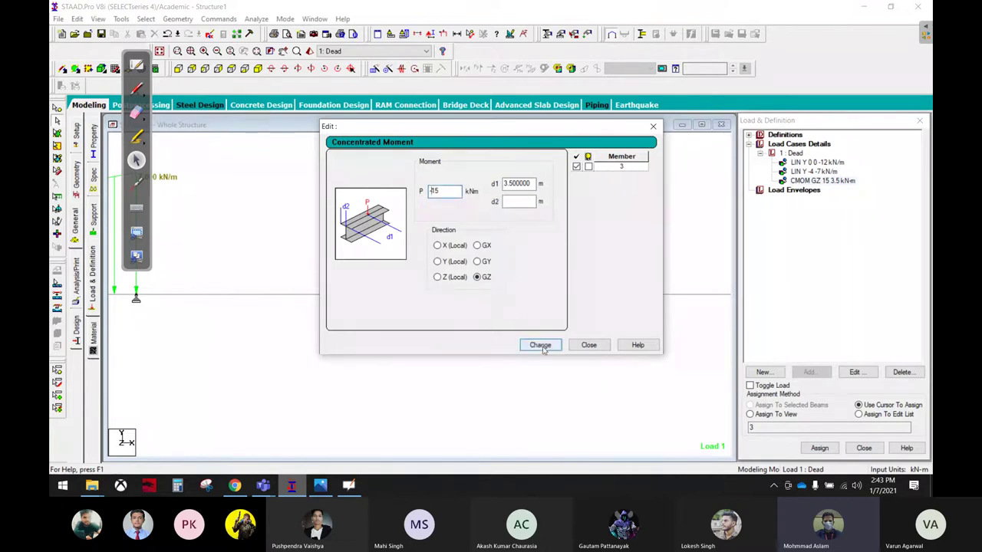
pyautogui.click(541, 344)
pyautogui.click(588, 344)
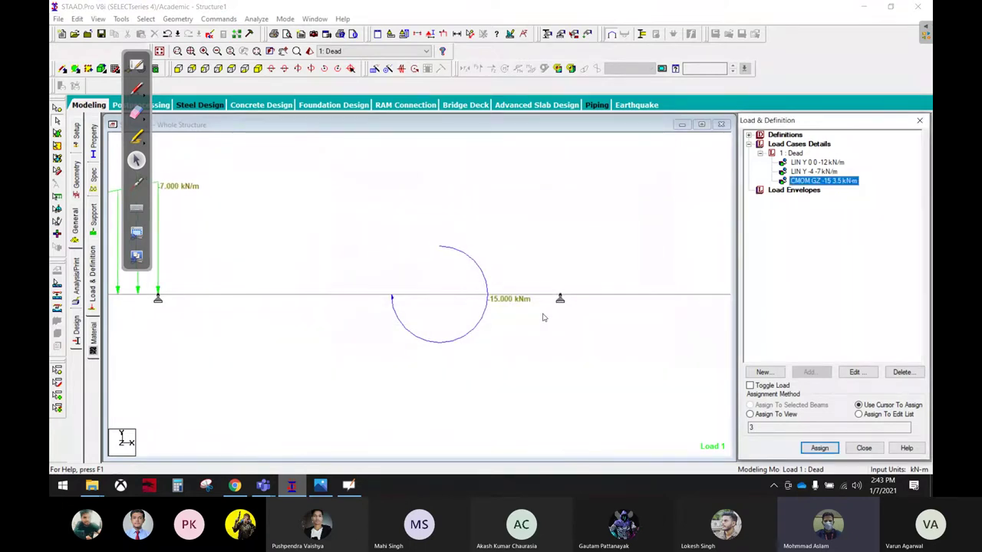
# Zoom out and sketch, then erase, a 3.5 m distance note on the beam
pyautogui.scroll(-1, 522, 317)
pyautogui.scroll(-1, 509, 318)
pyautogui.scroll(-1, 485, 309)
pyautogui.scroll(-1, 415, 299)
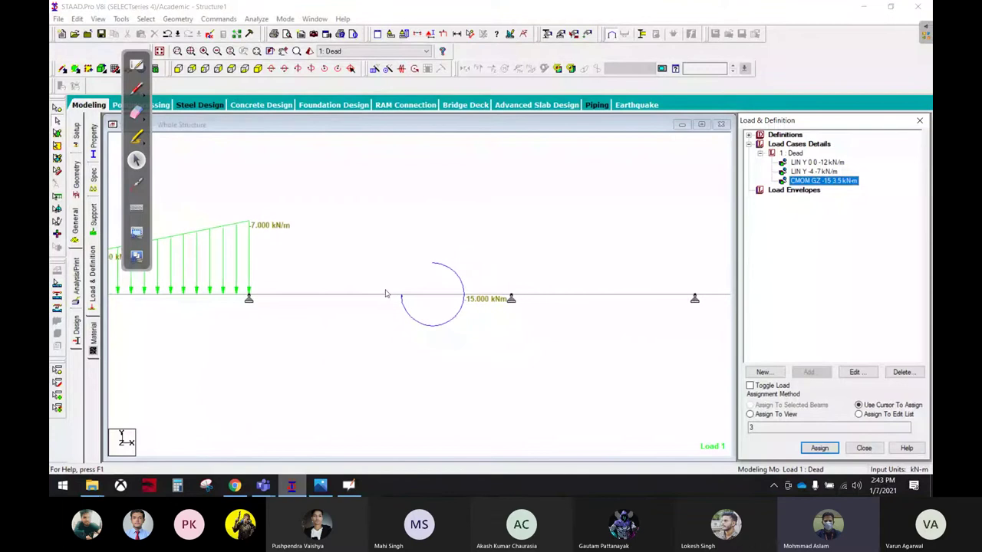
pyautogui.click(137, 88)
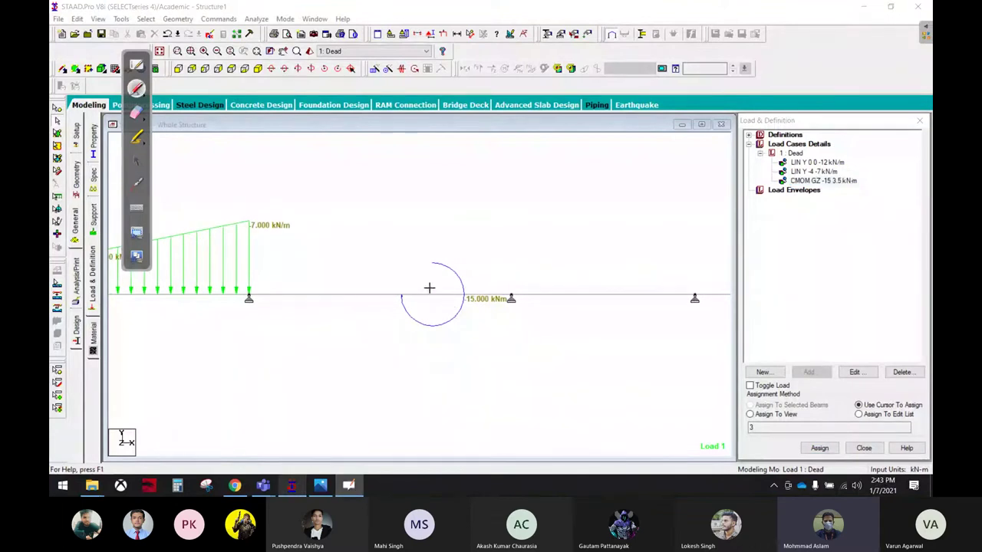
pyautogui.moveTo(430, 287); pyautogui.dragTo(429, 310)
pyautogui.moveTo(241, 310)
pyautogui.mouseDown()
pyautogui.moveTo(241, 338)
pyautogui.moveTo(307, 326)
pyautogui.moveTo(310, 339)
pyautogui.moveTo(430, 332)
pyautogui.moveTo(408, 344)
pyautogui.mouseUp()
pyautogui.click(139, 113)
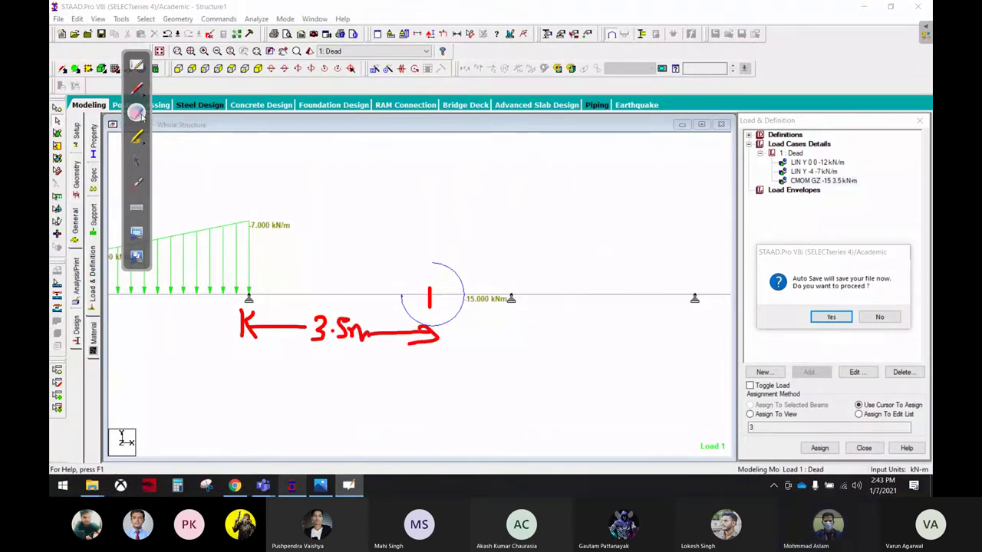
pyautogui.moveTo(481, 289)
pyautogui.mouseDown()
pyautogui.moveTo(372, 358)
pyautogui.moveTo(340, 301)
pyautogui.moveTo(487, 269)
pyautogui.mouseUp()
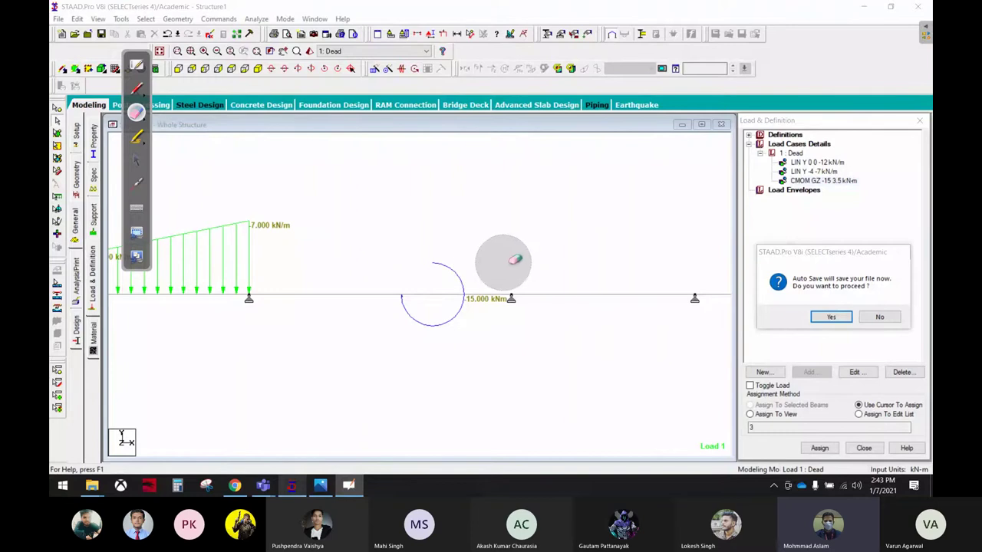
pyautogui.click(137, 159)
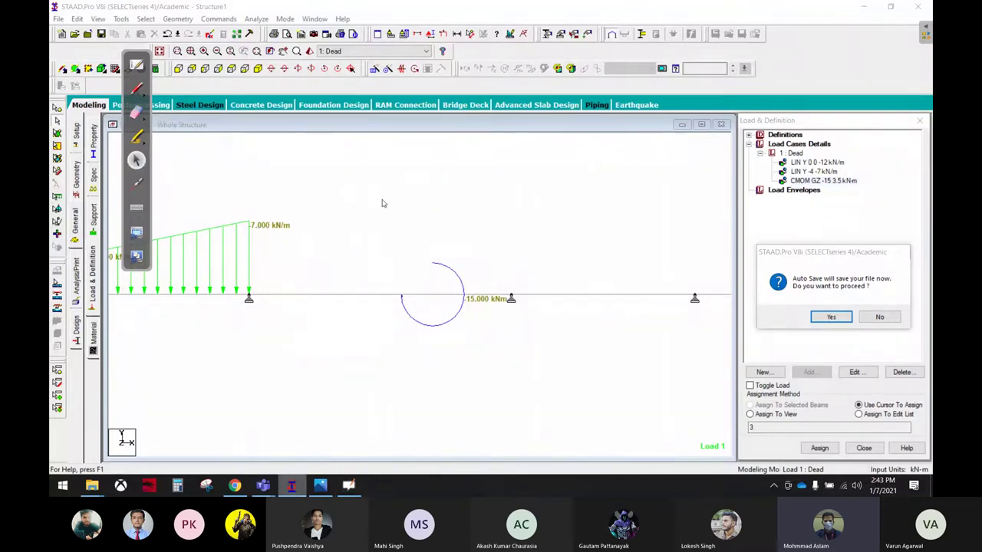
# Accept Auto Save and save the modified structure, then bring up the Capture.JPG sketch
pyautogui.click(831, 317)
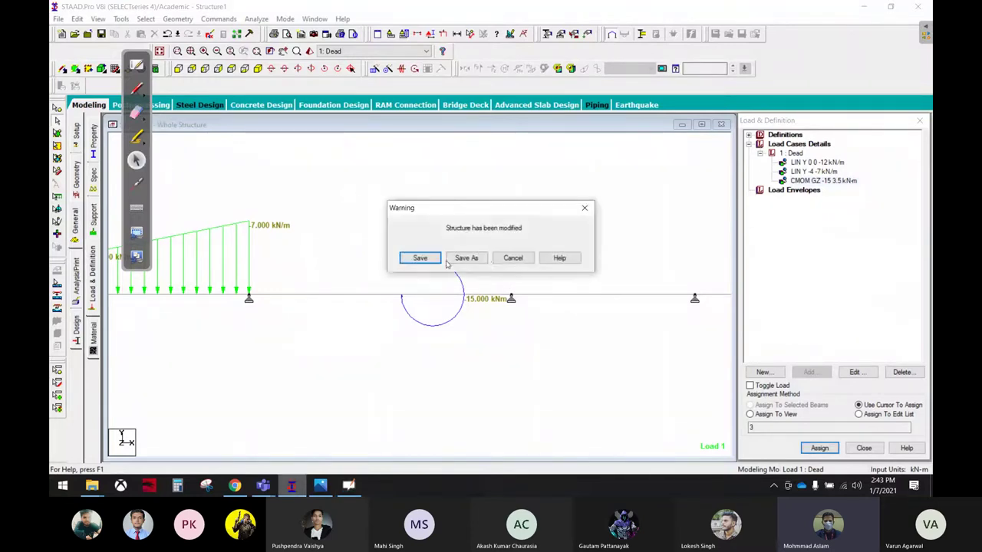
pyautogui.click(422, 257)
pyautogui.click(320, 485)
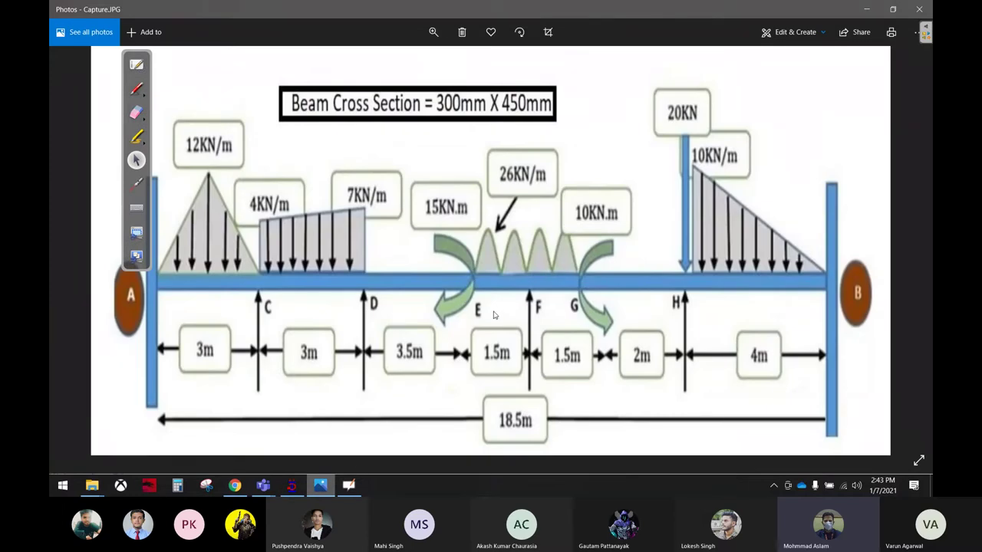
# Mark the 26KN/m loads and the 3.5m dimension on the sketch, then erase them
pyautogui.click(136, 89)
pyautogui.moveTo(563, 224); pyautogui.dragTo(522, 215)
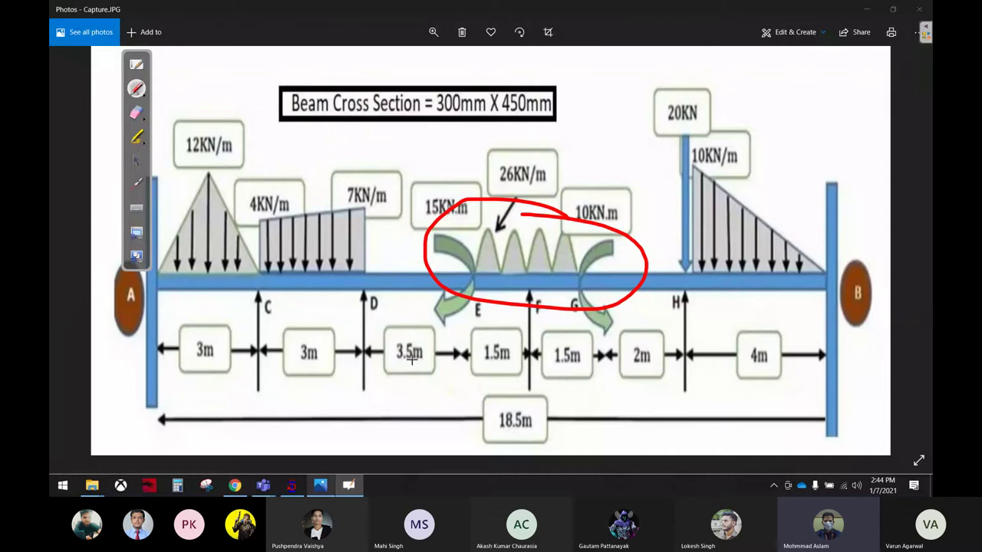
pyautogui.moveTo(398, 372)
pyautogui.mouseDown()
pyautogui.moveTo(379, 327)
pyautogui.moveTo(404, 369)
pyautogui.moveTo(518, 388)
pyautogui.mouseUp()
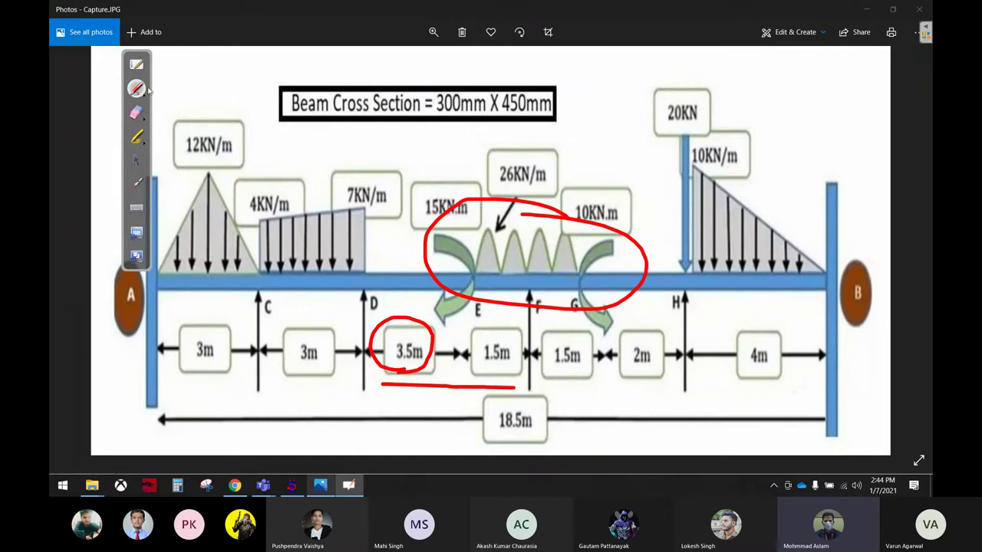
pyautogui.click(137, 113)
pyautogui.moveTo(501, 208)
pyautogui.mouseDown()
pyautogui.moveTo(350, 285)
pyautogui.moveTo(405, 351)
pyautogui.moveTo(393, 290)
pyautogui.mouseUp()
# Box the first 26KN/m load near E and the D-to-E distance, then clear the marks
pyautogui.click(136, 88)
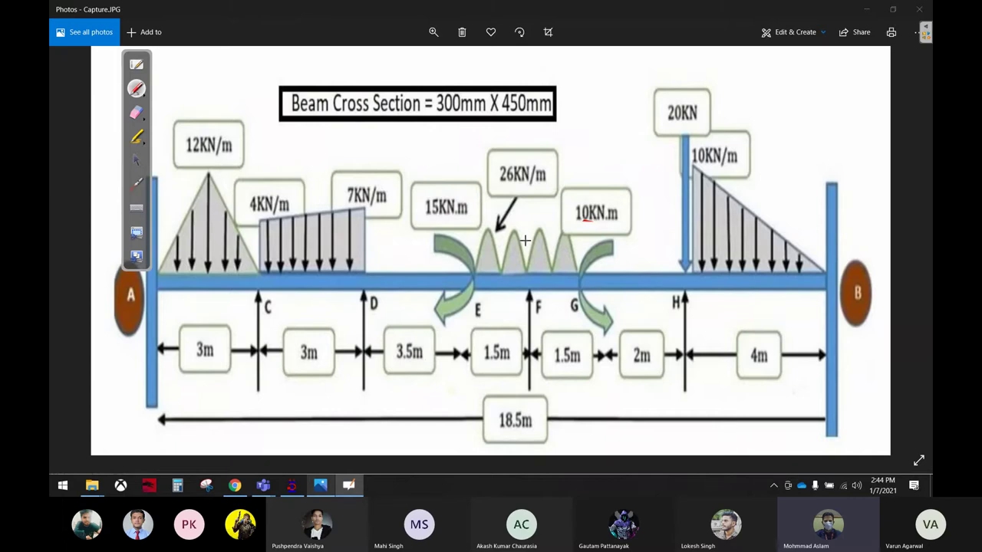
pyautogui.moveTo(528, 216)
pyautogui.mouseDown()
pyautogui.moveTo(447, 238)
pyautogui.moveTo(540, 214)
pyautogui.mouseUp()
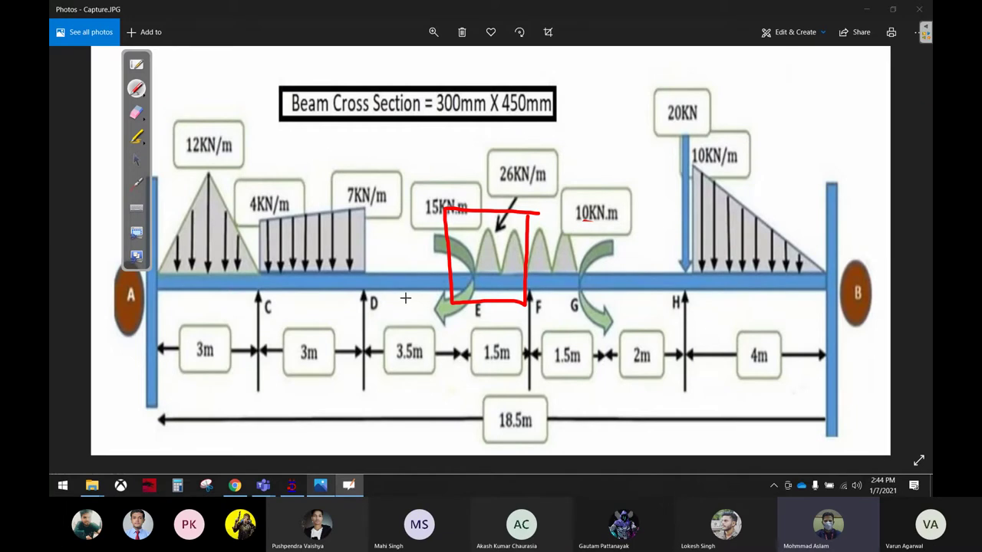
pyautogui.moveTo(370, 316)
pyautogui.mouseDown()
pyautogui.moveTo(450, 315)
pyautogui.moveTo(460, 330)
pyautogui.moveTo(371, 330)
pyautogui.moveTo(422, 354)
pyautogui.moveTo(371, 379)
pyautogui.moveTo(402, 370)
pyautogui.moveTo(534, 370)
pyautogui.moveTo(442, 403)
pyautogui.moveTo(414, 384)
pyautogui.moveTo(422, 410)
pyautogui.mouseUp()
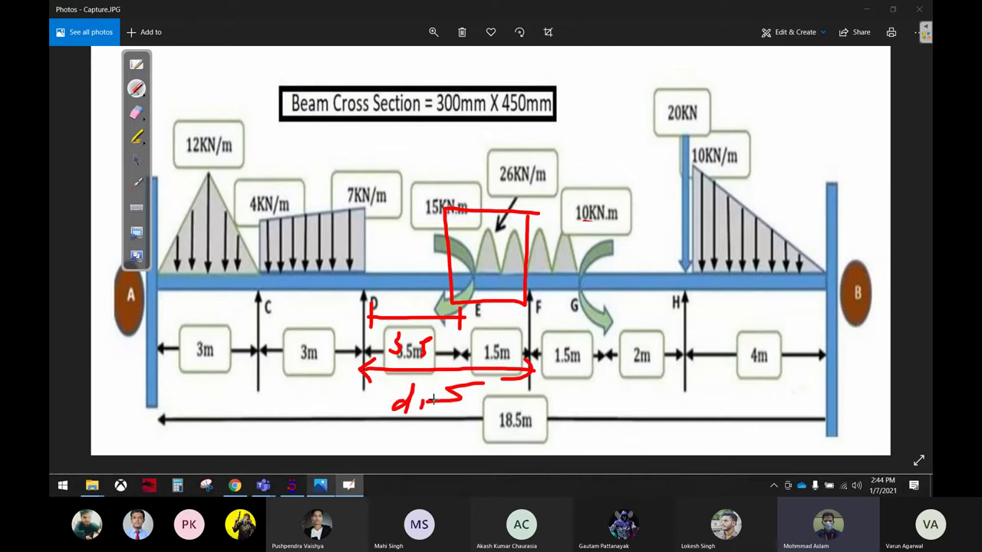
pyautogui.click(136, 159)
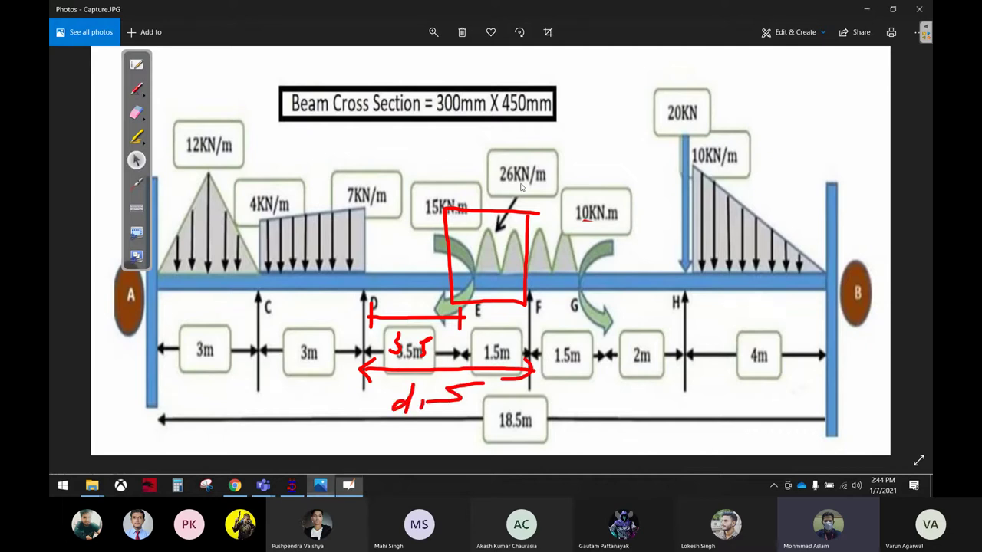
pyautogui.click(136, 112)
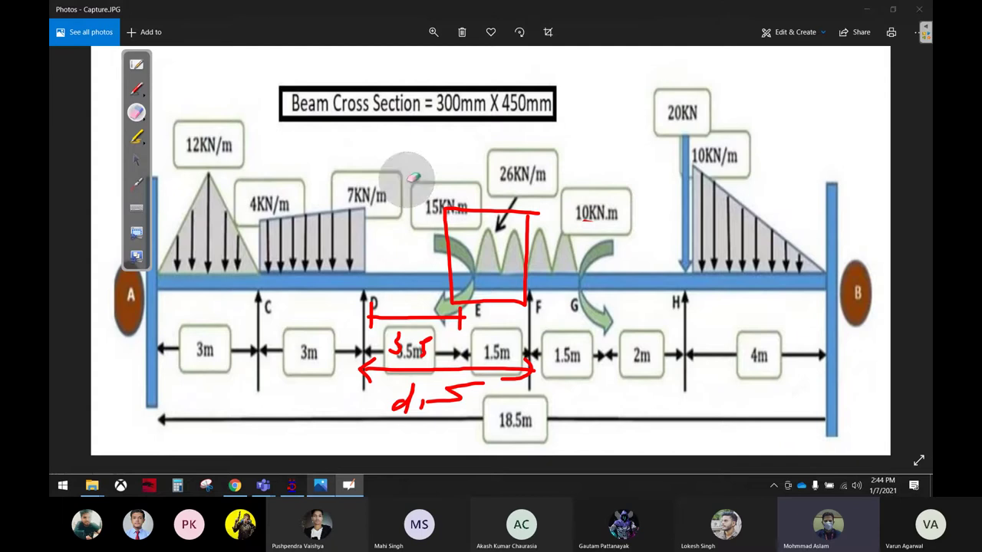
pyautogui.moveTo(461, 208)
pyautogui.mouseDown()
pyautogui.moveTo(491, 246)
pyautogui.moveTo(455, 327)
pyautogui.moveTo(525, 379)
pyautogui.mouseUp()
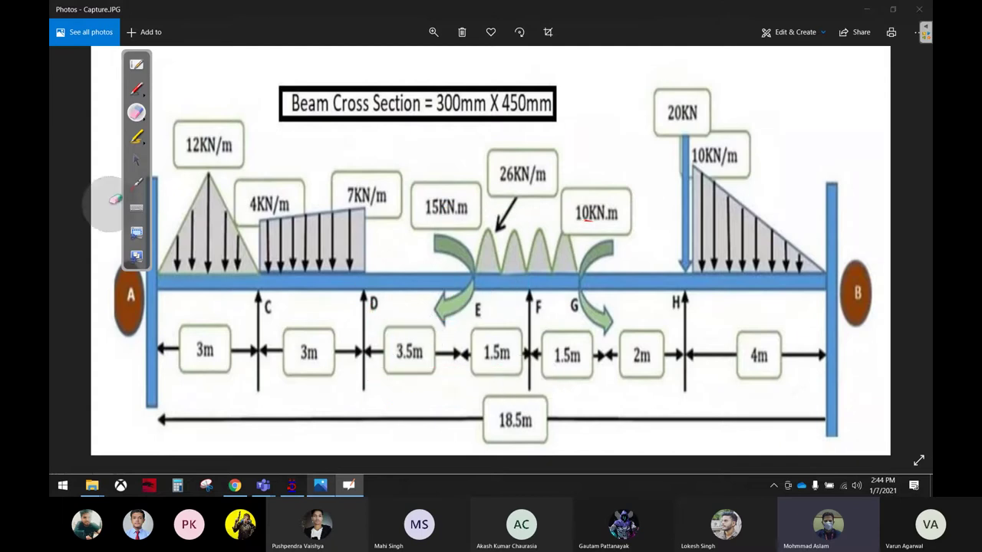
pyautogui.click(137, 158)
# Add a uniform GY force of -26 kN/m from d1=3.5 m to d2=5 m to Dead
pyautogui.click(292, 485)
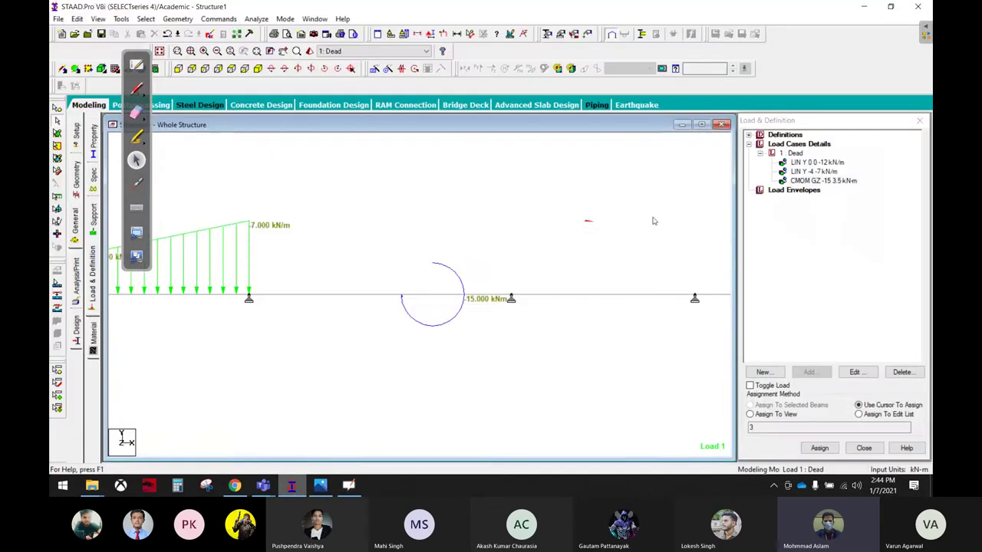
pyautogui.click(794, 154)
pyautogui.click(809, 373)
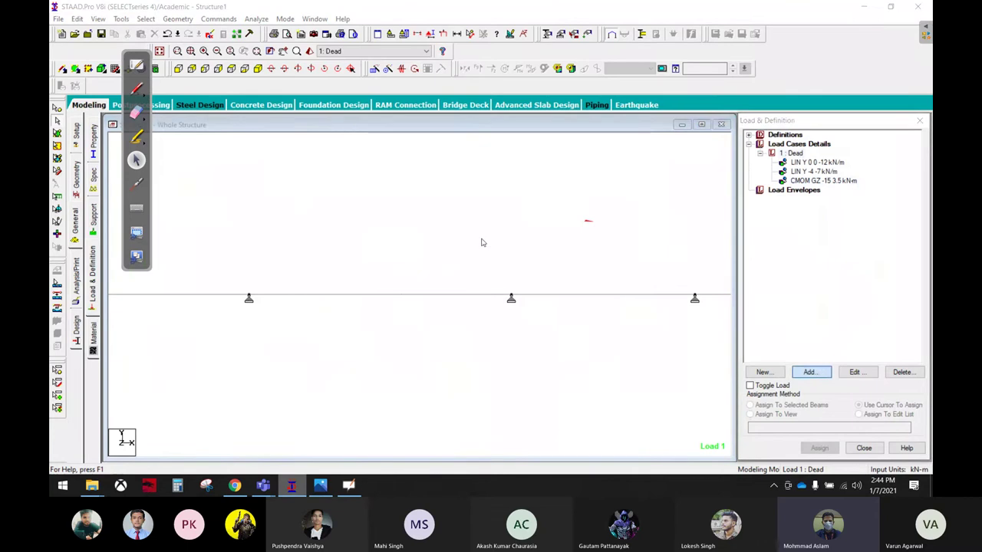
pyautogui.click(258, 100)
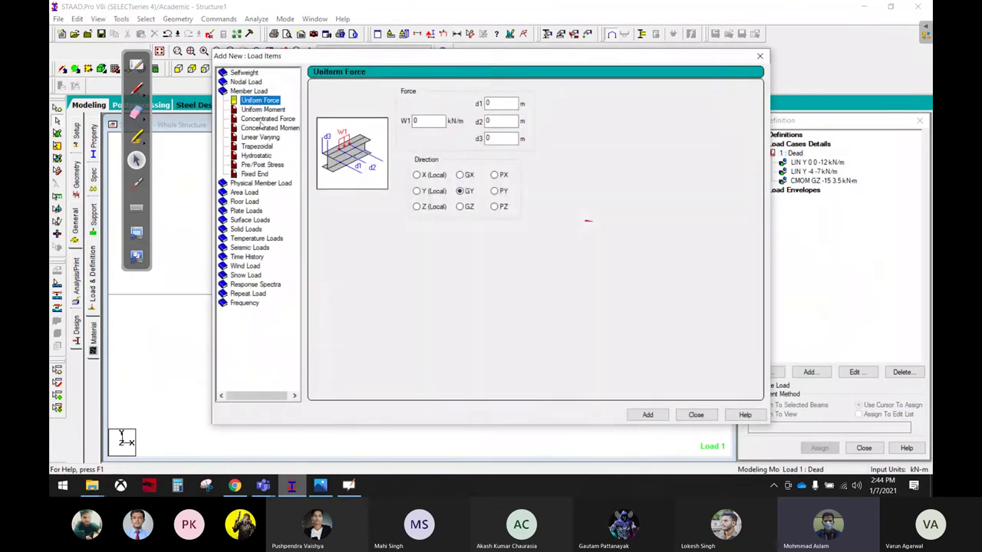
pyautogui.doubleClick(424, 122)
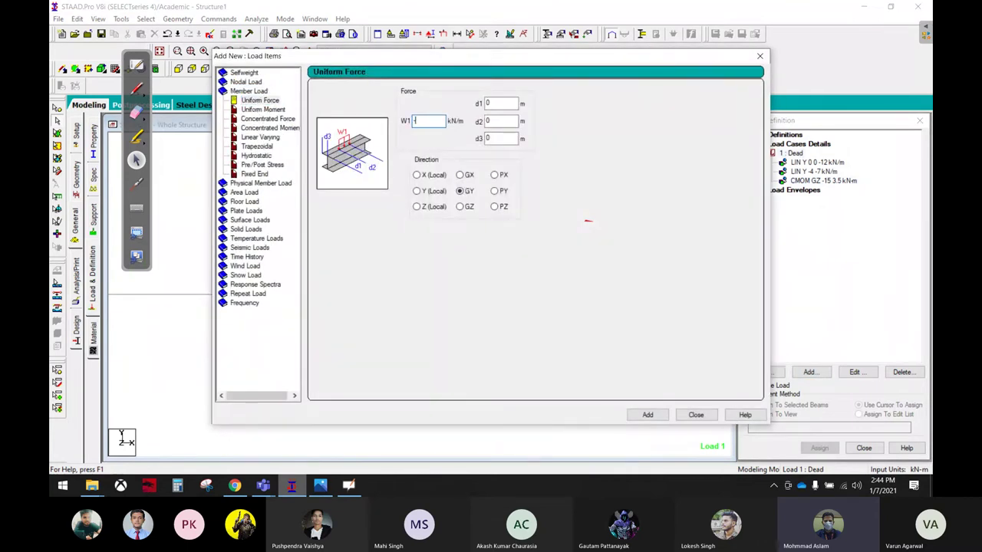
pyautogui.write('-25')
pyautogui.press('Tab')
pyautogui.write('3')
pyautogui.press('Tab')
pyautogui.click(648, 414)
pyautogui.click(695, 414)
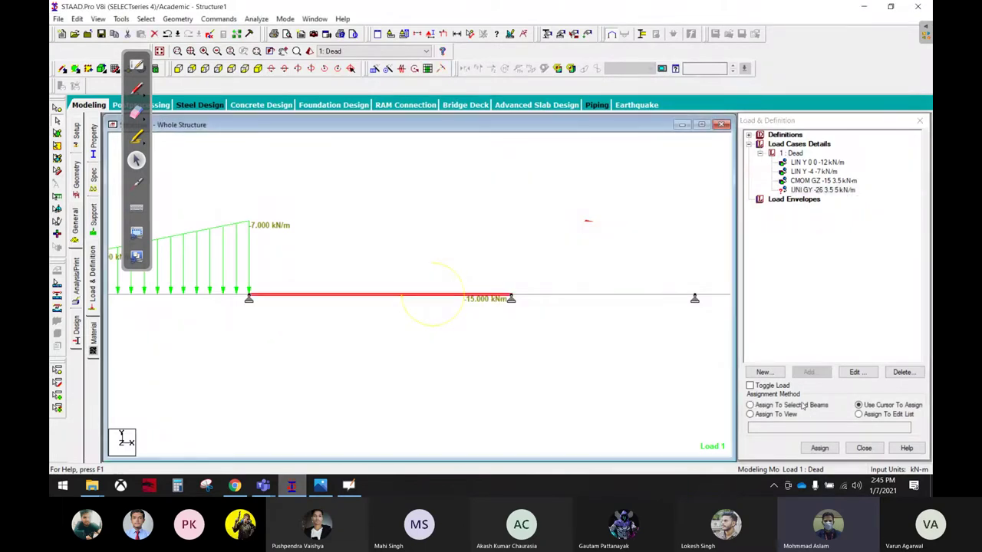
# Assign the -26 kN/m uniform load to beam 3
pyautogui.click(803, 405)
pyautogui.click(819, 448)
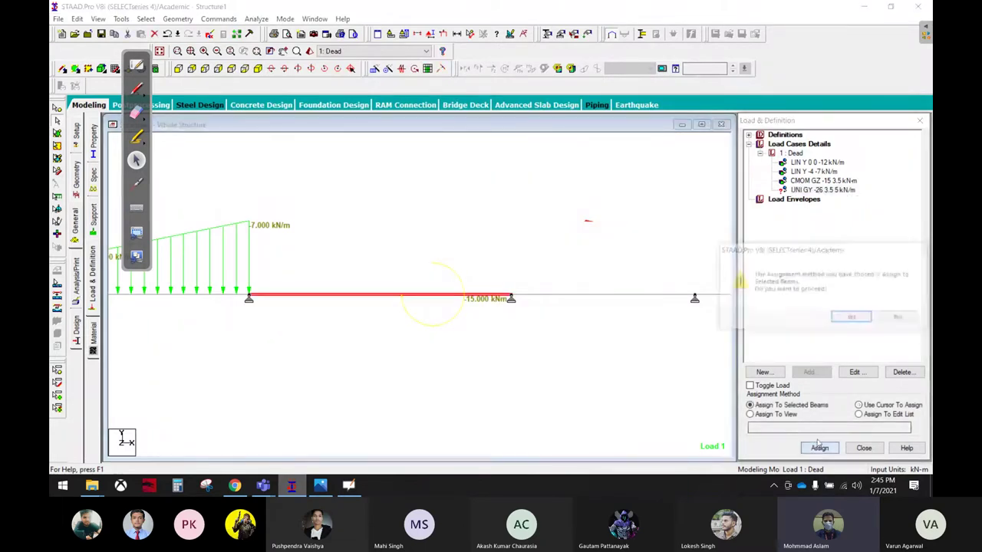
pyautogui.click(853, 318)
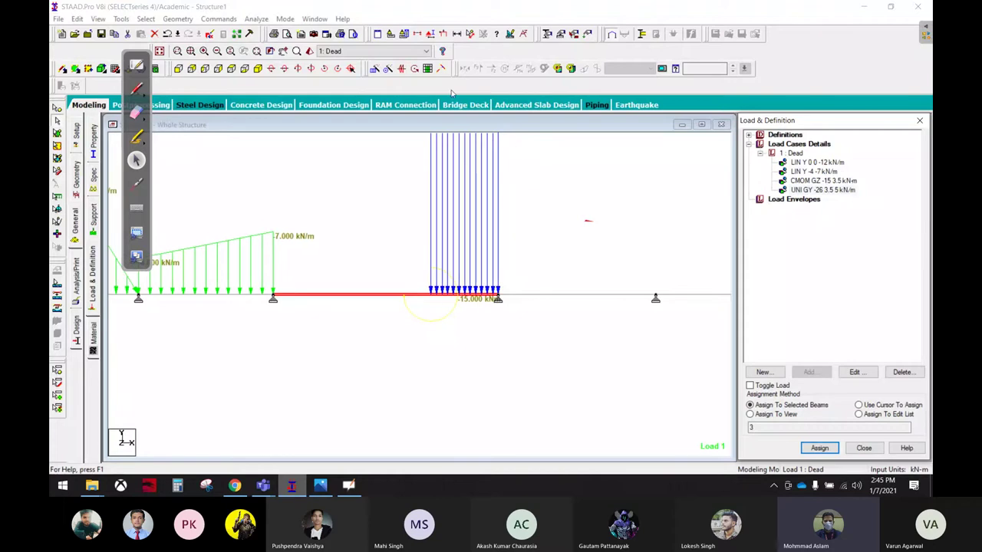
# Raise the Dist. Force display scale from 30 to 35 kN/m per m
pyautogui.click(456, 34)
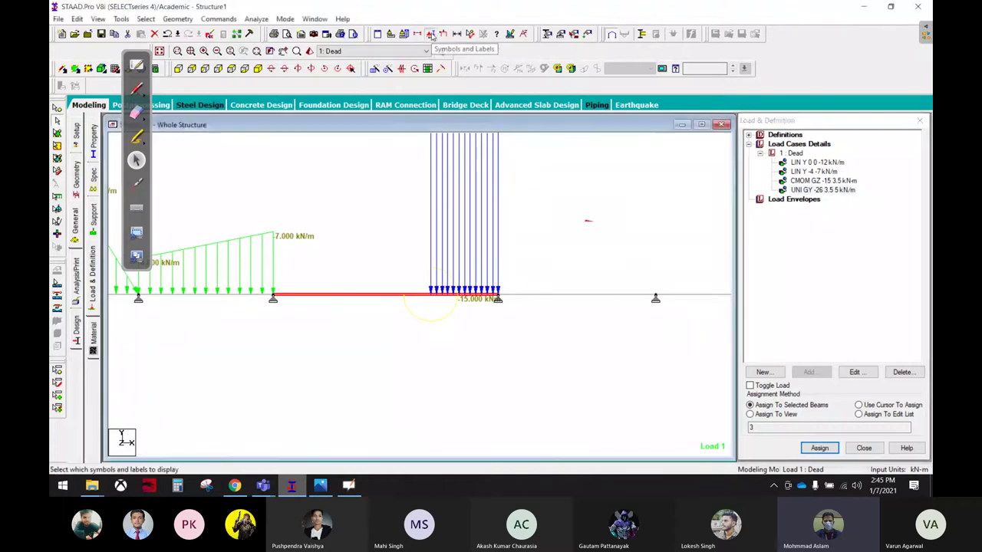
pyautogui.moveTo(525, 65); pyautogui.dragTo(701, 55)
pyautogui.click(714, 79)
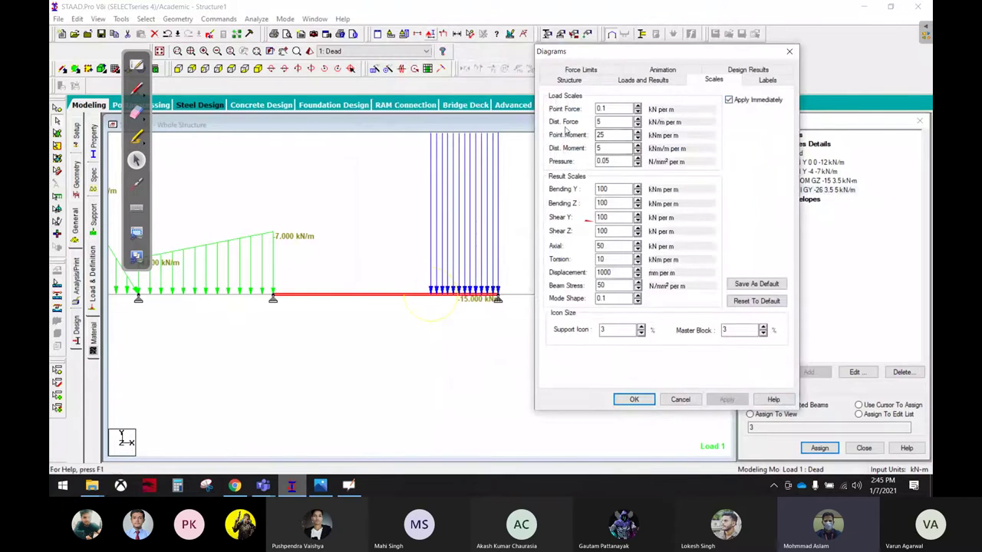
pyautogui.click(639, 118)
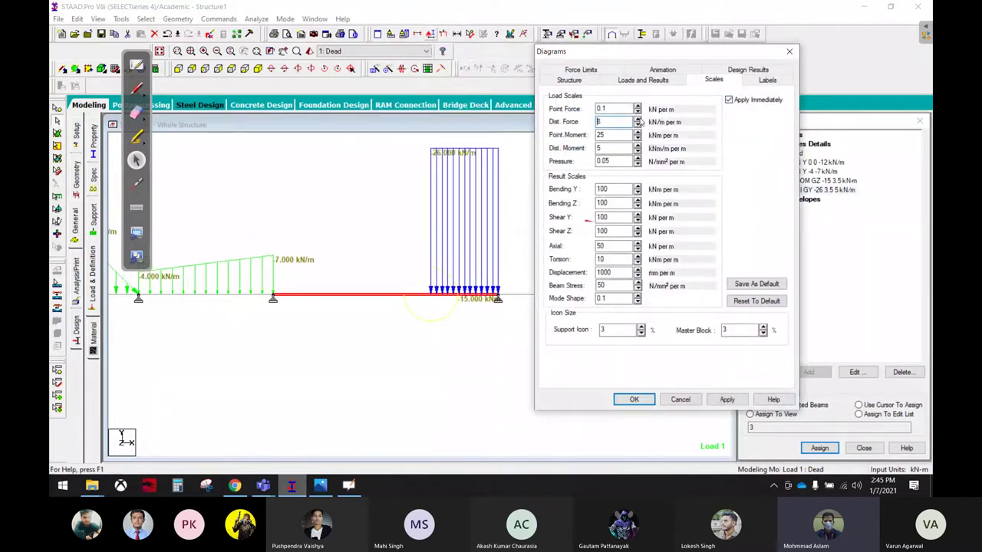
pyautogui.click(639, 119)
pyautogui.write('5')
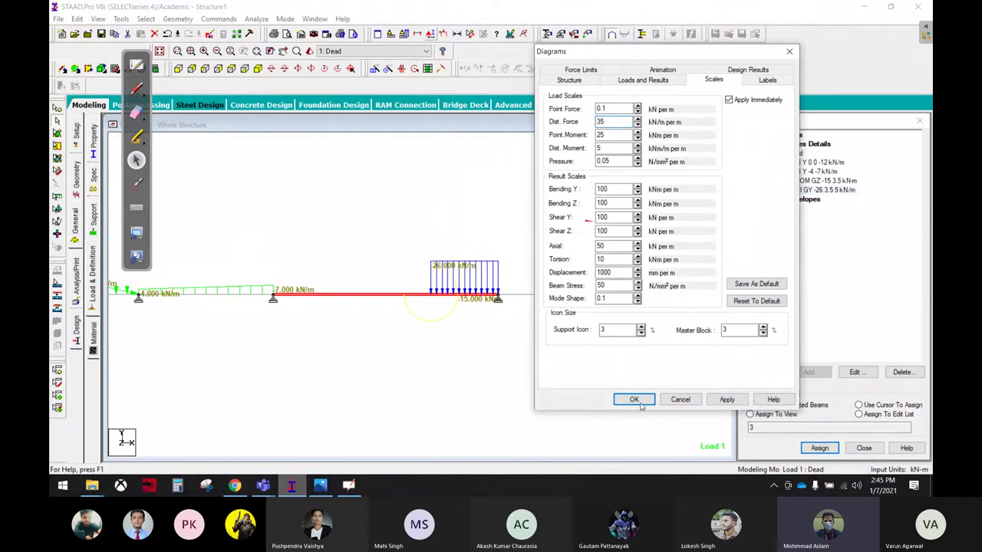
pyautogui.click(634, 399)
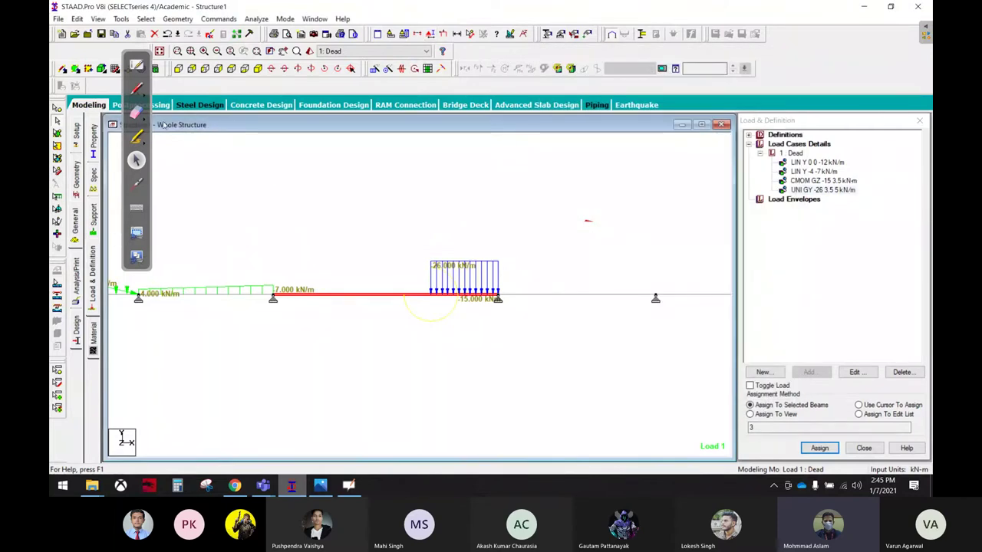
pyautogui.click(137, 88)
# Sketch the partial load extent on the beam and compare it with the reference sketch
pyautogui.moveTo(498, 260); pyautogui.dragTo(547, 261)
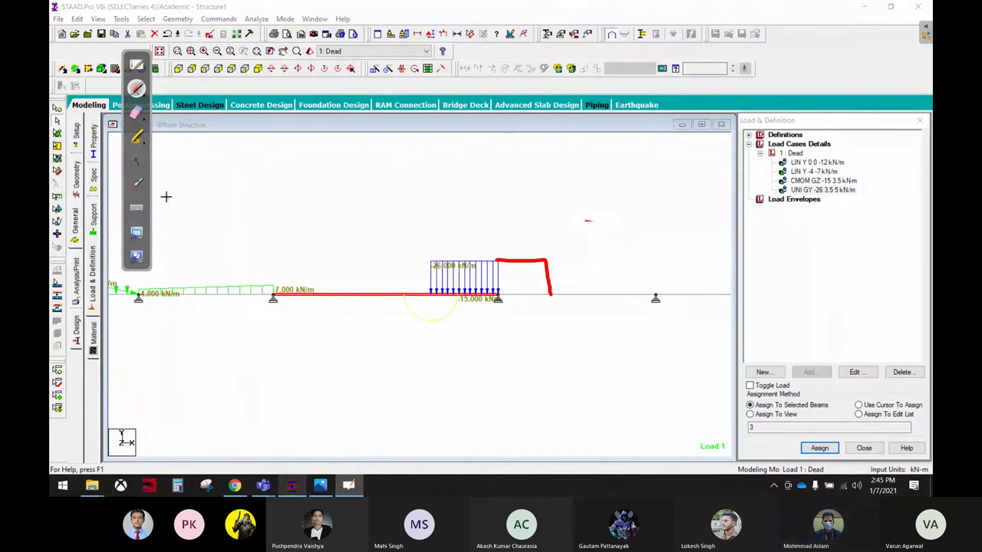
pyautogui.click(136, 159)
pyautogui.click(320, 487)
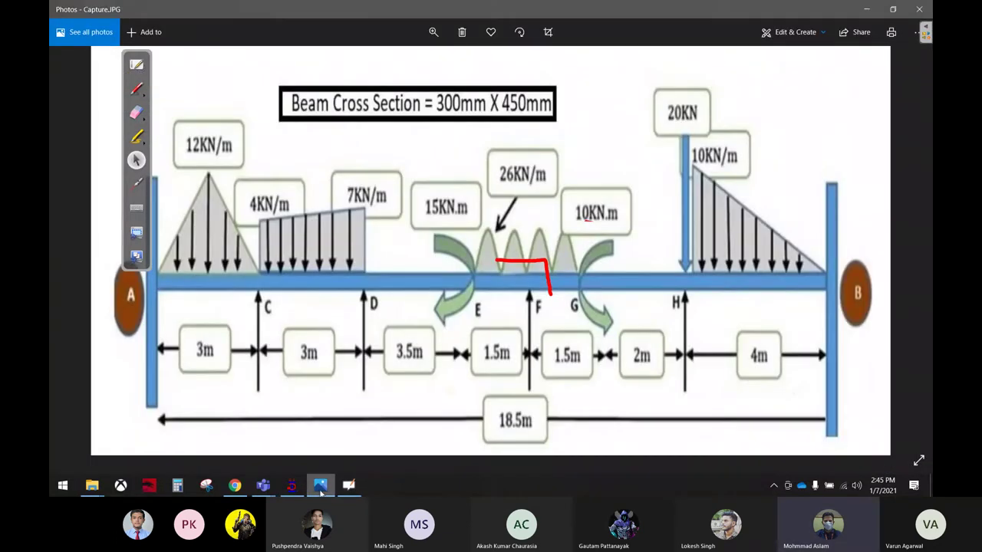
pyautogui.click(320, 486)
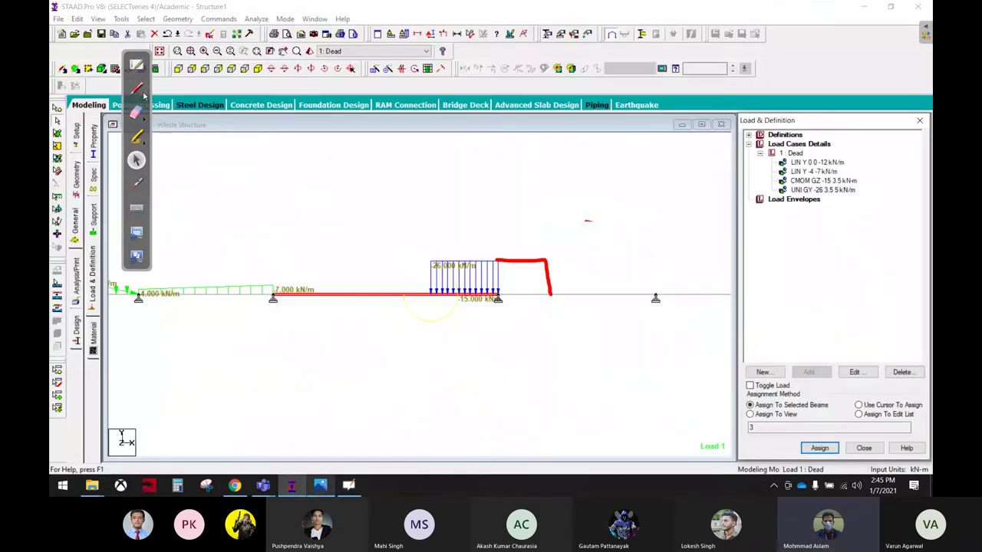
# Annotate the 1.5 m load span and a d1 = 0 note over the beam
pyautogui.click(137, 89)
pyautogui.moveTo(511, 315)
pyautogui.mouseDown()
pyautogui.moveTo(550, 320)
pyautogui.moveTo(550, 331)
pyautogui.mouseUp()
pyautogui.moveTo(514, 335)
pyautogui.mouseDown()
pyautogui.moveTo(514, 346)
pyautogui.moveTo(541, 353)
pyautogui.moveTo(525, 362)
pyautogui.mouseUp()
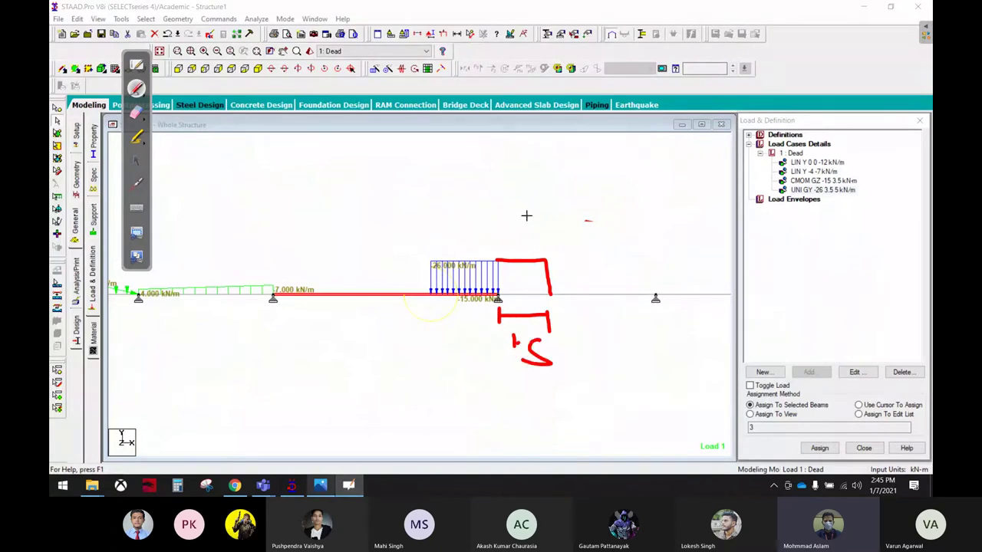
pyautogui.moveTo(519, 186); pyautogui.dragTo(516, 201)
pyautogui.click(544, 193)
pyautogui.moveTo(523, 168)
pyautogui.mouseDown()
pyautogui.moveTo(525, 202)
pyautogui.moveTo(591, 193)
pyautogui.mouseUp()
pyautogui.moveTo(573, 200); pyautogui.dragTo(591, 200)
pyautogui.moveTo(615, 182); pyautogui.dragTo(607, 190)
pyautogui.moveTo(593, 240); pyautogui.dragTo(583, 248)
# Note the d2 value, erase all annotations, and start a new load item for Dead
pyautogui.moveTo(597, 217)
pyautogui.mouseDown()
pyautogui.moveTo(602, 252)
pyautogui.moveTo(636, 244)
pyautogui.mouseUp()
pyautogui.moveTo(645, 234); pyautogui.dragTo(660, 228)
pyautogui.moveTo(646, 244)
pyautogui.mouseDown()
pyautogui.moveTo(695, 195)
pyautogui.moveTo(706, 201)
pyautogui.mouseUp()
pyautogui.moveTo(693, 189); pyautogui.dragTo(707, 206)
pyautogui.click(137, 113)
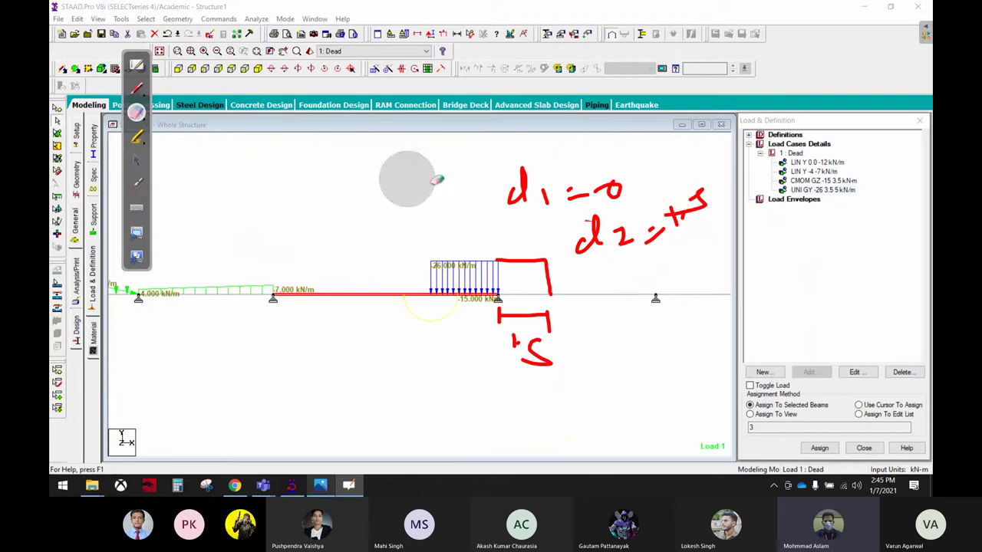
pyautogui.moveTo(408, 180)
pyautogui.mouseDown()
pyautogui.moveTo(642, 184)
pyautogui.moveTo(509, 339)
pyautogui.moveTo(571, 336)
pyautogui.mouseUp()
pyautogui.click(137, 159)
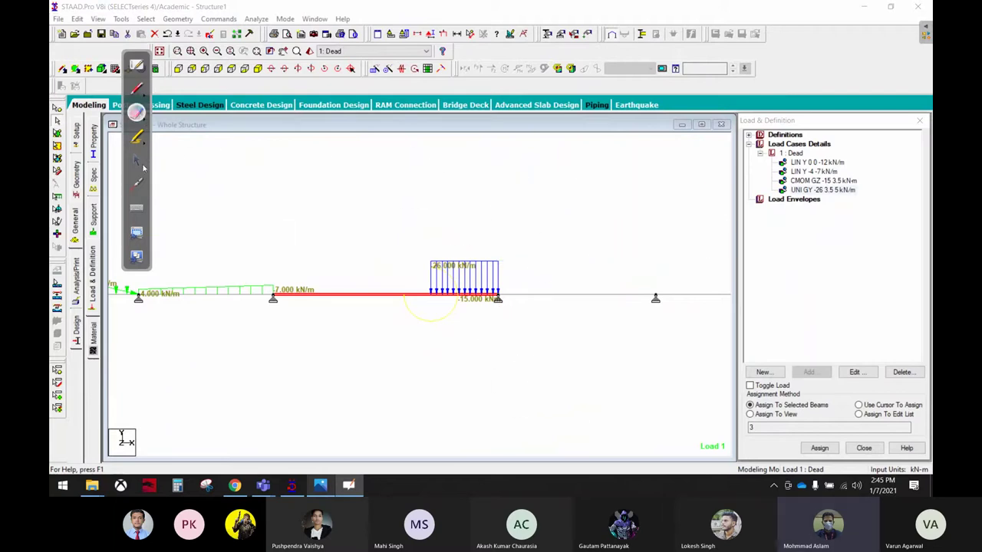
pyautogui.click(792, 153)
pyautogui.click(811, 373)
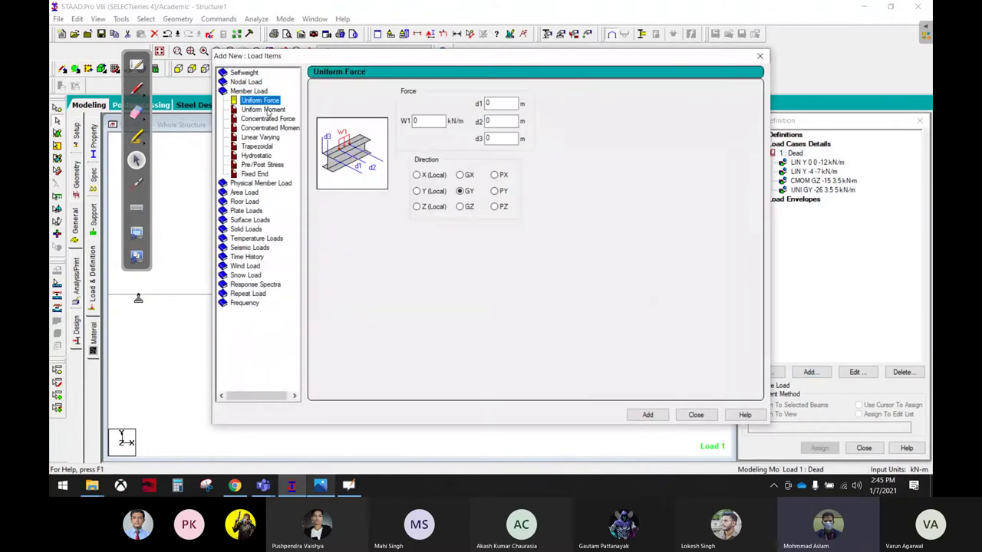
# Define a -26 kN/m uniform GY load from d1=0 to d2=1.5 m in the Dead case
pyautogui.doubleClick(415, 120)
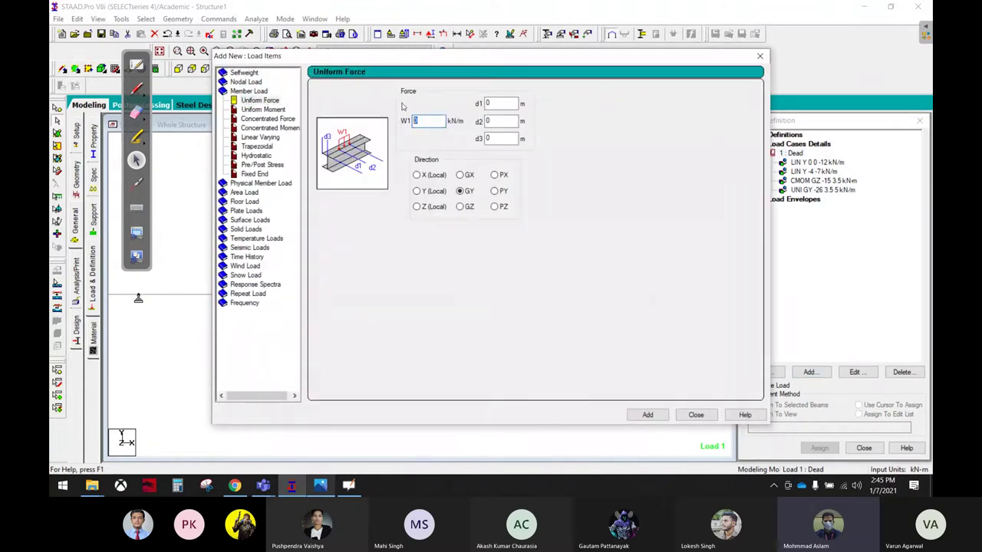
pyautogui.write('-26')
pyautogui.press('Tab')
pyautogui.press('Tab')
pyautogui.click(647, 415)
pyautogui.click(695, 414)
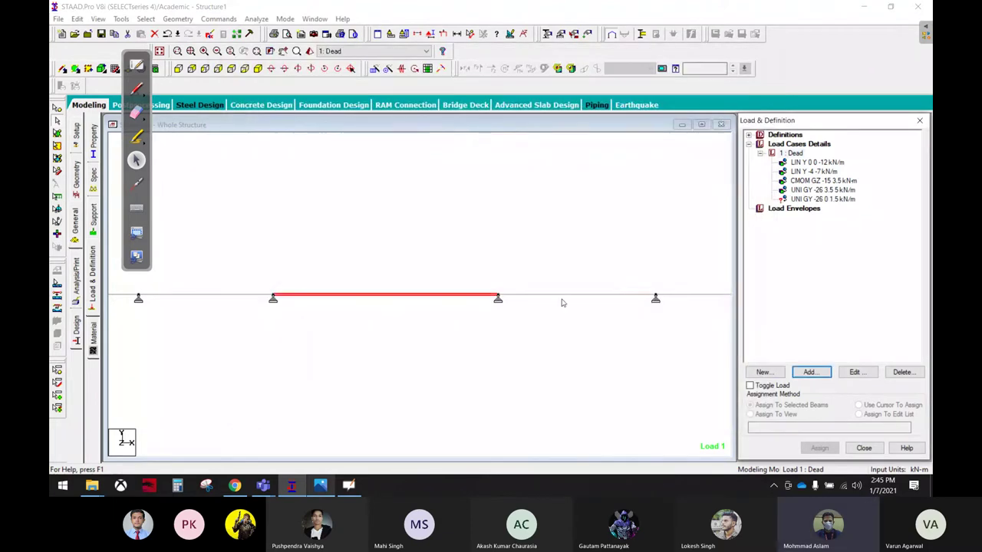
# Assign the UNI GY -26 0 1.5 load to beam 4, the right-hand span
pyautogui.click(562, 301)
pyautogui.click(826, 201)
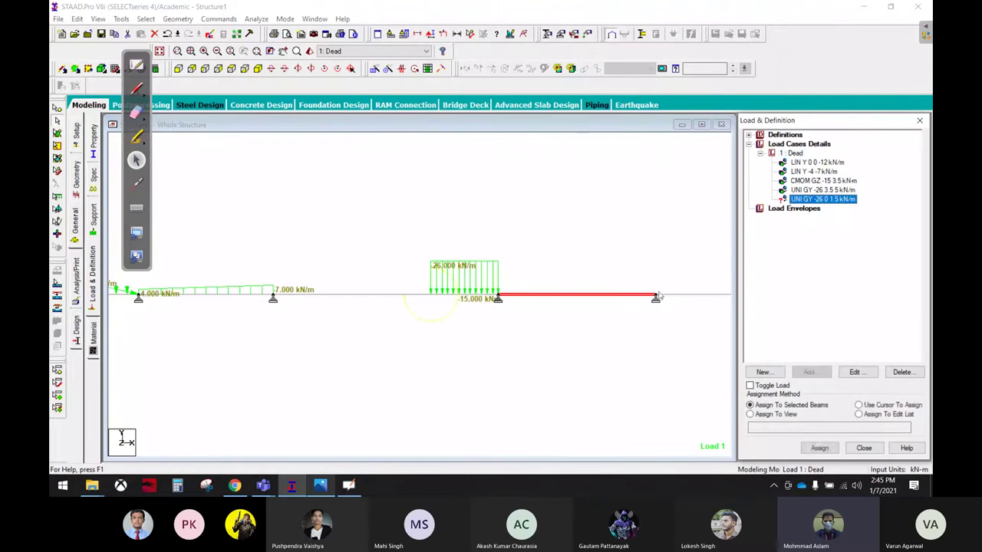
pyautogui.click(820, 448)
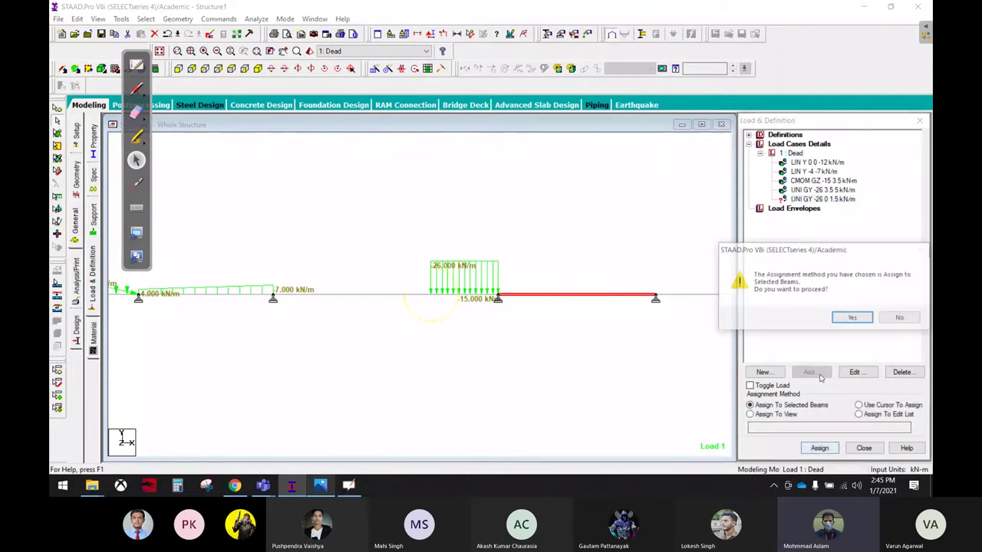
pyautogui.click(852, 317)
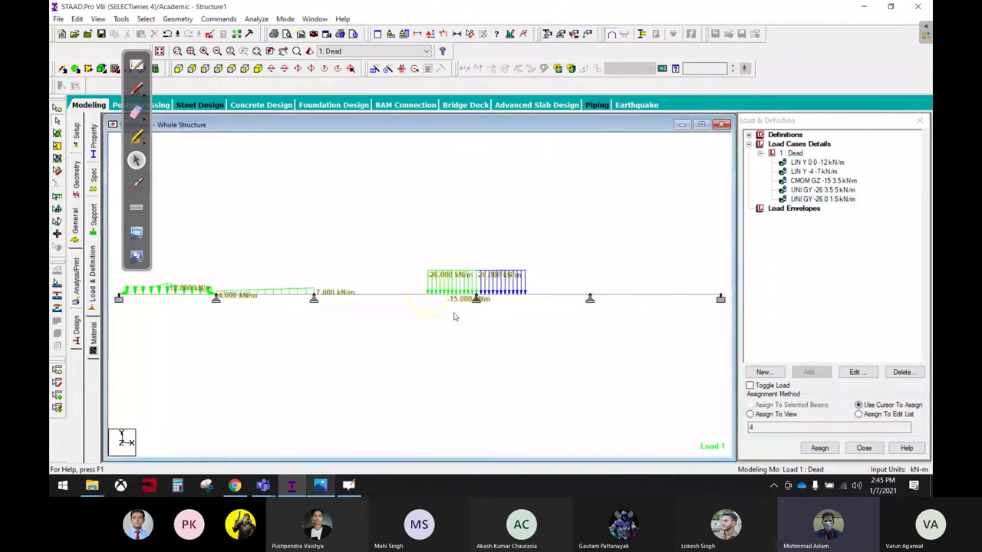
# Recentre the whole beam in view and bring up the Capture.JPG reference sketch in Photos
pyautogui.scroll(-2, 421, 314)
pyautogui.moveTo(434, 340); pyautogui.dragTo(399, 350, button='middle')
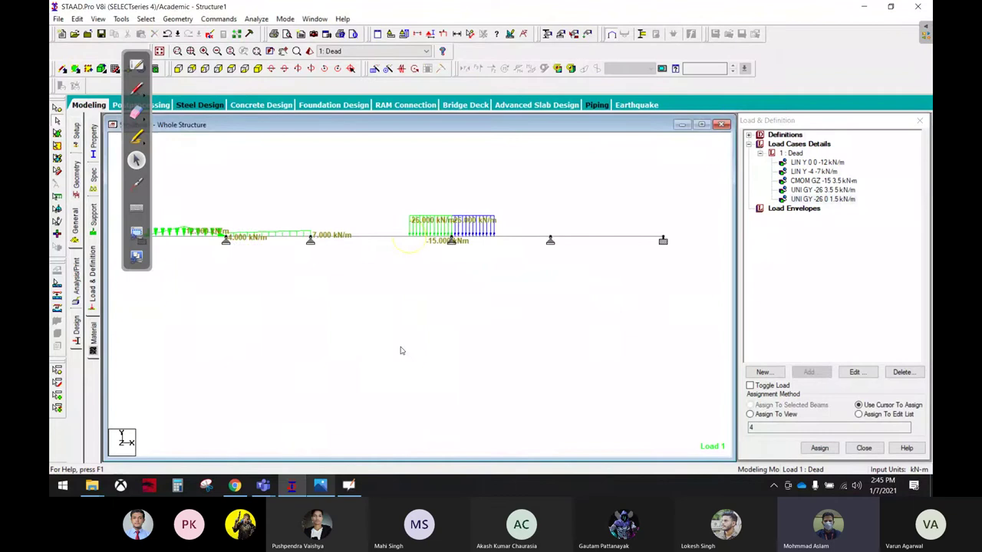
pyautogui.click(320, 485)
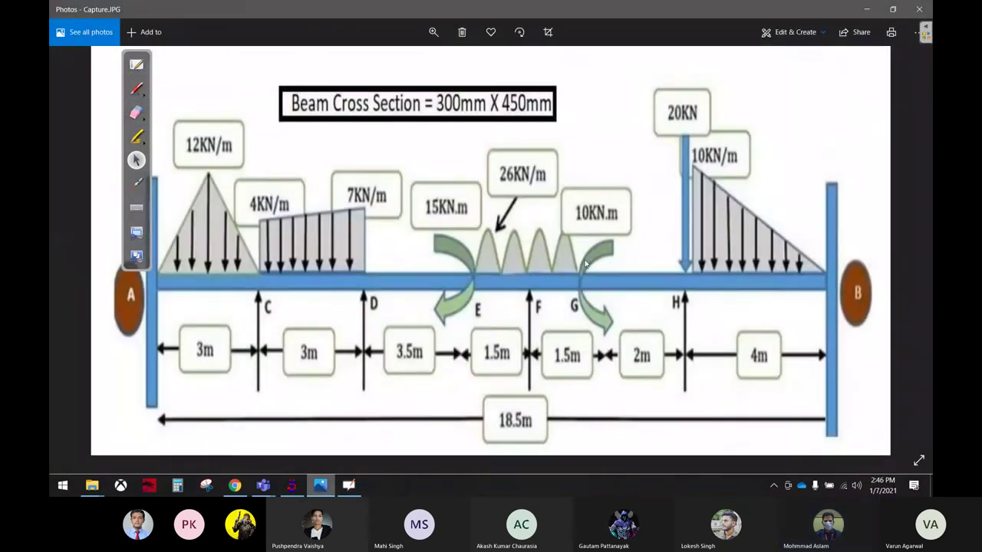
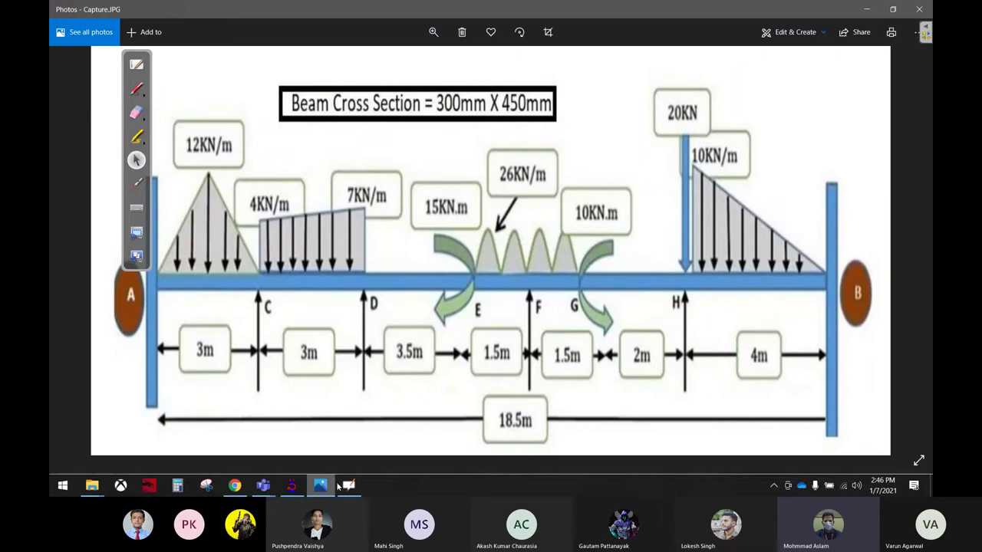
# Add a 15 kNm concentrated moment at d1 = 1.5 m to the Dead load case
pyautogui.click(291, 485)
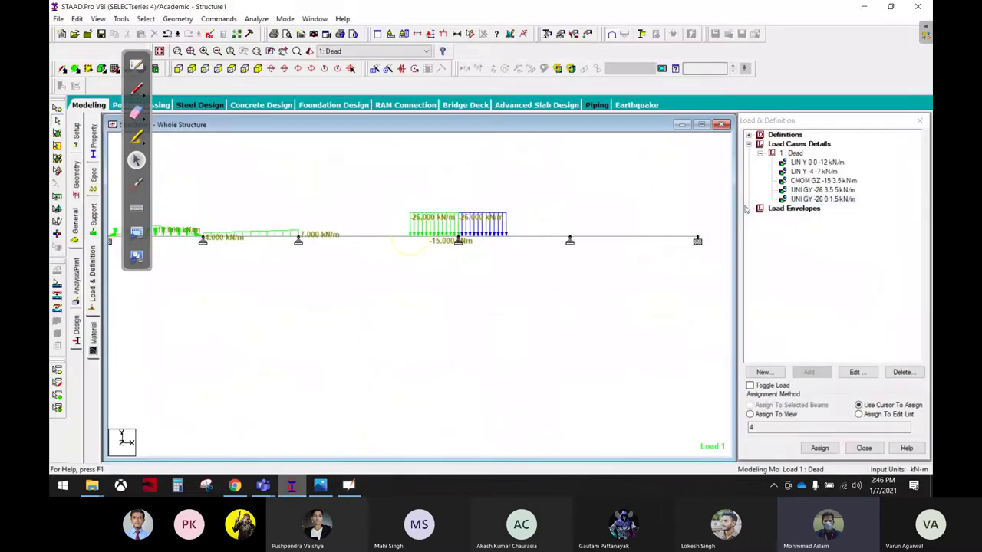
pyautogui.click(793, 153)
pyautogui.click(818, 373)
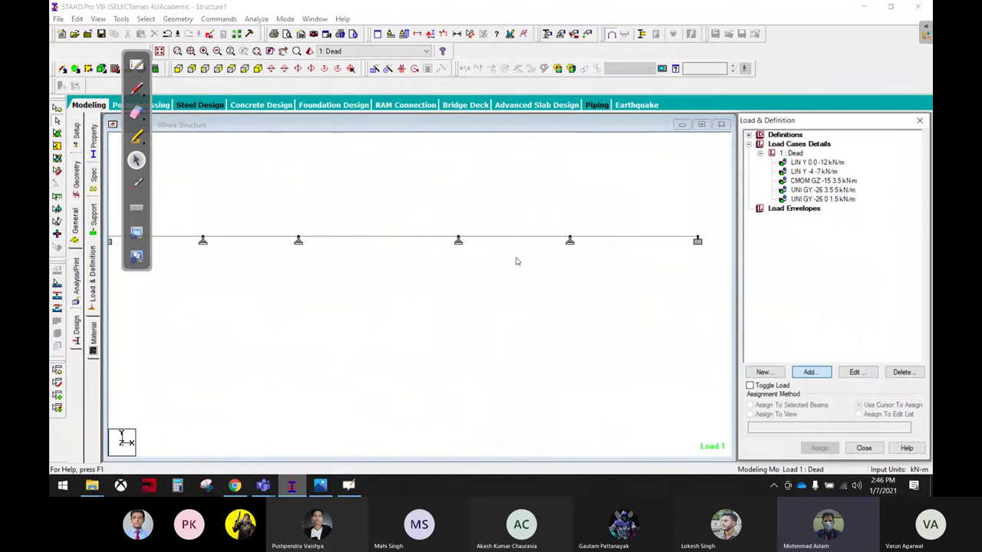
pyautogui.click(261, 101)
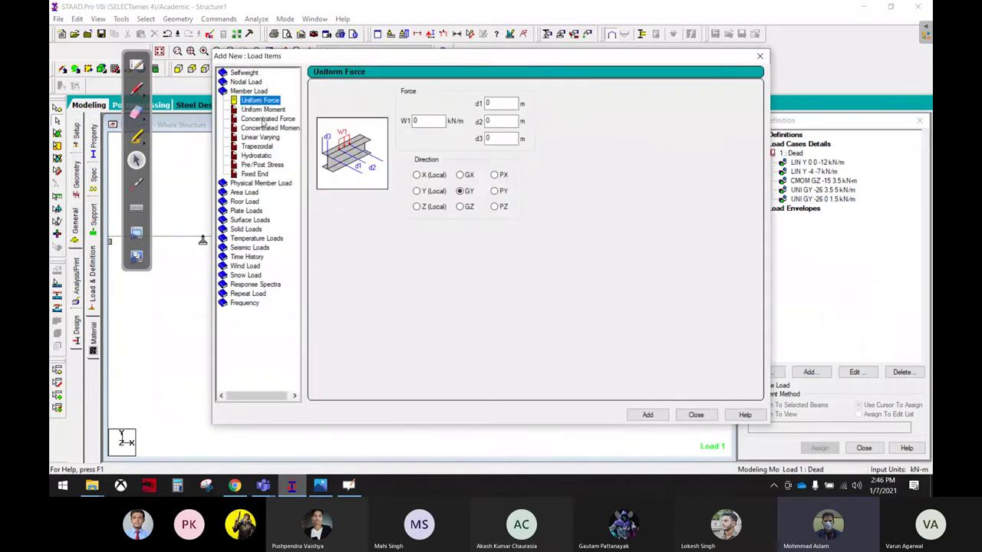
pyautogui.click(263, 119)
pyautogui.click(272, 127)
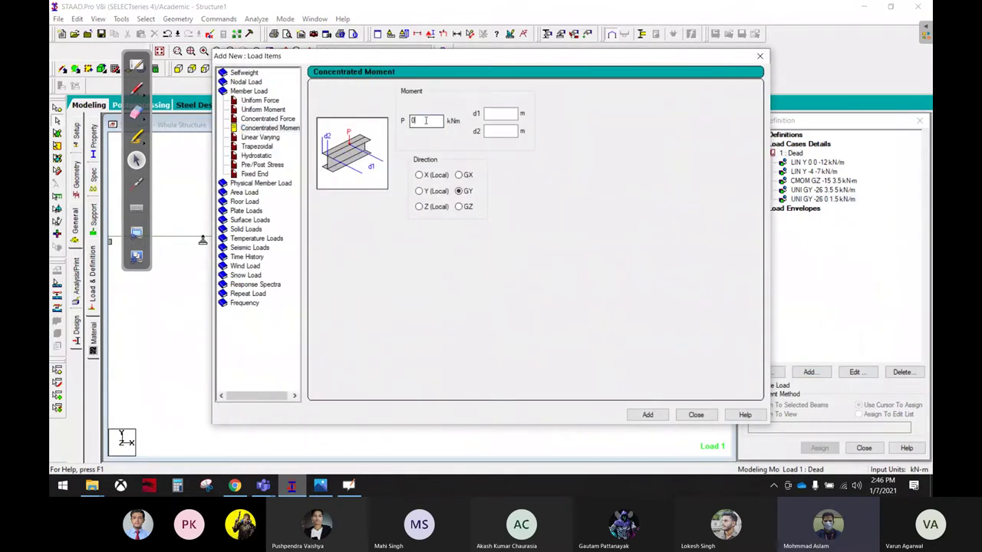
pyautogui.moveTo(425, 121); pyautogui.dragTo(381, 120)
pyautogui.click(506, 113)
pyautogui.write('15')
pyautogui.click(645, 417)
pyautogui.click(696, 415)
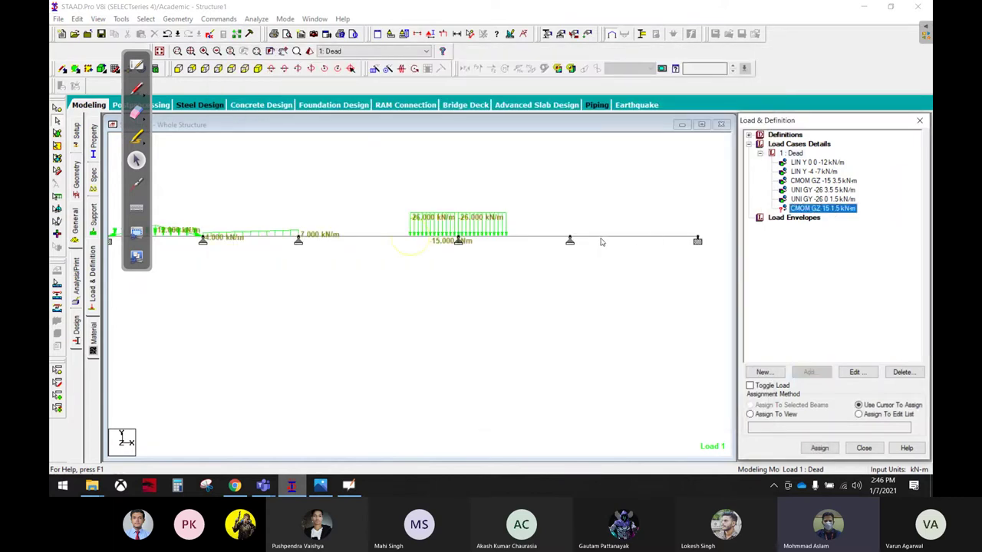
# Assign the 15 kNm concentrated moment to beam 4
pyautogui.click(535, 239)
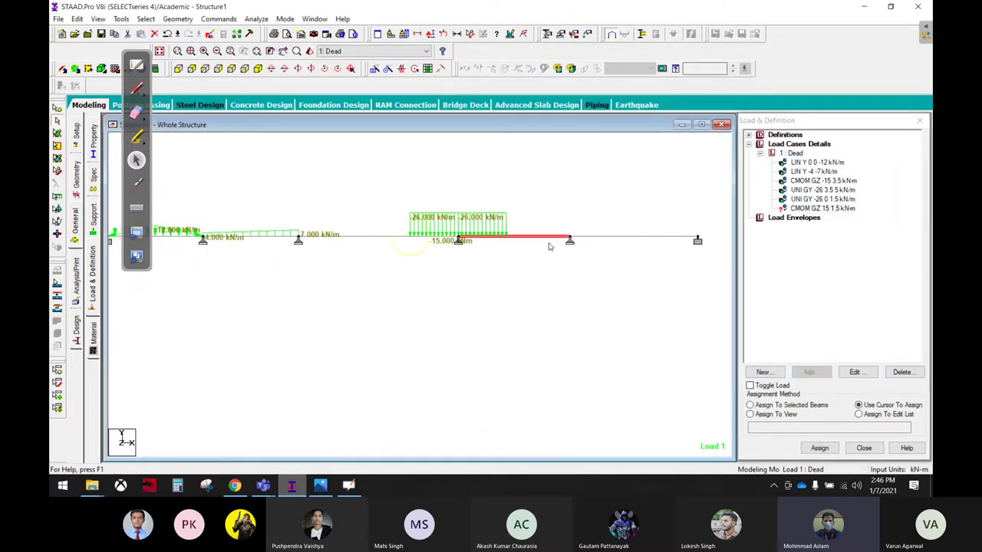
pyautogui.click(811, 449)
pyautogui.click(850, 318)
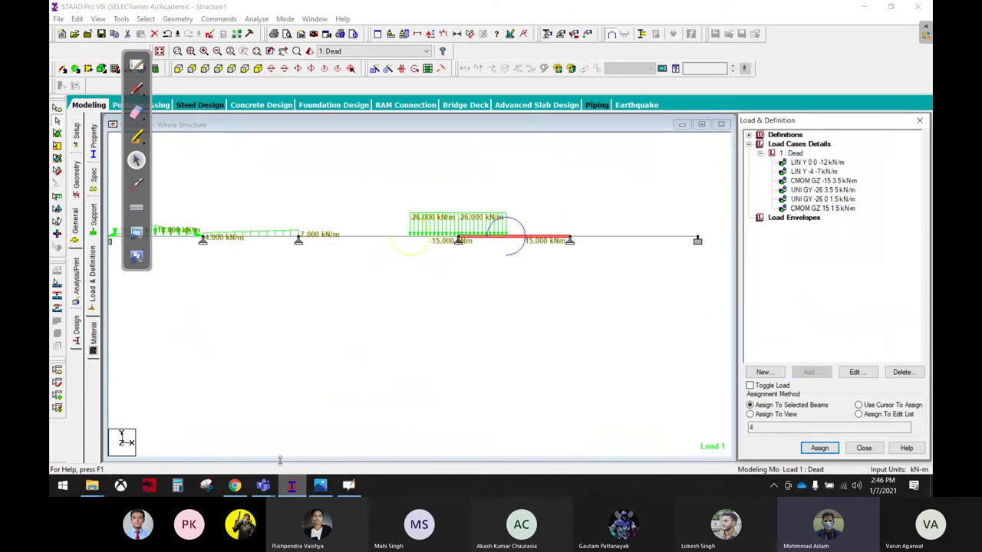
pyautogui.click(320, 485)
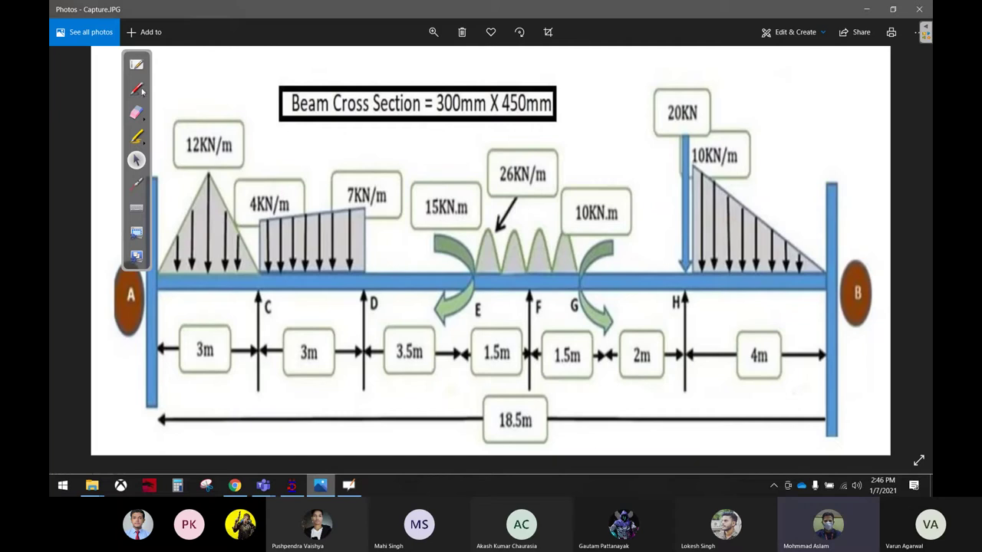
# Circle the 20KN load on Capture.JPG in ink, erase it, then return to STAAD.Pro
pyautogui.click(138, 90)
pyautogui.moveTo(697, 78); pyautogui.dragTo(660, 73)
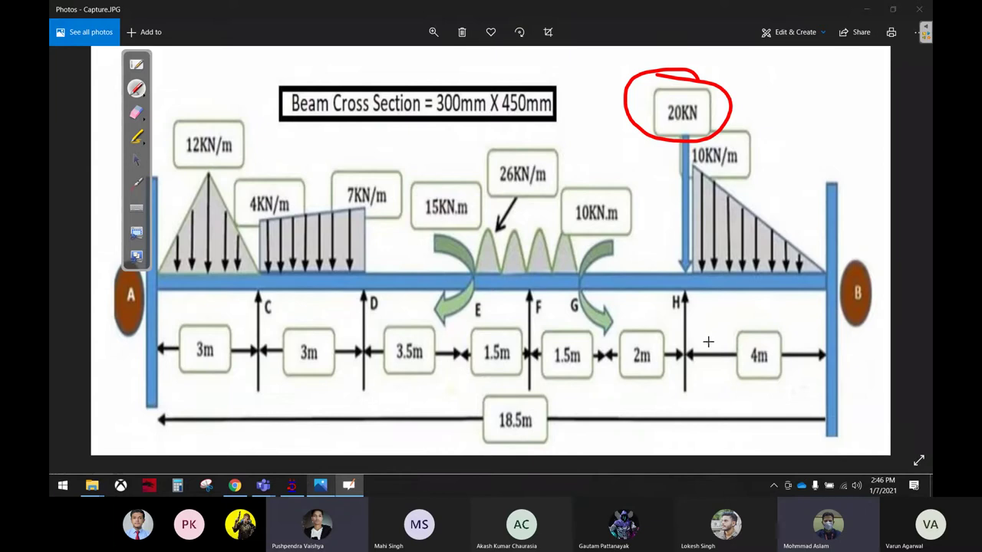
pyautogui.moveTo(660, 85)
pyautogui.mouseDown()
pyautogui.moveTo(692, 111)
pyautogui.moveTo(739, 105)
pyautogui.moveTo(673, 88)
pyautogui.mouseUp()
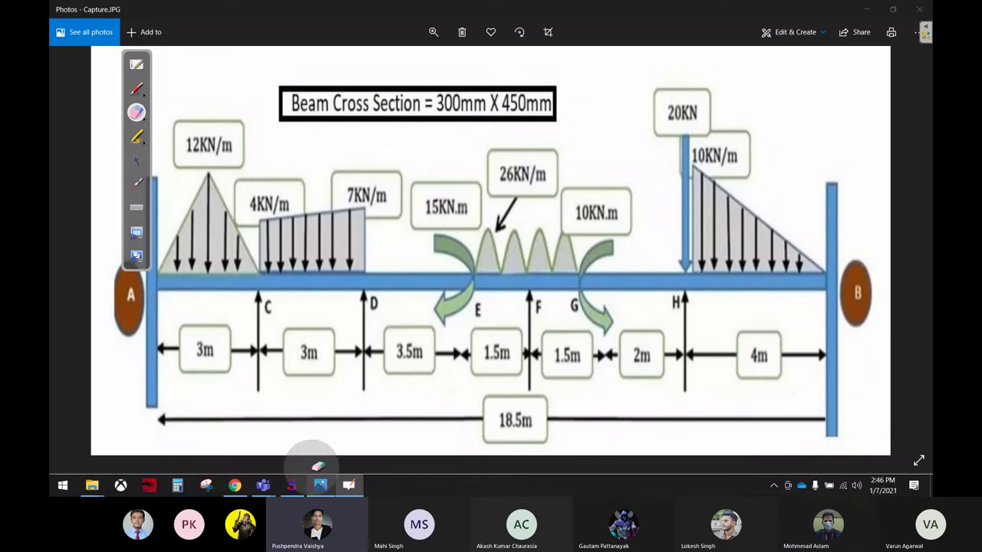
pyautogui.click(136, 157)
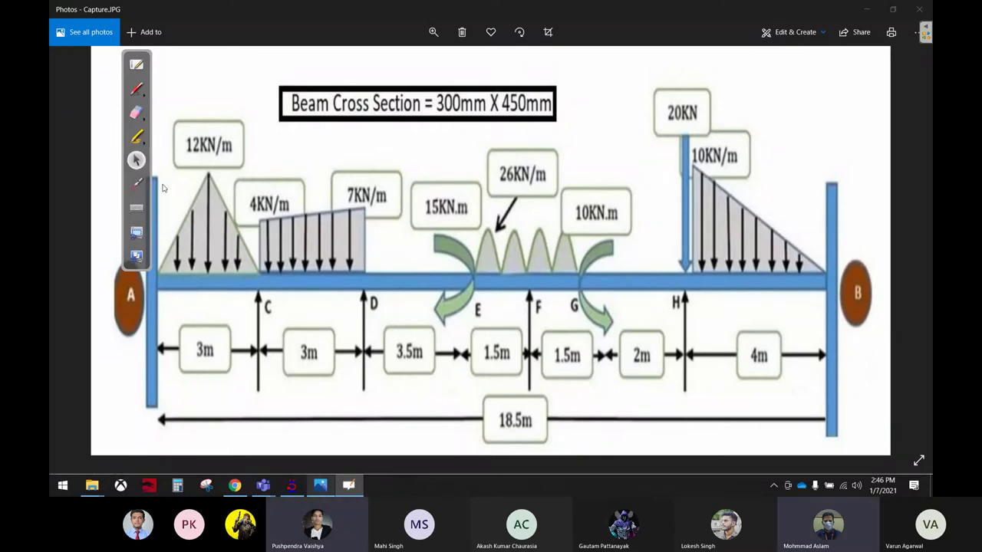
pyautogui.click(292, 486)
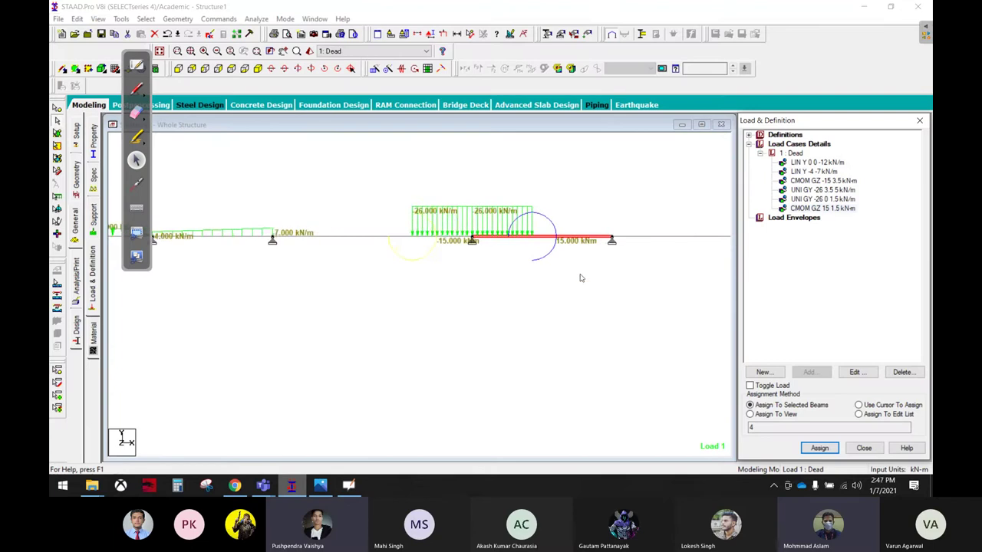
# Add a nodal load of Fy = -20 kN to the Dead load case
pyautogui.scroll(3, 634, 277)
pyautogui.scroll(-2, 530, 284)
pyautogui.scroll(1, 533, 276)
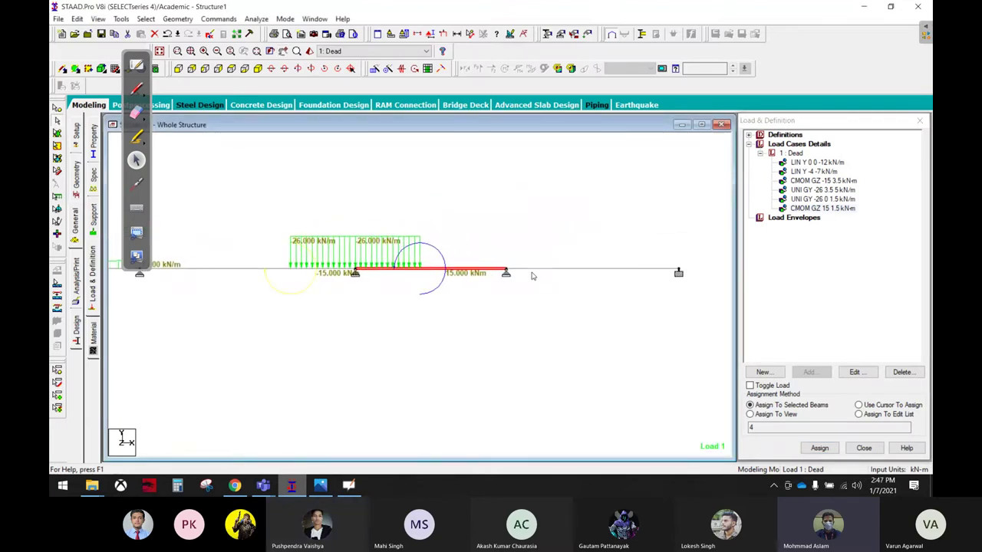
pyautogui.click(794, 155)
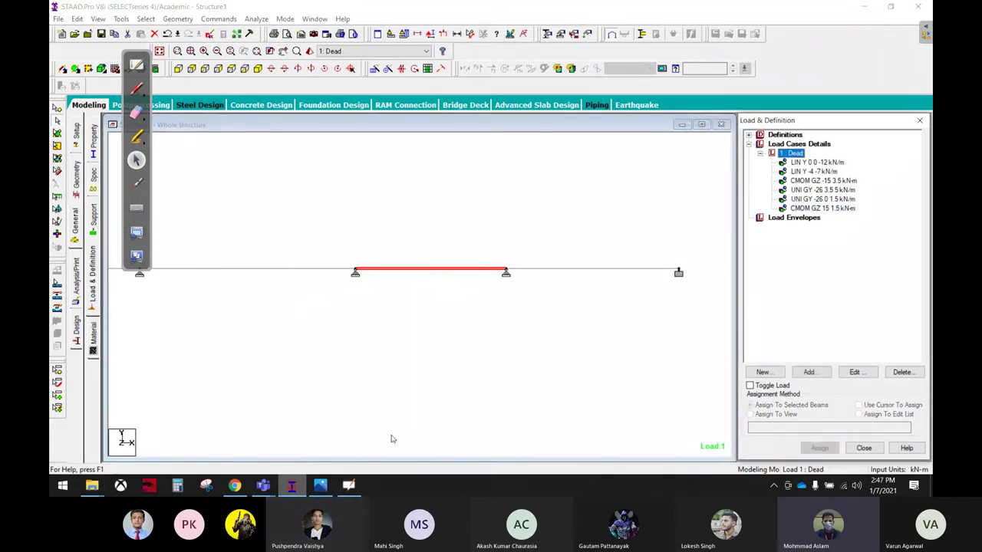
pyautogui.click(322, 485)
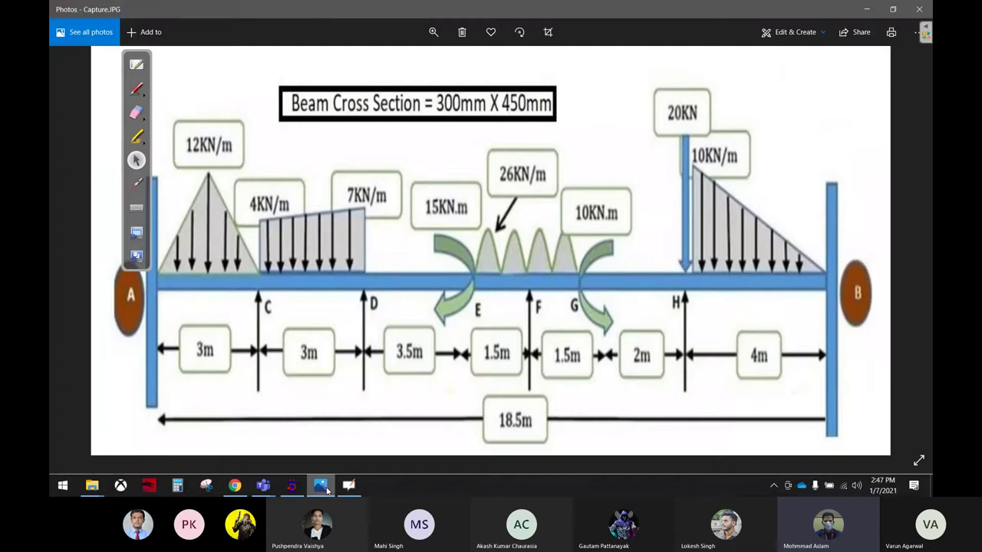
pyautogui.click(322, 485)
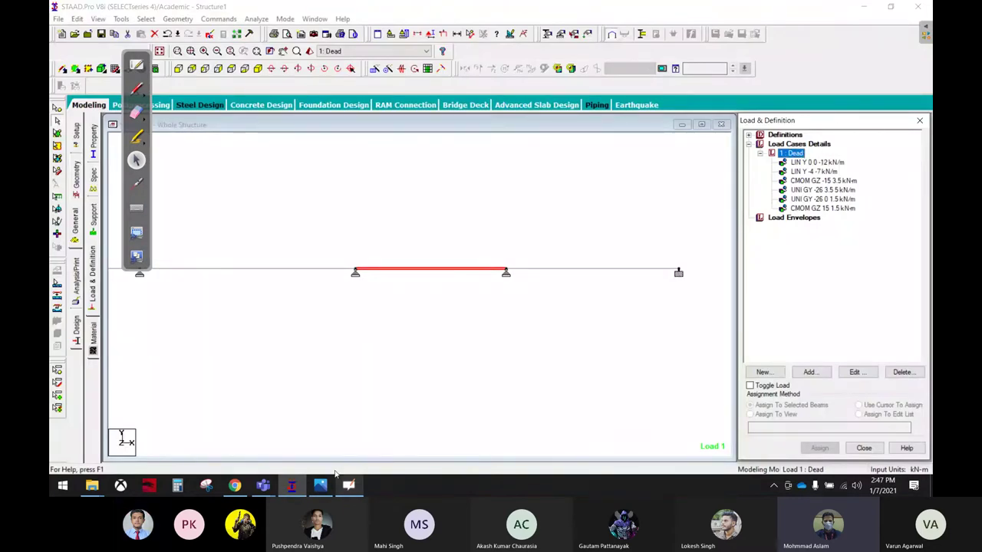
pyautogui.click(809, 372)
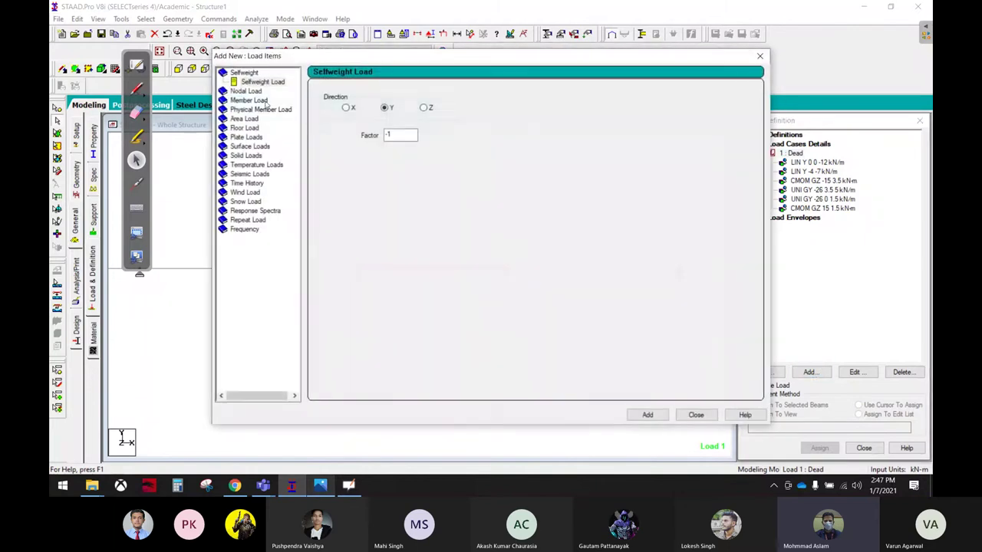
pyautogui.click(247, 82)
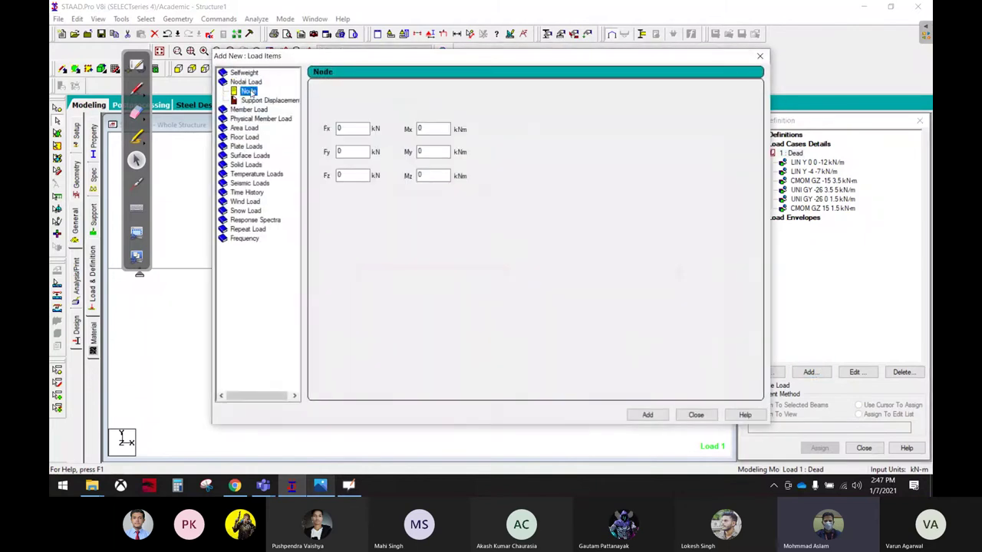
pyautogui.click(350, 151)
pyautogui.write('-2')
pyautogui.click(648, 415)
pyautogui.click(695, 415)
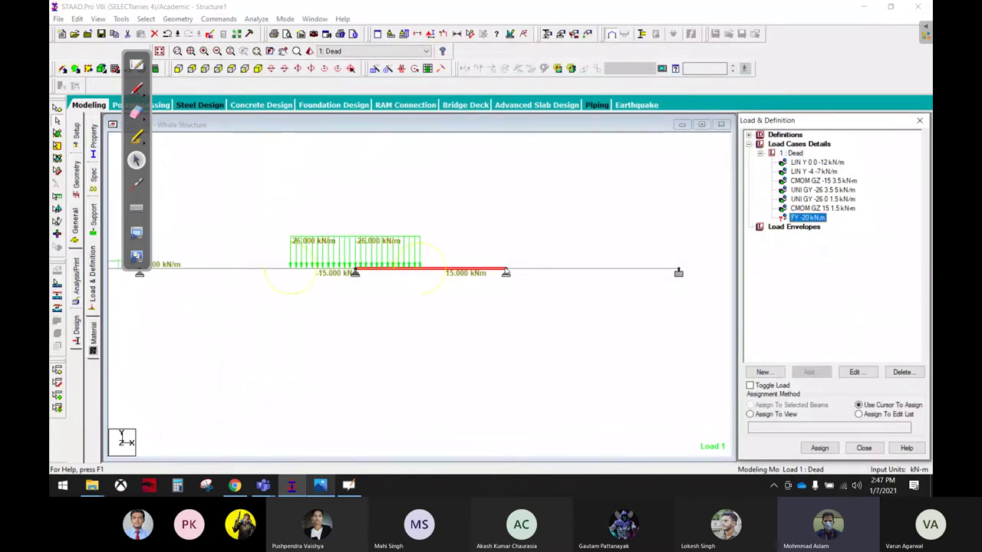
# Assign the -20 kN nodal load to node 5
pyautogui.click(57, 108)
pyautogui.moveTo(491, 243); pyautogui.dragTo(537, 311)
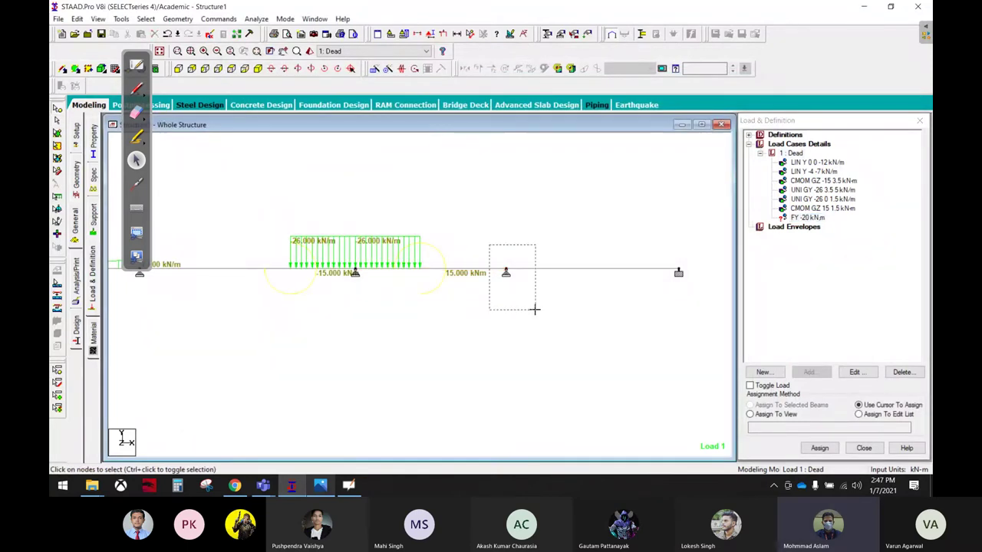
pyautogui.click(799, 406)
pyautogui.click(819, 448)
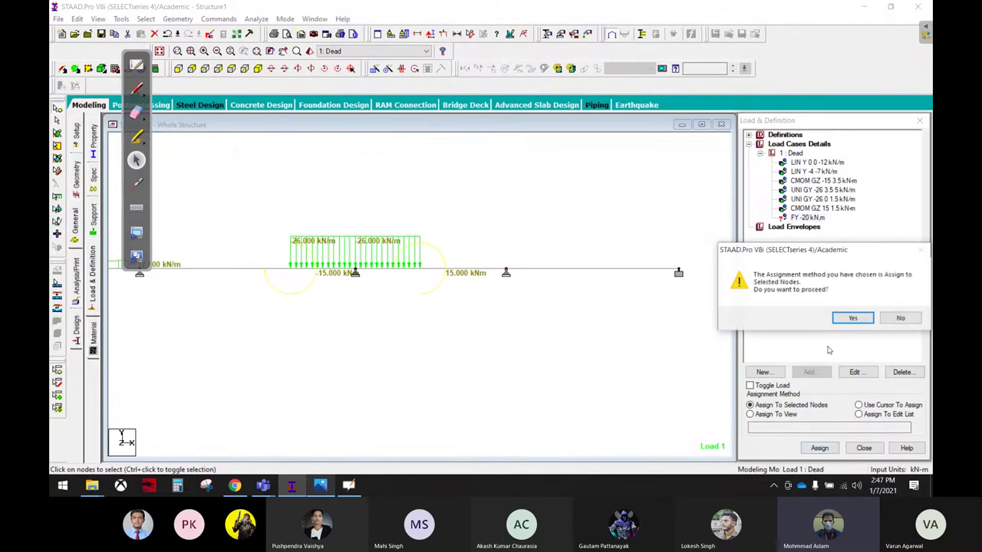
pyautogui.click(846, 397)
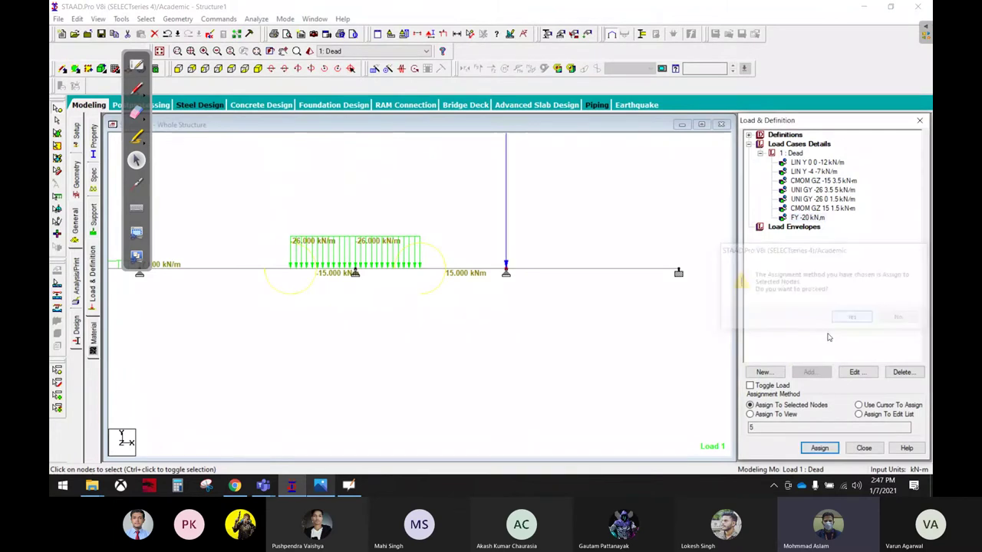
pyautogui.click(431, 34)
pyautogui.click(548, 90)
# Set the Point Force display scale to 20 kN per m so the 20.000 kN arrow shows
pyautogui.moveTo(530, 61); pyautogui.dragTo(729, 59)
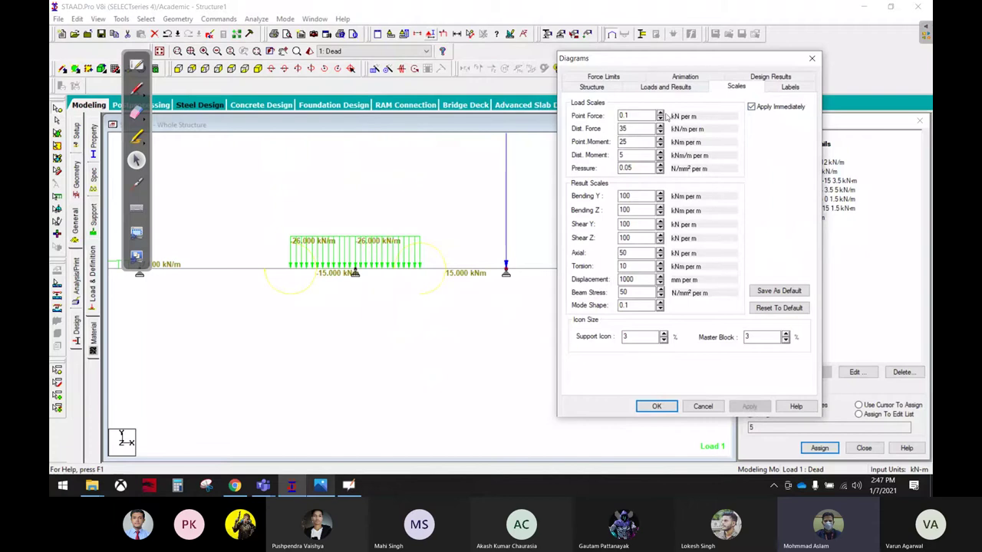
pyautogui.click(660, 112)
pyautogui.click(660, 112)
pyautogui.click(660, 112)
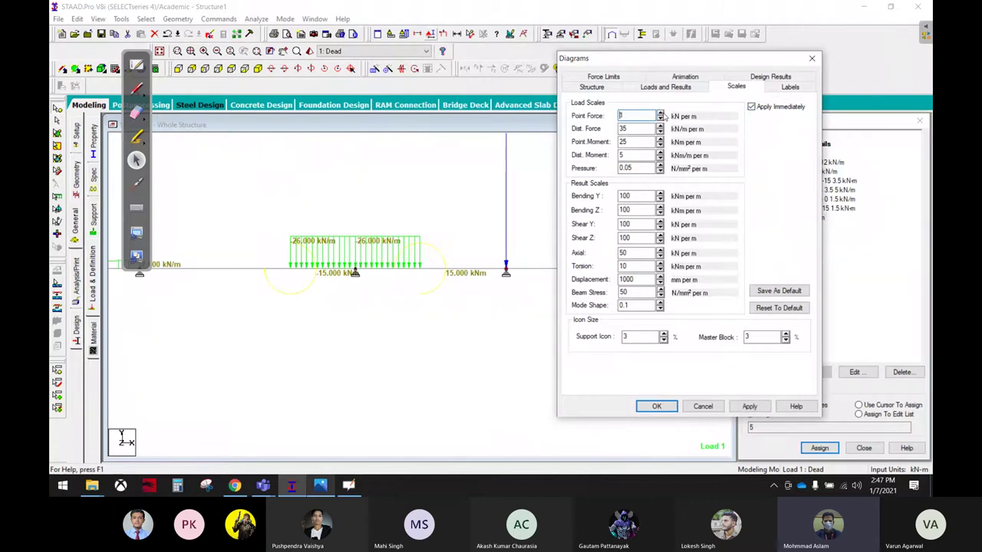
pyautogui.write('25')
pyautogui.write('10')
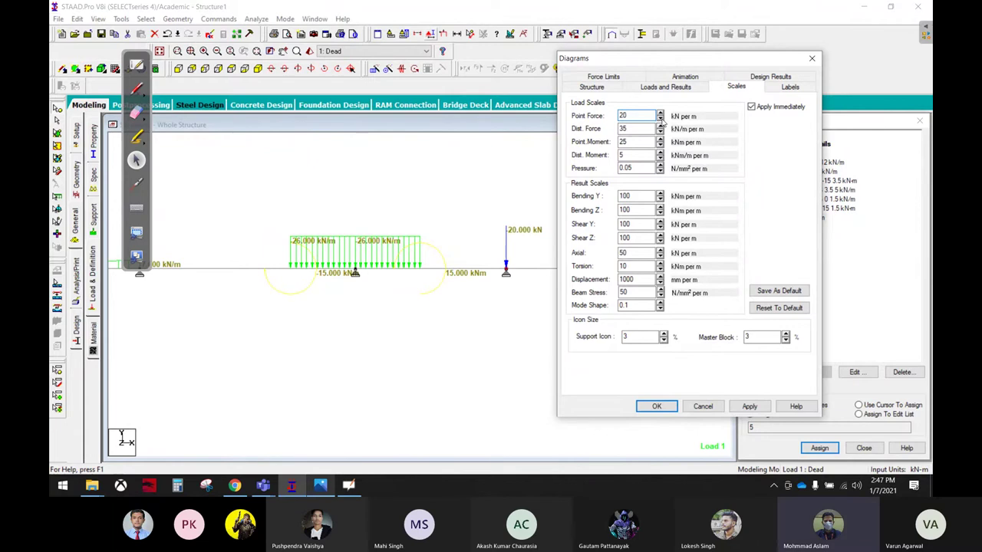
pyautogui.click(656, 407)
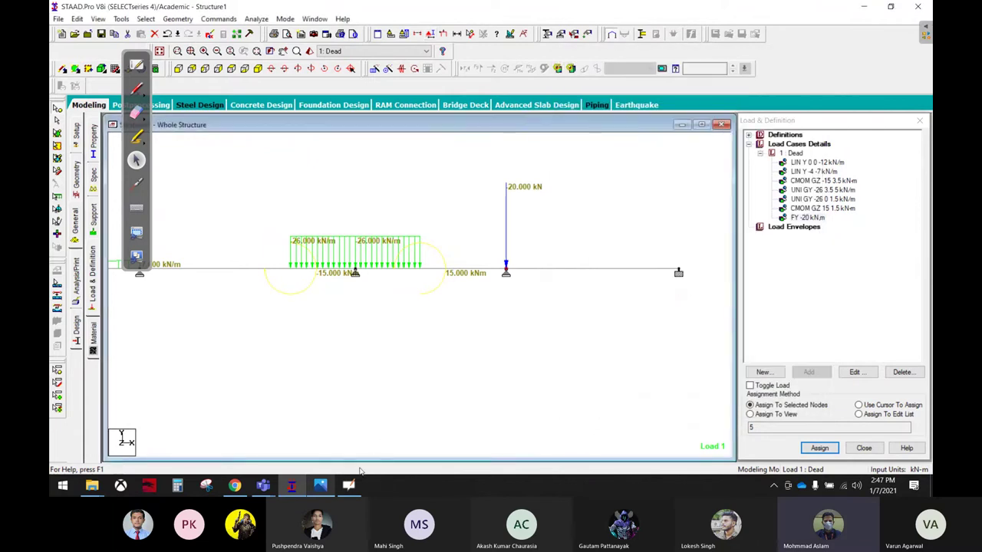
pyautogui.click(320, 485)
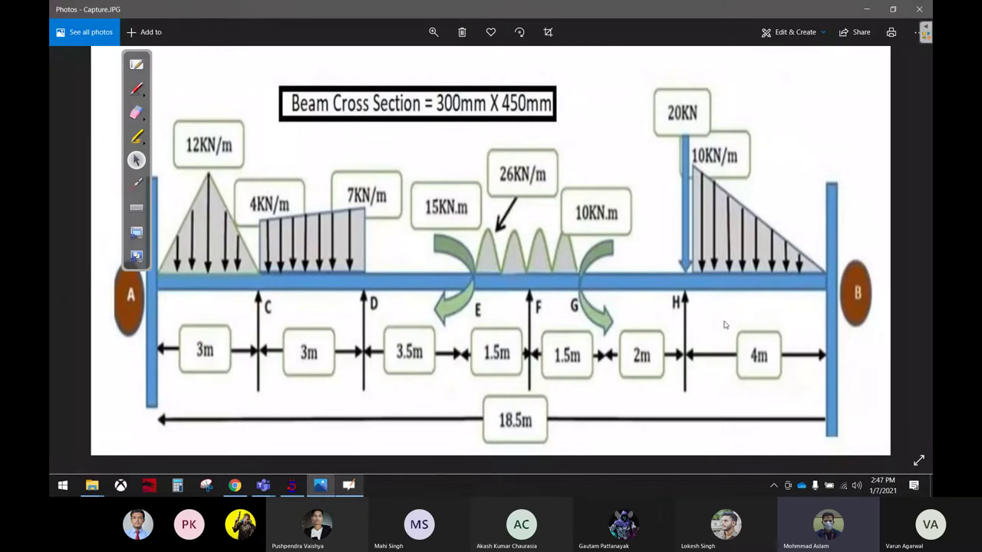
# Add a linear varying member load to the Dead load case
pyautogui.click(291, 485)
pyautogui.click(794, 153)
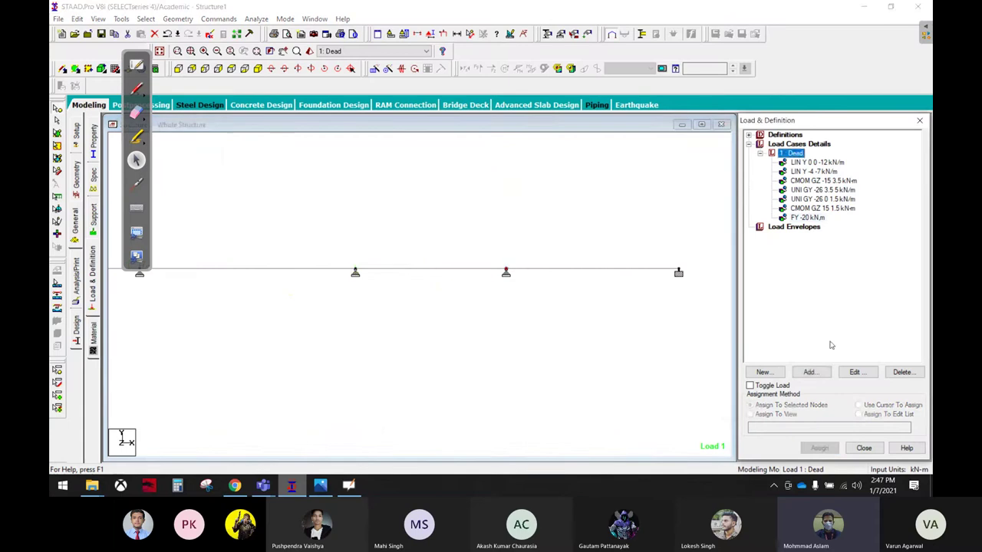
pyautogui.click(808, 372)
pyautogui.click(252, 100)
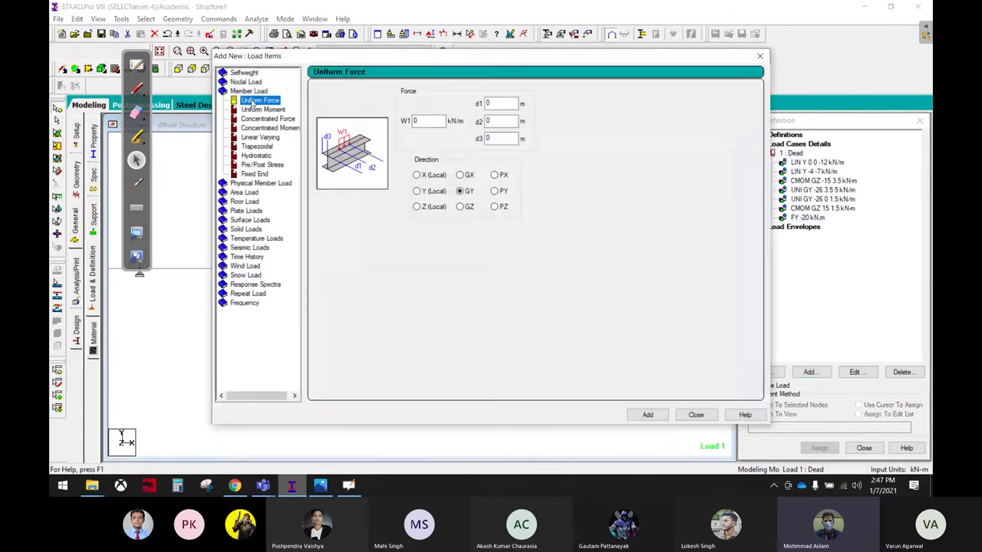
pyautogui.click(257, 146)
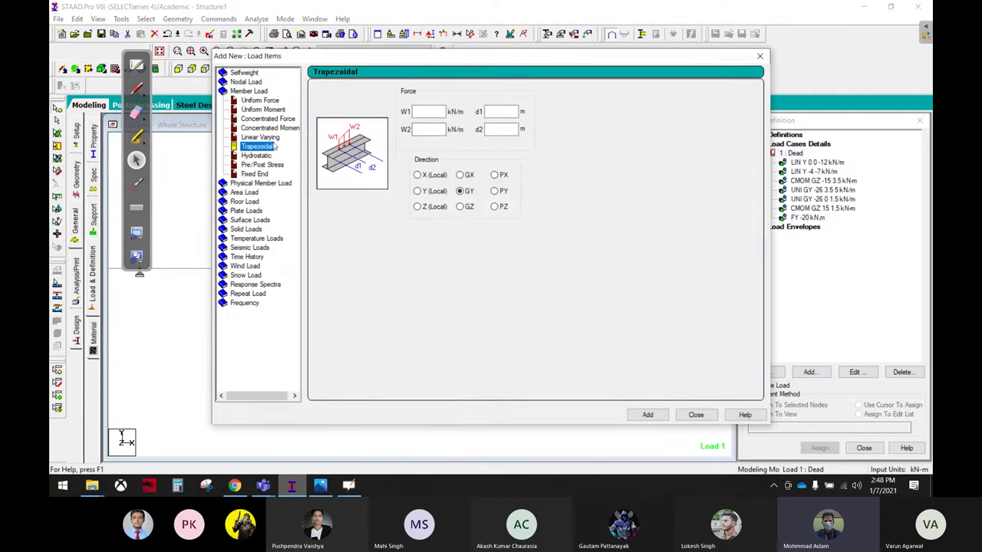
pyautogui.click(264, 137)
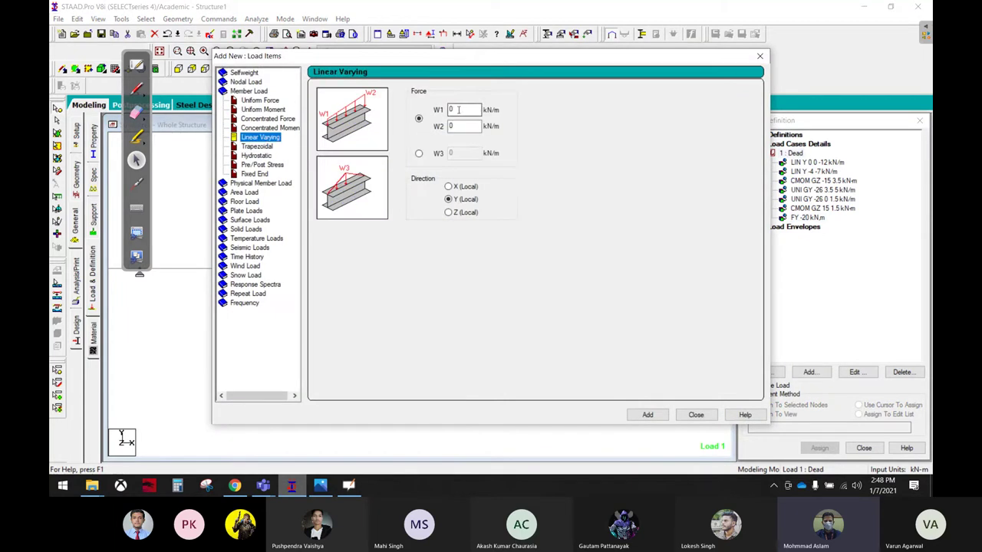
pyautogui.press('Tab')
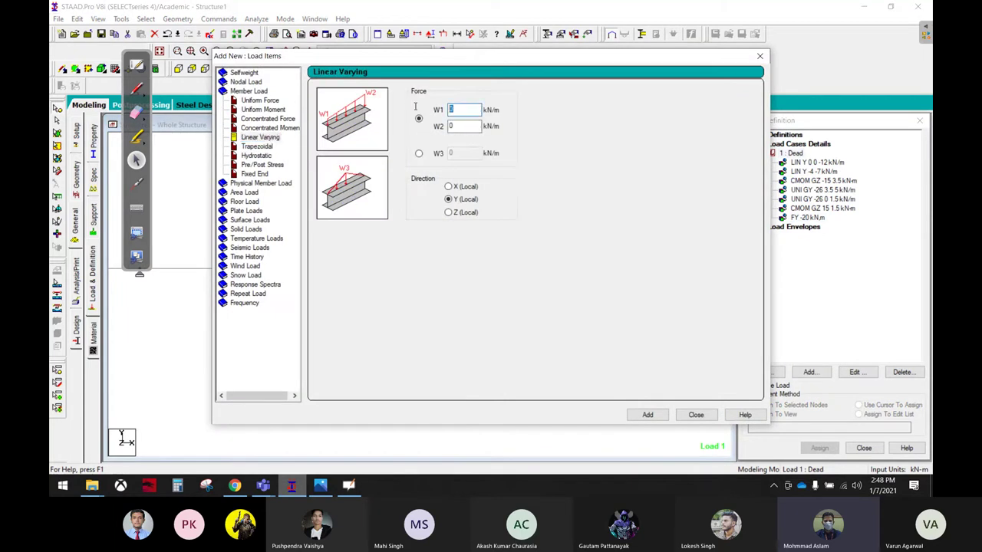
pyautogui.click(321, 484)
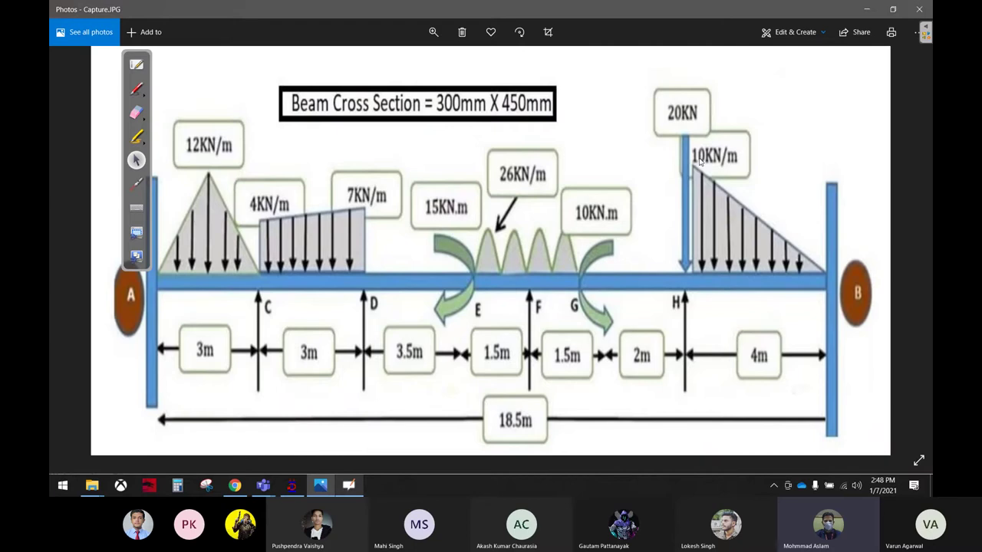
pyautogui.click(292, 485)
pyautogui.write('-20')
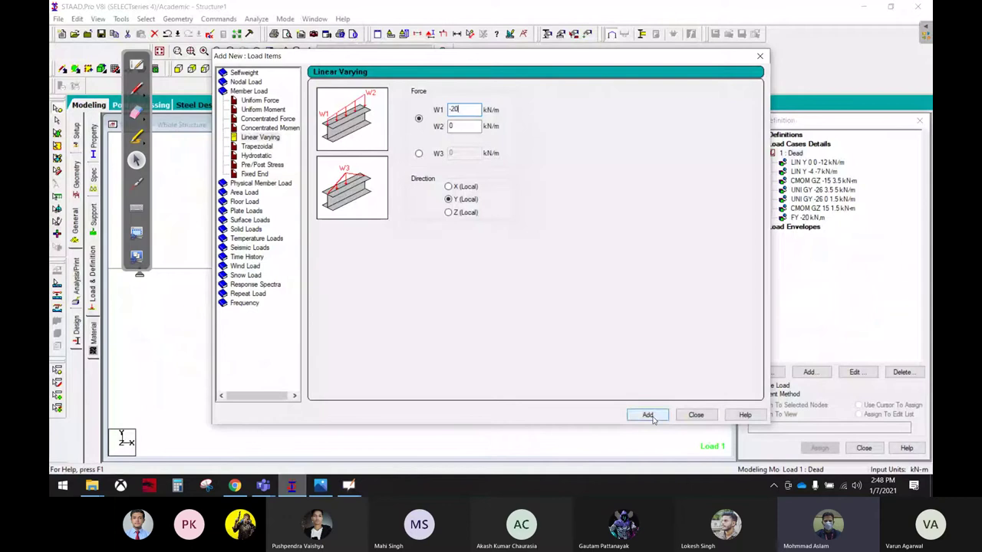
pyautogui.click(648, 415)
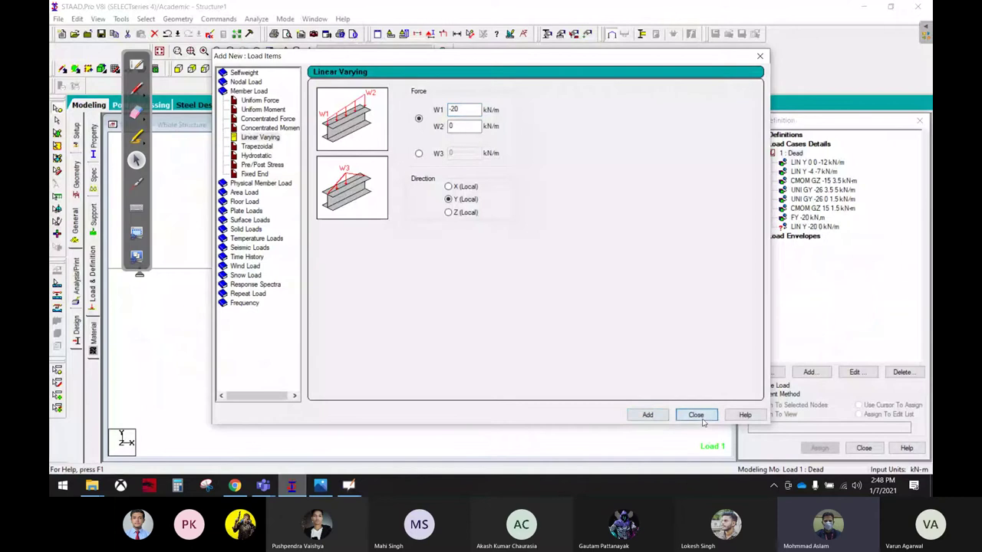
pyautogui.click(696, 414)
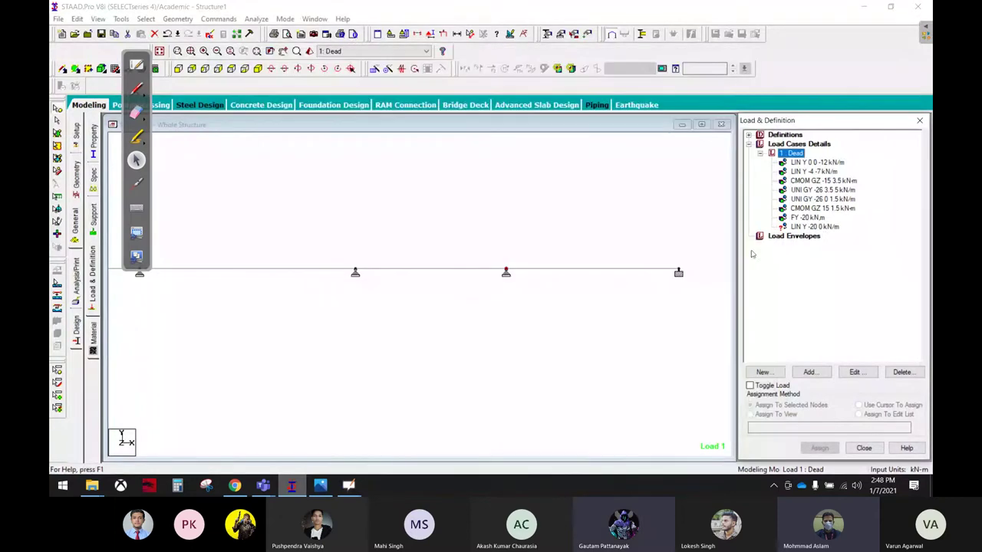
# Change the linear varying load's W1 intensity to -10 kN/m
pyautogui.doubleClick(806, 227)
pyautogui.doubleClick(488, 180)
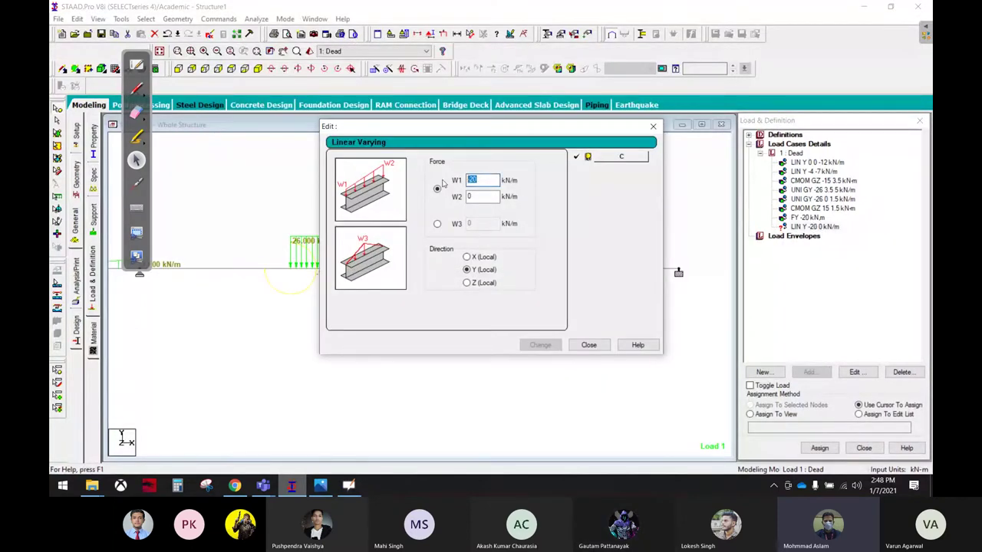
pyautogui.write('-')
pyautogui.click(540, 345)
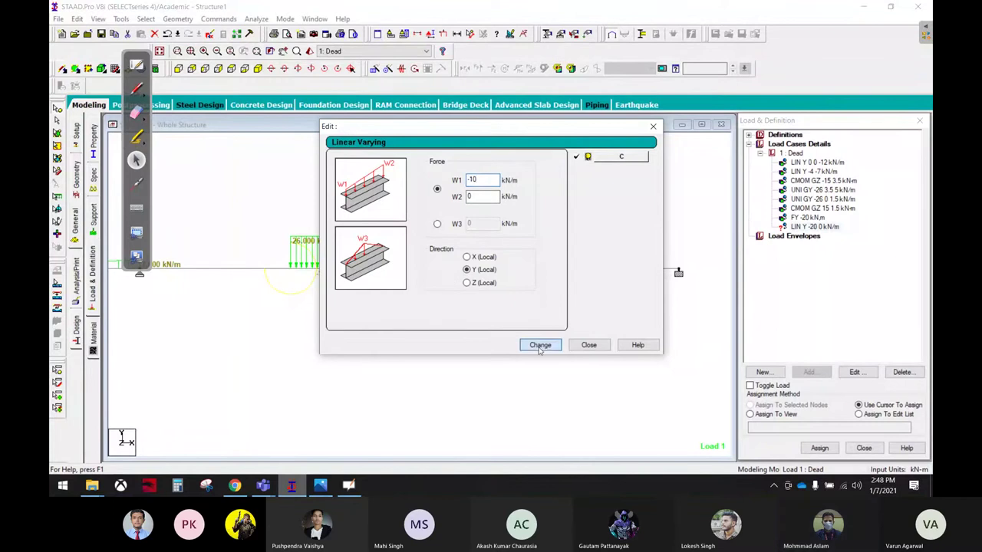
pyautogui.click(588, 345)
# Assign the linear varying load to the last beam span, beam 5
pyautogui.click(647, 273)
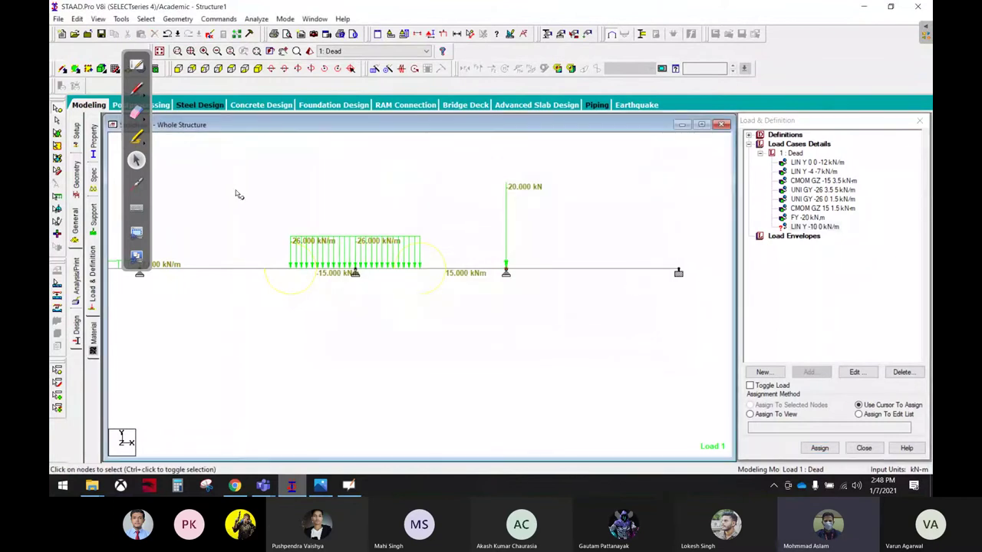
pyautogui.click(590, 272)
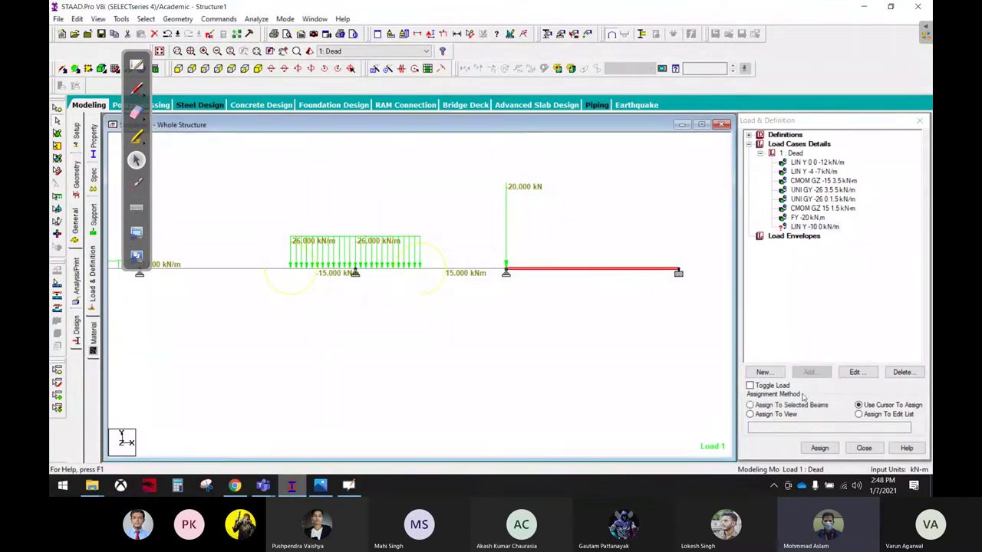
pyautogui.click(750, 405)
pyautogui.click(820, 448)
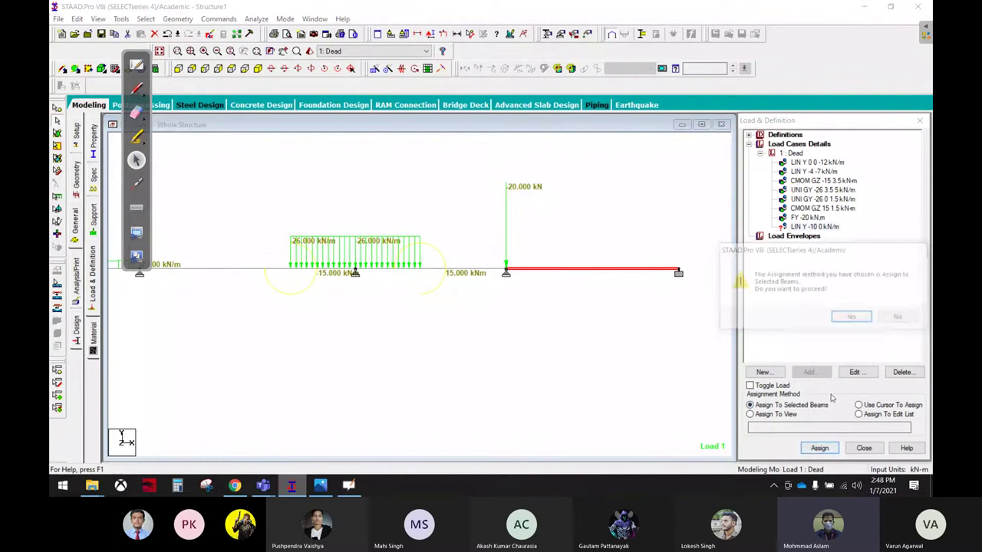
pyautogui.click(853, 319)
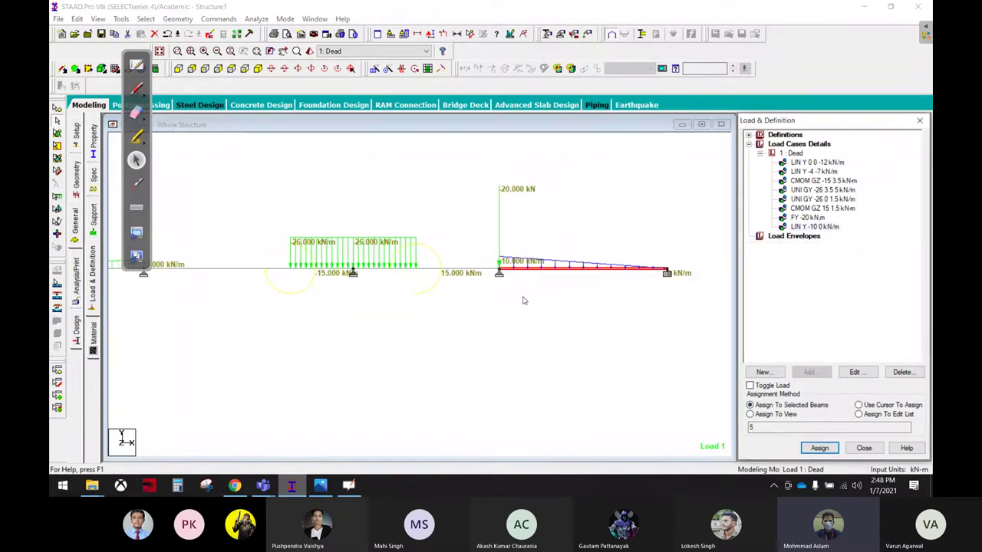
# Accept the Auto Save prompt and save the modified structure
pyautogui.scroll(-1, 376, 302)
pyautogui.scroll(-2, 314, 324)
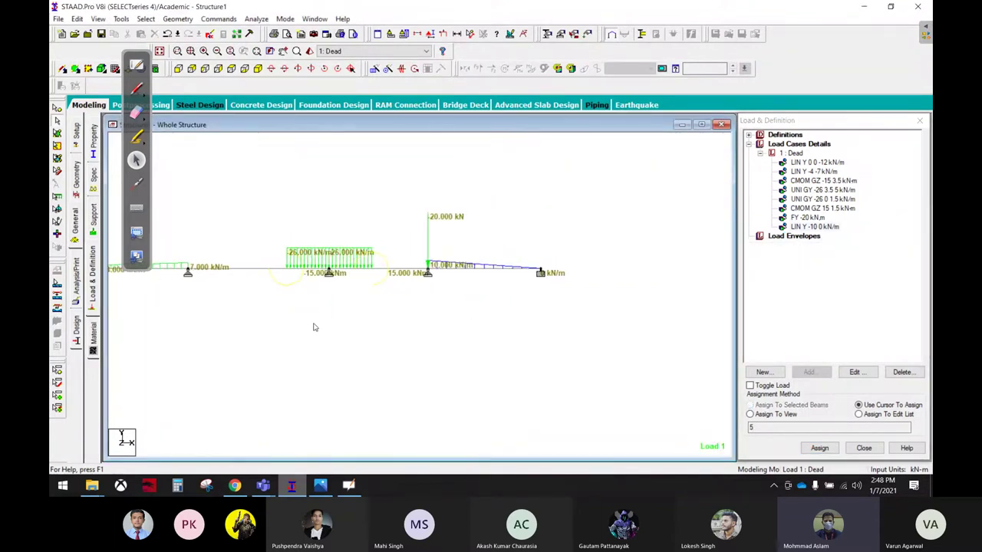
pyautogui.moveTo(268, 325)
pyautogui.mouseDown(button='middle')
pyautogui.moveTo(421, 308)
pyautogui.moveTo(379, 307)
pyautogui.mouseUp(button='middle')
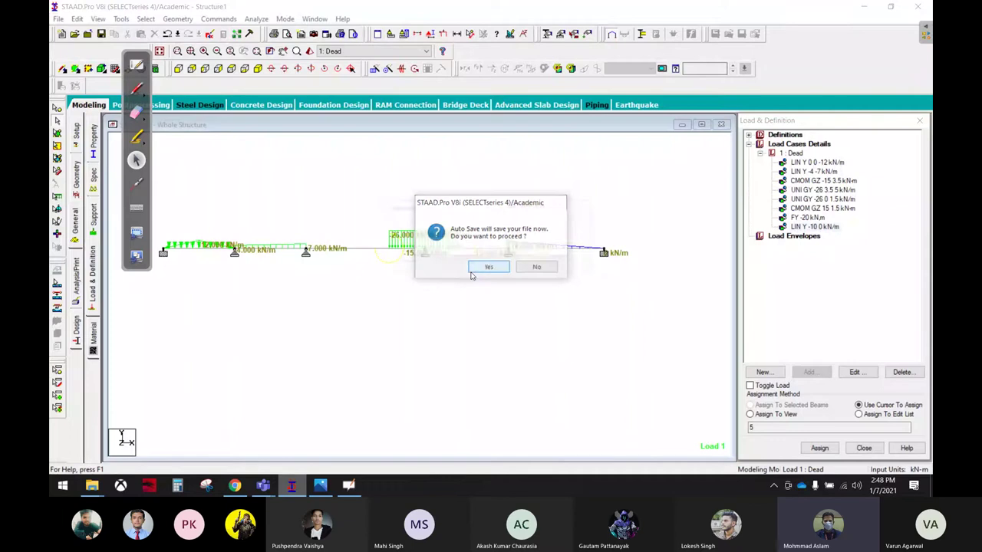
pyautogui.click(488, 267)
pyautogui.click(417, 256)
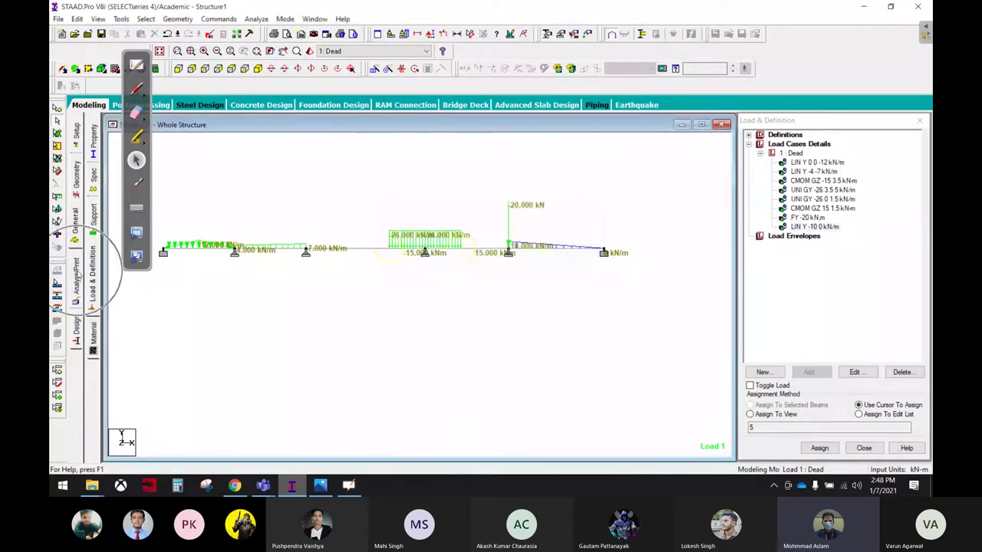
# Add a Print All command under Analysis/Print
pyautogui.click(75, 280)
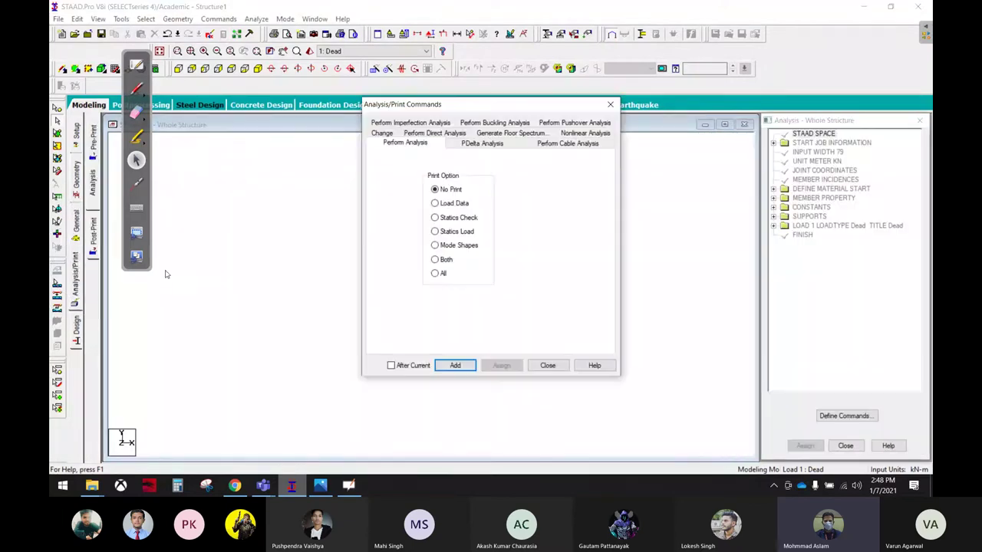
pyautogui.click(435, 273)
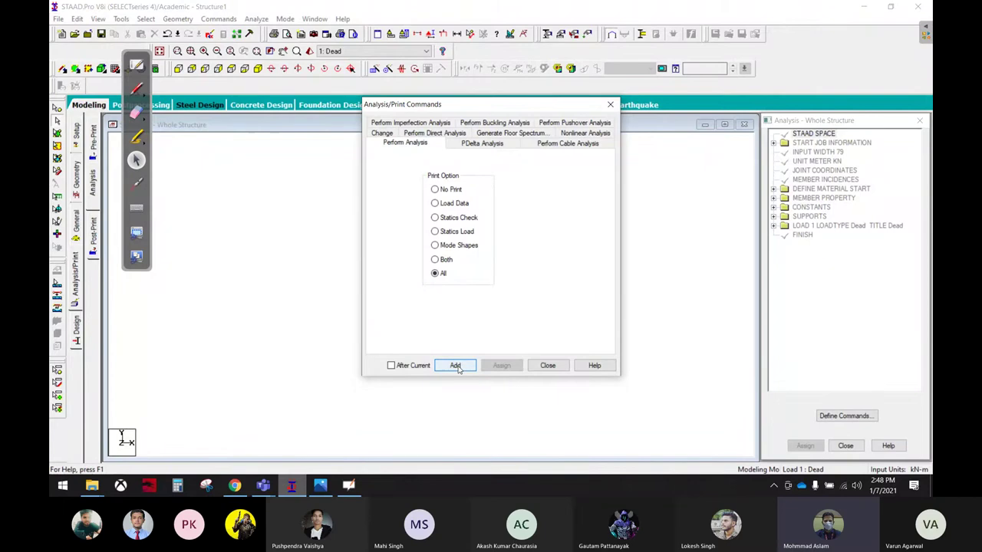
pyautogui.click(456, 366)
pyautogui.click(547, 366)
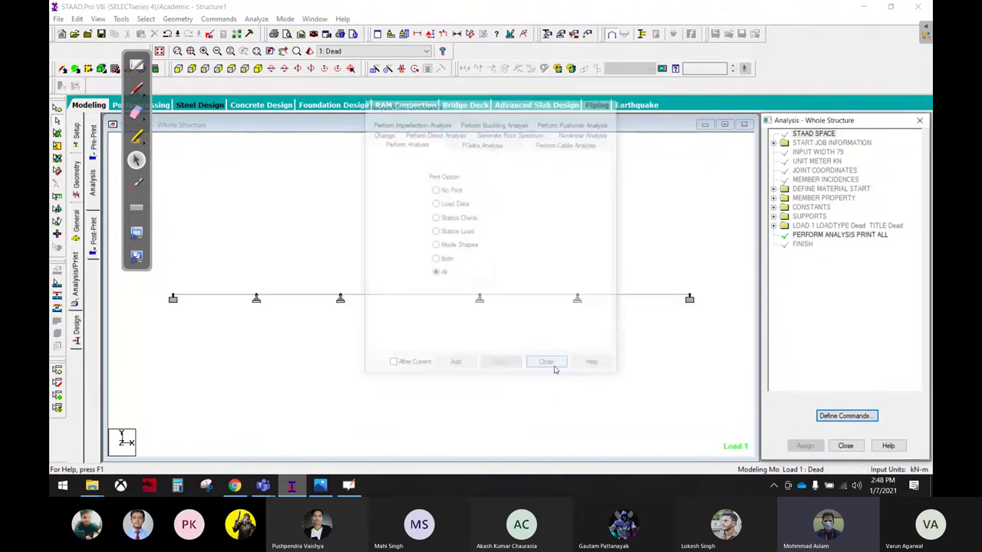
# Run the analysis, finishing with 0 errors, and display the Bending Z diagram
pyautogui.click(257, 18)
pyautogui.click(284, 32)
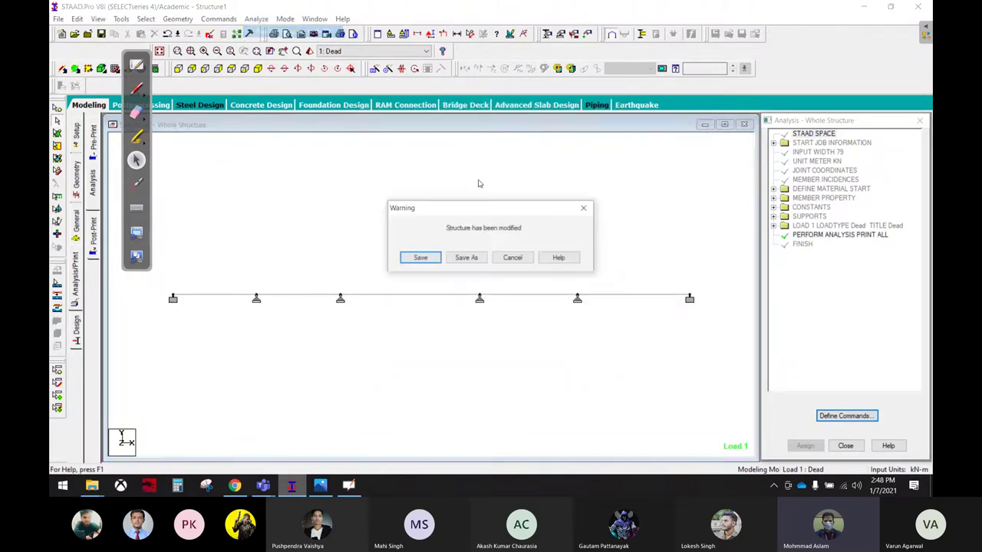
pyautogui.click(427, 258)
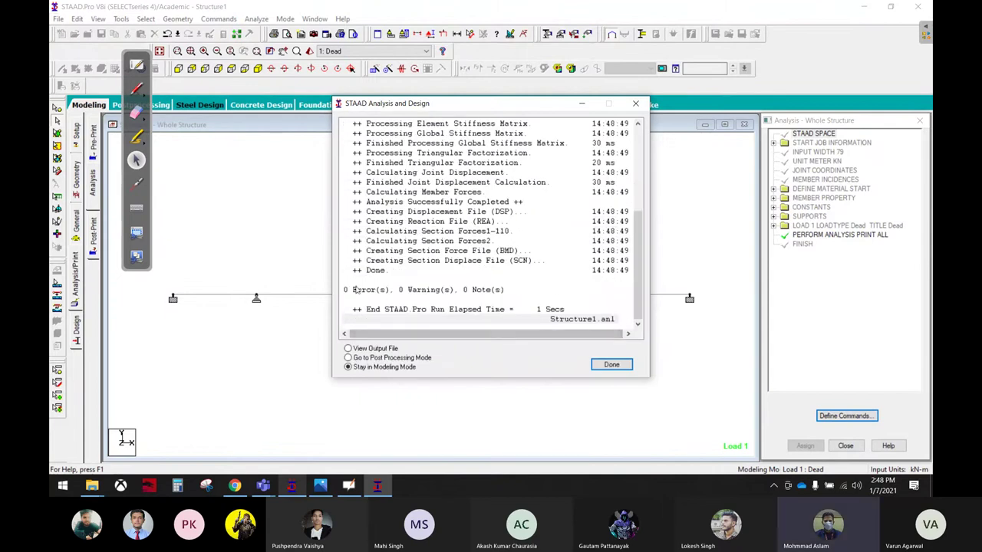
pyautogui.click(611, 365)
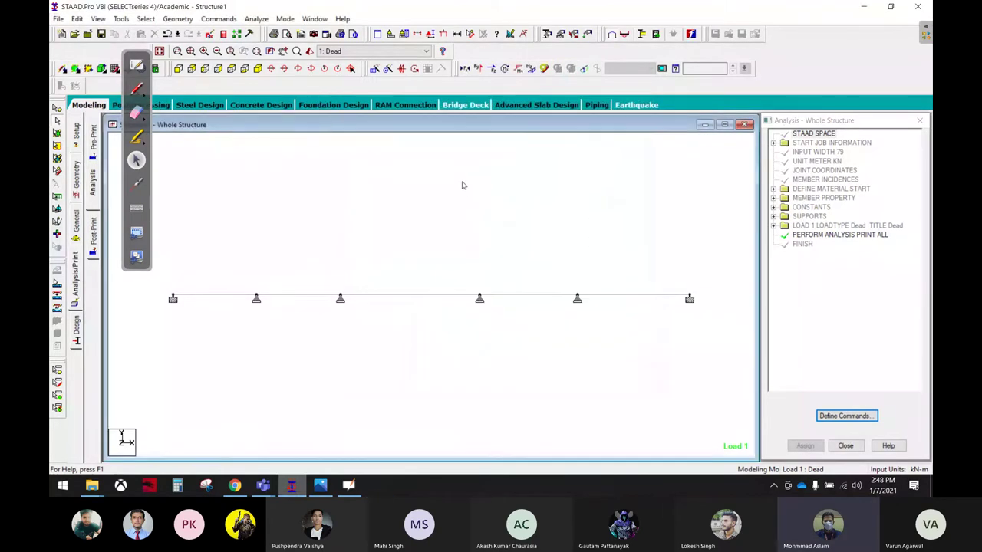
pyautogui.click(531, 69)
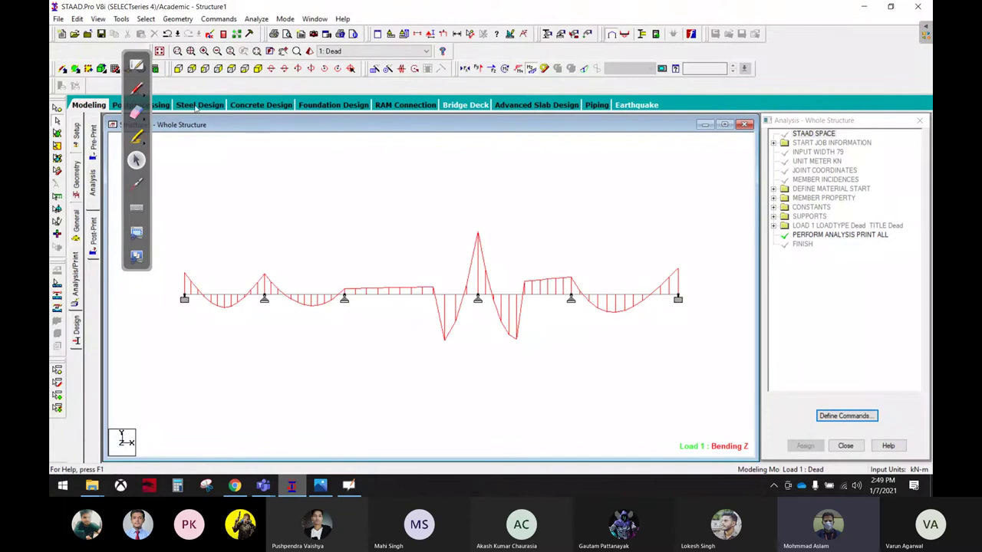
# Enter Post Processing for the Dead load case and show the bending moment diagram
pyautogui.click(165, 106)
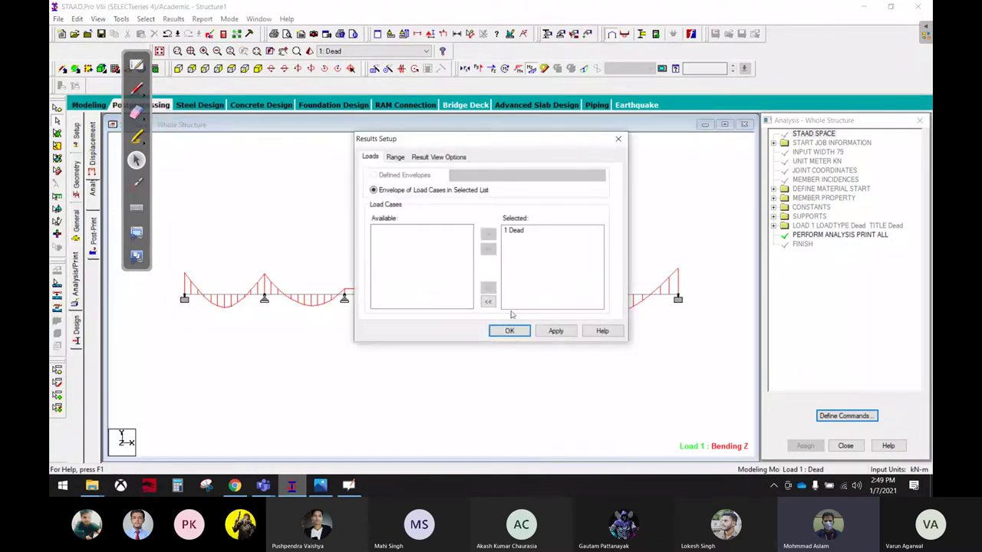
pyautogui.click(509, 330)
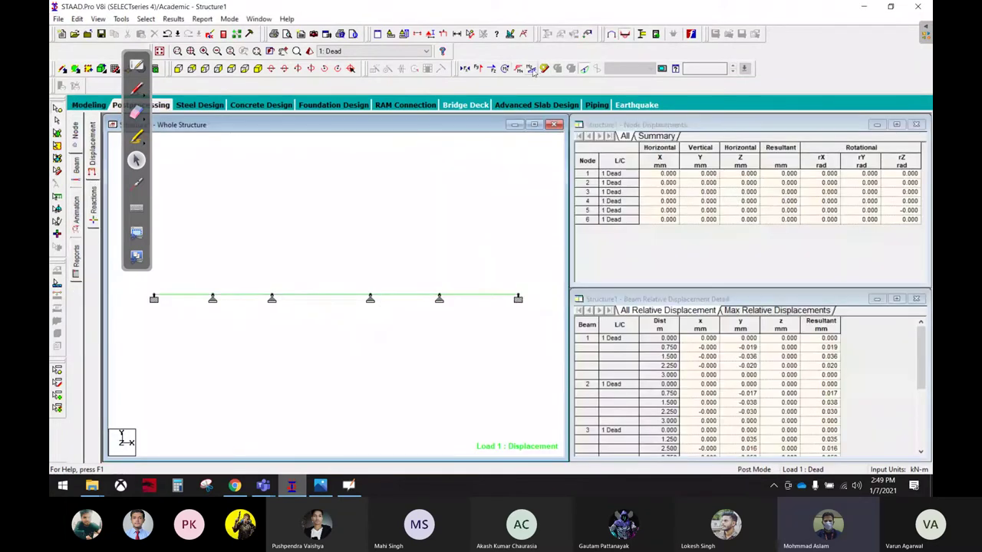
pyautogui.click(531, 68)
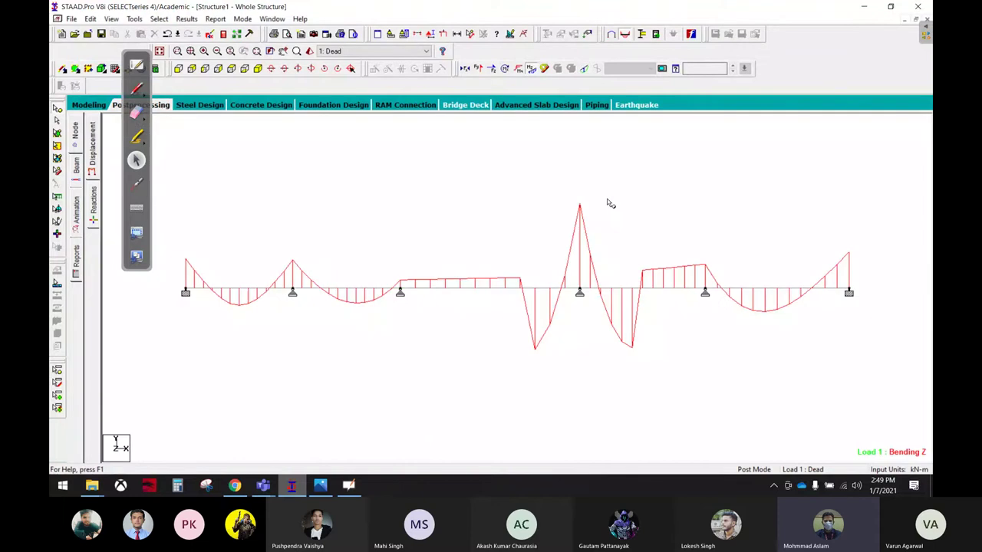
# Annotate the maximum bending moment values, then display the Shear Y diagram
pyautogui.click(187, 21)
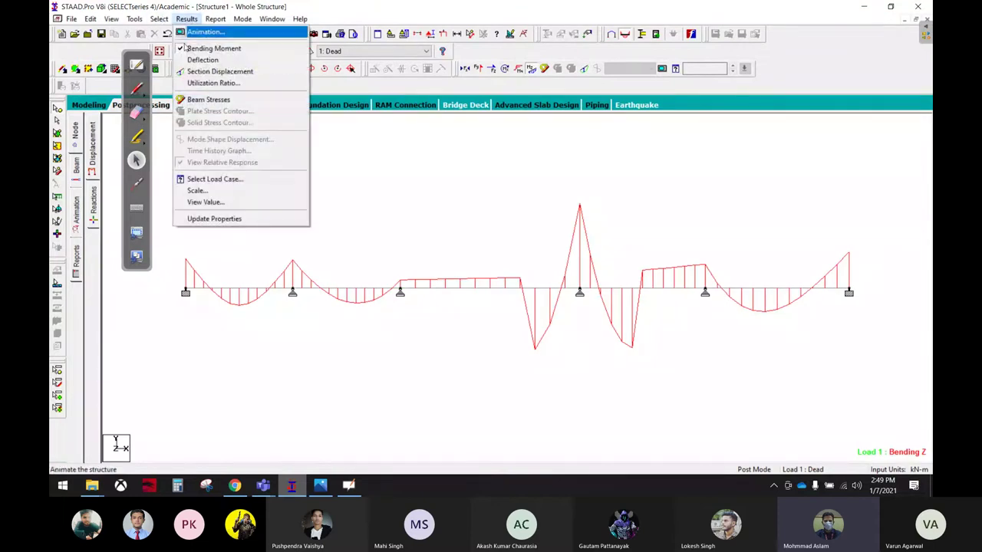
pyautogui.click(211, 203)
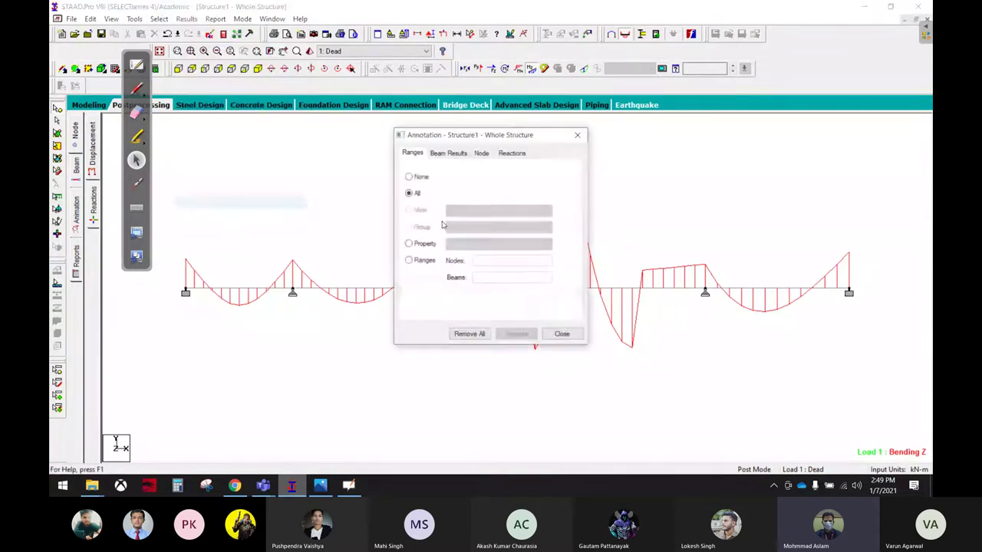
pyautogui.click(453, 153)
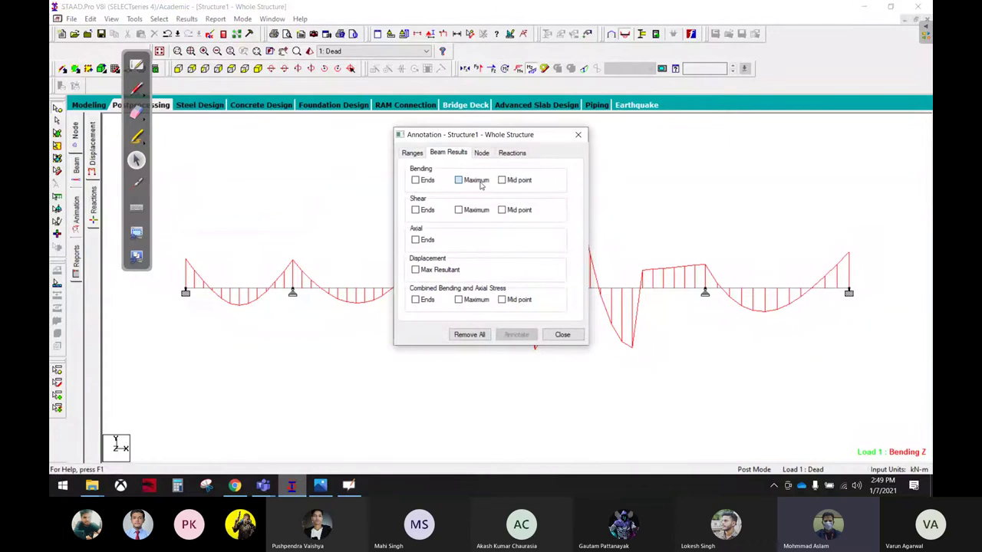
pyautogui.click(477, 181)
pyautogui.click(516, 334)
pyautogui.click(563, 335)
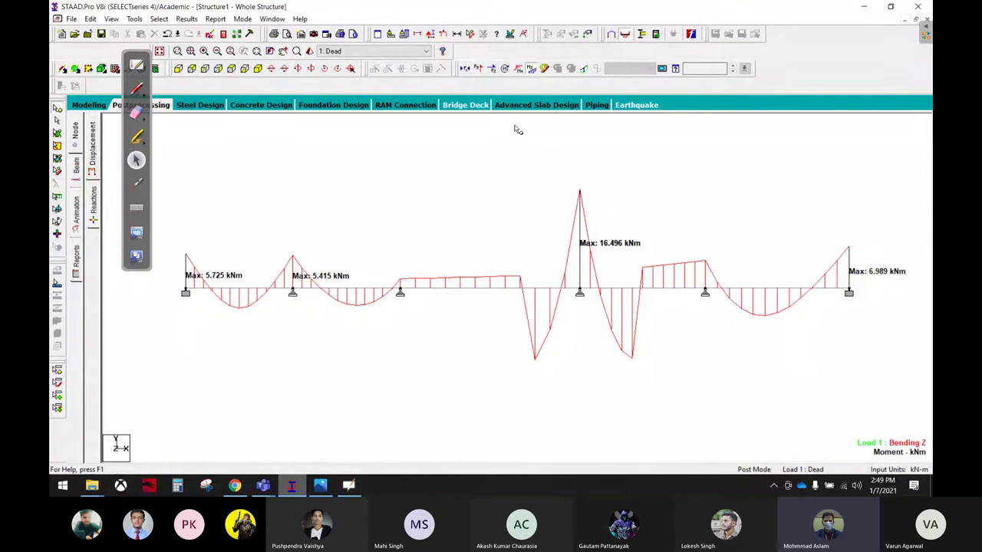
pyautogui.click(476, 69)
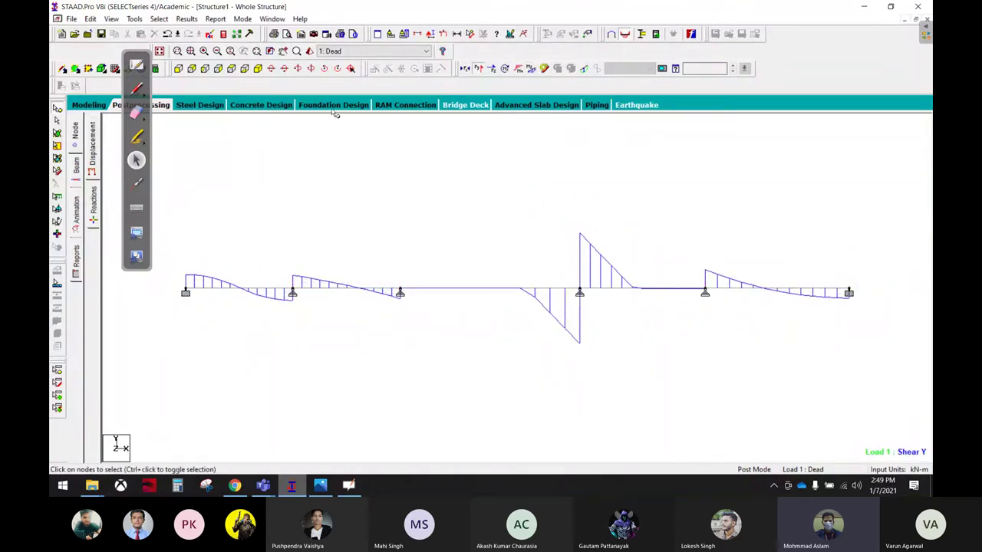
# Annotate the maximum shear values along the beam
pyautogui.click(186, 18)
pyautogui.click(230, 201)
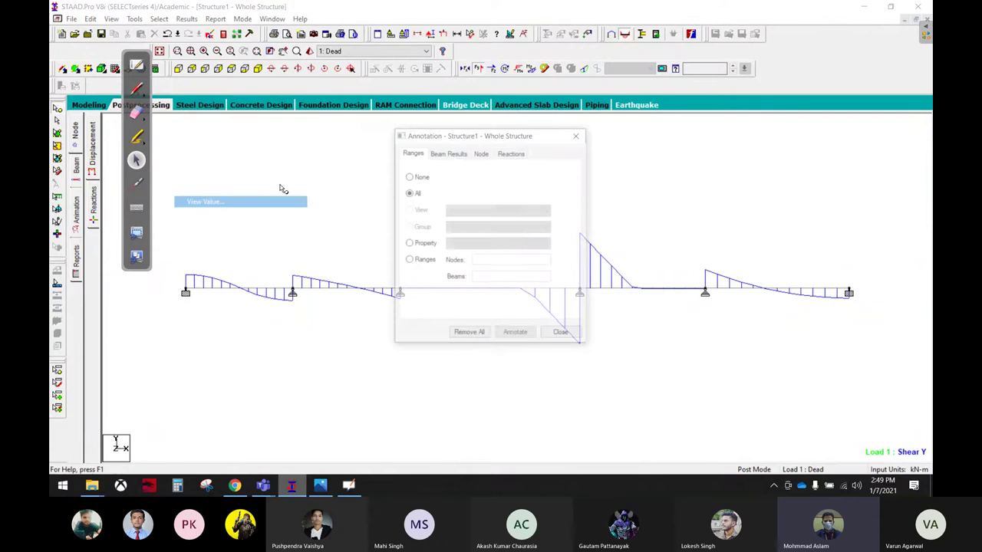
pyautogui.click(448, 152)
pyautogui.click(461, 183)
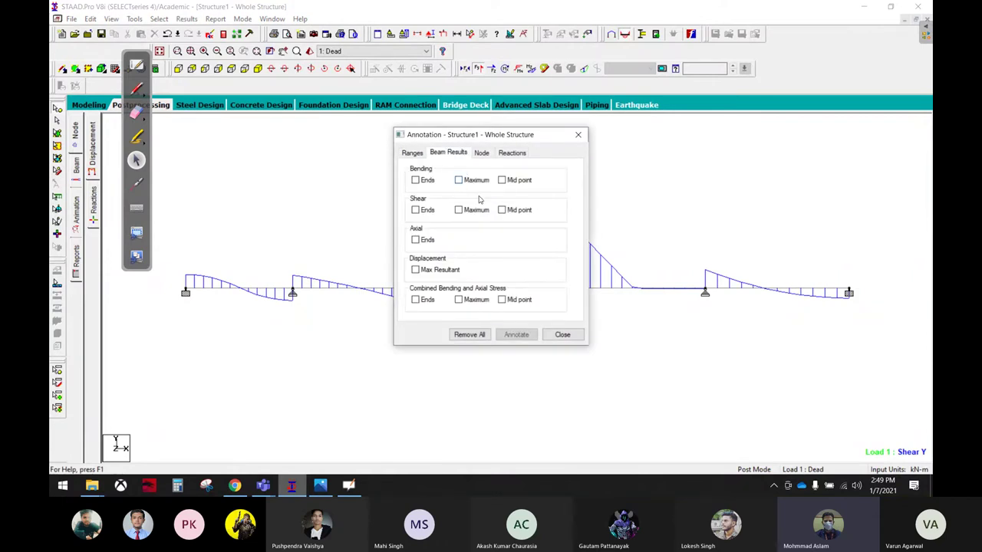
pyautogui.click(477, 210)
pyautogui.click(516, 334)
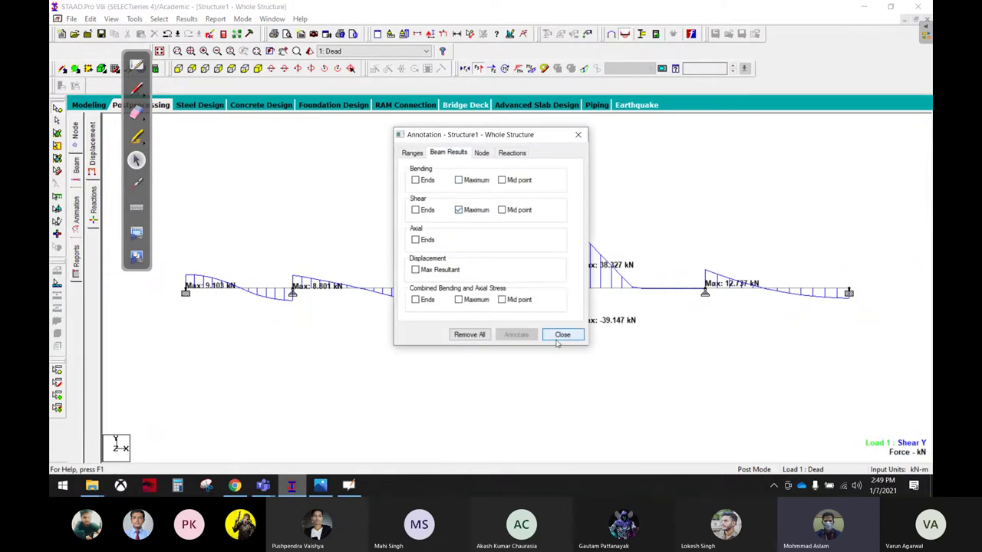
pyautogui.click(562, 335)
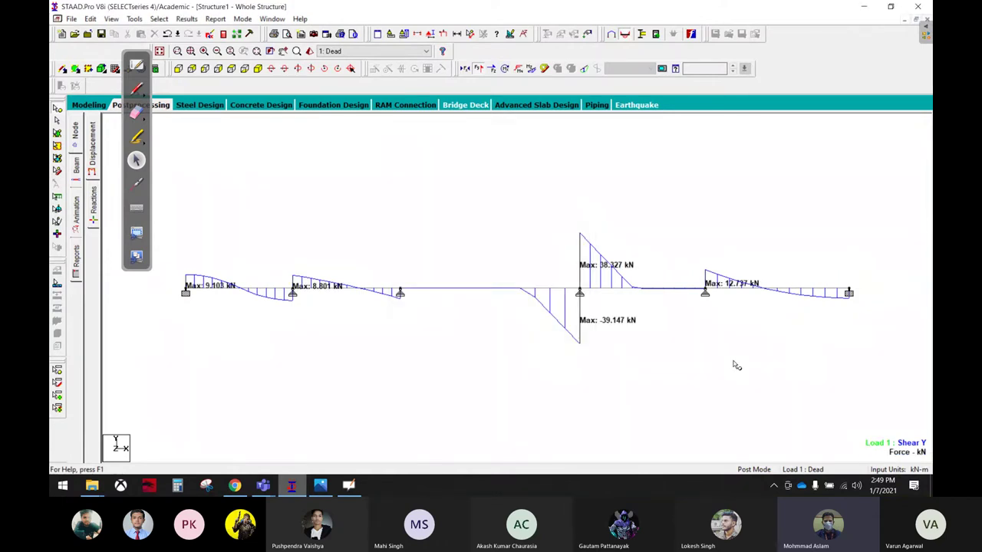
# Show the deflected shape, label maximum displacements, then switch the deflection plot off
pyautogui.click(479, 69)
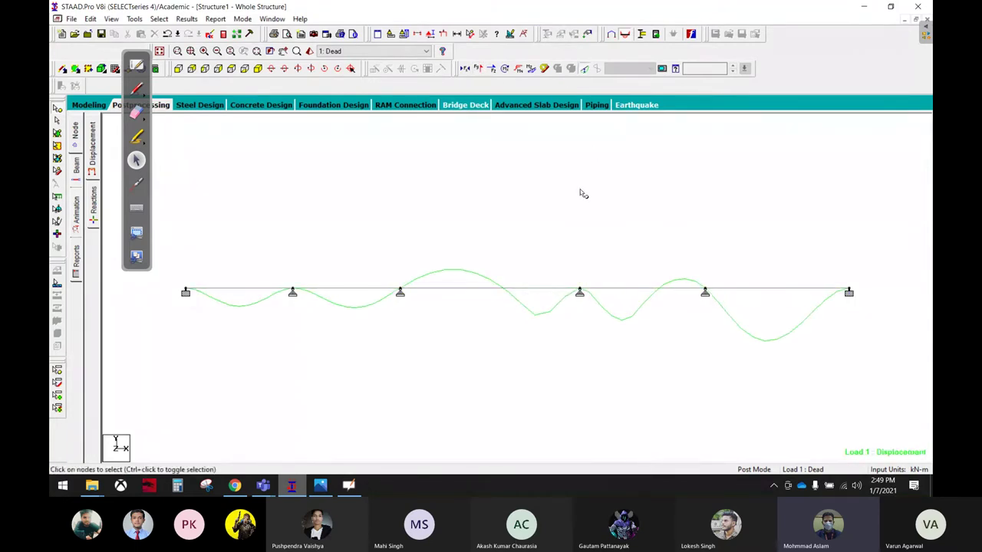
pyautogui.click(187, 19)
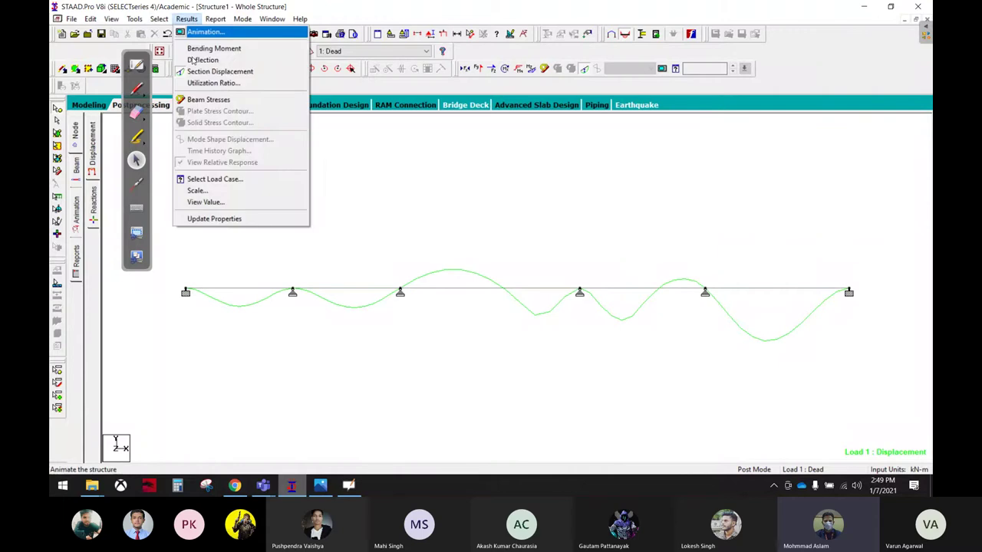
pyautogui.click(253, 202)
pyautogui.click(512, 153)
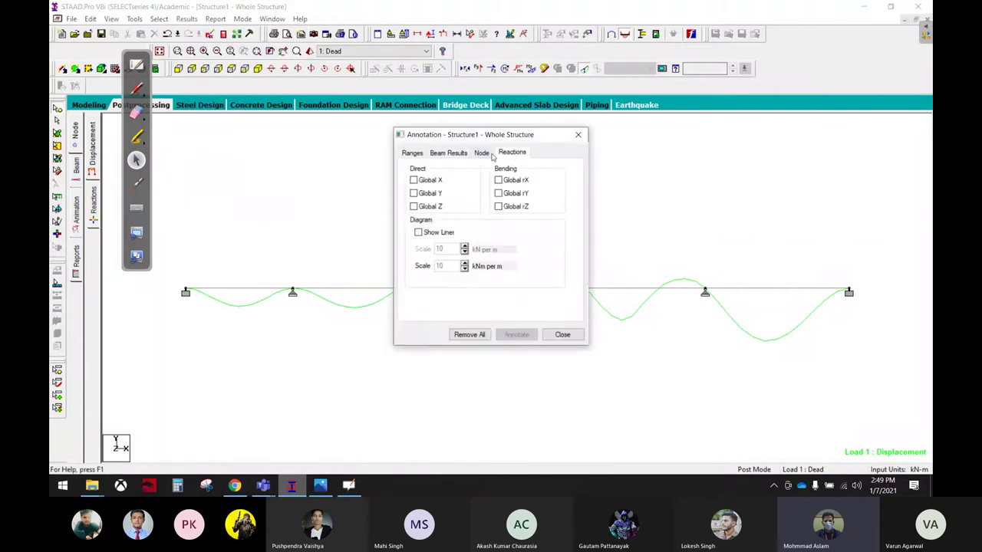
pyautogui.click(481, 154)
pyautogui.click(457, 153)
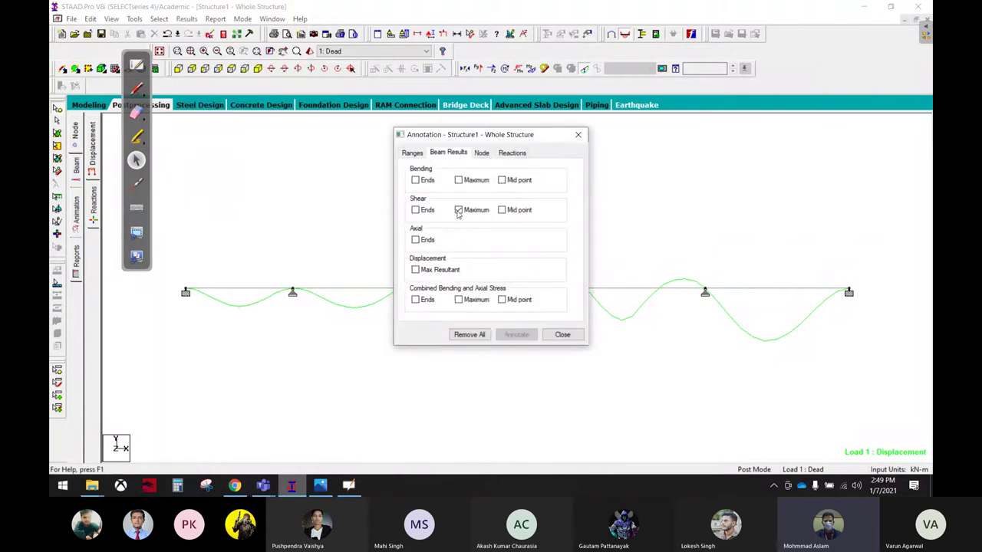
pyautogui.click(441, 270)
pyautogui.click(516, 334)
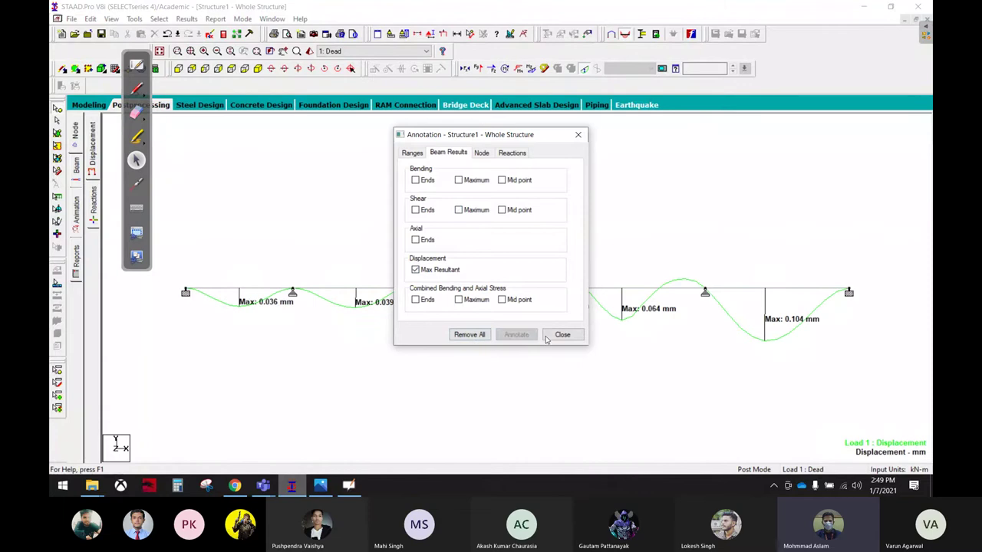
pyautogui.click(563, 335)
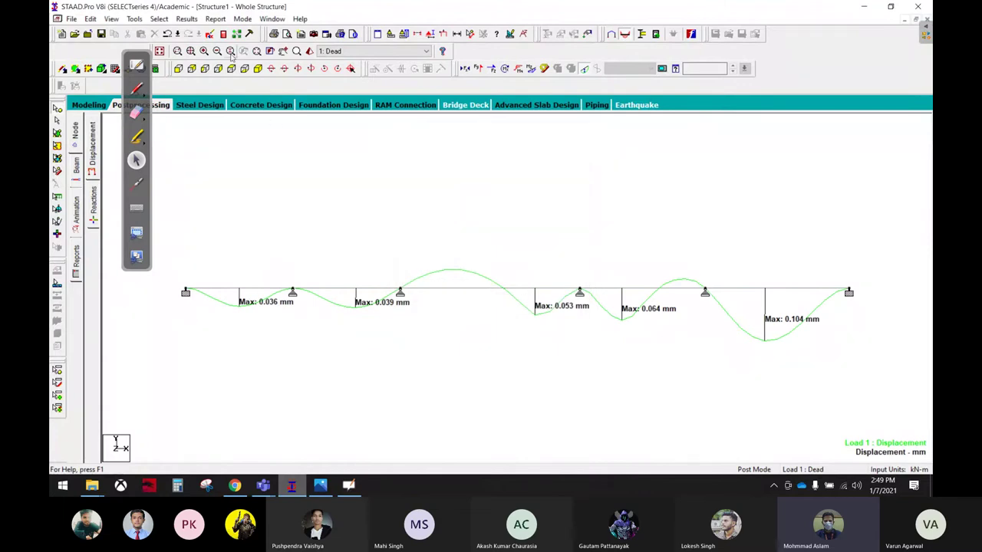
pyautogui.click(582, 69)
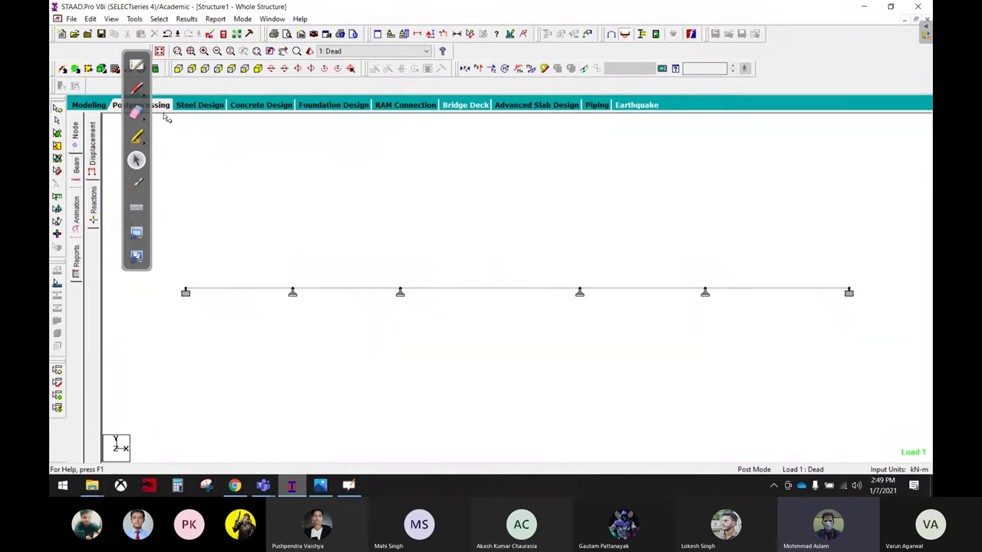
pyautogui.click(137, 64)
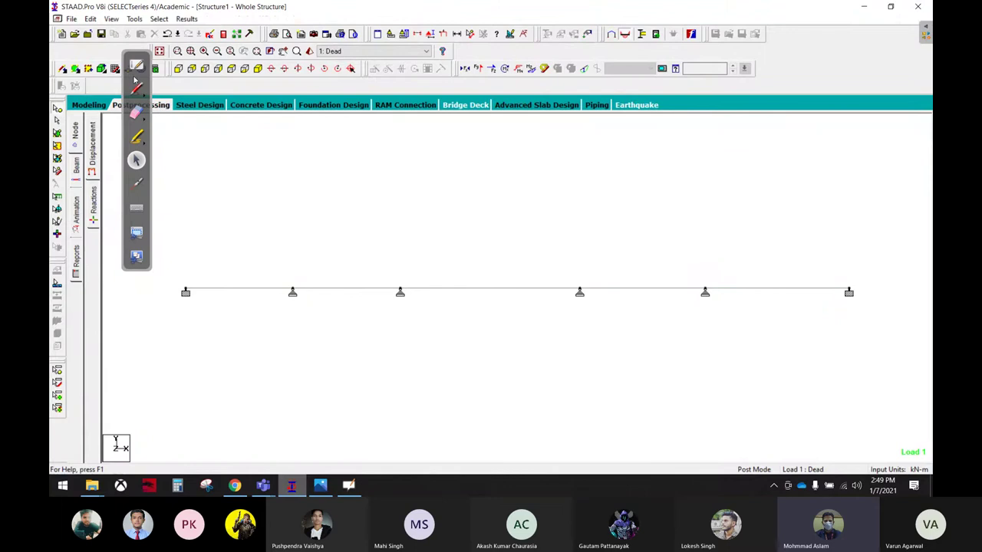
pyautogui.click(871, 15)
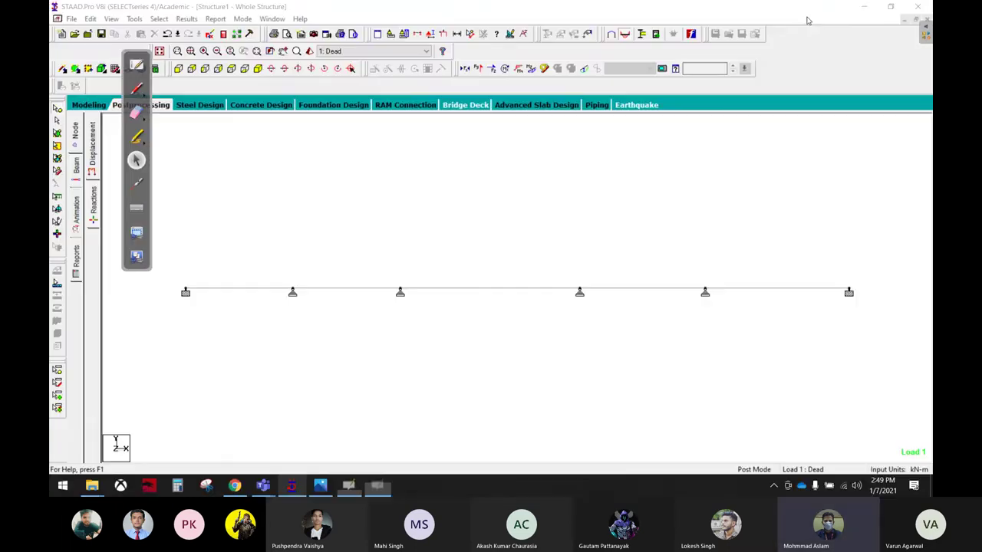
pyautogui.click(137, 86)
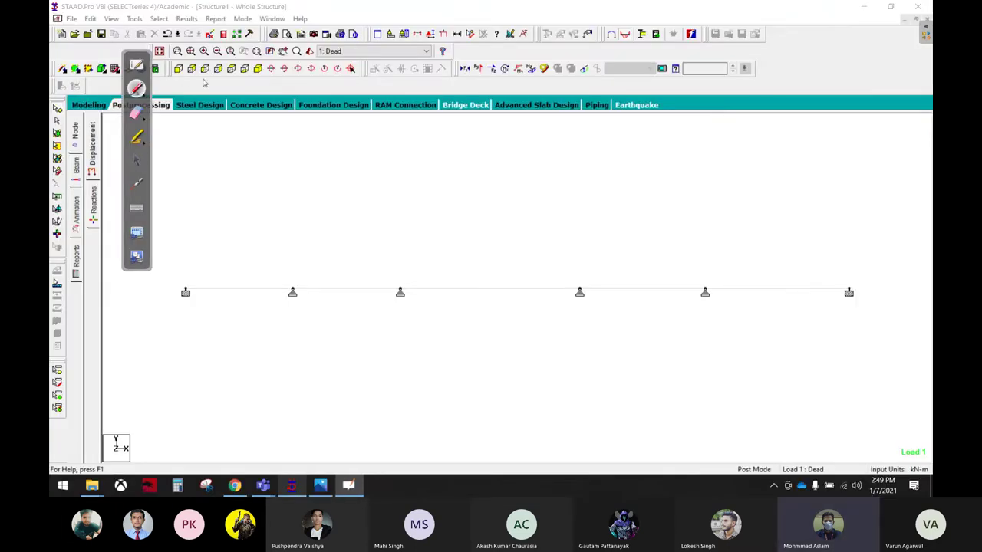
pyautogui.click(136, 64)
pyautogui.click(875, 21)
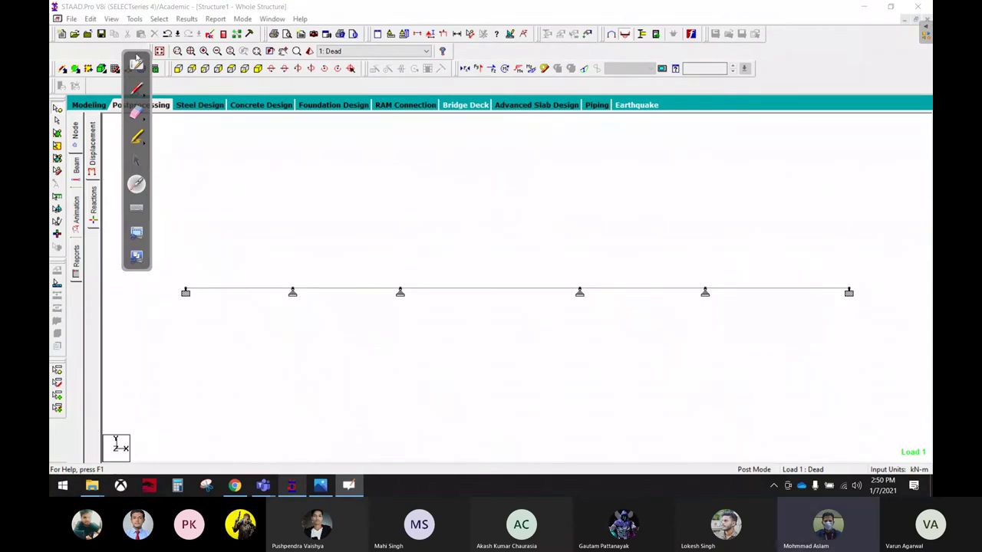
pyautogui.click(137, 65)
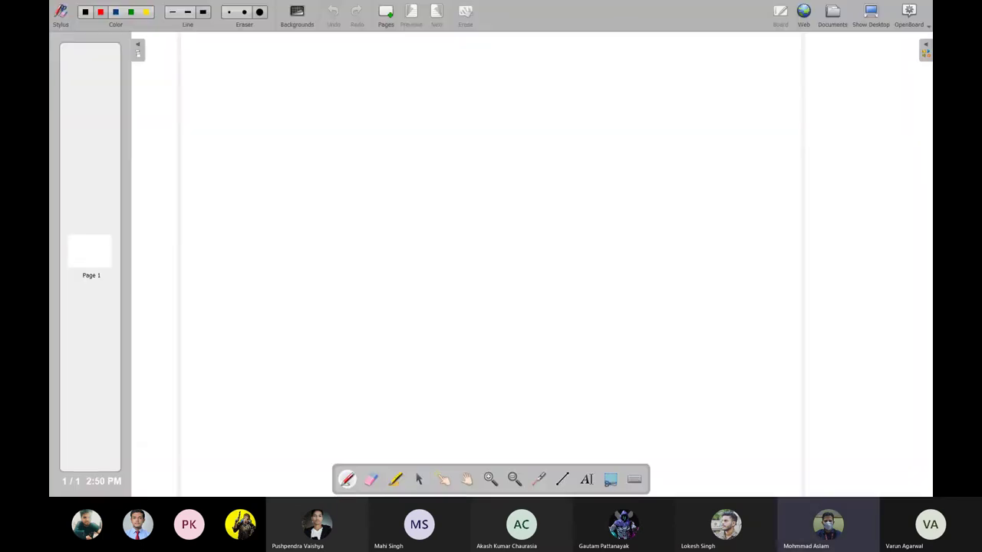
pyautogui.click(871, 17)
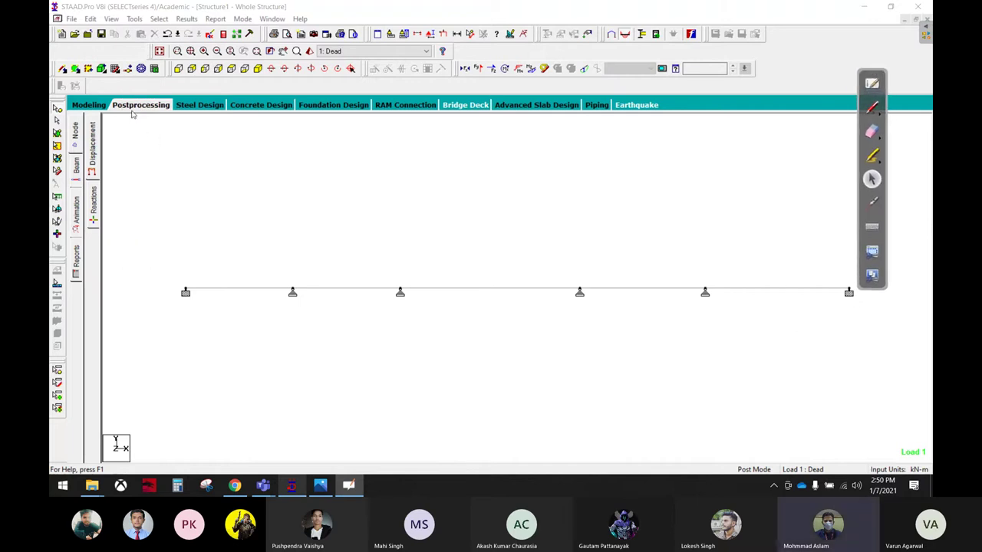
pyautogui.click(137, 109)
# Show the support reactions with the Whole Structure view maximized and Select Text active
pyautogui.click(146, 108)
pyautogui.click(93, 201)
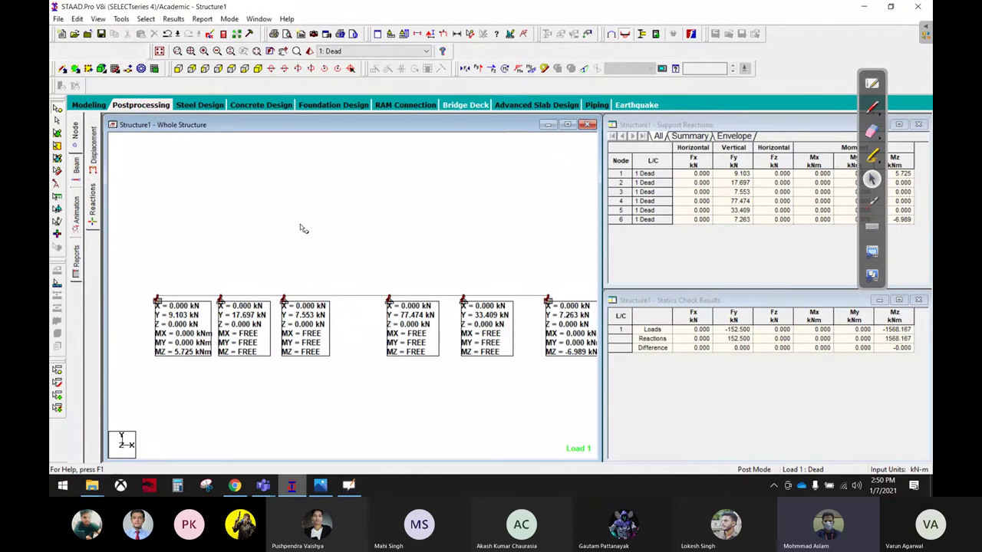
pyautogui.click(569, 125)
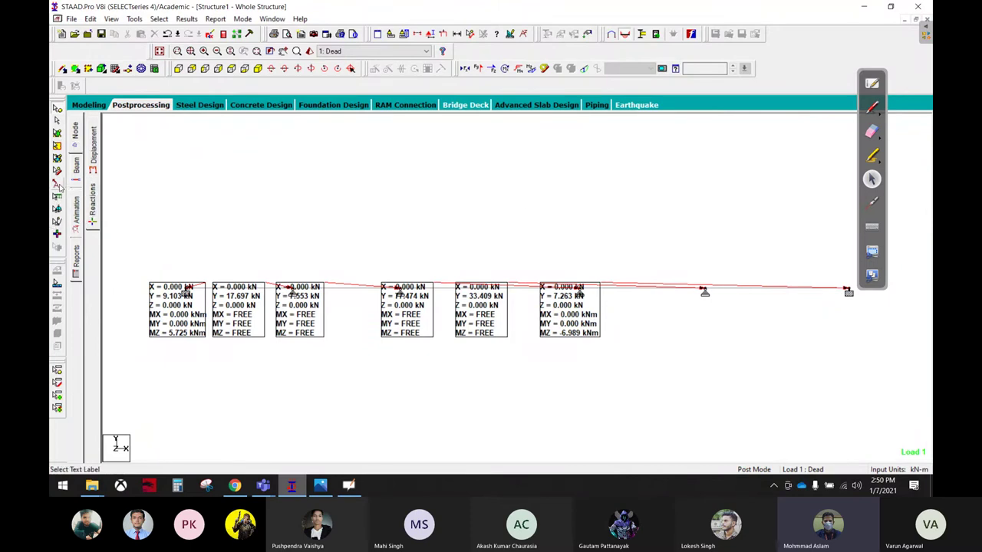
pyautogui.click(58, 187)
pyautogui.click(59, 187)
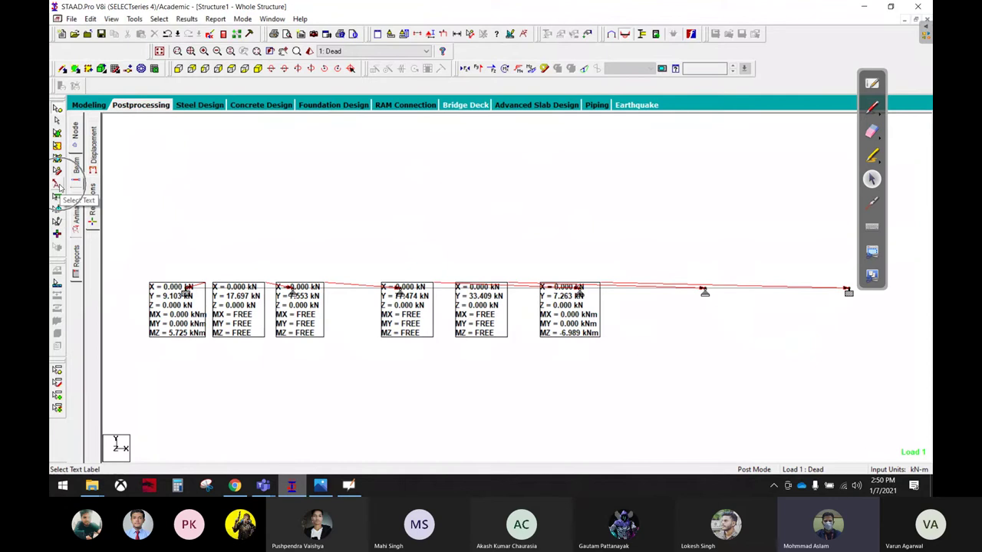
pyautogui.click(58, 186)
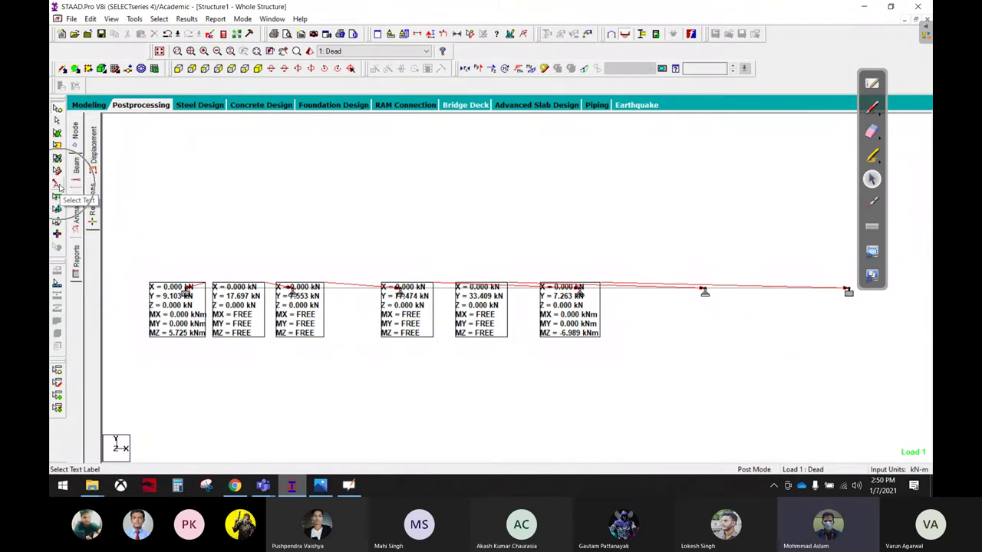
pyautogui.click(59, 187)
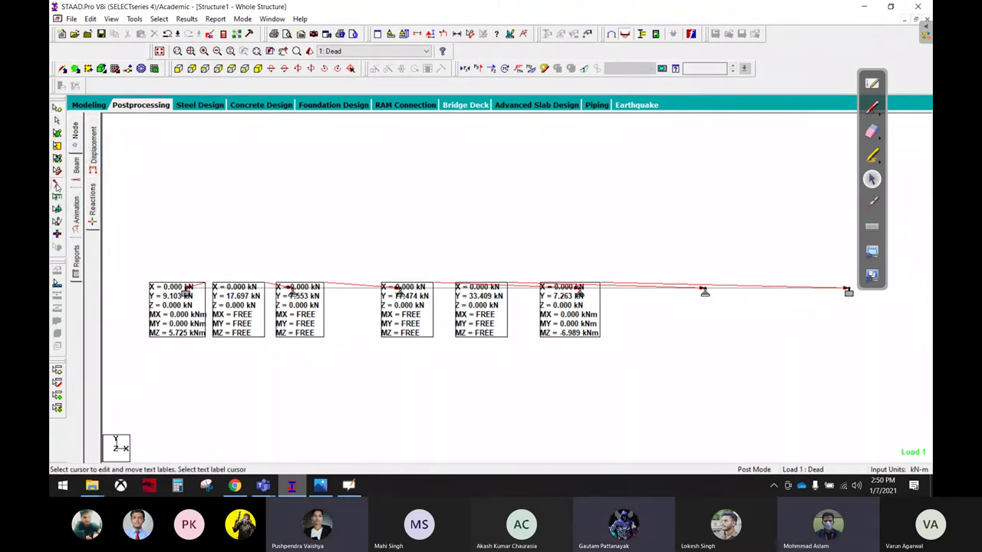
# Drag the six reaction labels (9.103, 17.697, 7.553, 77.474, 33.409, 7.263 kN) above the beam
pyautogui.moveTo(186, 290); pyautogui.dragTo(203, 192)
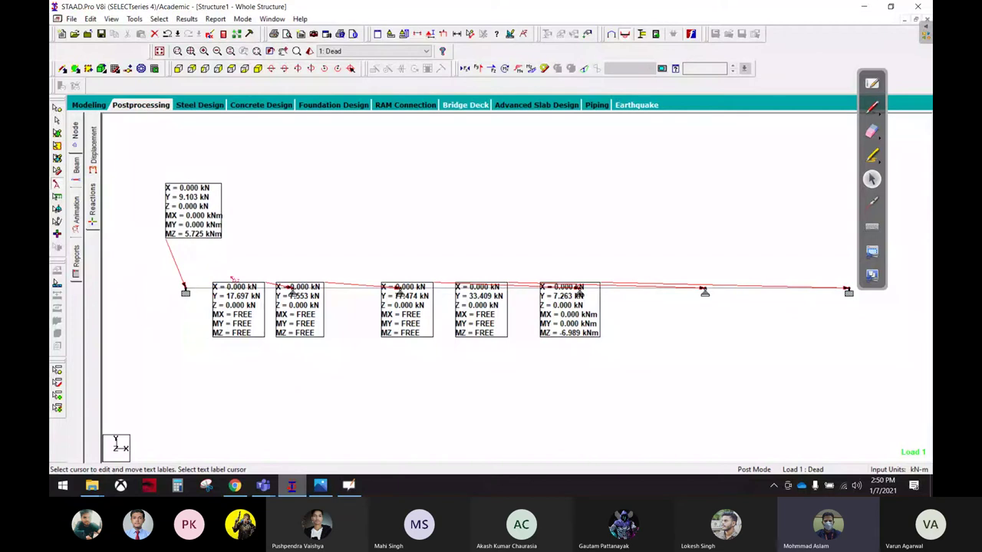
pyautogui.moveTo(237, 323); pyautogui.dragTo(277, 217)
pyautogui.moveTo(299, 310); pyautogui.dragTo(393, 200)
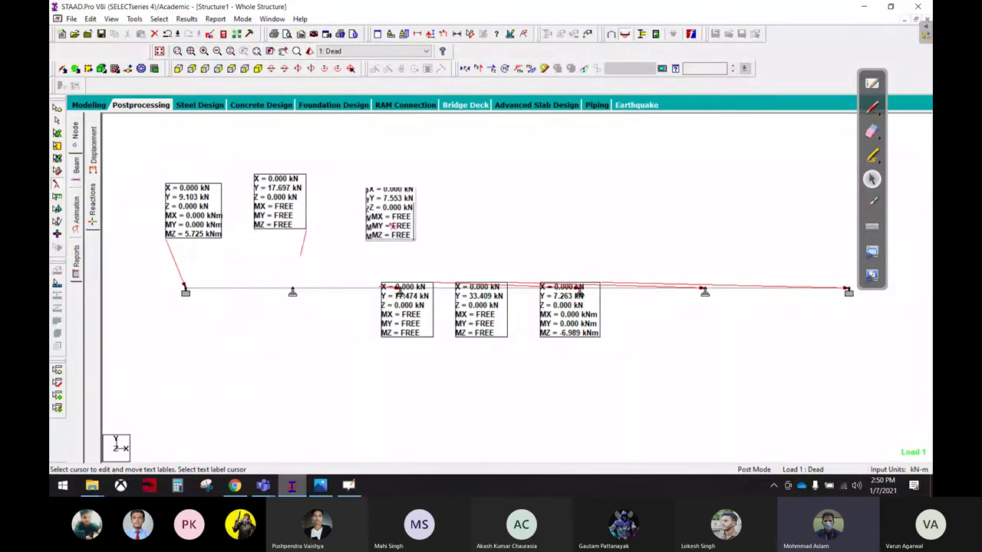
pyautogui.moveTo(407, 309)
pyautogui.mouseDown()
pyautogui.moveTo(473, 240)
pyautogui.moveTo(488, 183)
pyautogui.mouseUp()
pyautogui.moveTo(481, 310); pyautogui.dragTo(605, 193)
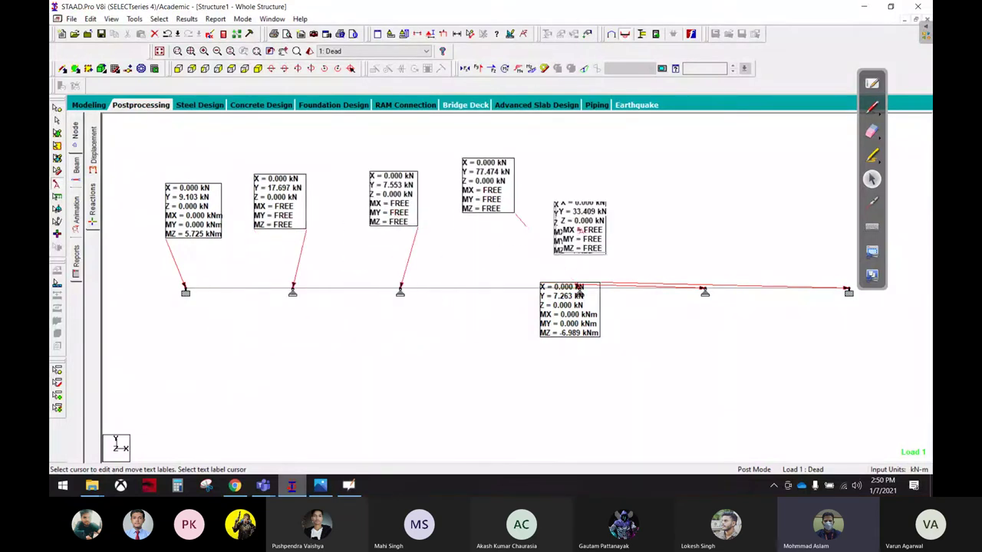
pyautogui.moveTo(585, 313)
pyautogui.mouseDown()
pyautogui.moveTo(657, 270)
pyautogui.moveTo(791, 163)
pyautogui.mouseUp()
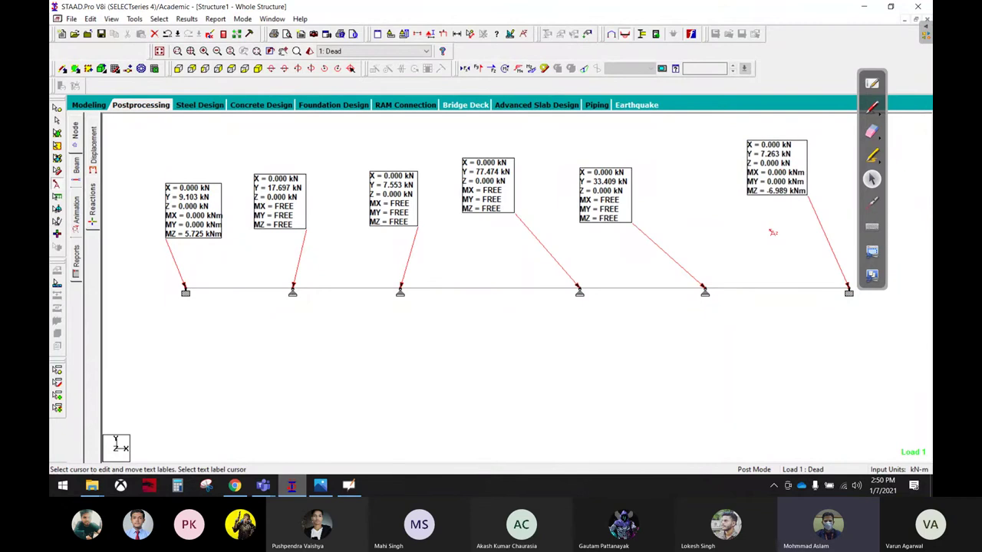
# Fine-tune the 33.409, 7.263, 77.474, 7.553 and 17.697 kN labels so each reads clearly
pyautogui.moveTo(619, 201)
pyautogui.mouseDown()
pyautogui.moveTo(662, 190)
pyautogui.moveTo(677, 212)
pyautogui.mouseUp()
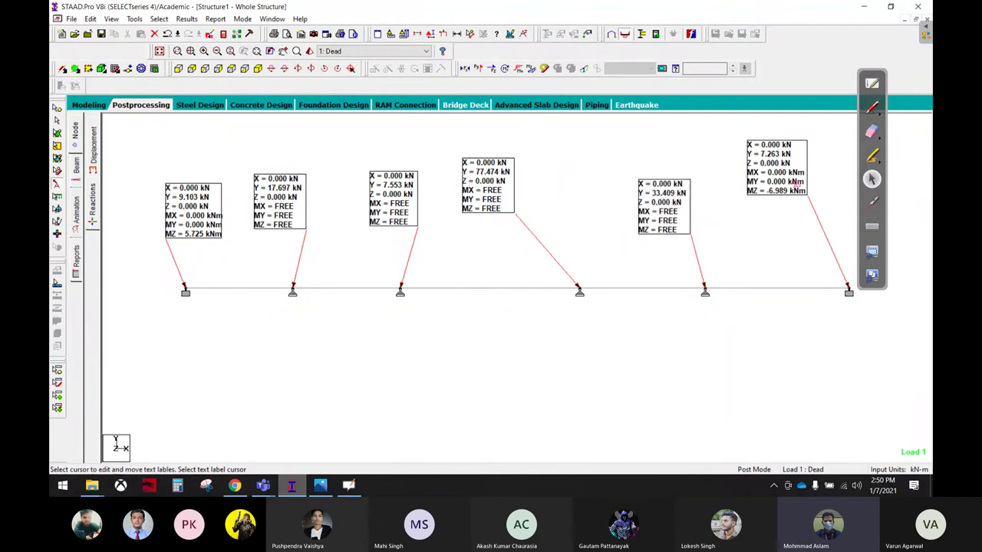
pyautogui.moveTo(791, 173); pyautogui.dragTo(811, 223)
pyautogui.moveTo(497, 188); pyautogui.dragTo(532, 227)
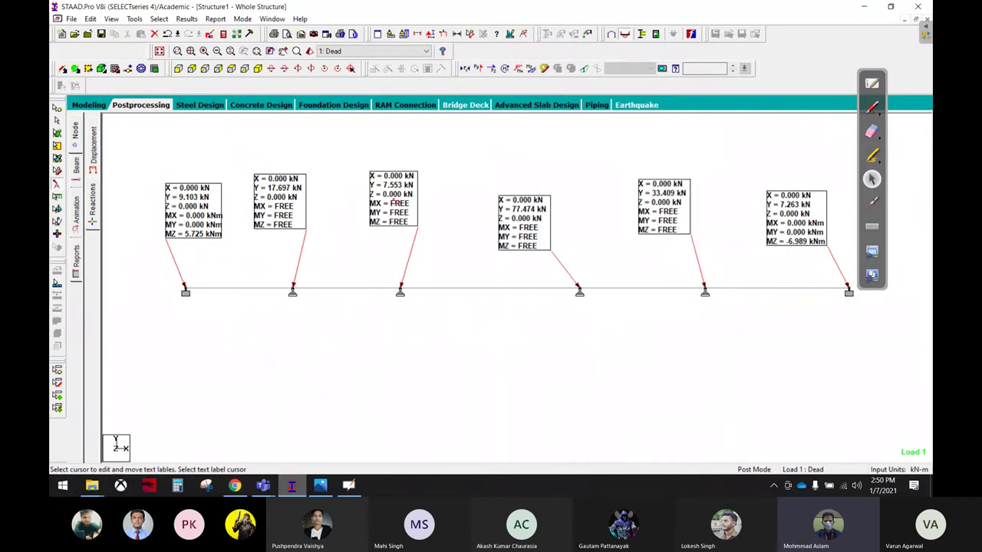
pyautogui.moveTo(397, 202); pyautogui.dragTo(416, 222)
pyautogui.moveTo(289, 188); pyautogui.dragTo(300, 211)
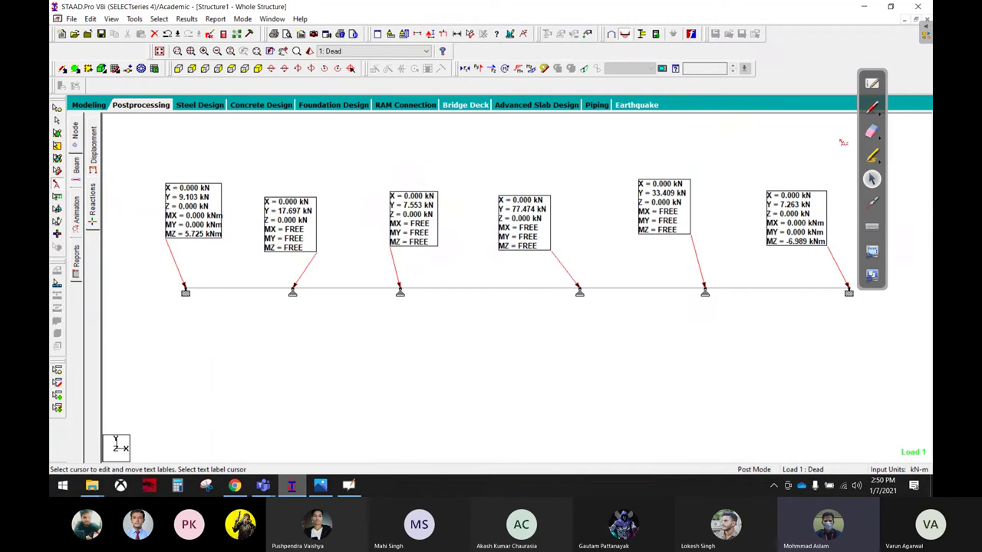
pyautogui.click(872, 108)
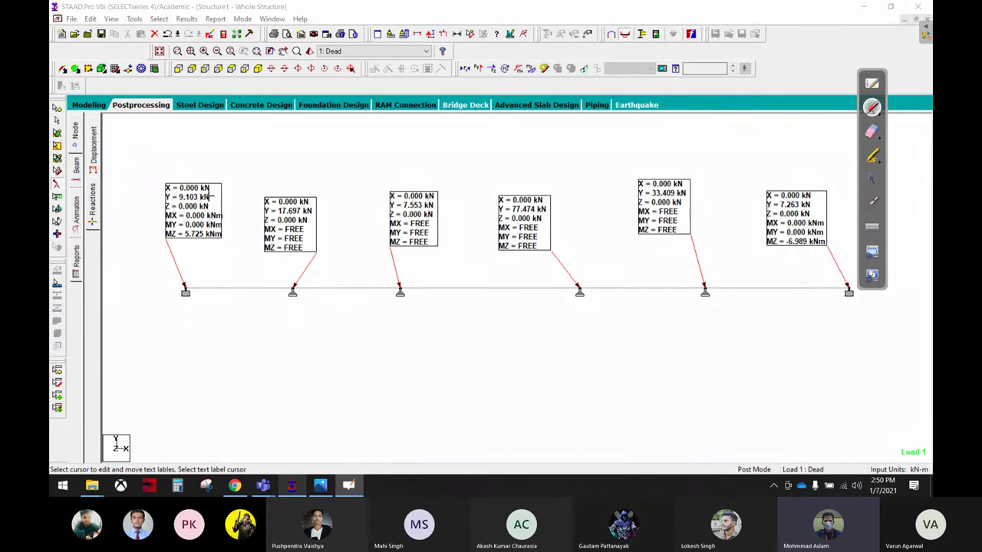
pyautogui.moveTo(215, 199); pyautogui.dragTo(254, 166)
pyautogui.moveTo(222, 238)
pyautogui.mouseDown()
pyautogui.moveTo(233, 268)
pyautogui.moveTo(256, 251)
pyautogui.moveTo(235, 270)
pyautogui.mouseUp()
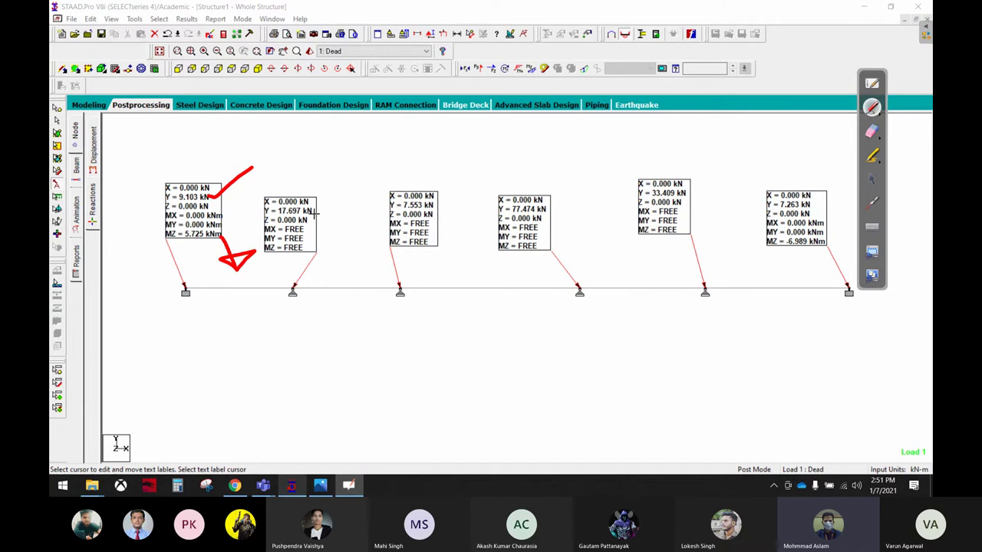
pyautogui.moveTo(311, 211)
pyautogui.mouseDown()
pyautogui.moveTo(333, 210)
pyautogui.moveTo(333, 182)
pyautogui.mouseUp()
pyautogui.moveTo(432, 206)
pyautogui.mouseDown()
pyautogui.moveTo(460, 205)
pyautogui.moveTo(460, 171)
pyautogui.mouseUp()
pyautogui.moveTo(546, 208); pyautogui.dragTo(576, 166)
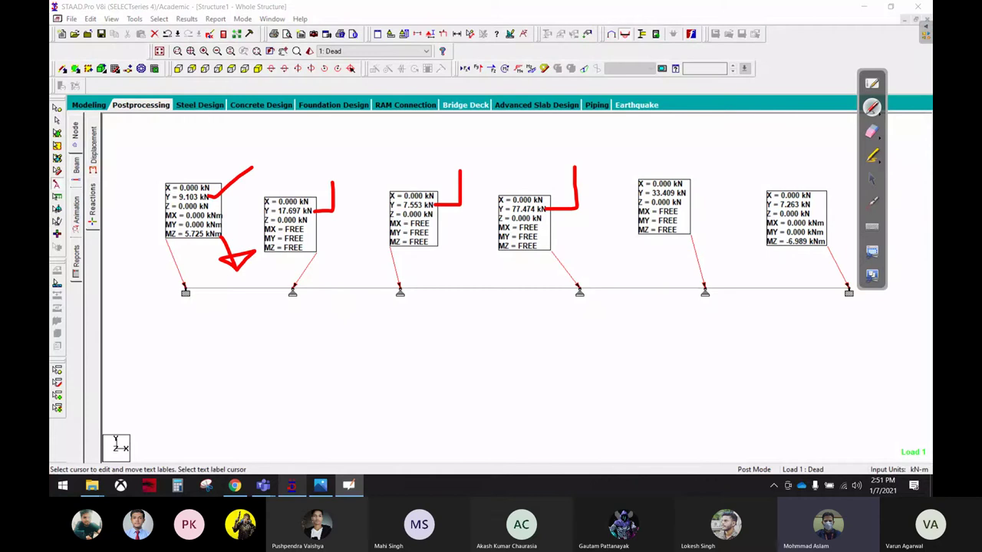
pyautogui.moveTo(681, 193)
pyautogui.mouseDown()
pyautogui.moveTo(714, 191)
pyautogui.moveTo(714, 155)
pyautogui.mouseUp()
pyautogui.moveTo(840, 208); pyautogui.dragTo(848, 187)
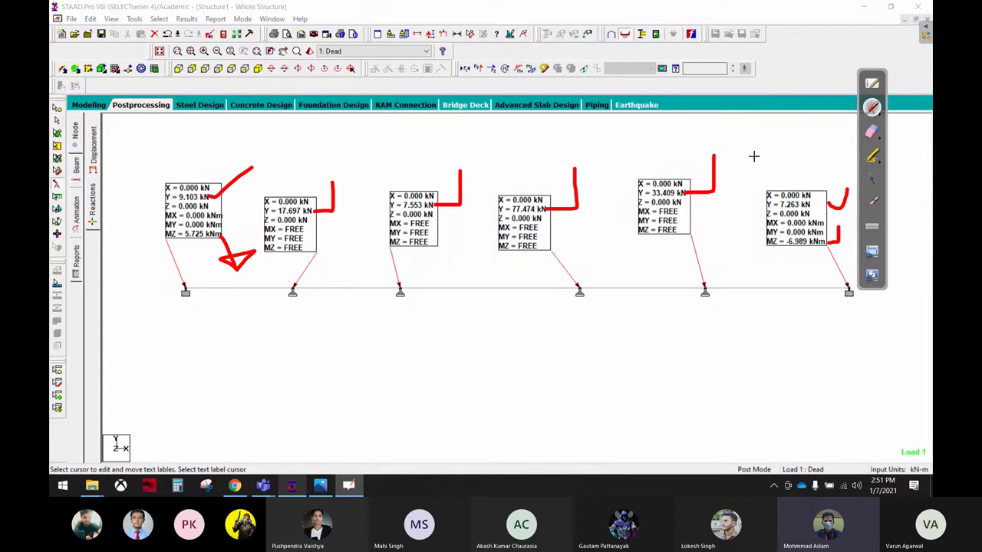
pyautogui.click(873, 132)
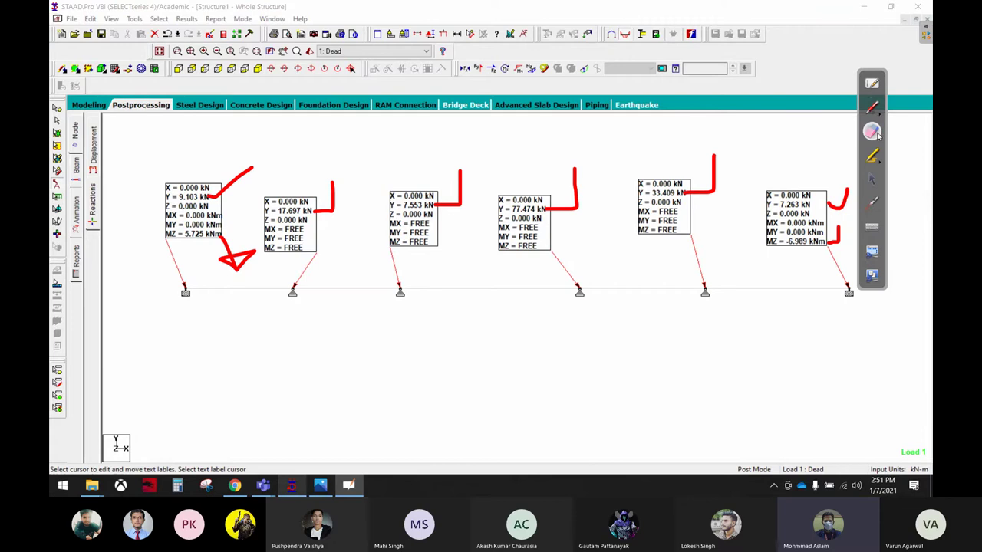
pyautogui.moveTo(425, 174)
pyautogui.mouseDown()
pyautogui.moveTo(315, 172)
pyautogui.moveTo(248, 253)
pyautogui.moveTo(784, 182)
pyautogui.moveTo(795, 261)
pyautogui.mouseUp()
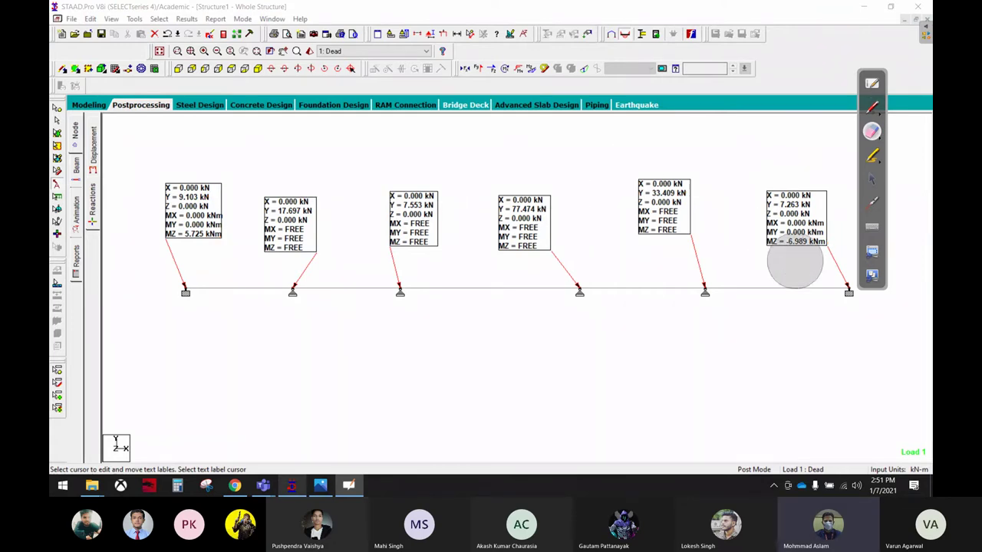
pyautogui.click(872, 109)
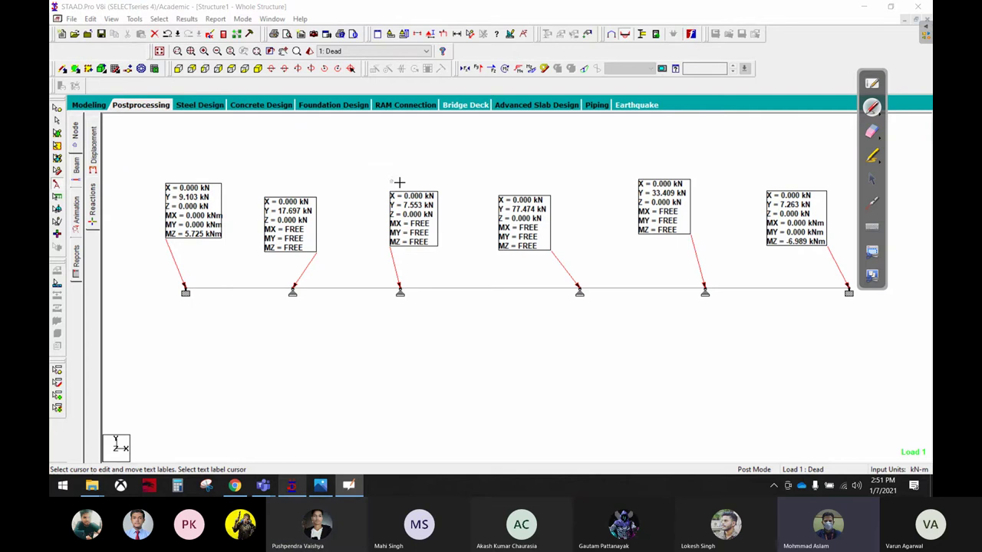
pyautogui.moveTo(345, 146)
pyautogui.mouseDown()
pyautogui.moveTo(350, 281)
pyautogui.moveTo(334, 259)
pyautogui.moveTo(350, 285)
pyautogui.mouseUp()
pyautogui.moveTo(377, 134)
pyautogui.mouseDown()
pyautogui.moveTo(400, 137)
pyautogui.moveTo(388, 184)
pyautogui.mouseUp()
pyautogui.moveTo(338, 204)
pyautogui.mouseDown()
pyautogui.moveTo(257, 206)
pyautogui.moveTo(322, 358)
pyautogui.moveTo(407, 318)
pyautogui.moveTo(420, 338)
pyautogui.moveTo(471, 319)
pyautogui.moveTo(491, 350)
pyautogui.moveTo(548, 355)
pyautogui.mouseUp()
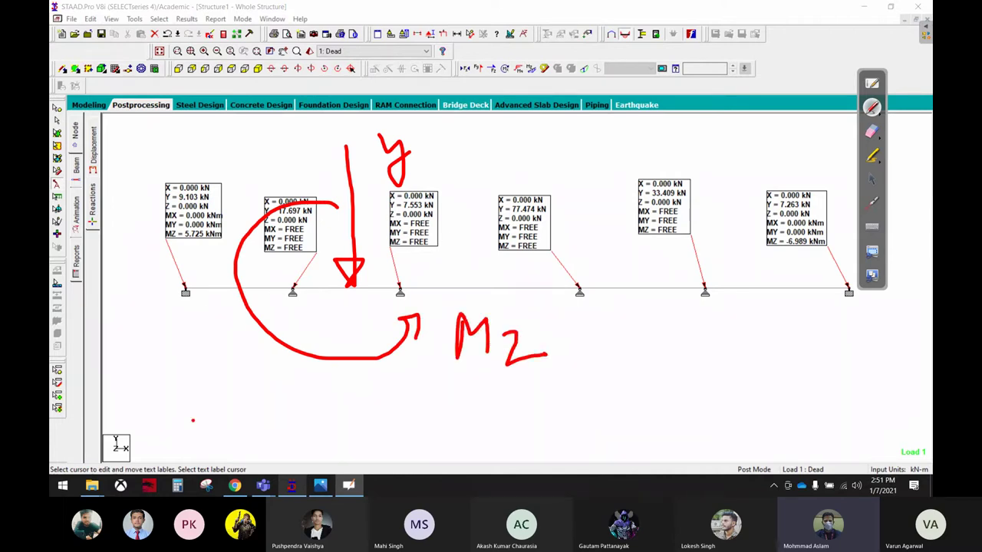
pyautogui.moveTo(193, 421)
pyautogui.mouseDown()
pyautogui.moveTo(195, 315)
pyautogui.moveTo(178, 328)
pyautogui.moveTo(198, 305)
pyautogui.mouseUp()
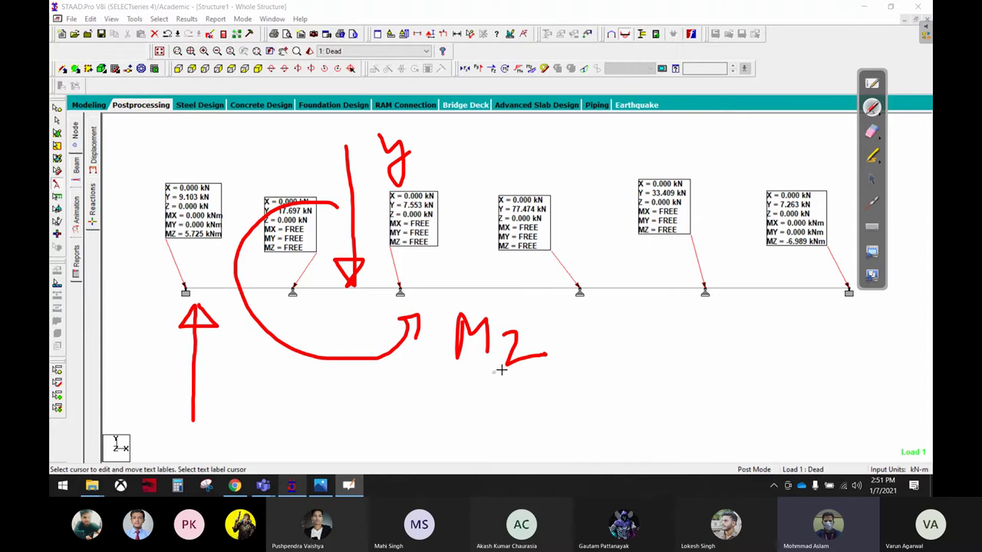
pyautogui.click(872, 131)
pyautogui.moveTo(407, 328)
pyautogui.mouseDown()
pyautogui.moveTo(358, 325)
pyautogui.moveTo(544, 285)
pyautogui.moveTo(377, 169)
pyautogui.moveTo(229, 326)
pyautogui.moveTo(123, 346)
pyautogui.moveTo(511, 379)
pyautogui.moveTo(724, 268)
pyautogui.mouseUp()
pyautogui.click(873, 107)
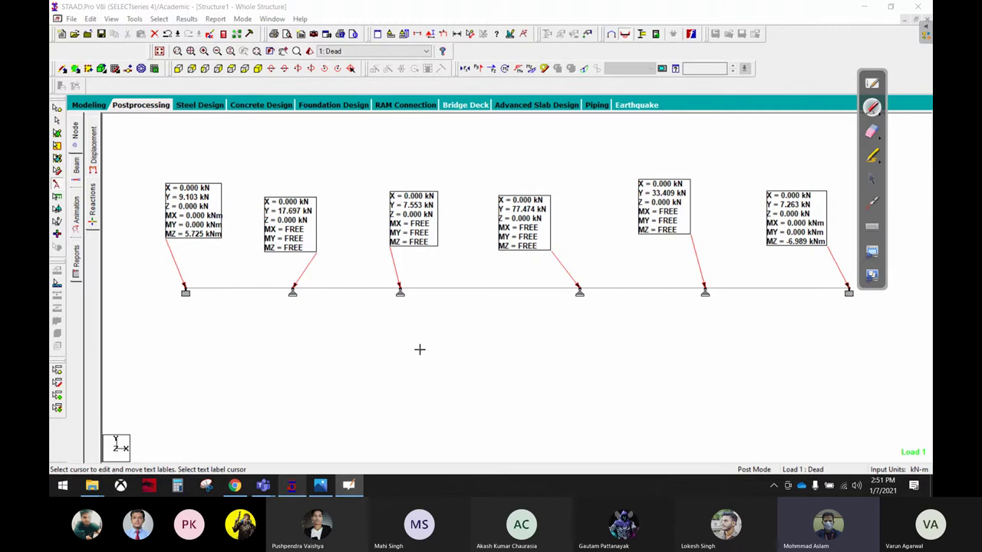
pyautogui.moveTo(418, 350); pyautogui.dragTo(700, 350)
pyautogui.moveTo(558, 278); pyautogui.dragTo(550, 357)
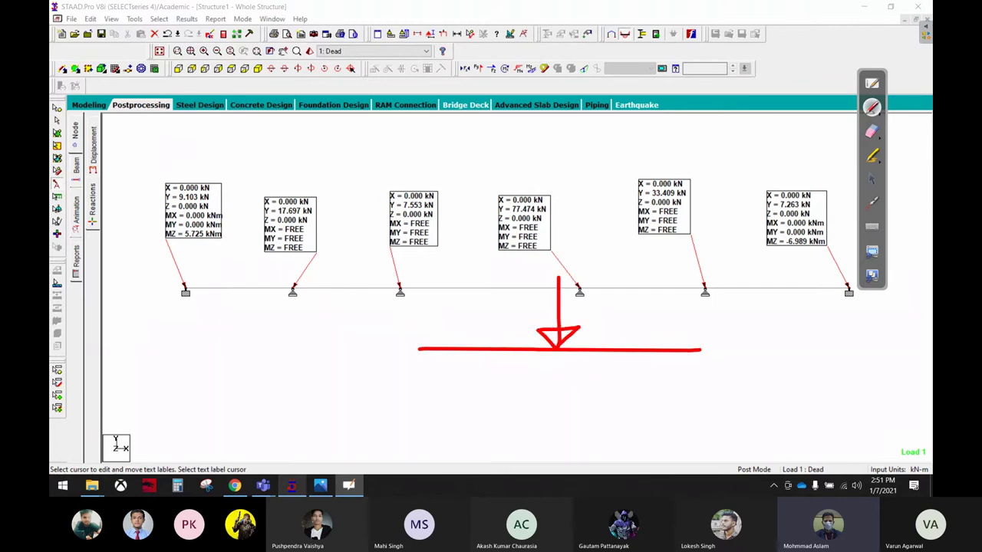
pyautogui.moveTo(556, 218)
pyautogui.mouseDown()
pyautogui.moveTo(563, 249)
pyautogui.moveTo(559, 231)
pyautogui.mouseUp()
pyautogui.moveTo(418, 350)
pyautogui.mouseDown()
pyautogui.moveTo(700, 353)
pyautogui.moveTo(728, 417)
pyautogui.moveTo(700, 362)
pyautogui.mouseUp()
pyautogui.moveTo(418, 349)
pyautogui.mouseDown()
pyautogui.moveTo(397, 409)
pyautogui.moveTo(418, 366)
pyautogui.mouseUp()
pyautogui.moveTo(431, 412)
pyautogui.mouseDown()
pyautogui.moveTo(431, 464)
pyautogui.moveTo(421, 434)
pyautogui.moveTo(432, 415)
pyautogui.mouseUp()
pyautogui.moveTo(330, 433); pyautogui.dragTo(331, 411)
pyautogui.moveTo(360, 374); pyautogui.dragTo(355, 445)
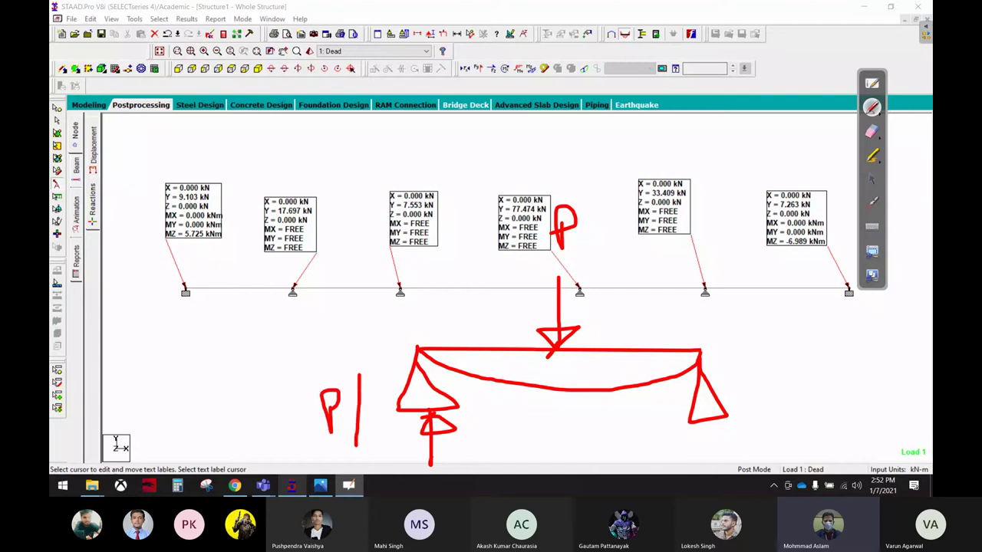
pyautogui.moveTo(365, 409); pyautogui.dragTo(403, 420)
pyautogui.moveTo(697, 428)
pyautogui.mouseDown()
pyautogui.moveTo(698, 474)
pyautogui.moveTo(679, 453)
pyautogui.mouseUp()
pyautogui.moveTo(679, 453)
pyautogui.mouseDown()
pyautogui.moveTo(721, 439)
pyautogui.moveTo(766, 376)
pyautogui.mouseUp()
pyautogui.moveTo(765, 377); pyautogui.dragTo(767, 399)
pyautogui.moveTo(808, 360)
pyautogui.mouseDown()
pyautogui.moveTo(802, 426)
pyautogui.moveTo(880, 409)
pyautogui.mouseUp()
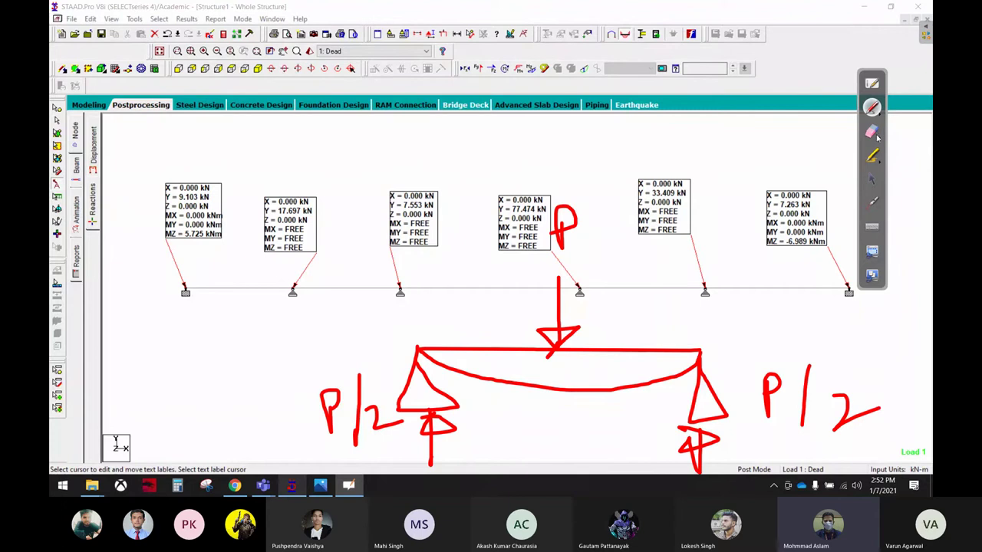
pyautogui.moveTo(546, 299); pyautogui.dragTo(627, 340)
pyautogui.moveTo(604, 437)
pyautogui.mouseDown()
pyautogui.moveTo(612, 424)
pyautogui.moveTo(643, 423)
pyautogui.mouseUp()
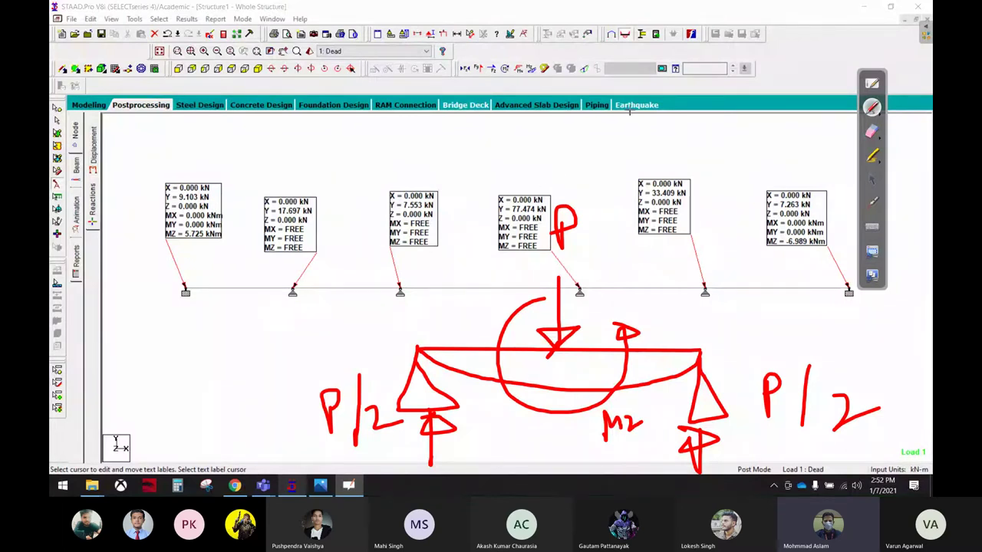
pyautogui.click(871, 131)
pyautogui.moveTo(220, 417)
pyautogui.mouseDown()
pyautogui.moveTo(445, 428)
pyautogui.moveTo(873, 373)
pyautogui.moveTo(729, 324)
pyautogui.mouseUp()
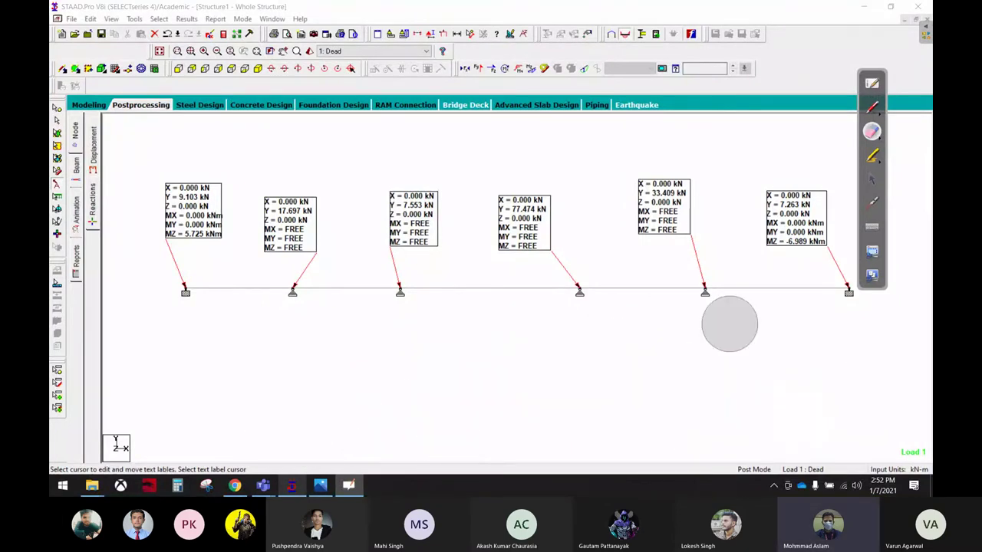
# Back in Modeling, set the concrete design code to IS456
pyautogui.click(872, 181)
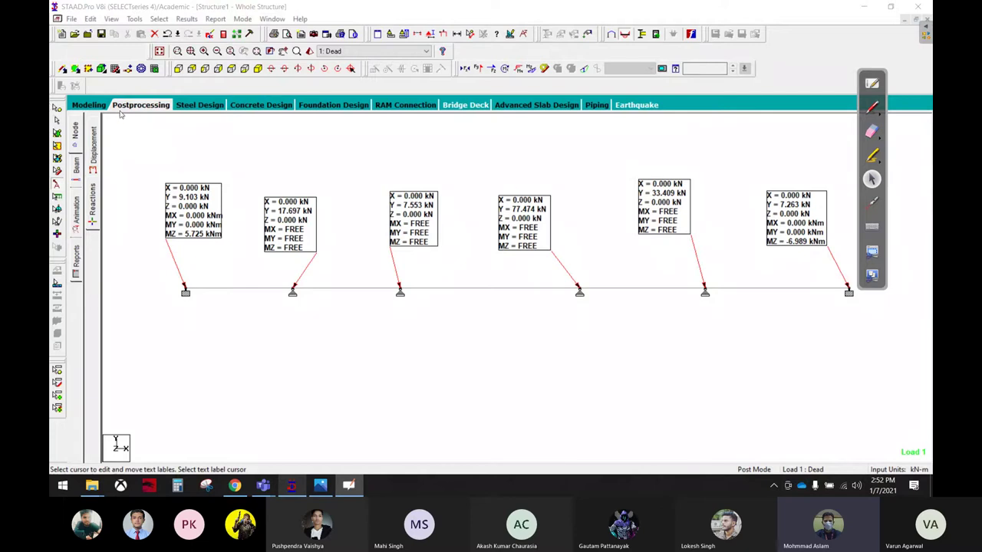
pyautogui.click(89, 105)
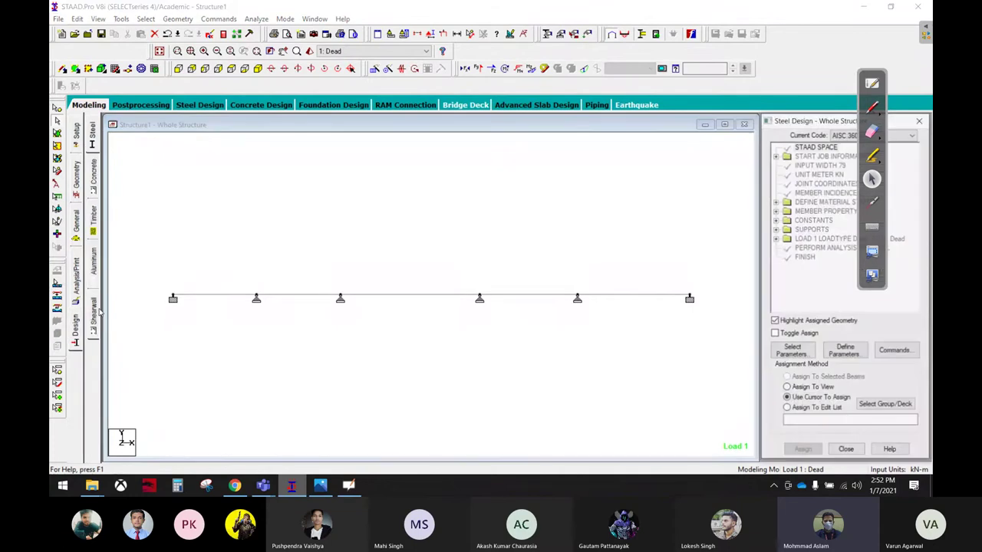
pyautogui.click(75, 326)
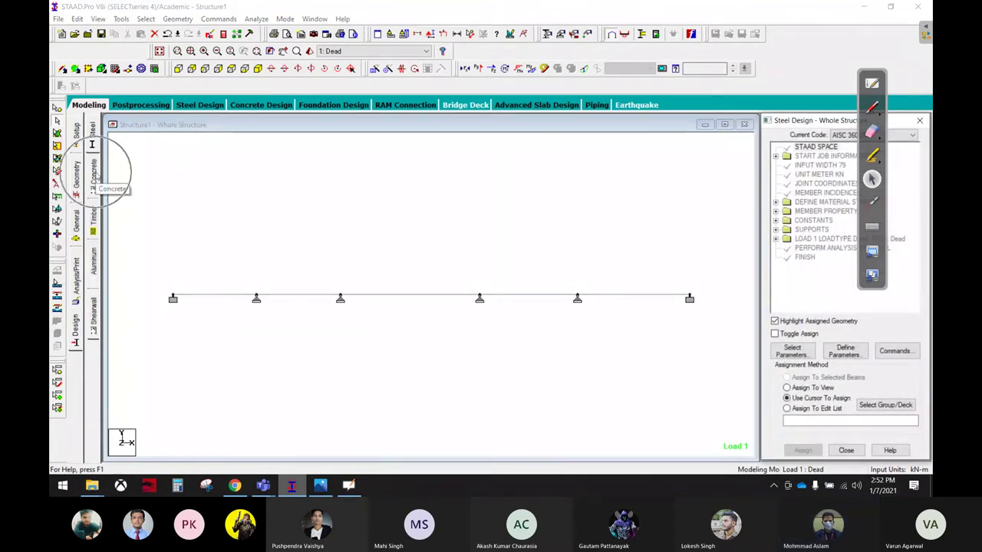
pyautogui.click(95, 175)
pyautogui.click(863, 135)
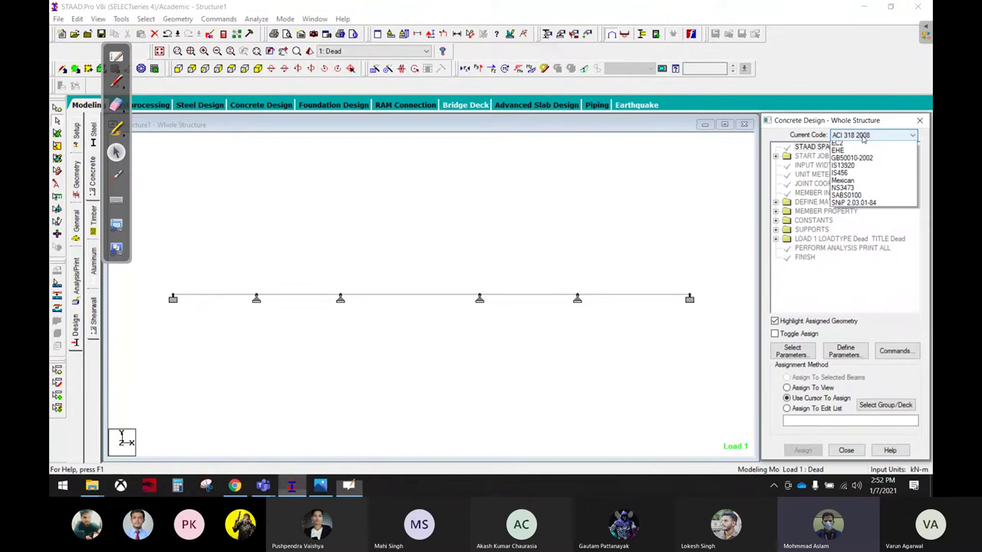
pyautogui.click(844, 280)
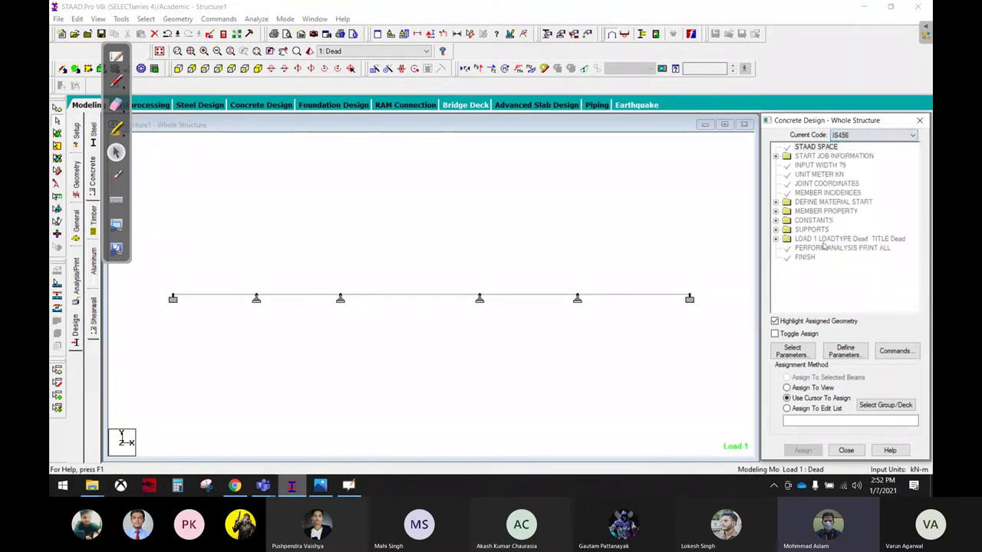
# Change the input units to Newton and millimetre
pyautogui.click(391, 35)
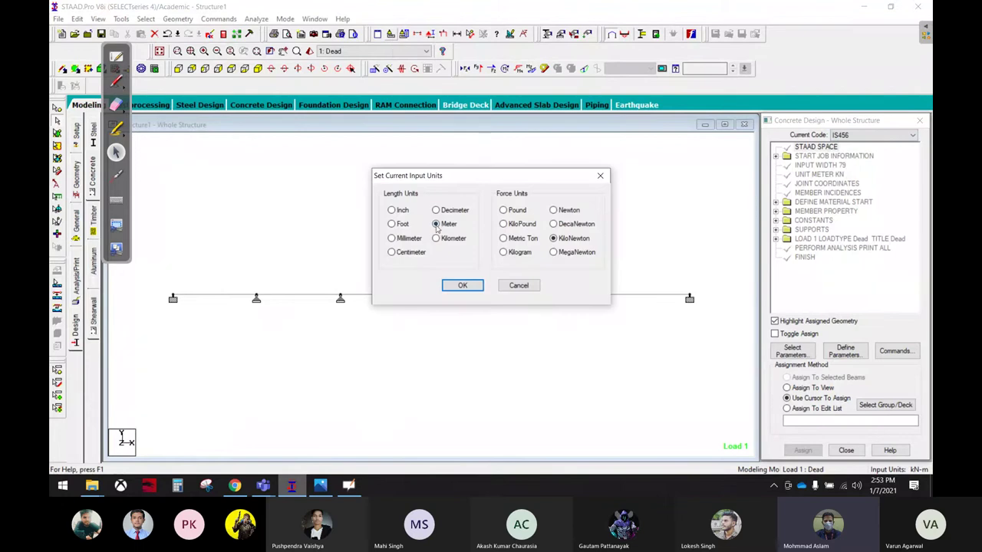
pyautogui.click(565, 214)
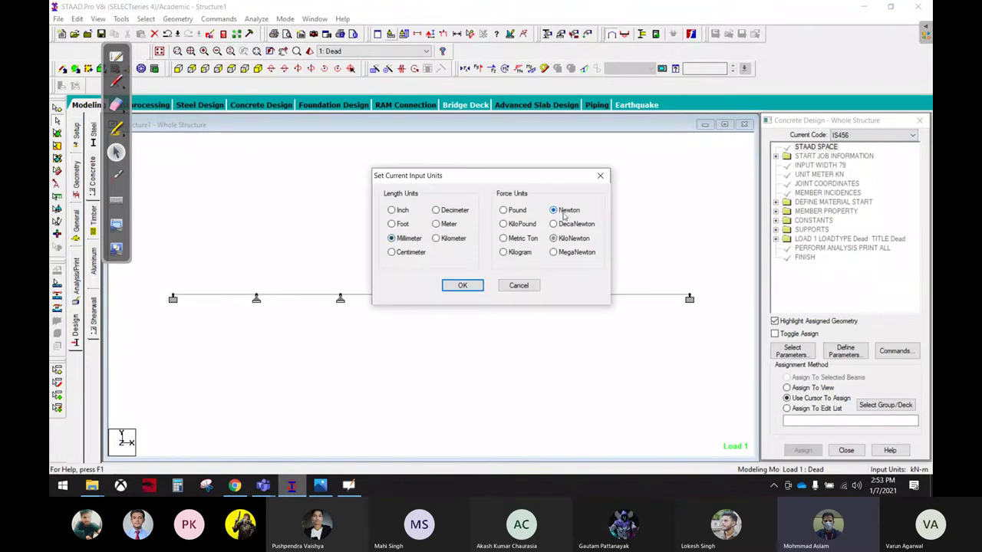
pyautogui.click(464, 285)
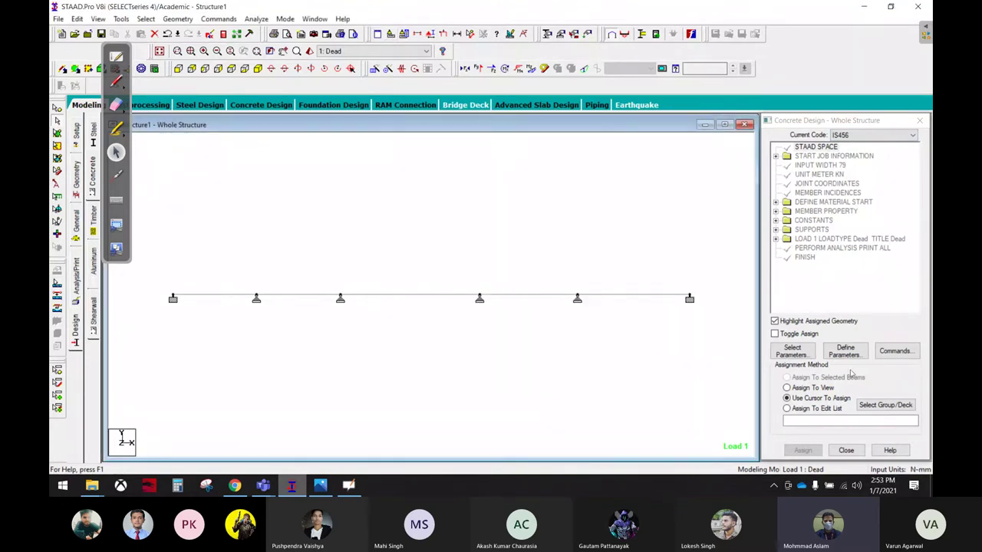
# Add CLEAR 25, FC 25, FYMAIN 415 and FYSEC 415 to the IS456 concrete design parameters
pyautogui.click(846, 353)
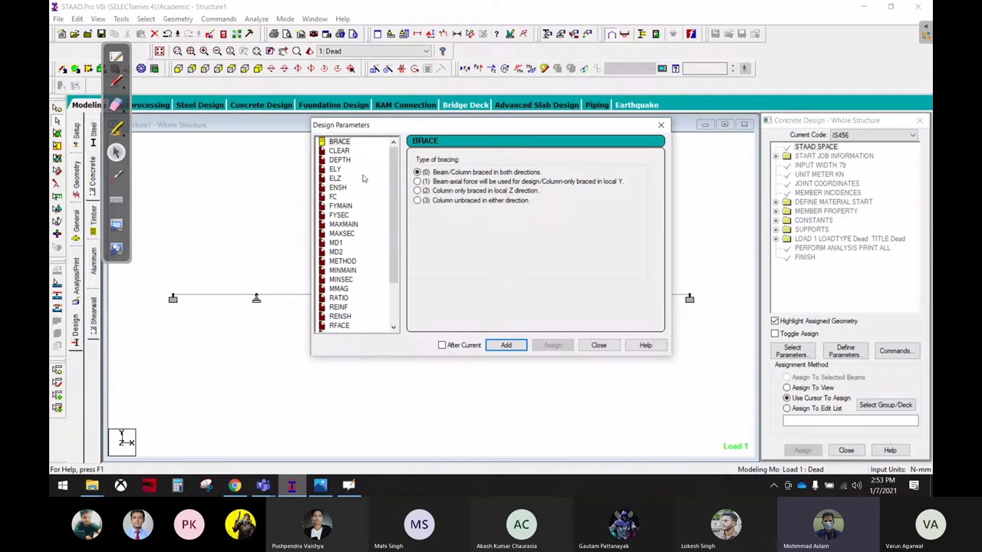
pyautogui.click(340, 152)
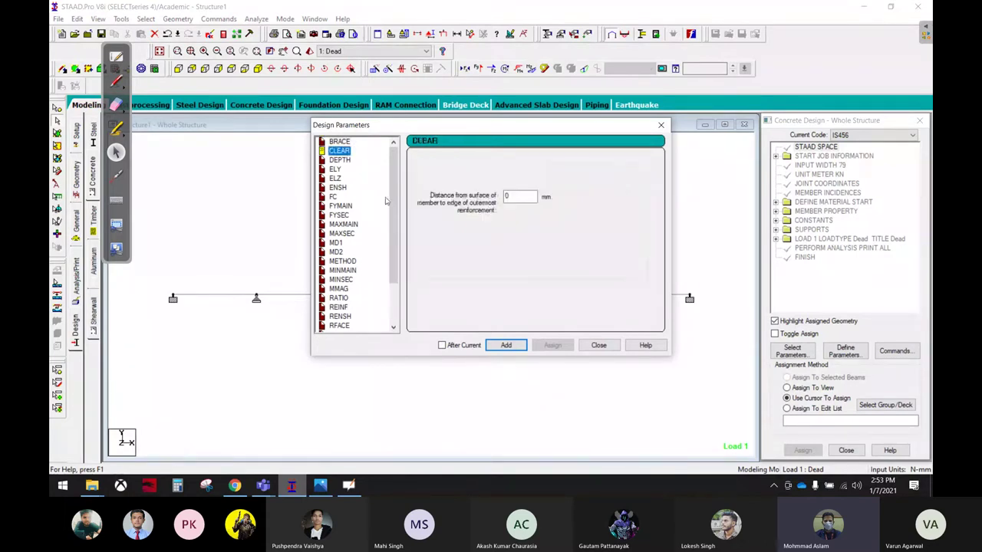
pyautogui.doubleClick(531, 198)
pyautogui.write('5')
pyautogui.click(519, 345)
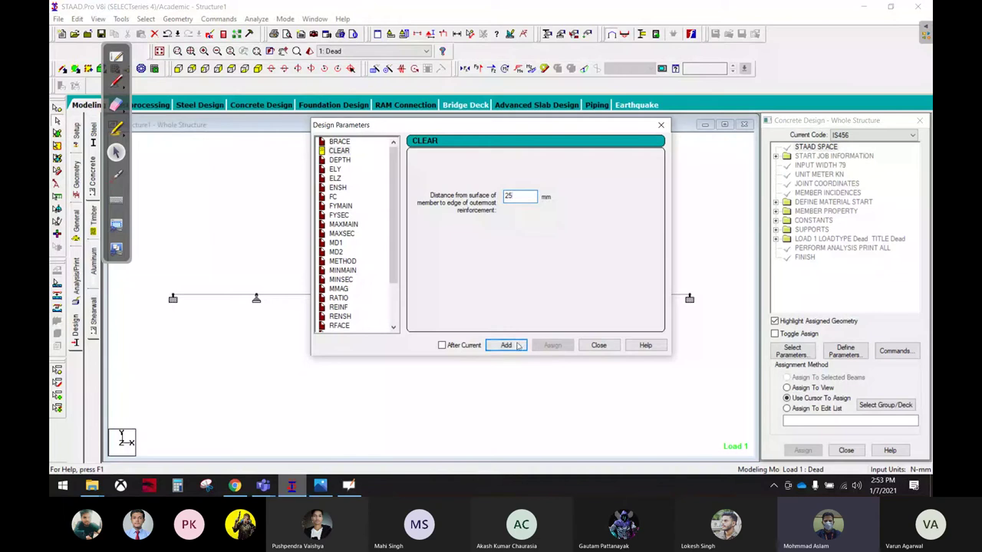
pyautogui.click(341, 197)
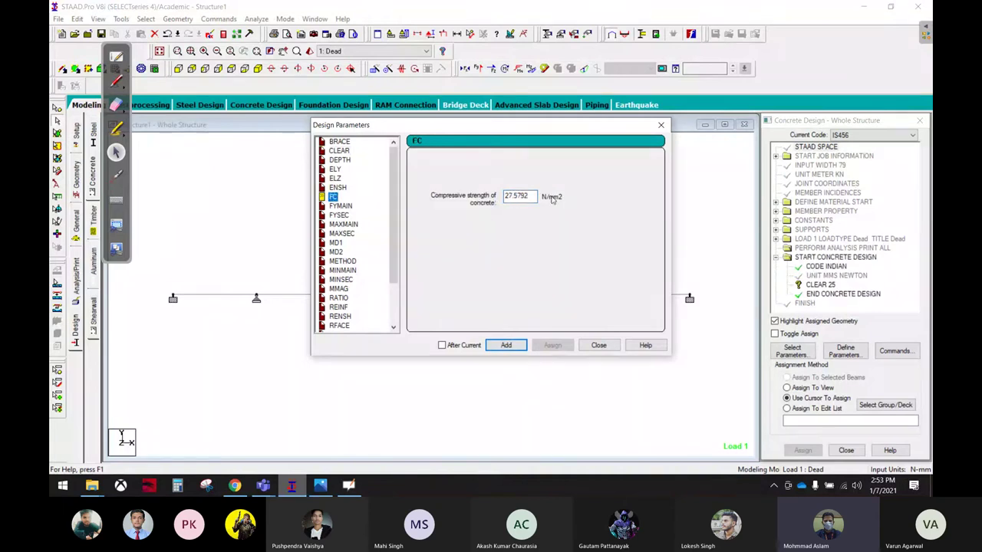
pyautogui.write('25')
pyautogui.click(507, 346)
pyautogui.click(340, 206)
pyautogui.doubleClick(522, 196)
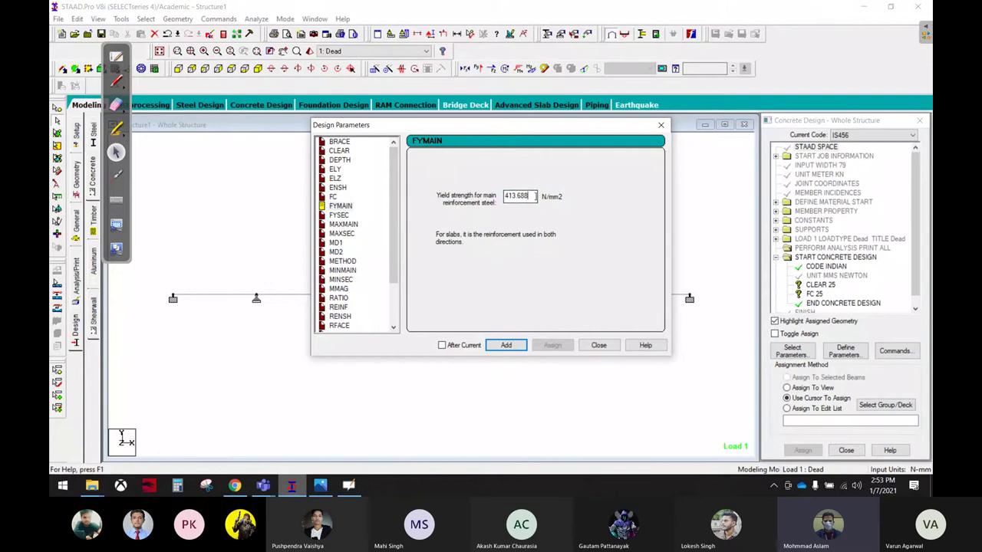
pyautogui.doubleClick(536, 196)
pyautogui.write('415')
pyautogui.click(507, 345)
pyautogui.click(339, 215)
pyautogui.doubleClick(529, 197)
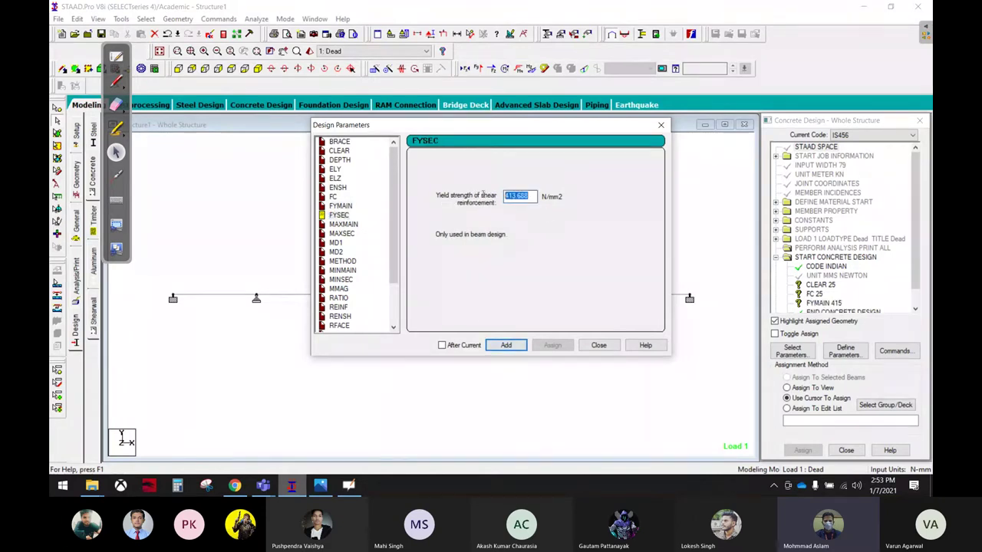
pyautogui.write('415')
pyautogui.click(506, 345)
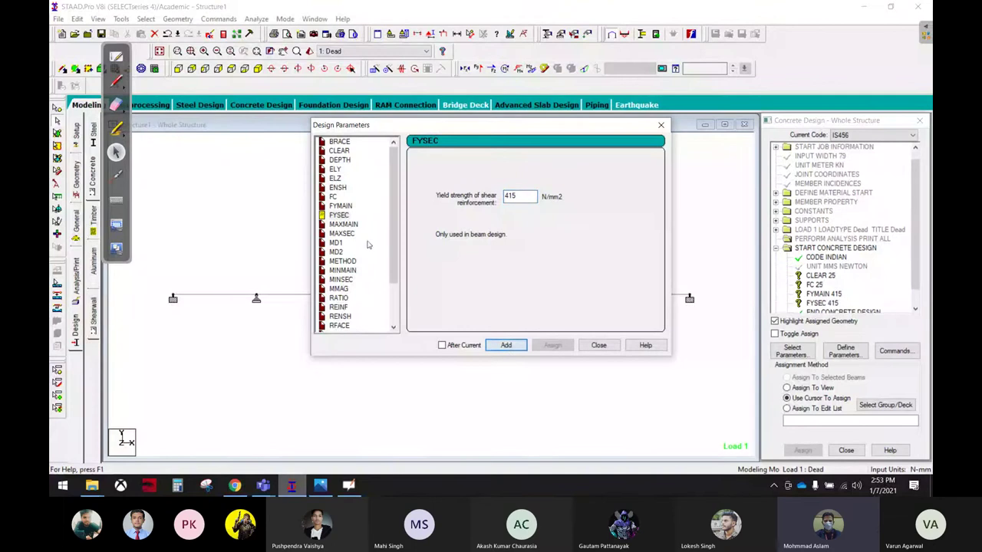
# Add bar limits MAXMAIN 25, MAXSEC 10, MINMAIN 12, MINSEC 8 and RATIO 4
pyautogui.click(343, 224)
pyautogui.click(416, 228)
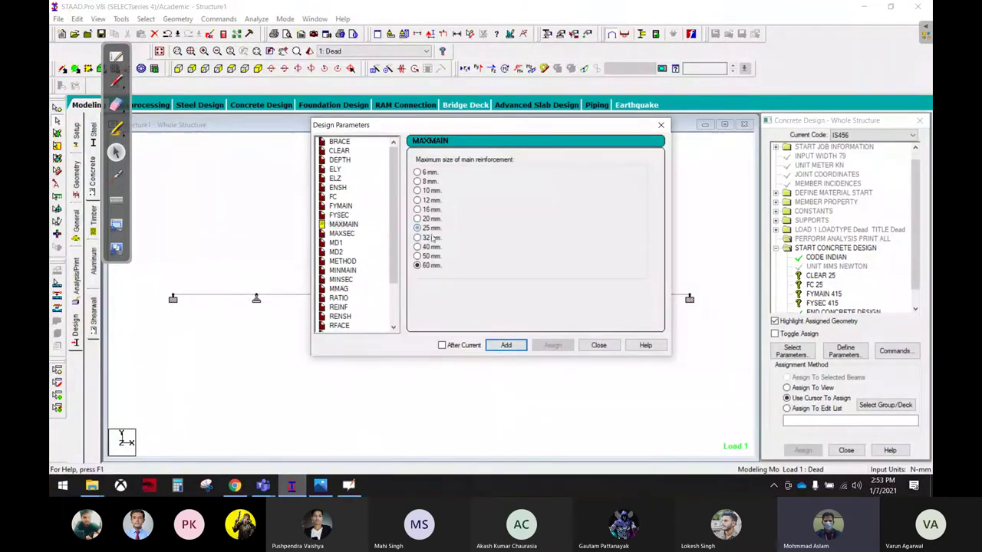
pyautogui.click(506, 345)
pyautogui.click(342, 233)
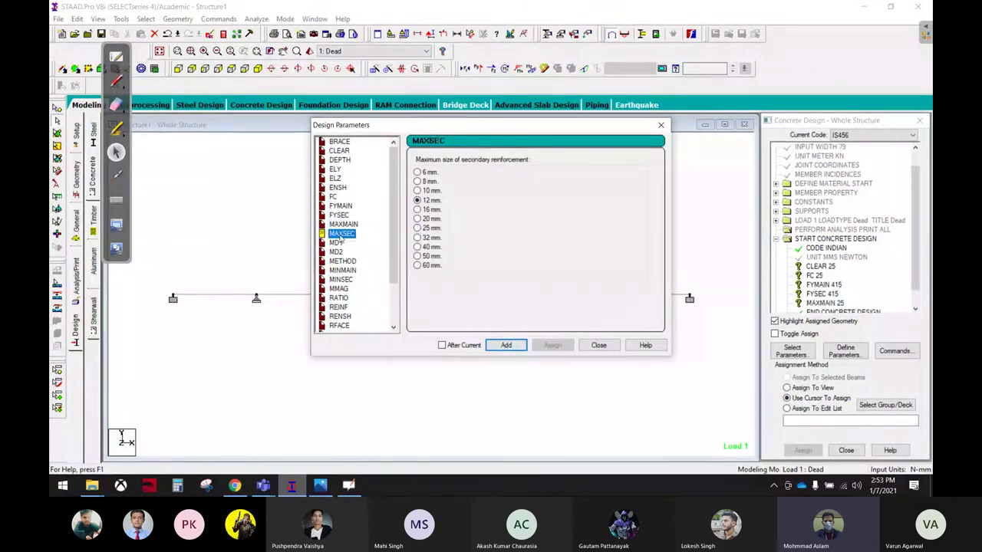
pyautogui.click(417, 190)
pyautogui.click(507, 345)
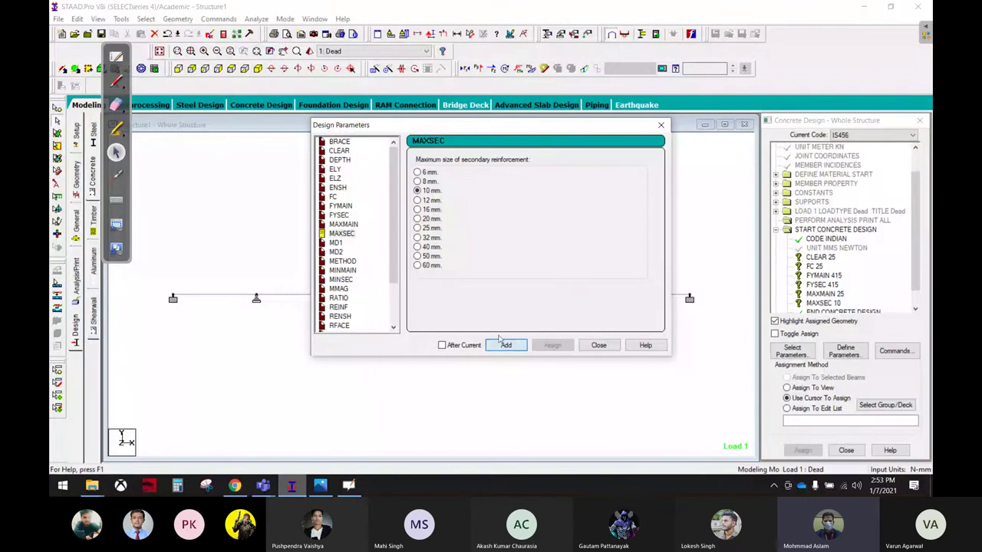
pyautogui.click(342, 270)
pyautogui.click(417, 199)
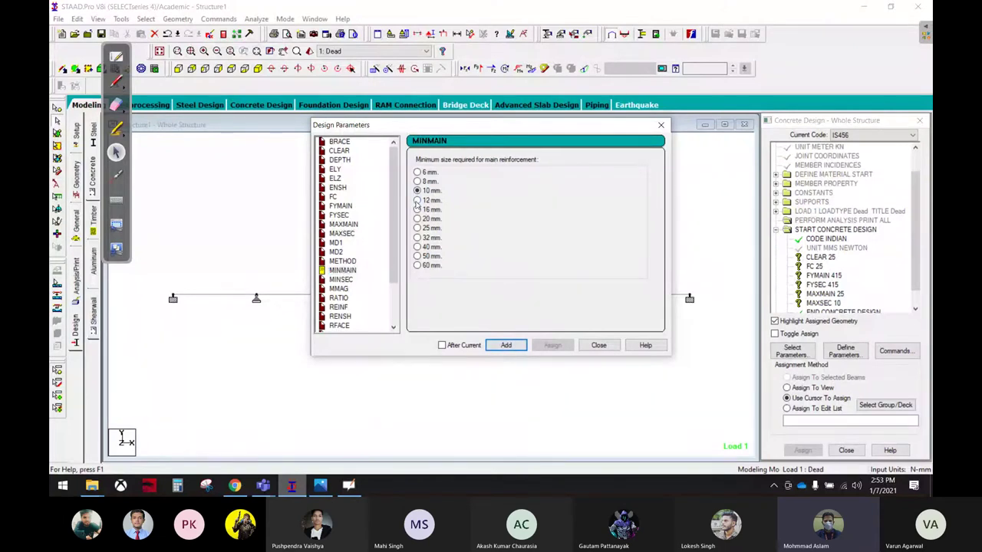
pyautogui.click(504, 345)
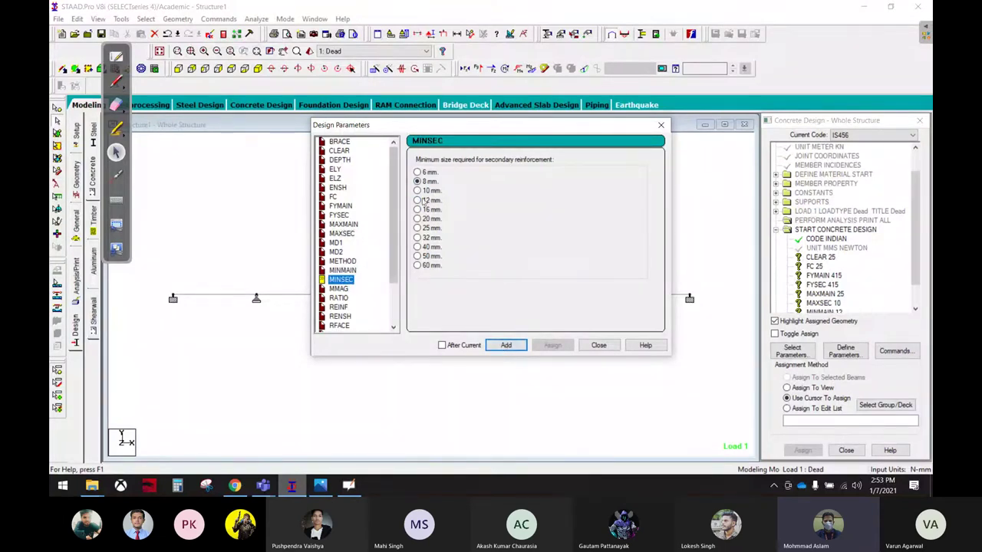
pyautogui.click(506, 343)
pyautogui.click(507, 344)
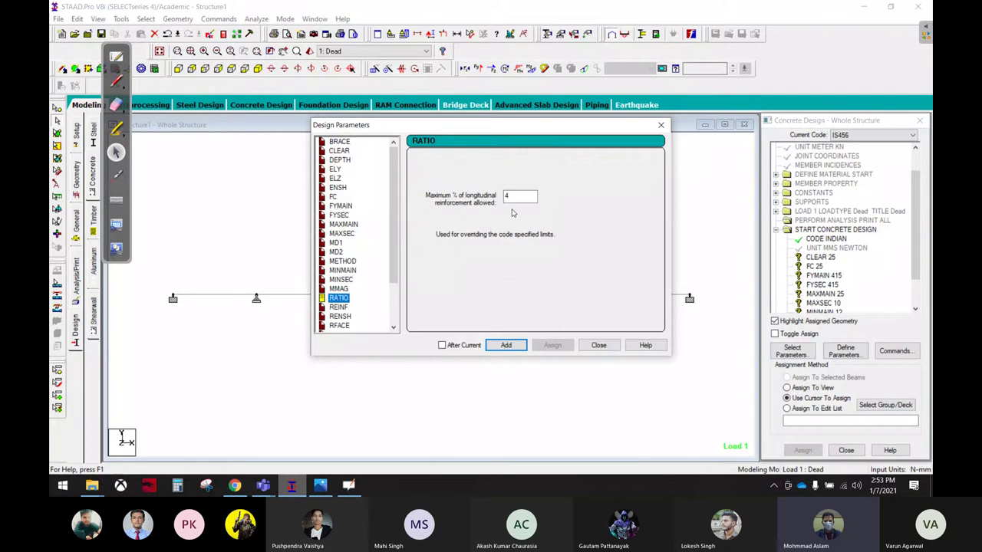
pyautogui.click(506, 345)
pyautogui.click(598, 344)
pyautogui.scroll(-1, 890, 291)
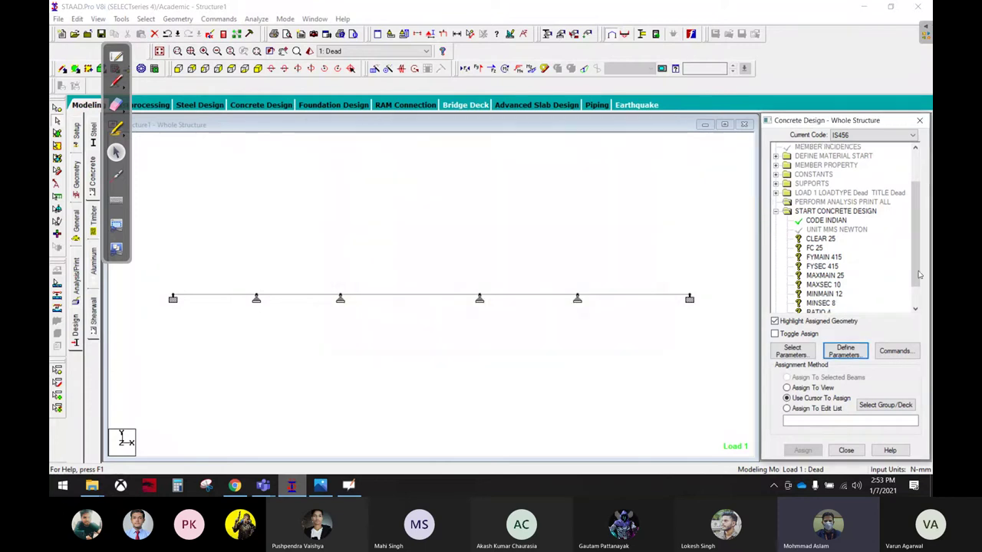
# Add the DESIGN BEAM and TAKE OFF commands to the IS456 concrete design
pyautogui.click(895, 351)
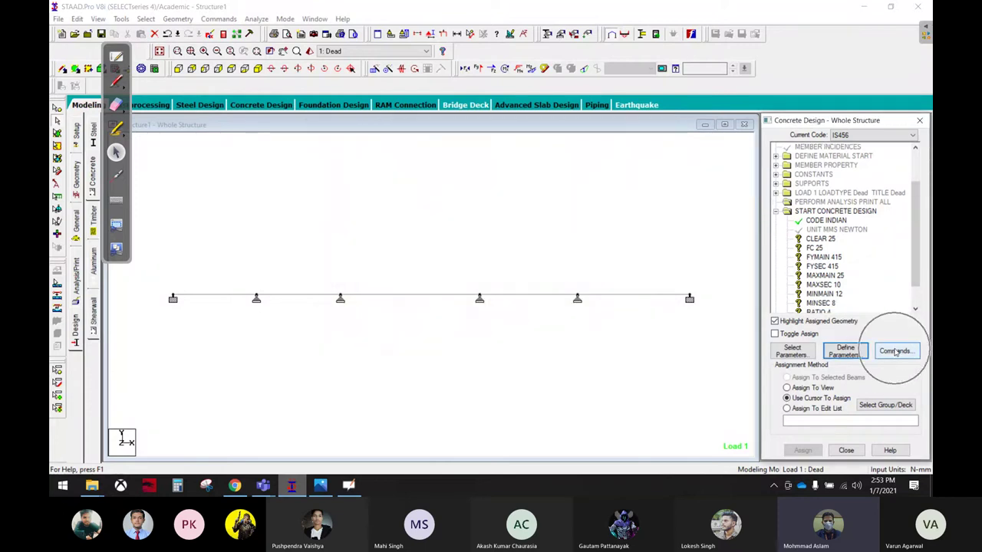
pyautogui.click(638, 204)
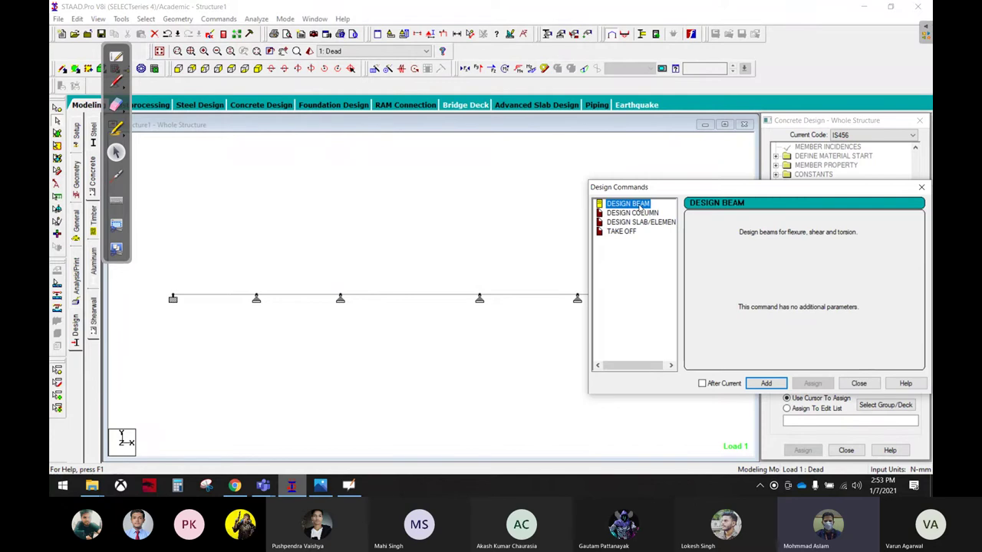
pyautogui.click(765, 383)
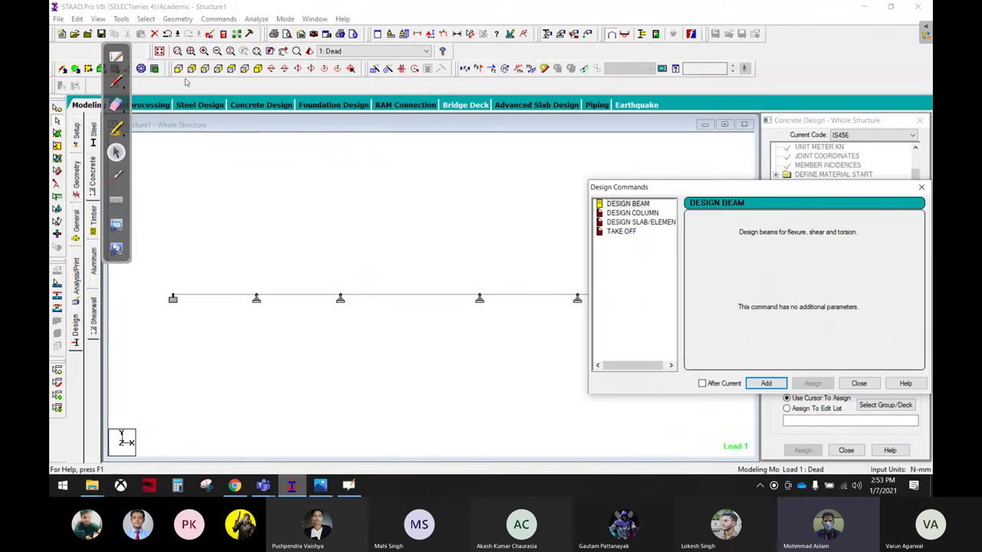
pyautogui.moveTo(642, 231); pyautogui.dragTo(620, 218)
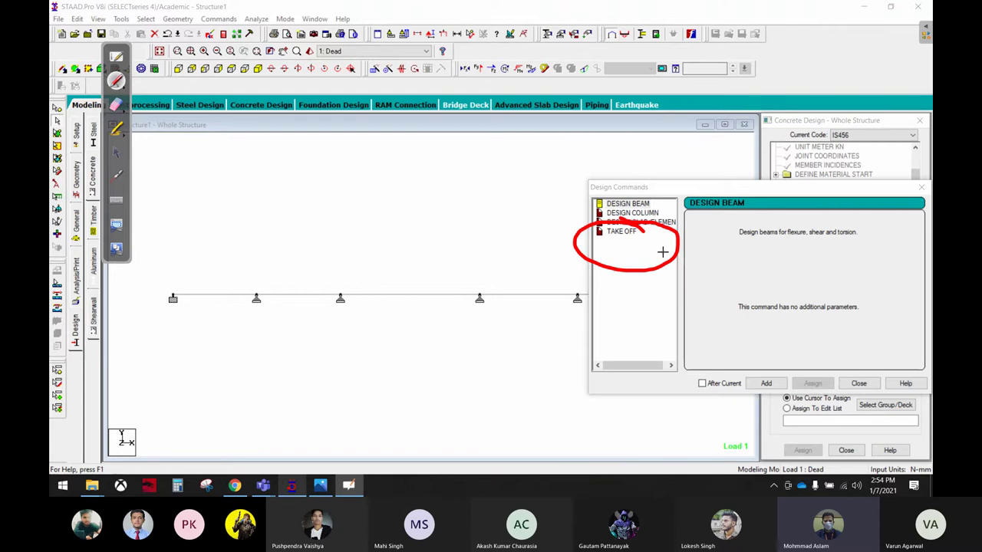
pyautogui.moveTo(623, 223); pyautogui.dragTo(636, 229)
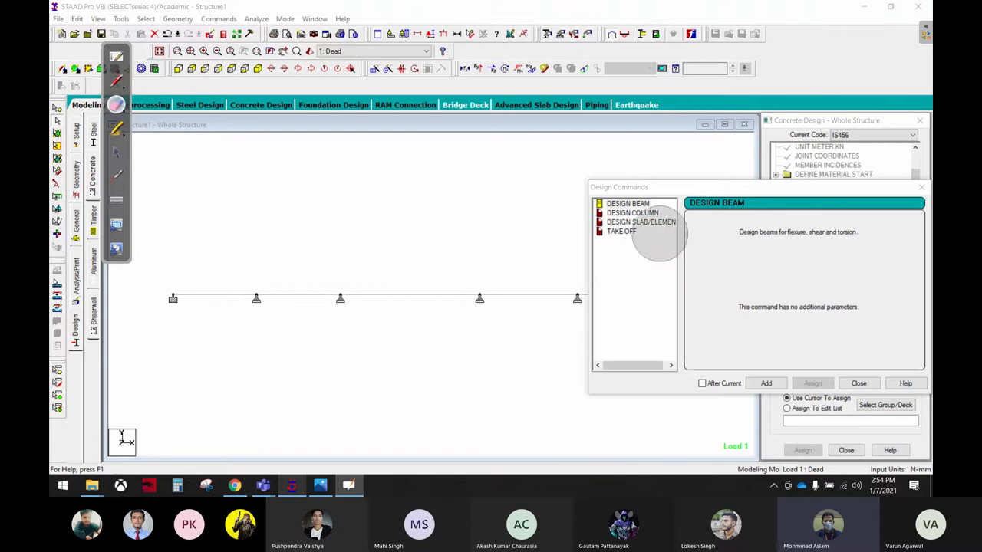
pyautogui.click(616, 232)
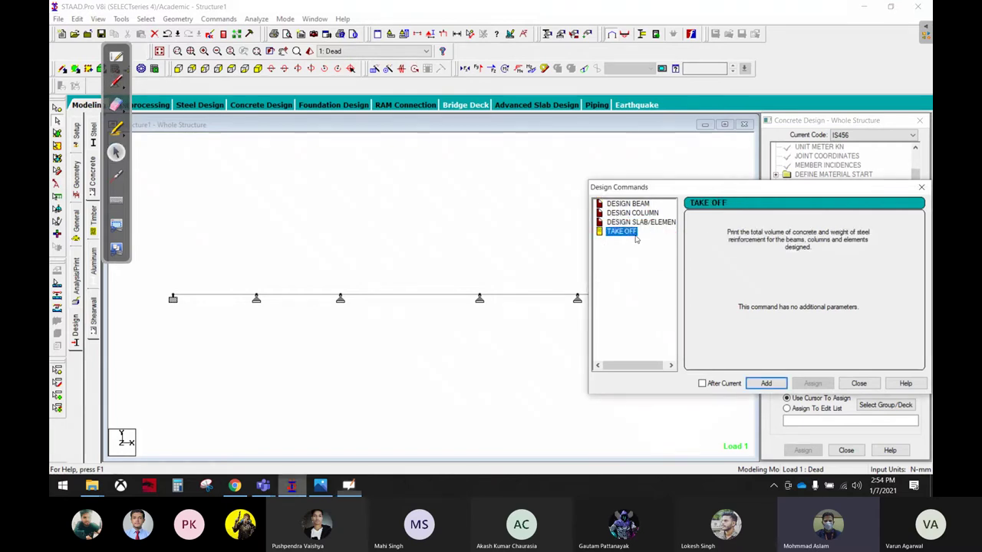
pyautogui.click(766, 383)
pyautogui.click(859, 384)
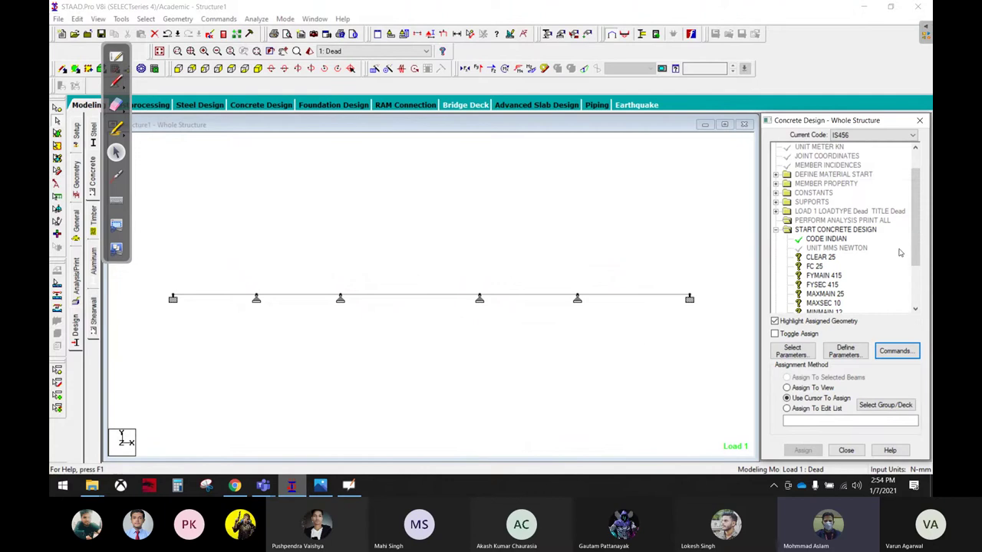
# Assign CLEAR 25, FC 25, FYMAIN 415 and FYSEC 415 to all beams in view
pyautogui.scroll(-3, 900, 253)
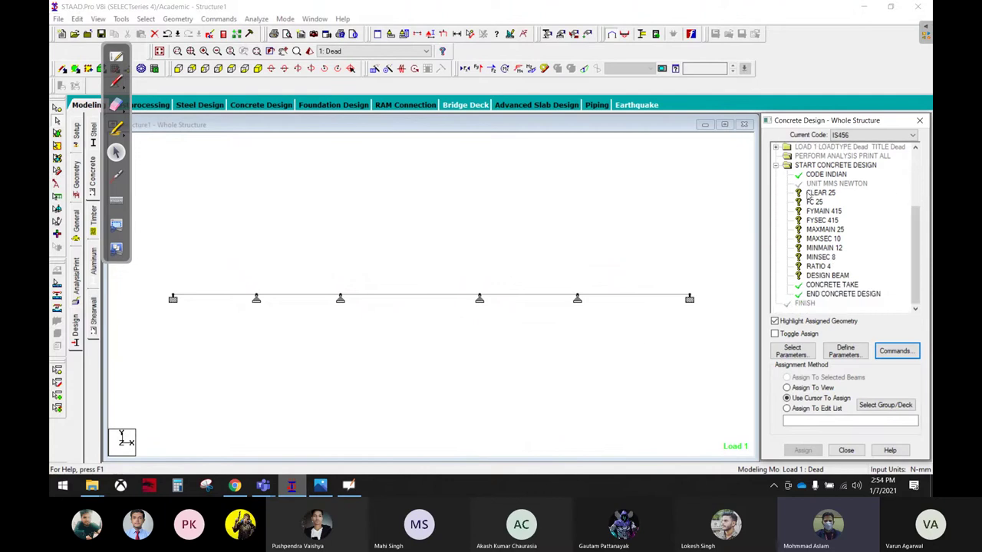
pyautogui.click(812, 194)
pyautogui.click(788, 388)
pyautogui.click(802, 450)
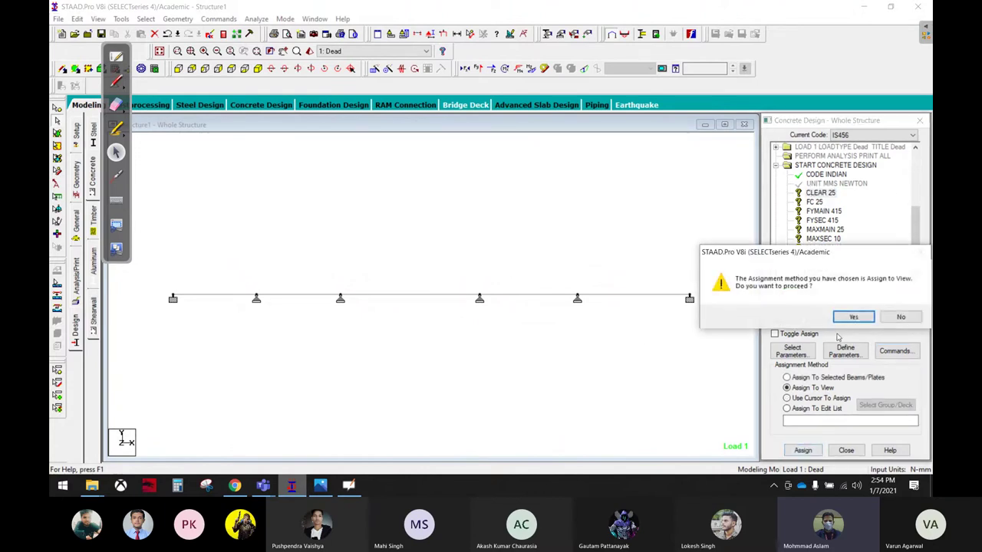
pyautogui.click(844, 316)
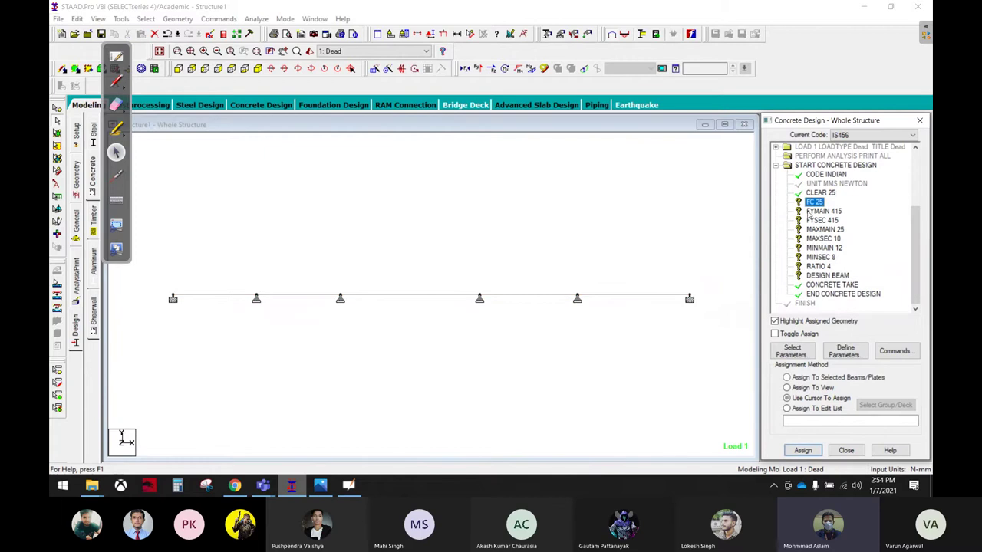
pyautogui.click(819, 393)
pyautogui.click(803, 450)
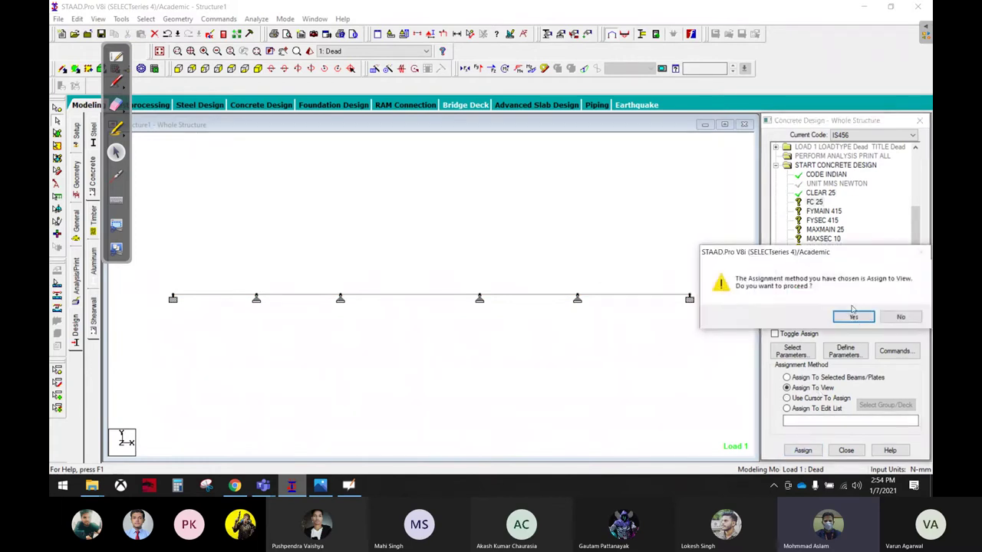
pyautogui.click(846, 315)
pyautogui.click(825, 211)
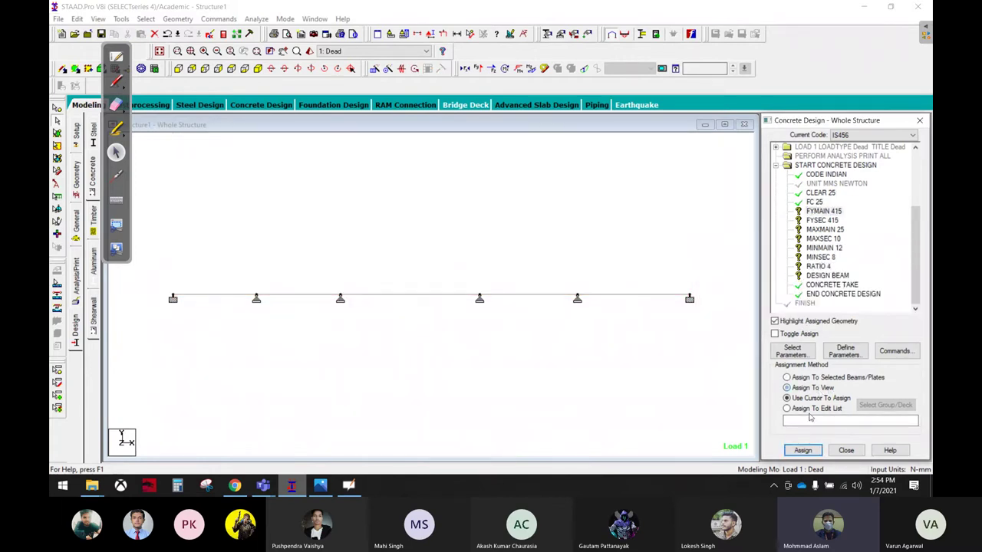
pyautogui.click(787, 387)
pyautogui.click(803, 451)
pyautogui.click(852, 317)
pyautogui.click(822, 221)
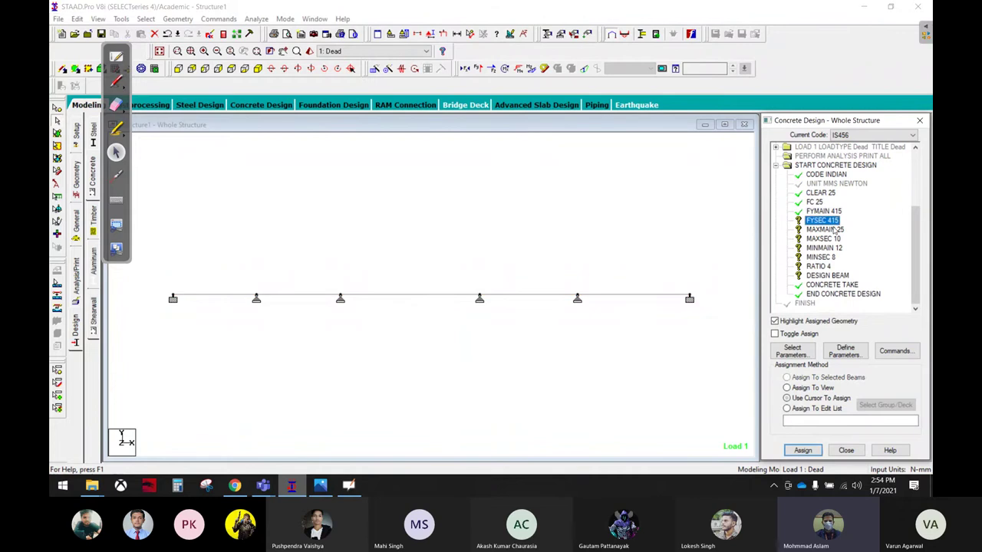
pyautogui.click(786, 398)
pyautogui.click(802, 450)
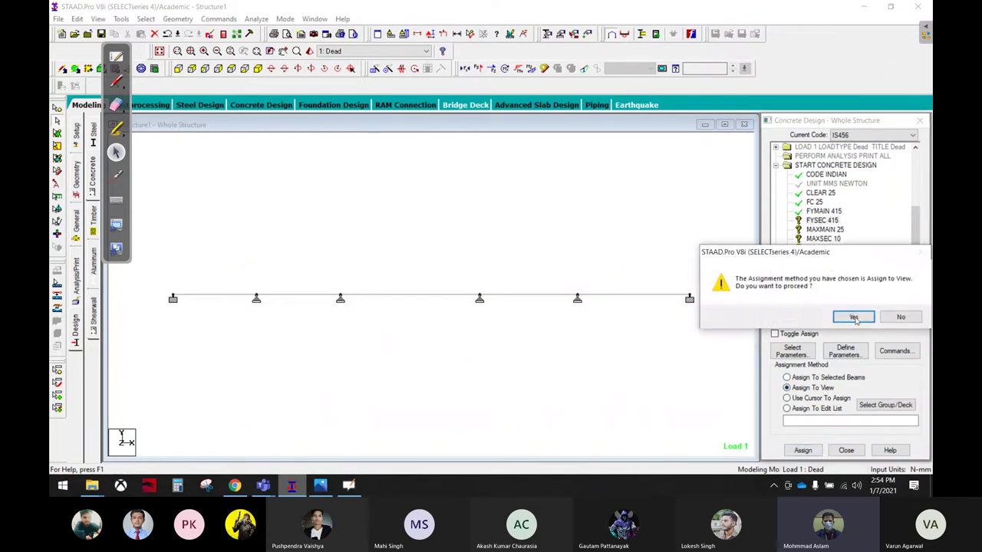
pyautogui.click(844, 315)
# Assign MAXMAIN 25, MAXSEC 10, MINMAIN 12, MINSEC 8 and RATIO 4 to all beams in view
pyautogui.click(824, 229)
pyautogui.click(788, 388)
pyautogui.click(803, 451)
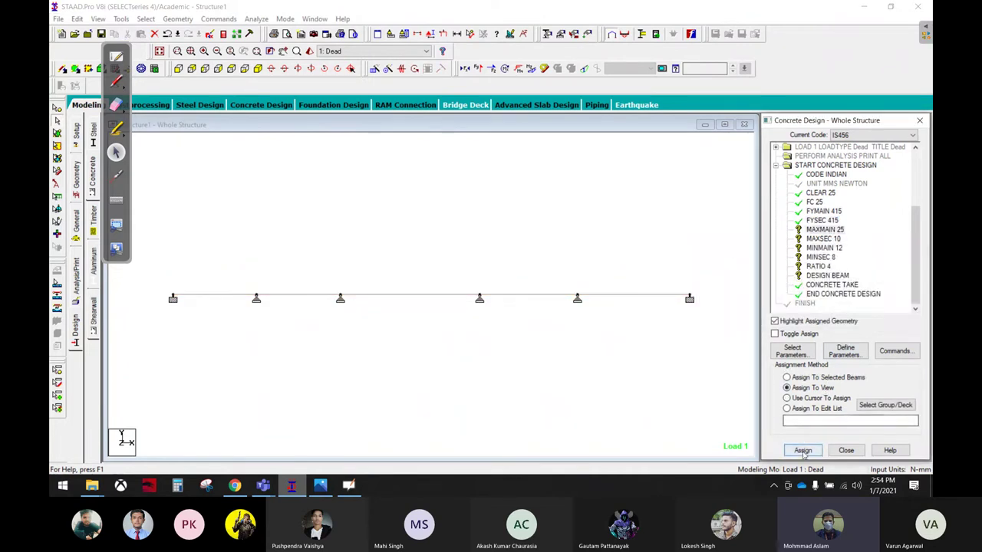
pyautogui.click(850, 315)
pyautogui.click(835, 238)
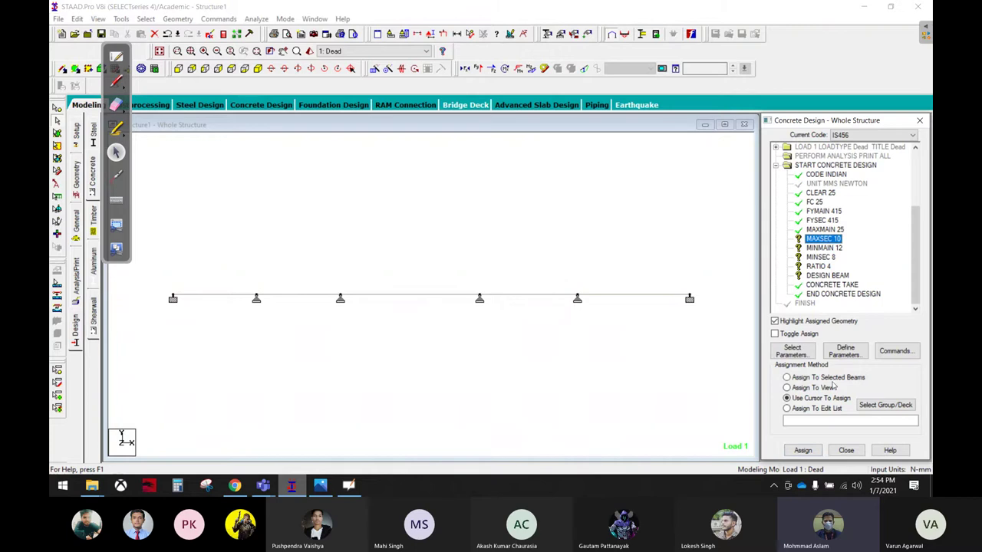
pyautogui.click(820, 420)
pyautogui.click(815, 387)
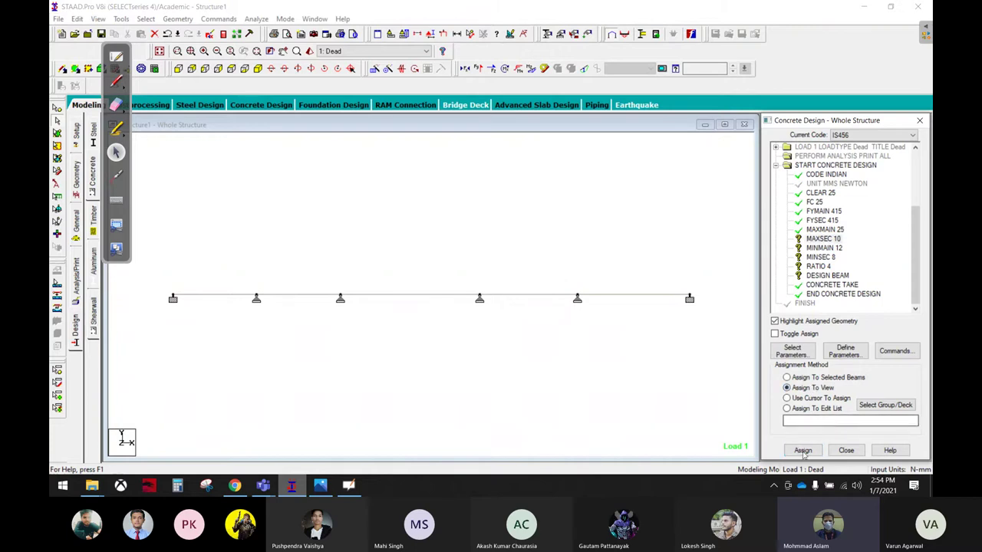
pyautogui.click(803, 450)
pyautogui.click(854, 318)
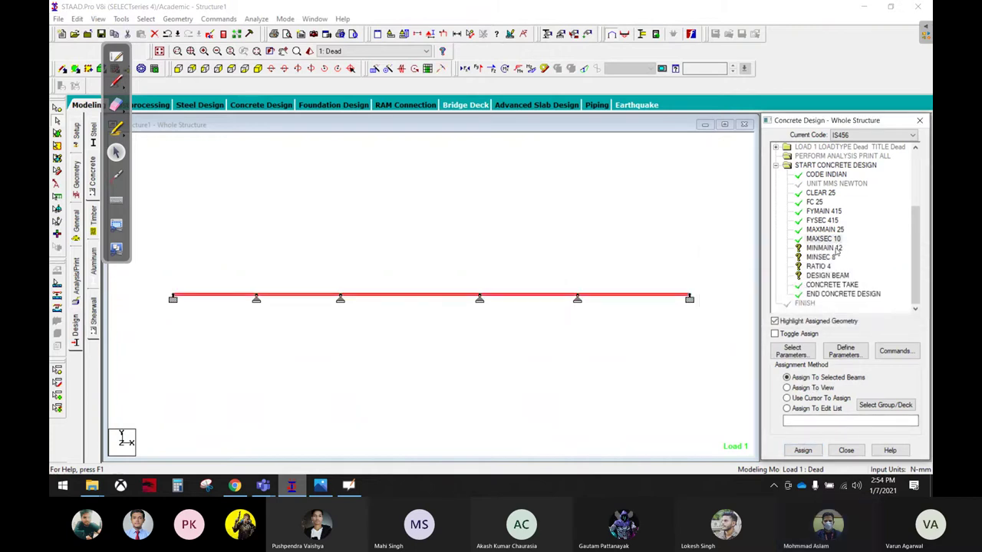
pyautogui.click(827, 389)
pyautogui.click(802, 450)
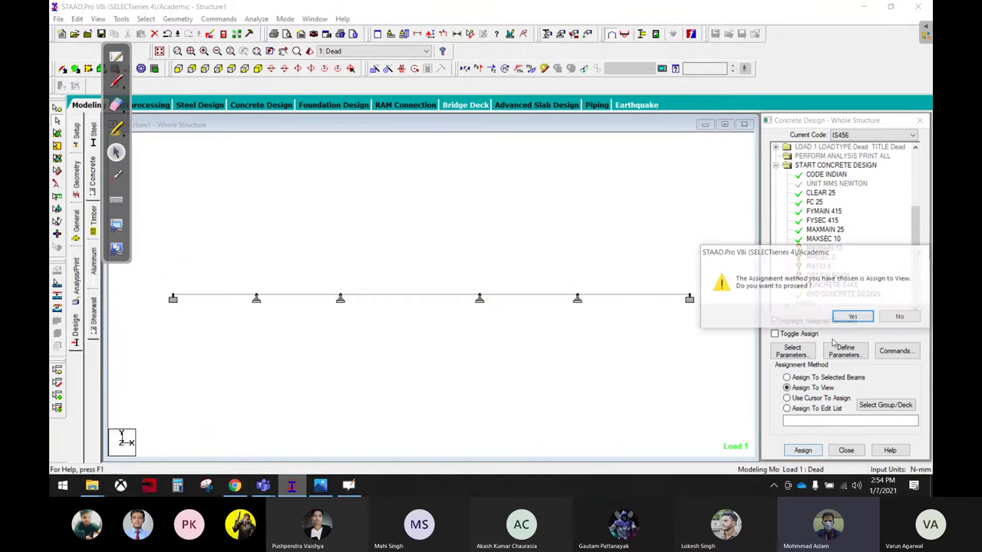
pyautogui.click(854, 318)
pyautogui.click(819, 258)
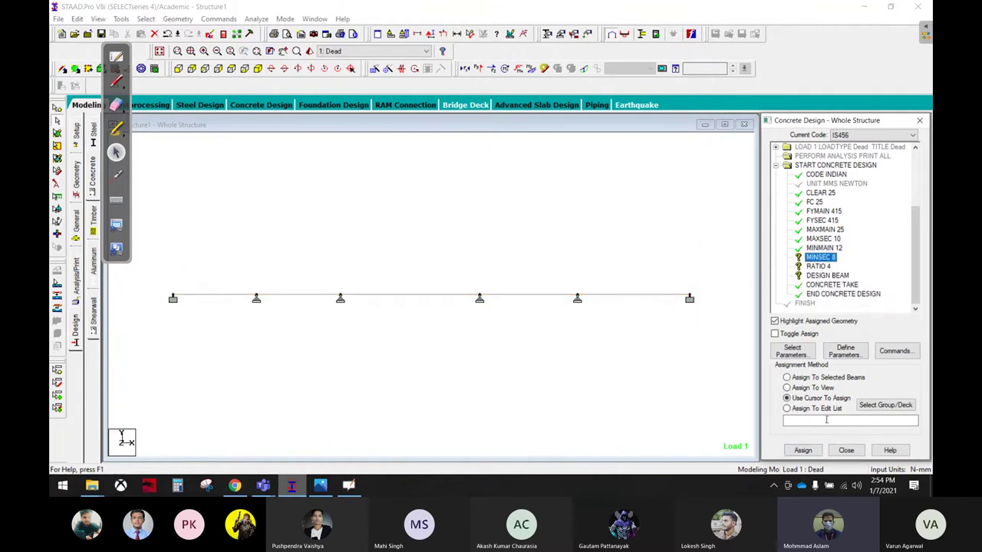
pyautogui.click(810, 387)
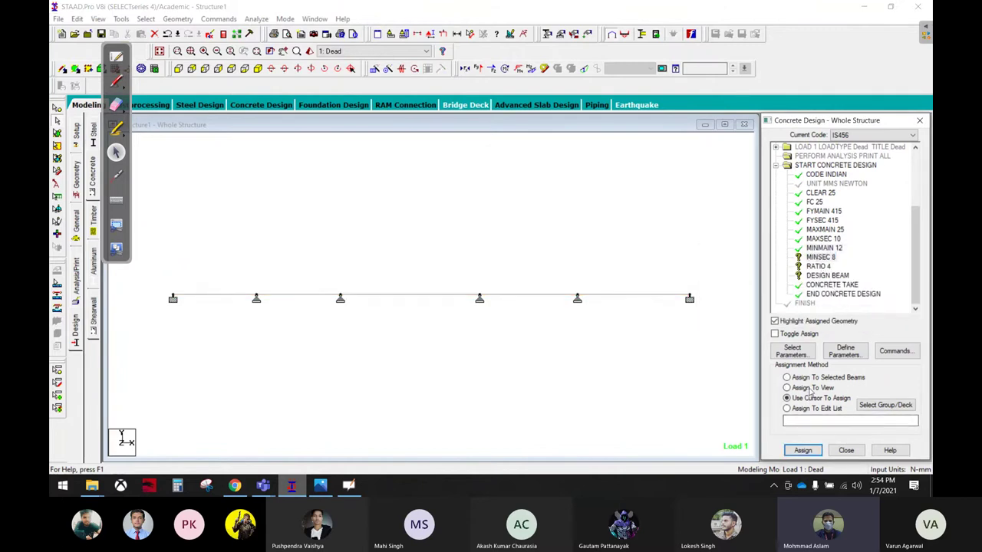
pyautogui.click(803, 450)
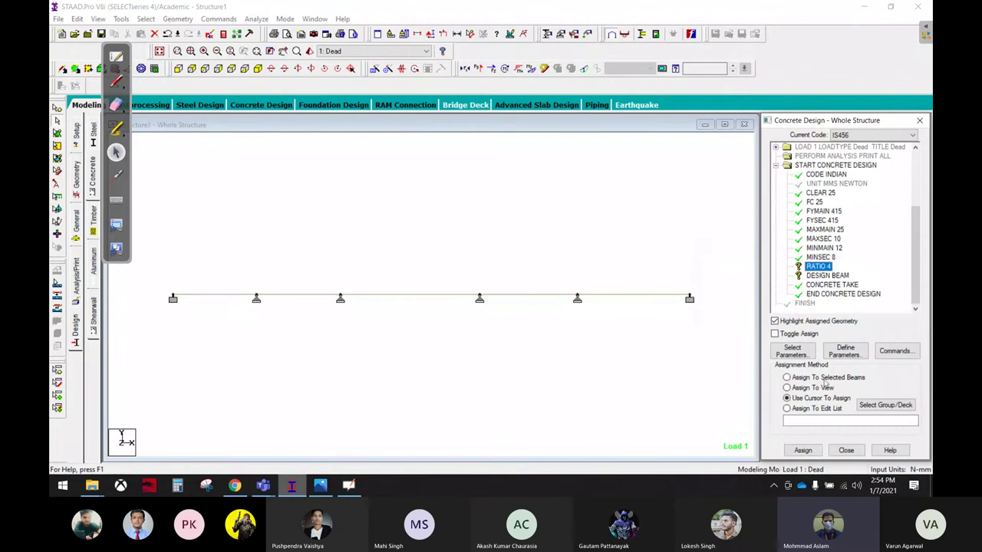
pyautogui.click(802, 450)
pyautogui.click(844, 313)
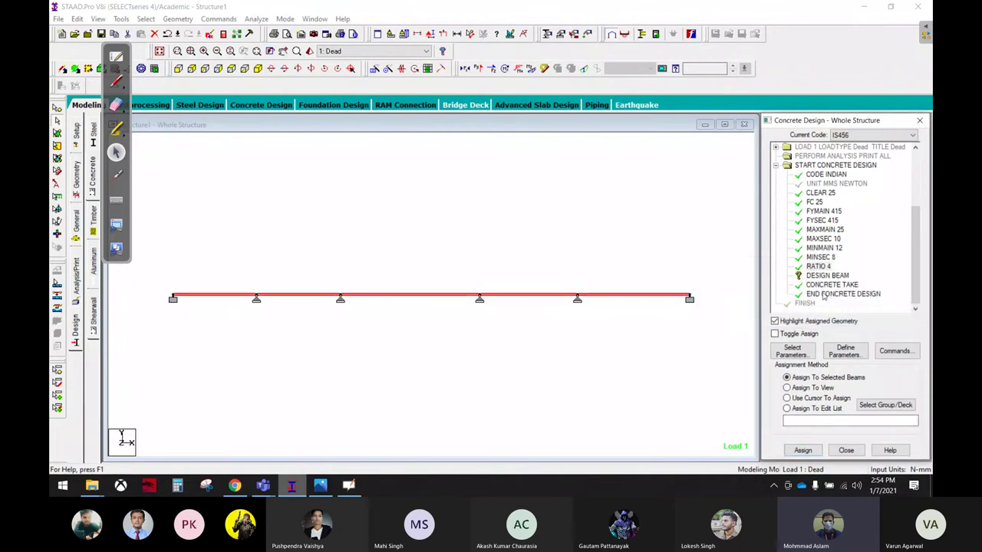
# Assign the DESIGN BEAM command to all beams in view and start the analysis
pyautogui.click(825, 275)
pyautogui.click(811, 388)
pyautogui.click(803, 450)
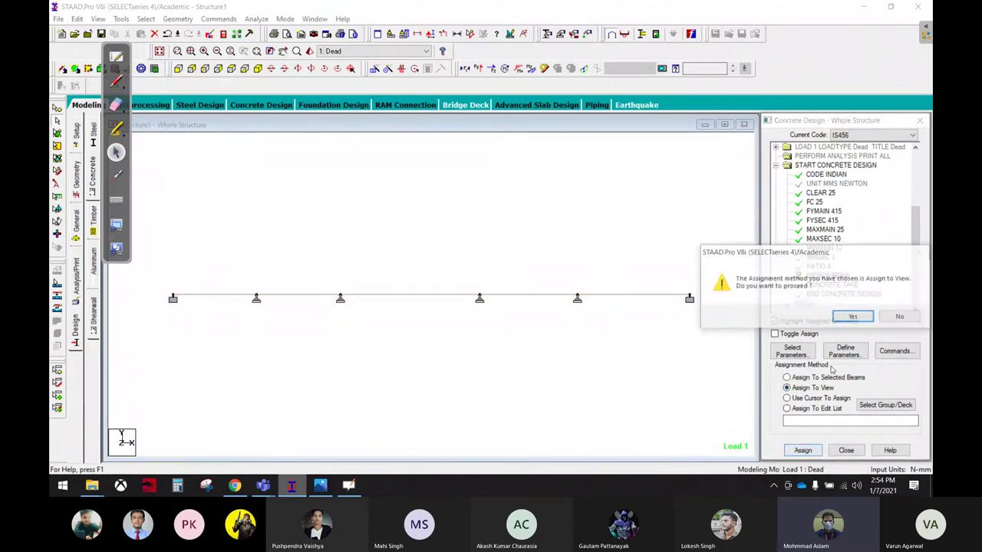
pyautogui.click(853, 318)
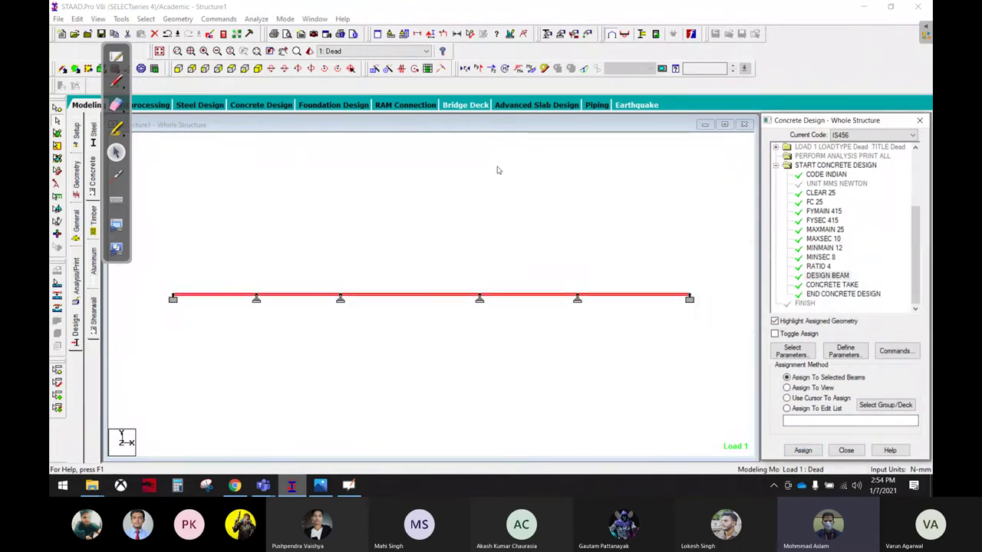
pyautogui.click(256, 19)
pyautogui.click(269, 34)
# Run the analysis and design, then check beam 3's concrete design reinforcement
pyautogui.click(422, 270)
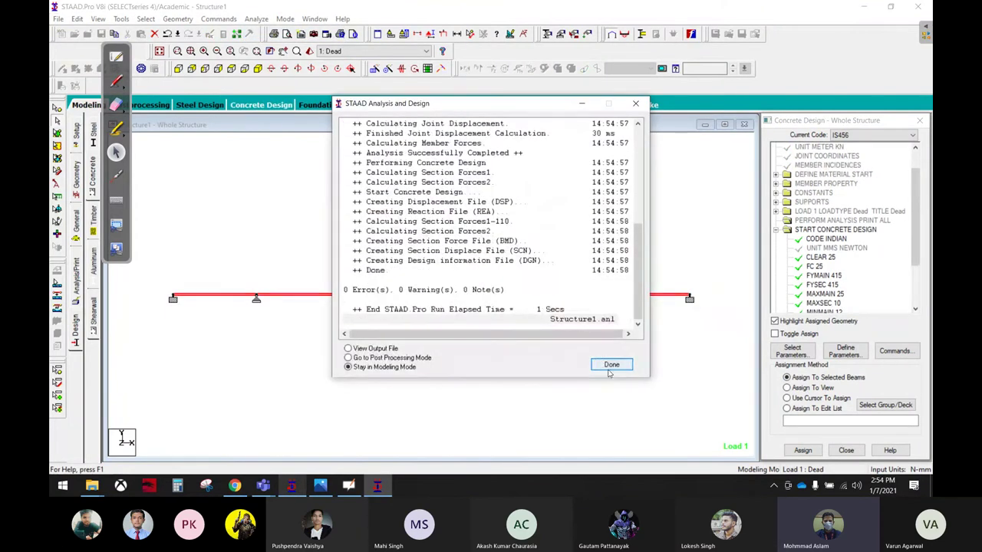
pyautogui.click(612, 364)
pyautogui.doubleClick(410, 298)
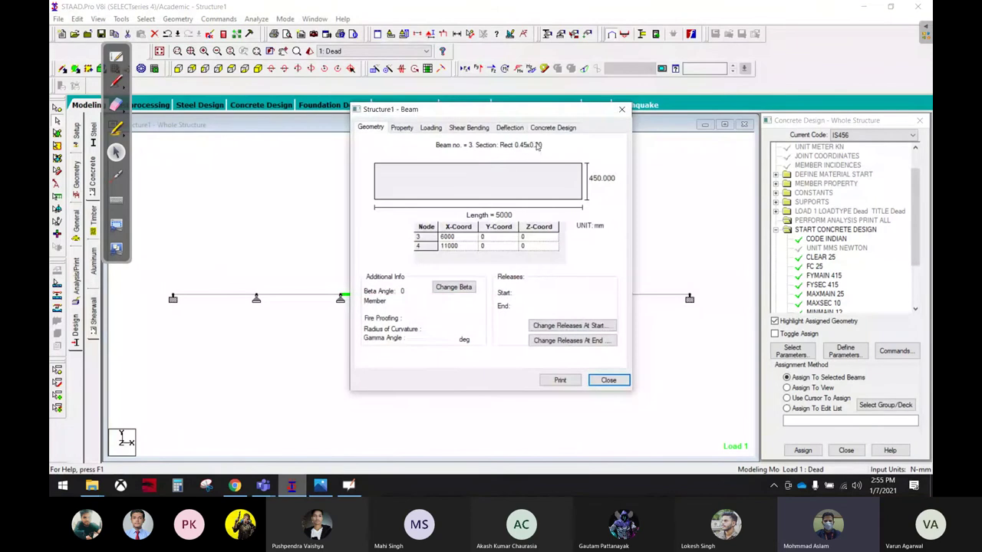
pyautogui.click(551, 128)
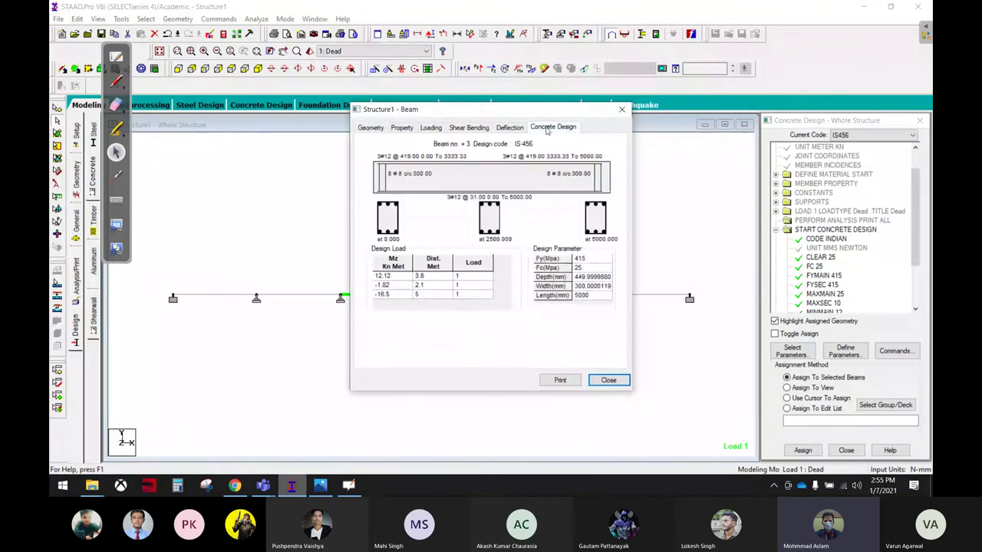
pyautogui.click(621, 111)
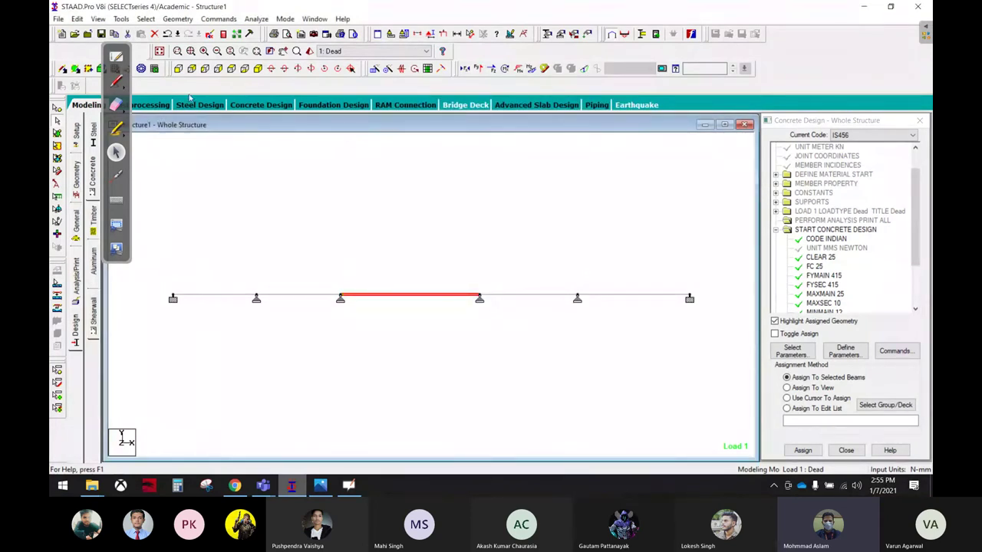
# Show the concrete design output down to the take-off: 2.5 cu.m concrete, 1116 N steel
pyautogui.click(223, 35)
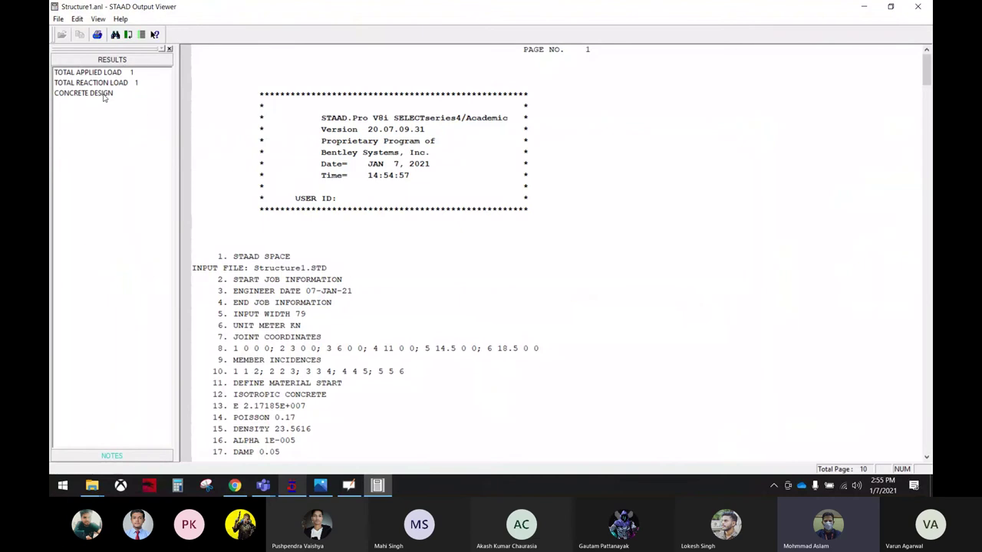
pyautogui.click(100, 95)
pyautogui.scroll(-2, 456, 219)
pyautogui.scroll(-5, 494, 245)
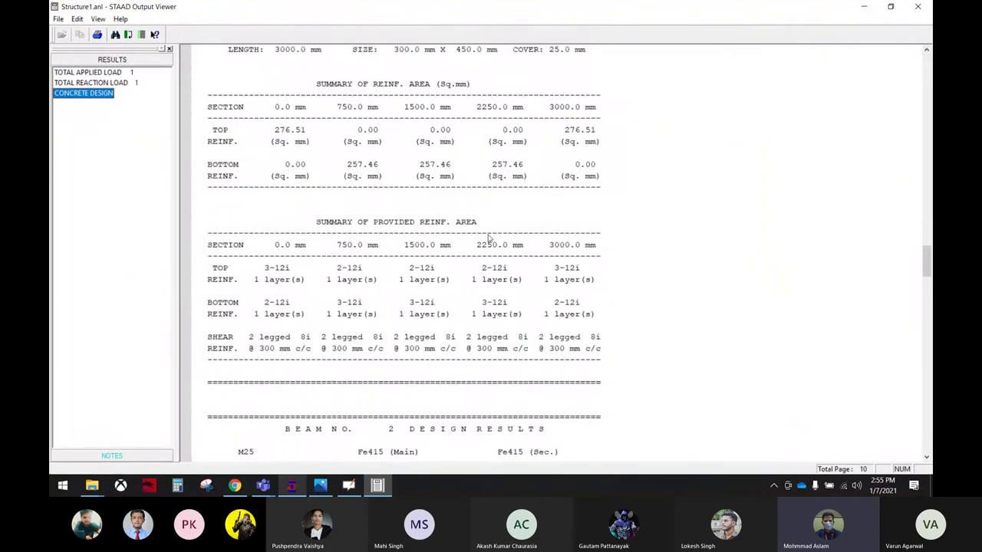
pyautogui.scroll(-5, 508, 245)
pyautogui.scroll(-5, 514, 255)
pyautogui.scroll(-2, 514, 255)
pyautogui.scroll(-4, 516, 253)
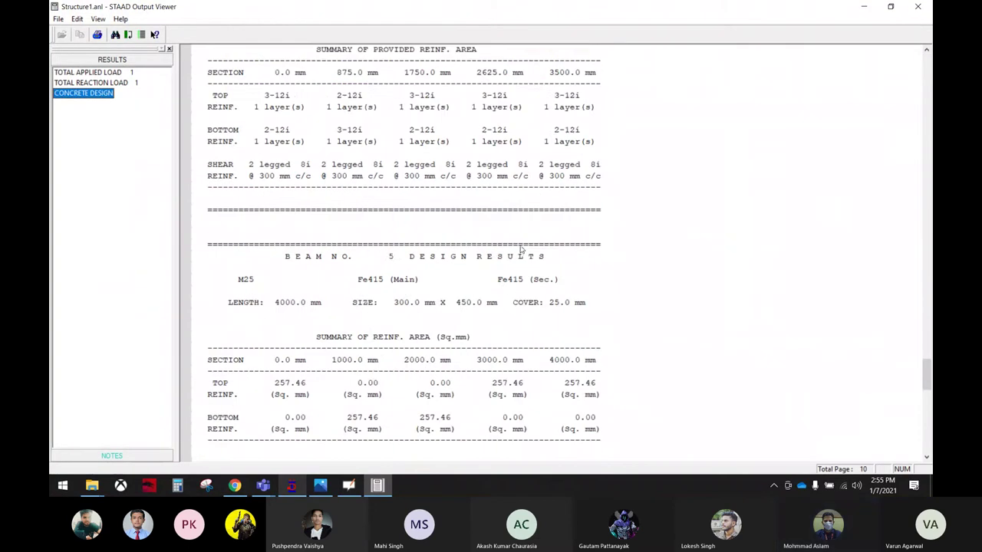
pyautogui.scroll(-5, 518, 249)
pyautogui.scroll(-1, 520, 246)
pyautogui.scroll(-2, 520, 247)
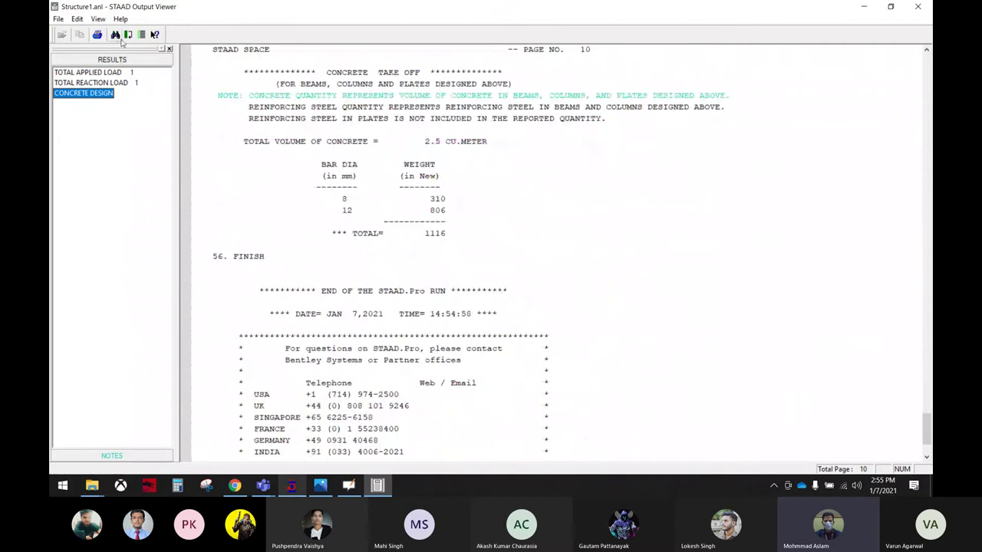
pyautogui.click(353, 486)
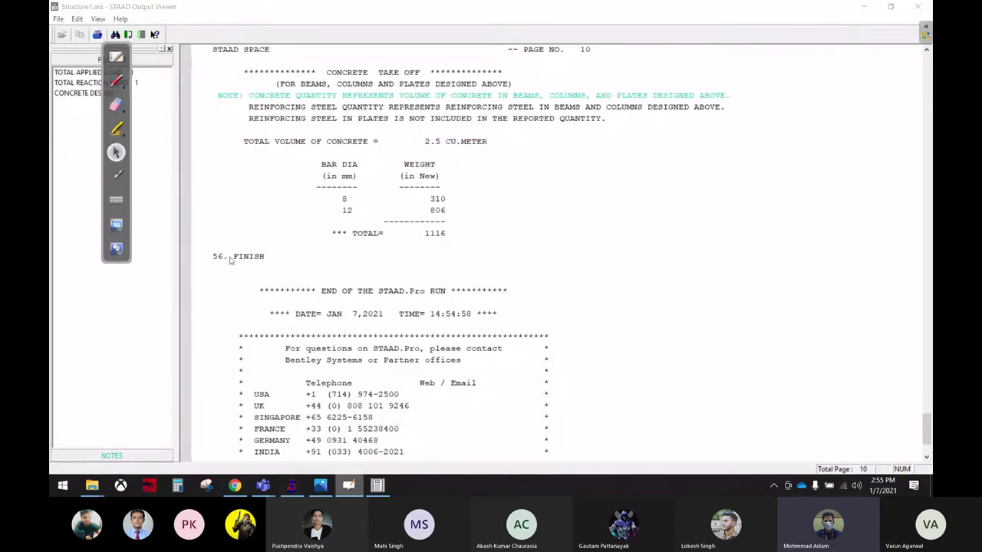
pyautogui.click(116, 81)
pyautogui.moveTo(234, 129)
pyautogui.mouseDown()
pyautogui.moveTo(253, 201)
pyautogui.moveTo(380, 261)
pyautogui.moveTo(516, 162)
pyautogui.moveTo(346, 123)
pyautogui.moveTo(233, 128)
pyautogui.mouseUp()
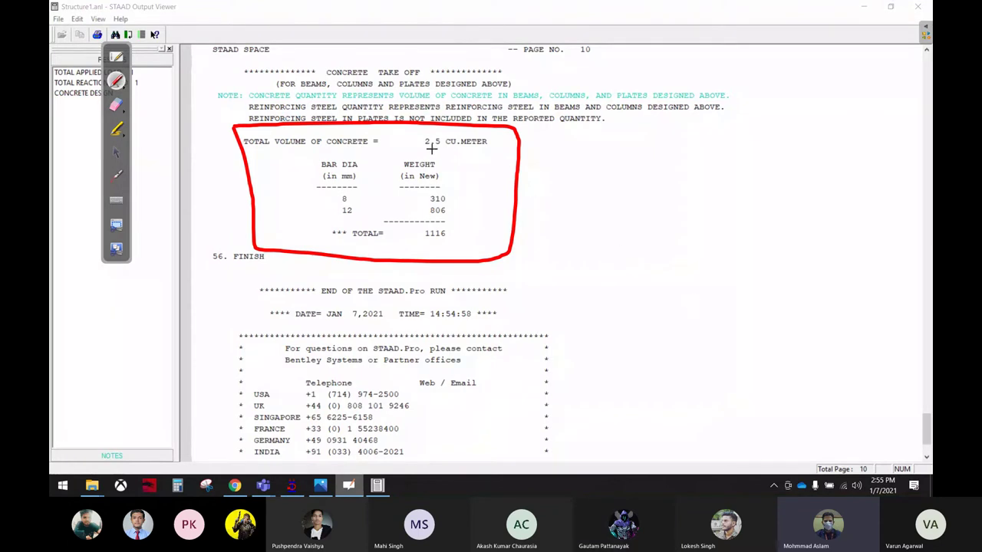
pyautogui.moveTo(501, 140); pyautogui.dragTo(549, 131)
pyautogui.moveTo(337, 198); pyautogui.dragTo(294, 178)
pyautogui.moveTo(339, 215); pyautogui.dragTo(283, 205)
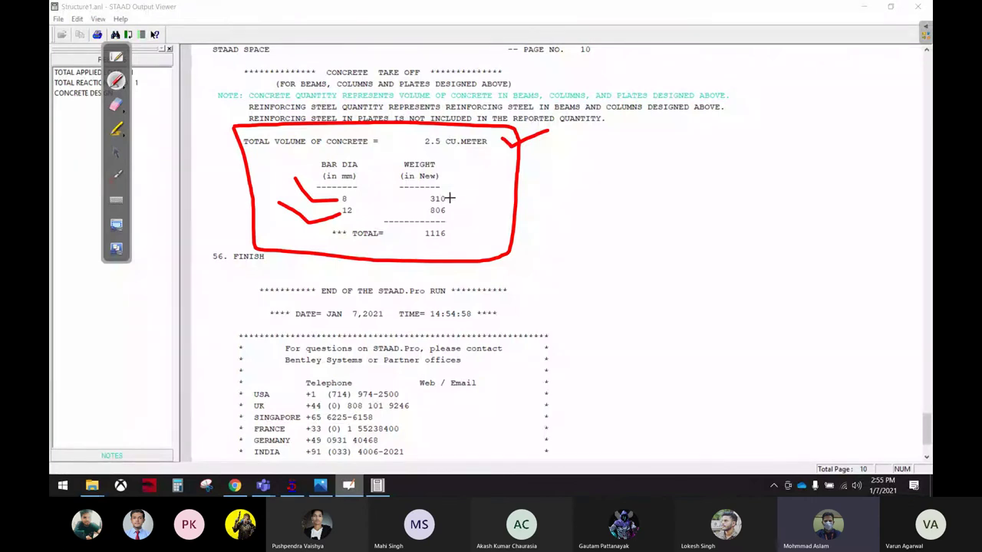
pyautogui.moveTo(450, 199); pyautogui.dragTo(496, 178)
pyautogui.moveTo(454, 214); pyautogui.dragTo(502, 204)
pyautogui.moveTo(419, 250)
pyautogui.mouseDown()
pyautogui.moveTo(426, 223)
pyautogui.moveTo(416, 255)
pyautogui.mouseUp()
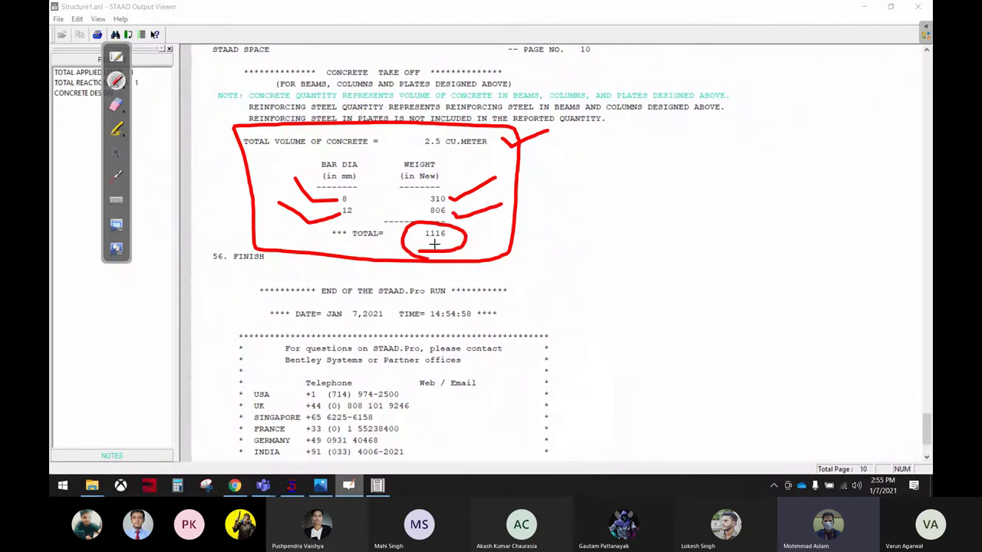
pyautogui.moveTo(472, 239)
pyautogui.mouseDown()
pyautogui.moveTo(565, 239)
pyautogui.moveTo(609, 253)
pyautogui.moveTo(643, 221)
pyautogui.moveTo(681, 209)
pyautogui.moveTo(712, 205)
pyautogui.moveTo(764, 223)
pyautogui.moveTo(765, 206)
pyautogui.mouseUp()
pyautogui.moveTo(792, 201); pyautogui.dragTo(807, 204)
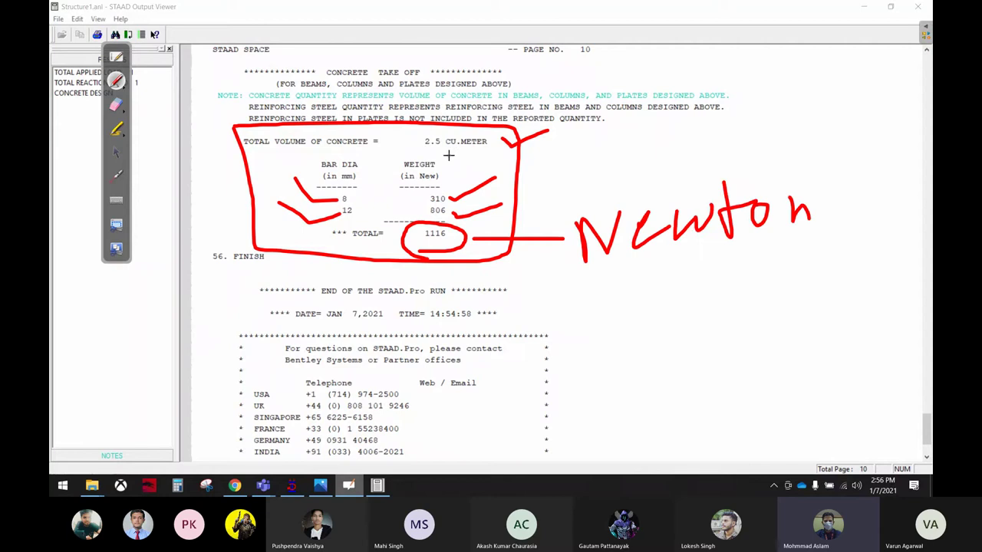
pyautogui.moveTo(612, 135)
pyautogui.mouseDown()
pyautogui.moveTo(606, 162)
pyautogui.moveTo(639, 164)
pyautogui.mouseUp()
pyautogui.moveTo(678, 134); pyautogui.dragTo(655, 163)
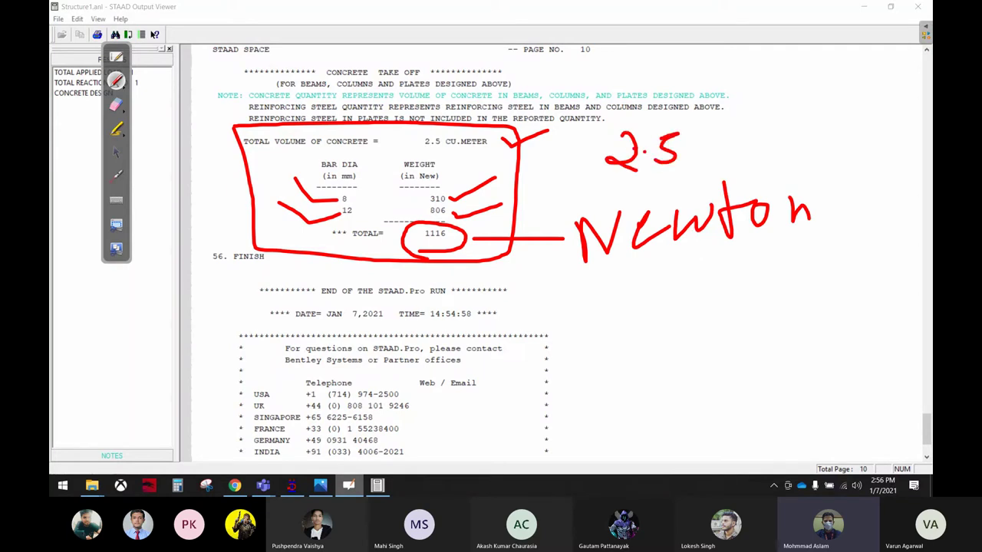
pyautogui.click(646, 152)
pyautogui.moveTo(716, 136); pyautogui.dragTo(738, 164)
pyautogui.moveTo(653, 278)
pyautogui.mouseDown()
pyautogui.moveTo(657, 318)
pyautogui.moveTo(695, 286)
pyautogui.moveTo(700, 326)
pyautogui.mouseUp()
pyautogui.moveTo(708, 274)
pyautogui.mouseDown()
pyautogui.moveTo(723, 271)
pyautogui.moveTo(739, 320)
pyautogui.mouseUp()
pyautogui.moveTo(746, 269)
pyautogui.mouseDown()
pyautogui.moveTo(785, 300)
pyautogui.moveTo(732, 321)
pyautogui.mouseUp()
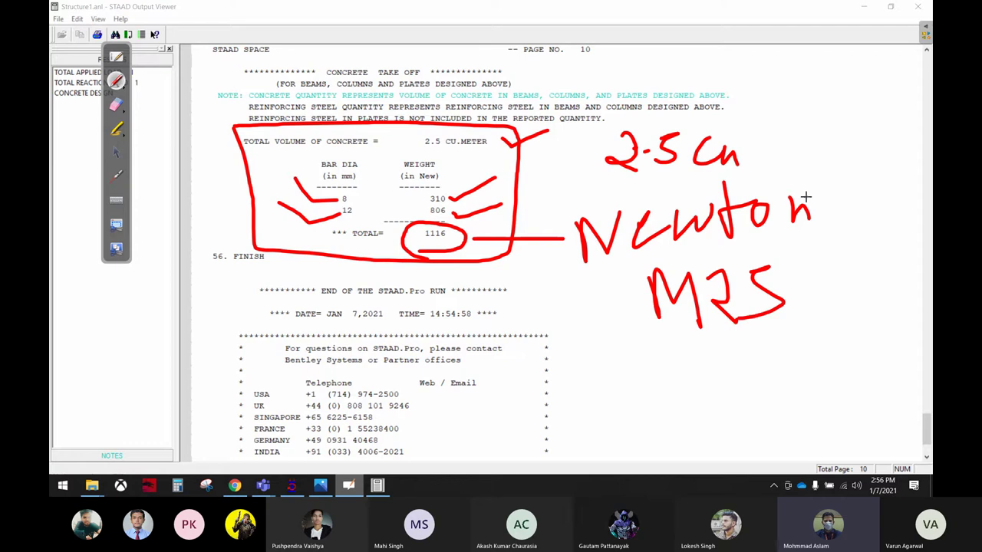
pyautogui.moveTo(820, 173)
pyautogui.mouseDown()
pyautogui.moveTo(677, 96)
pyautogui.moveTo(595, 367)
pyautogui.moveTo(873, 291)
pyautogui.moveTo(806, 135)
pyautogui.moveTo(770, 134)
pyautogui.mouseUp()
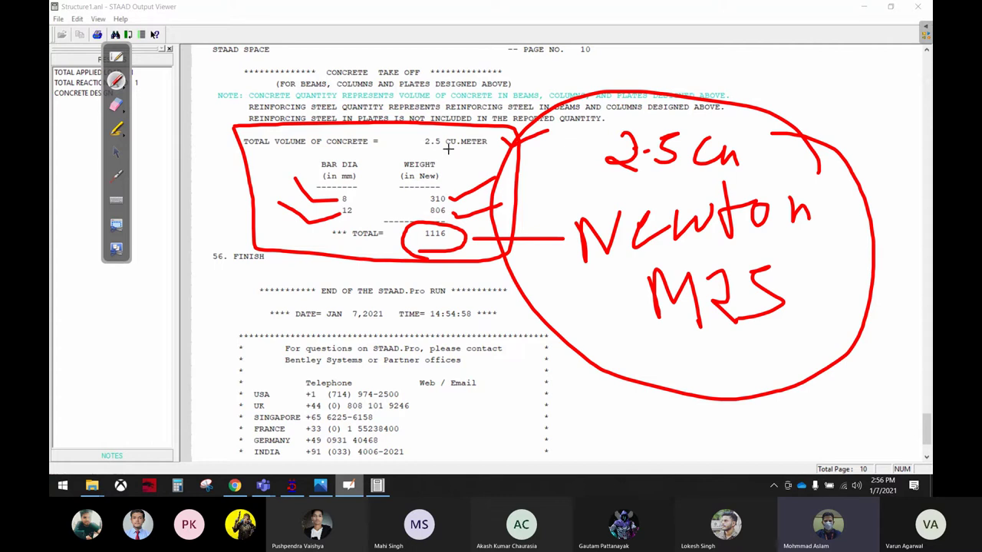
pyautogui.click(116, 104)
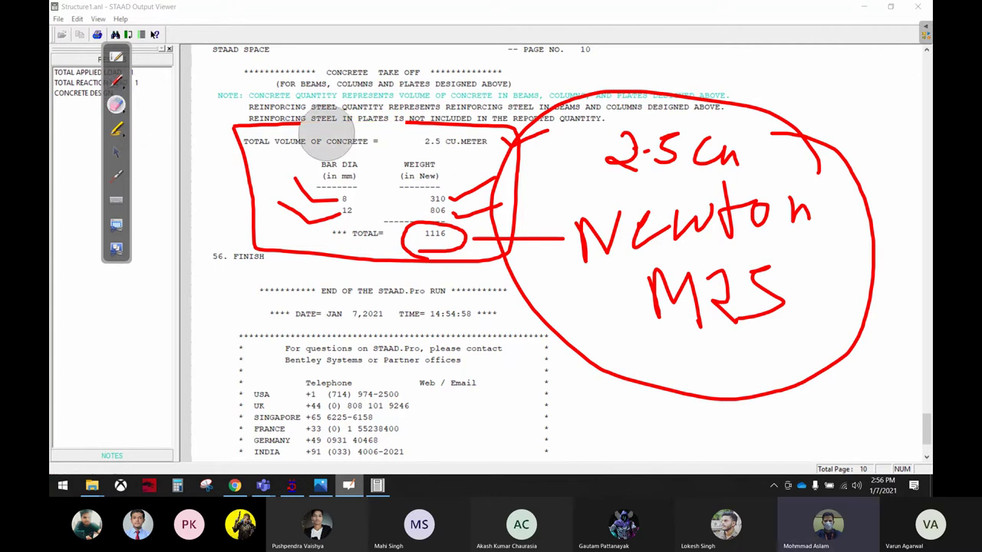
pyautogui.moveTo(261, 138)
pyautogui.mouseDown()
pyautogui.moveTo(476, 146)
pyautogui.moveTo(398, 157)
pyautogui.moveTo(324, 259)
pyautogui.moveTo(361, 159)
pyautogui.moveTo(665, 123)
pyautogui.moveTo(833, 190)
pyautogui.moveTo(537, 252)
pyautogui.moveTo(555, 318)
pyautogui.moveTo(591, 373)
pyautogui.moveTo(837, 290)
pyautogui.moveTo(627, 284)
pyautogui.moveTo(877, 269)
pyautogui.moveTo(660, 330)
pyautogui.moveTo(680, 203)
pyautogui.mouseUp()
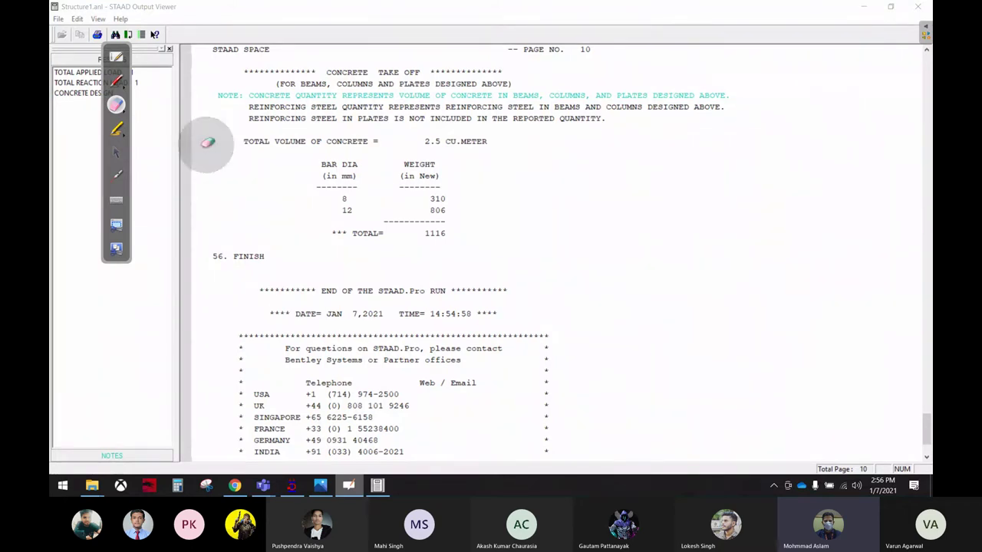
pyautogui.click(116, 152)
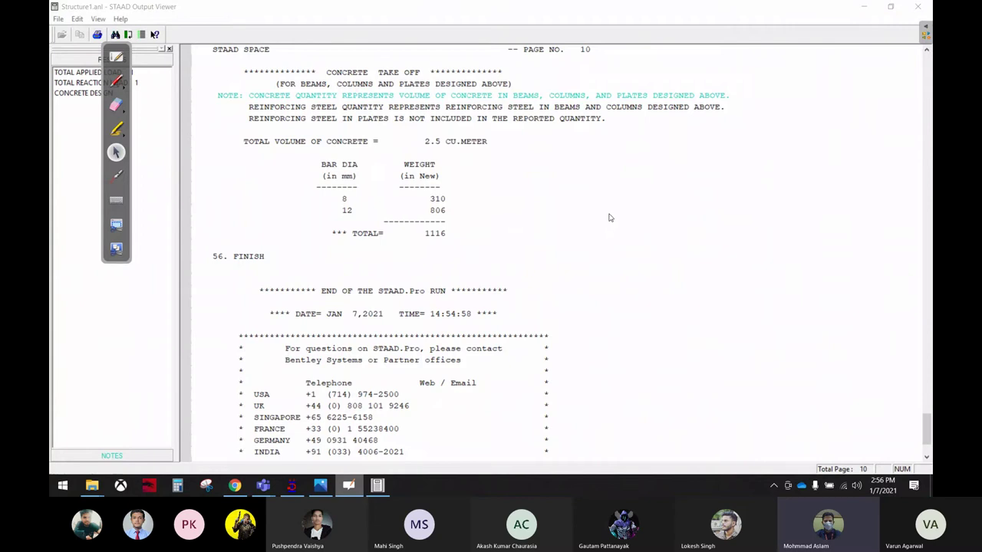
pyautogui.click(116, 80)
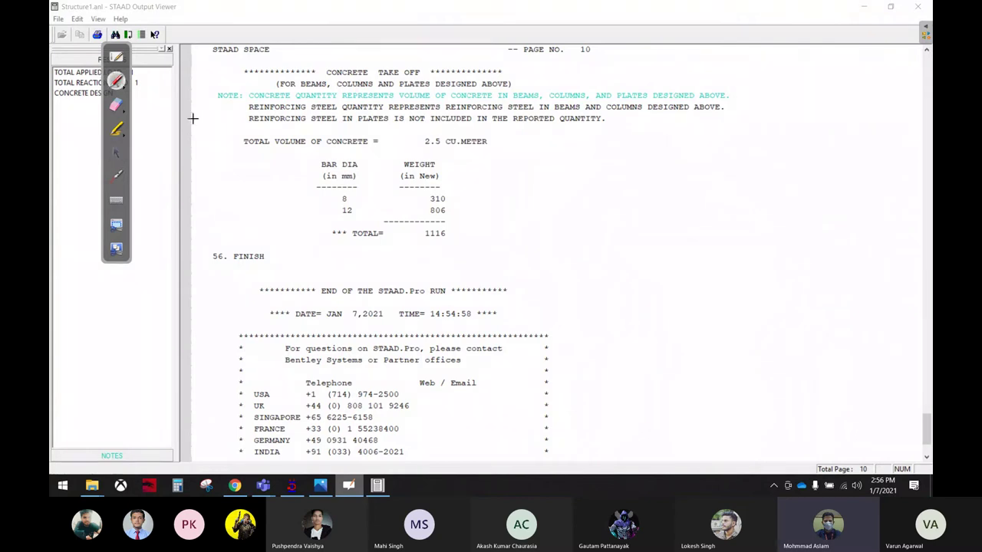
pyautogui.moveTo(236, 131)
pyautogui.mouseDown()
pyautogui.moveTo(246, 196)
pyautogui.moveTo(418, 268)
pyautogui.moveTo(500, 182)
pyautogui.moveTo(324, 120)
pyautogui.moveTo(231, 135)
pyautogui.moveTo(241, 146)
pyautogui.mouseUp()
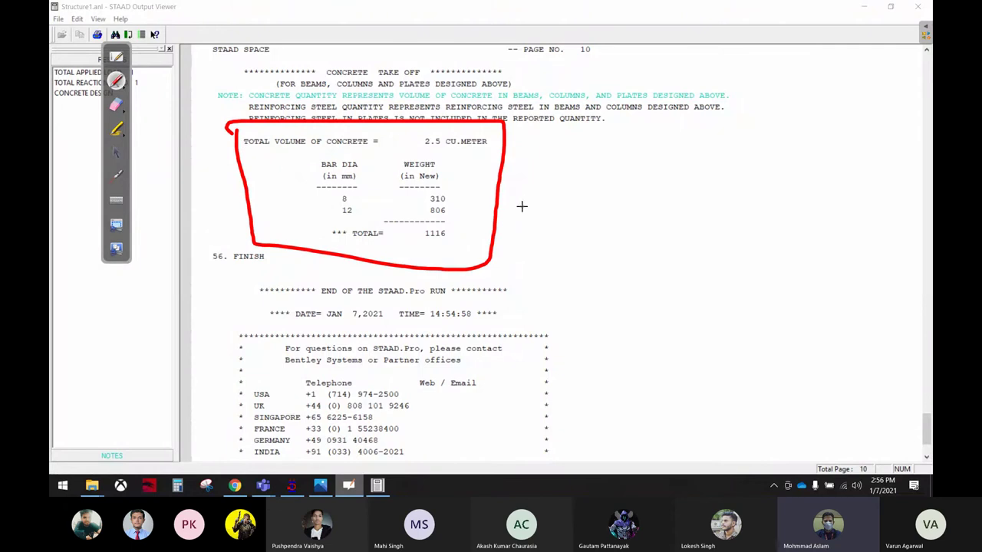
pyautogui.click(116, 108)
pyautogui.moveTo(337, 127)
pyautogui.mouseDown()
pyautogui.moveTo(241, 186)
pyautogui.moveTo(456, 272)
pyautogui.moveTo(504, 130)
pyautogui.moveTo(361, 123)
pyautogui.mouseUp()
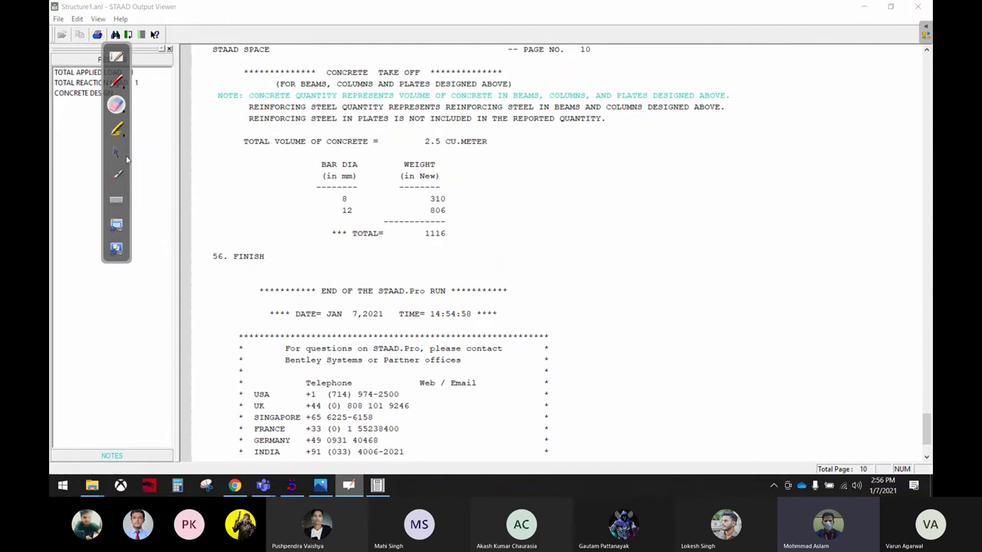
pyautogui.click(116, 152)
# Circle the 257.46 sq.mm top steel required and the 3-12i top bars in red
pyautogui.click(589, 224)
pyautogui.scroll(4, 589, 228)
pyautogui.scroll(6, 589, 228)
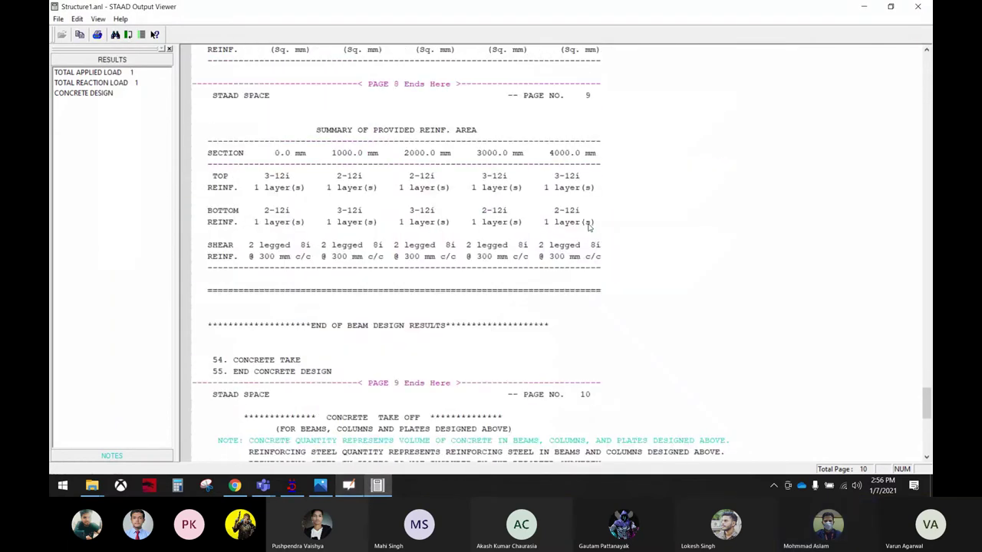
pyautogui.scroll(9, 590, 228)
pyautogui.scroll(5, 589, 228)
pyautogui.scroll(-4, 590, 228)
pyautogui.scroll(-6, 624, 230)
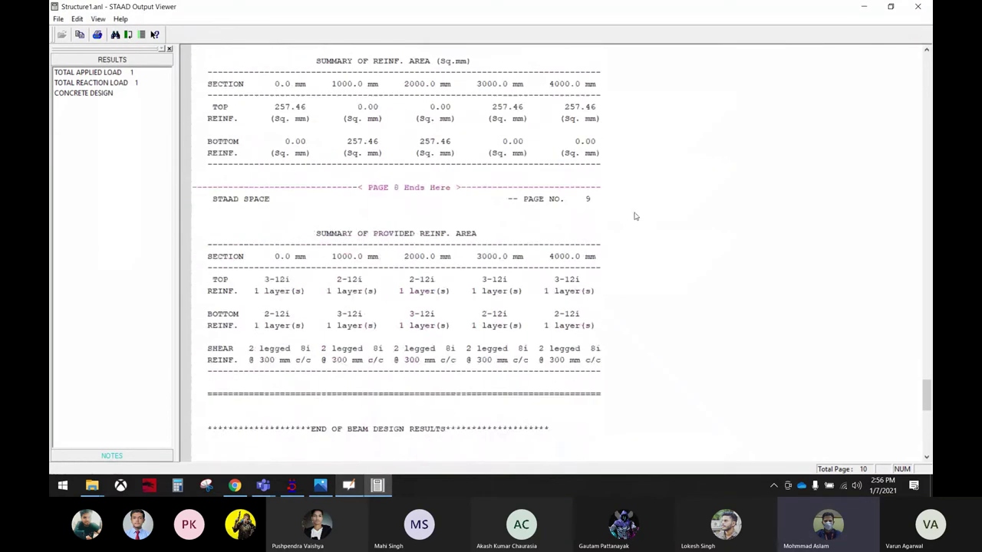
pyautogui.scroll(-1, 634, 215)
pyautogui.scroll(1, 381, 262)
pyautogui.scroll(1, 391, 262)
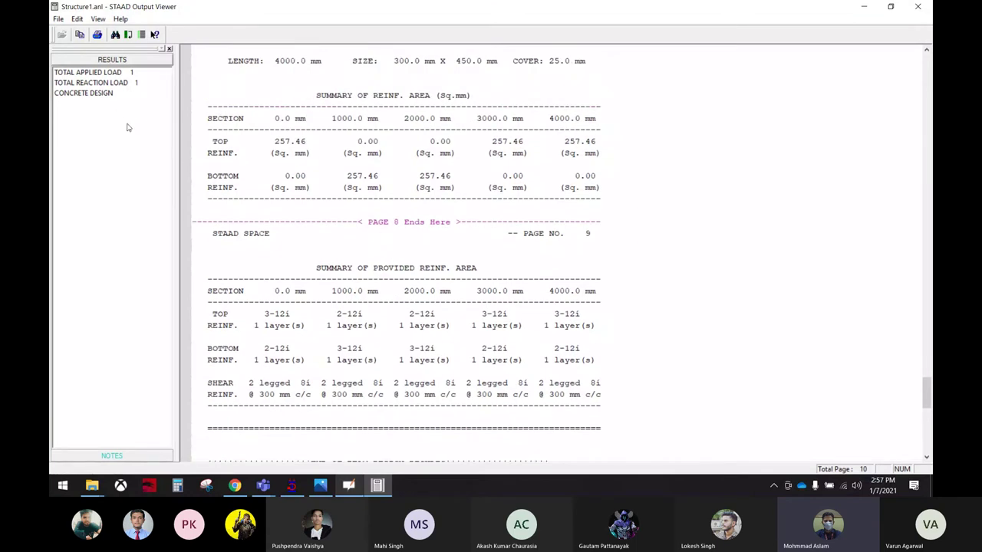
pyautogui.click(344, 491)
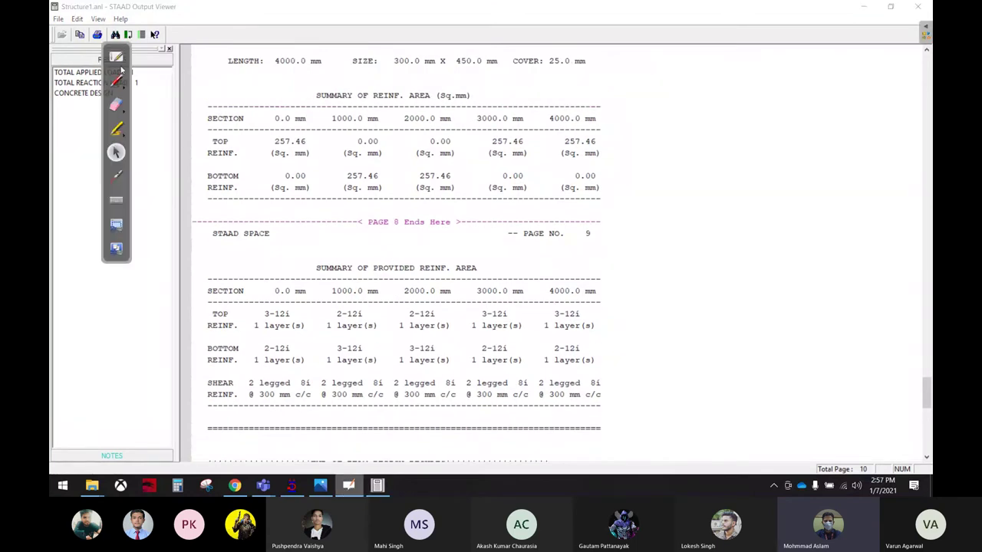
pyautogui.click(116, 80)
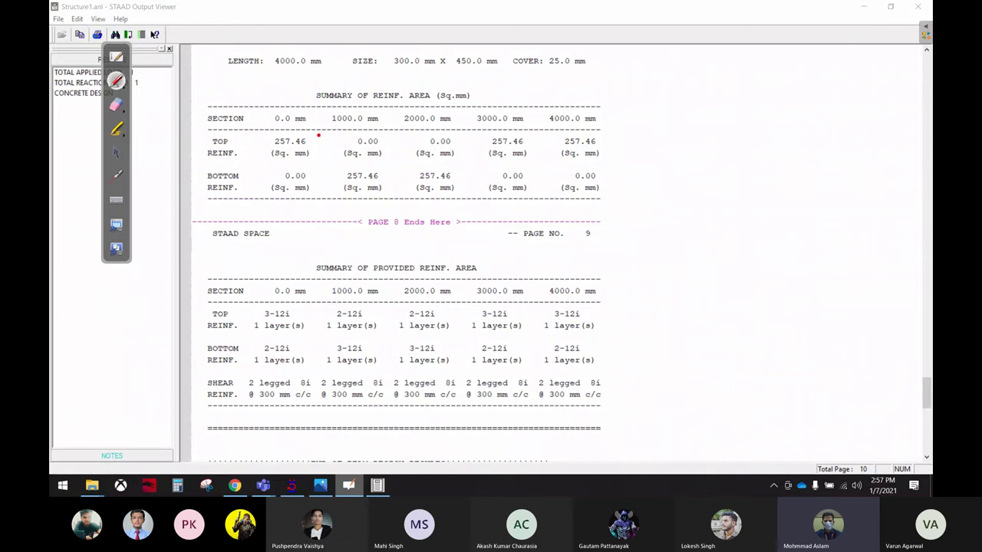
pyautogui.moveTo(318, 135)
pyautogui.mouseDown()
pyautogui.moveTo(265, 129)
pyautogui.moveTo(260, 147)
pyautogui.moveTo(313, 160)
pyautogui.moveTo(319, 131)
pyautogui.mouseUp()
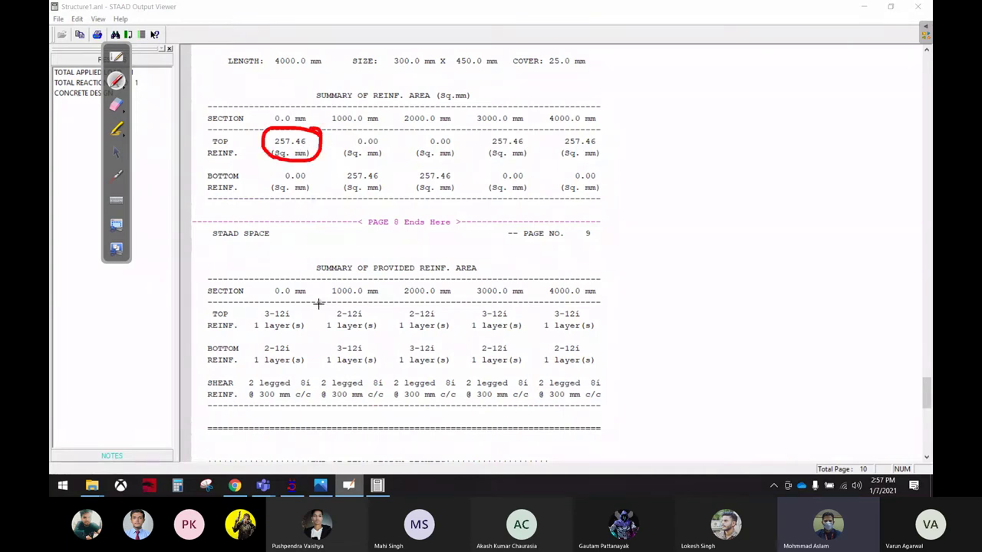
pyautogui.moveTo(307, 311)
pyautogui.mouseDown()
pyautogui.moveTo(251, 316)
pyautogui.moveTo(313, 341)
pyautogui.moveTo(312, 309)
pyautogui.mouseUp()
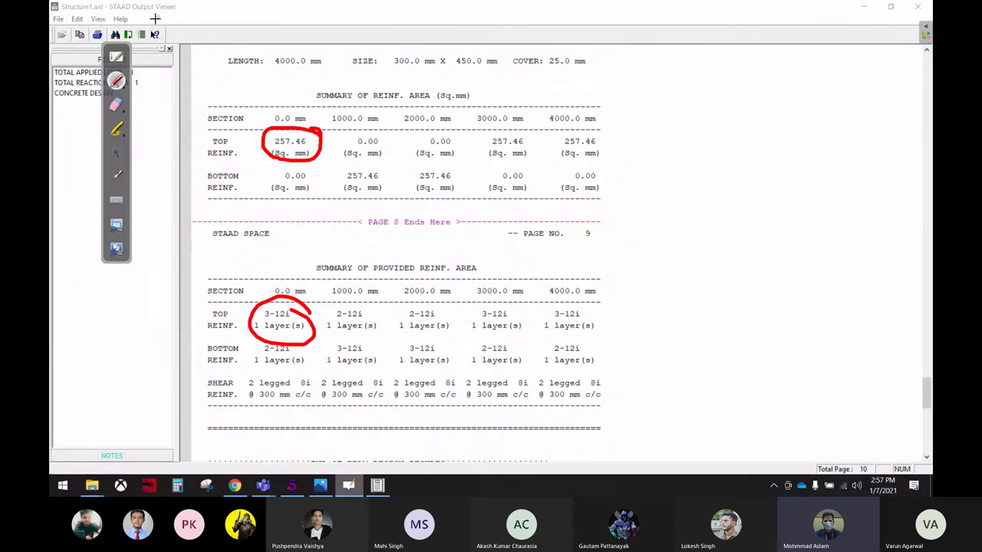
# Erase both red circles and close the output report
pyautogui.click(116, 105)
pyautogui.moveTo(284, 137); pyautogui.dragTo(234, 184)
pyautogui.moveTo(269, 330); pyautogui.dragTo(339, 311)
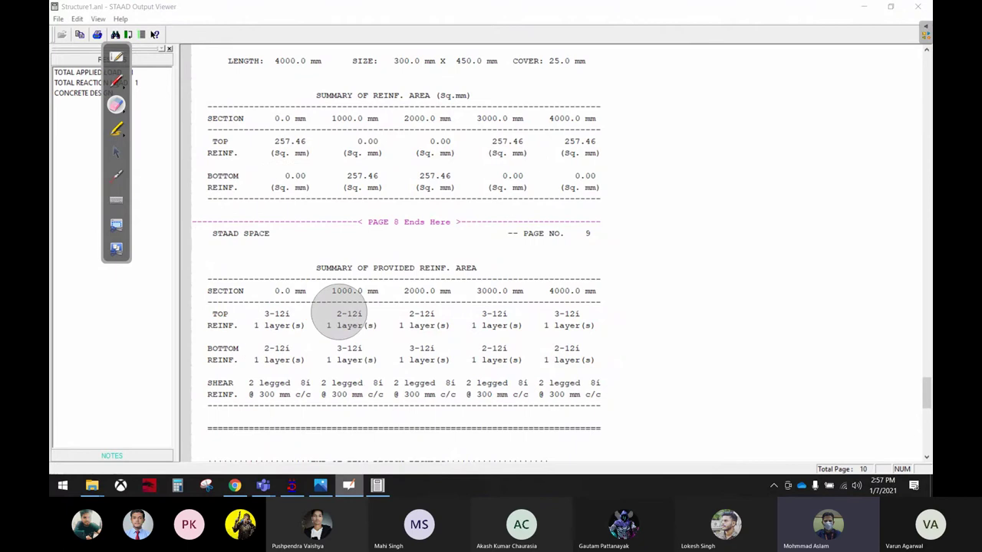
pyautogui.click(116, 151)
pyautogui.click(917, 6)
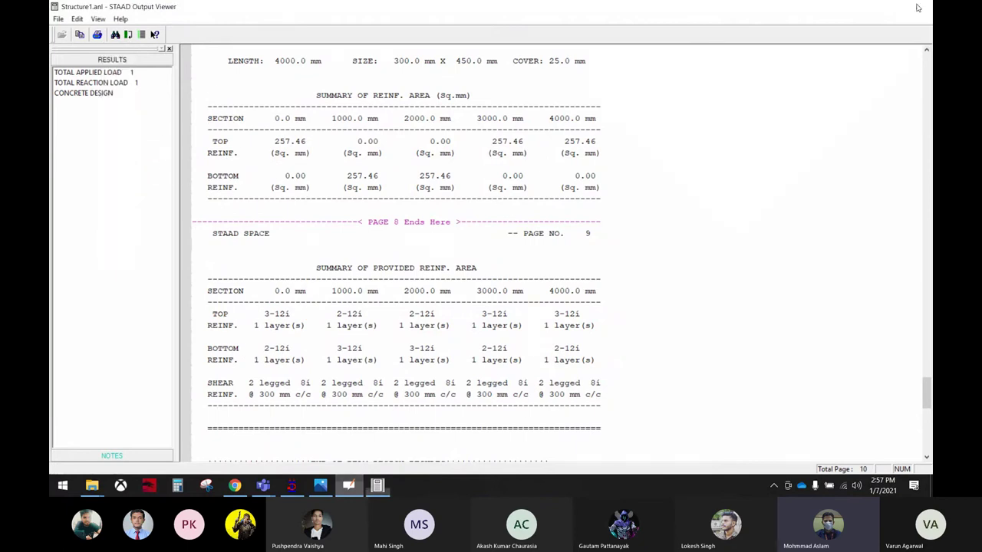
# Check beam 1's concrete design rebar details, then bring up a blank OpenBoard page
pyautogui.doubleClick(237, 295)
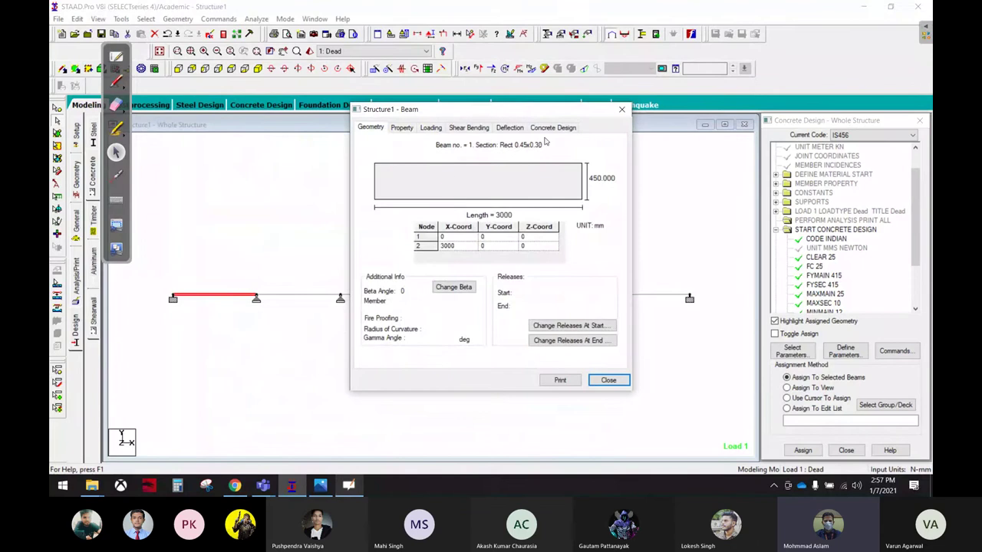
pyautogui.click(549, 128)
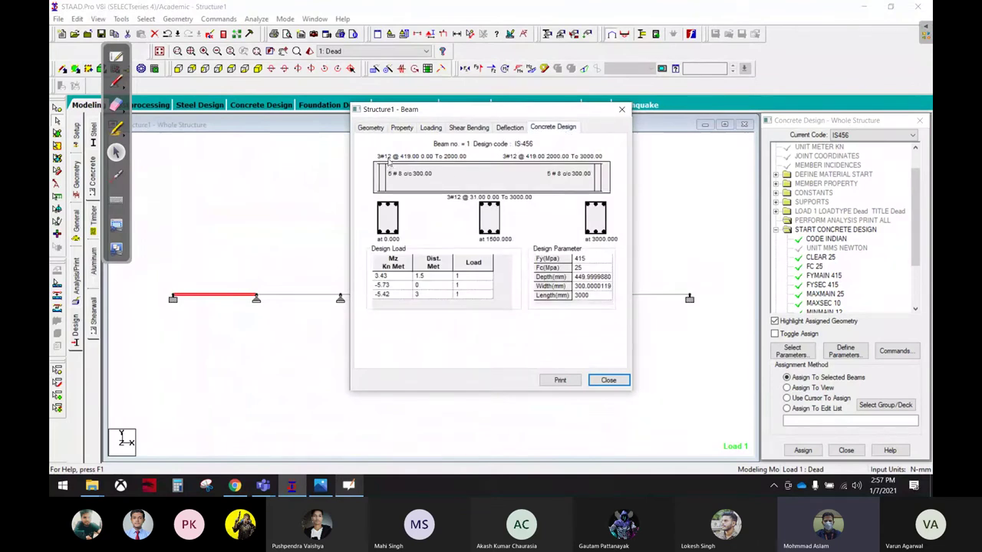
pyautogui.click(600, 379)
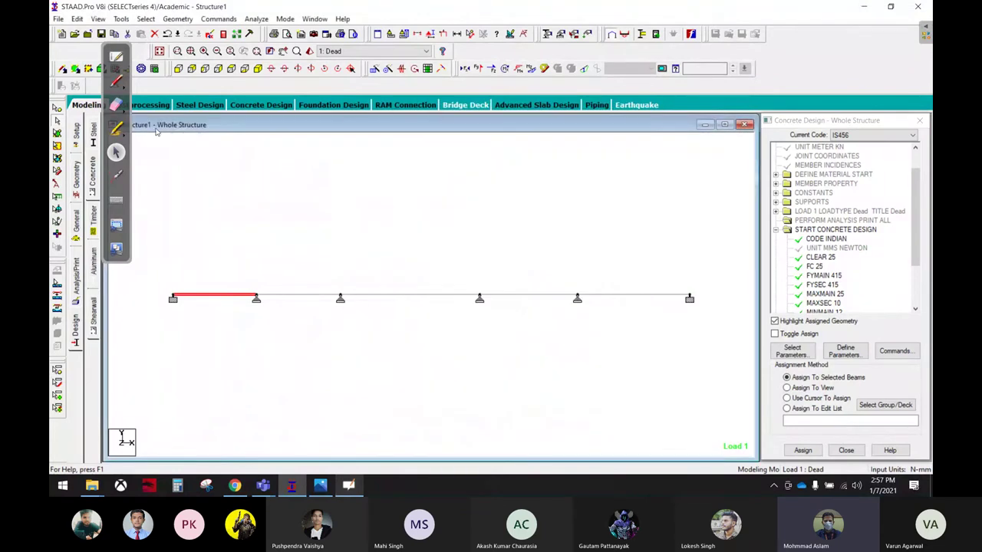
pyautogui.click(116, 57)
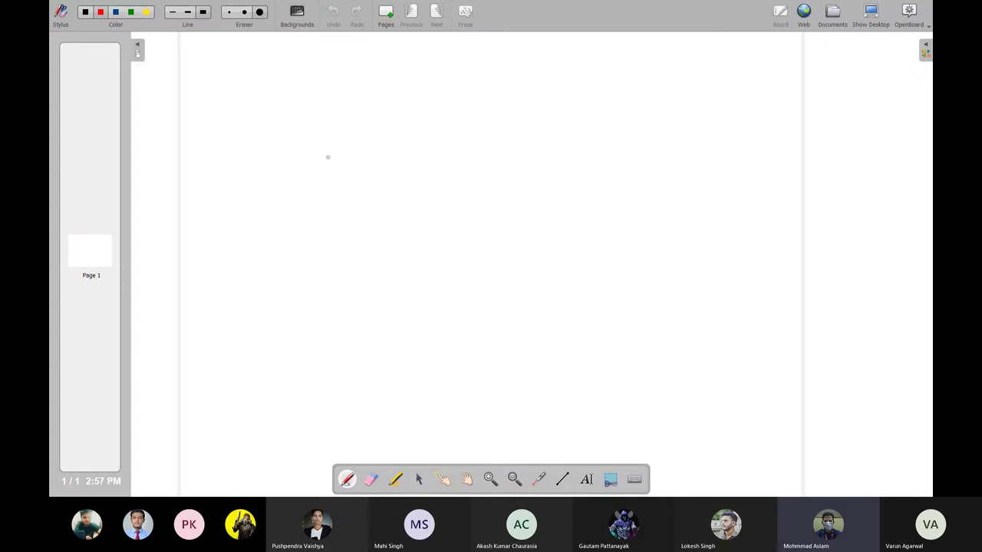
pyautogui.moveTo(249, 54)
pyautogui.mouseDown()
pyautogui.moveTo(250, 93)
pyautogui.moveTo(314, 68)
pyautogui.moveTo(333, 81)
pyautogui.mouseUp()
pyautogui.moveTo(349, 62)
pyautogui.mouseDown()
pyautogui.moveTo(351, 78)
pyautogui.moveTo(375, 77)
pyautogui.mouseUp()
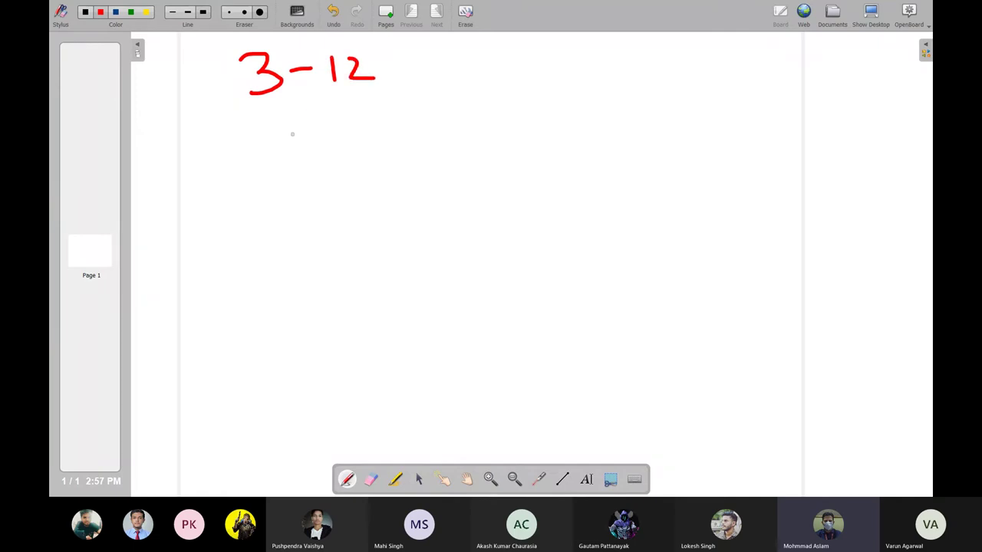
pyautogui.moveTo(261, 126); pyautogui.dragTo(284, 164)
pyautogui.moveTo(338, 122)
pyautogui.mouseDown()
pyautogui.moveTo(310, 125)
pyautogui.moveTo(315, 162)
pyautogui.moveTo(365, 121)
pyautogui.moveTo(371, 161)
pyautogui.mouseUp()
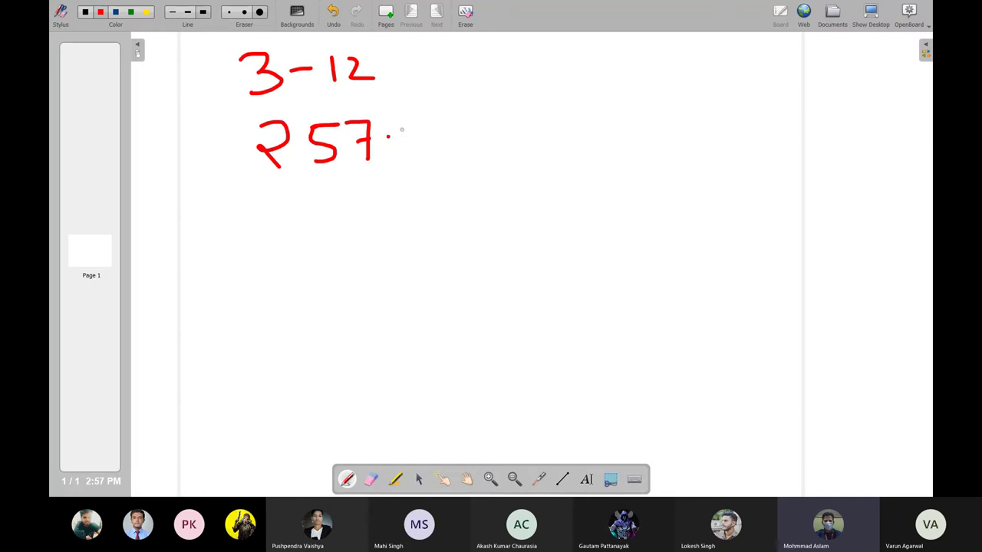
pyautogui.moveTo(401, 119)
pyautogui.mouseDown()
pyautogui.moveTo(428, 140)
pyautogui.moveTo(410, 156)
pyautogui.mouseUp()
pyautogui.moveTo(456, 129)
pyautogui.mouseDown()
pyautogui.moveTo(445, 145)
pyautogui.moveTo(457, 130)
pyautogui.moveTo(510, 139)
pyautogui.moveTo(518, 154)
pyautogui.mouseUp()
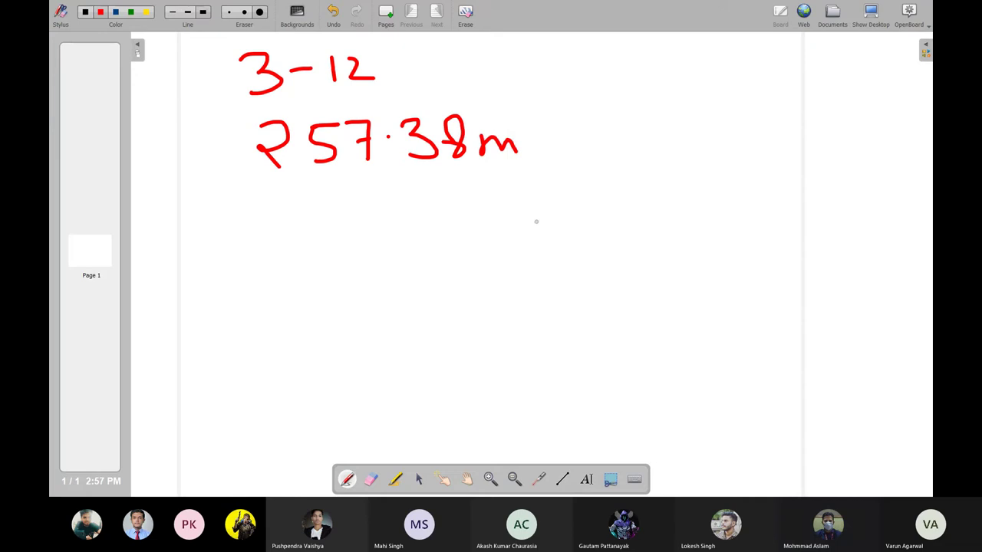
pyautogui.click(131, 12)
pyautogui.moveTo(245, 105)
pyautogui.mouseDown()
pyautogui.moveTo(243, 148)
pyautogui.moveTo(420, 185)
pyautogui.moveTo(540, 181)
pyautogui.moveTo(434, 102)
pyautogui.moveTo(244, 105)
pyautogui.mouseUp()
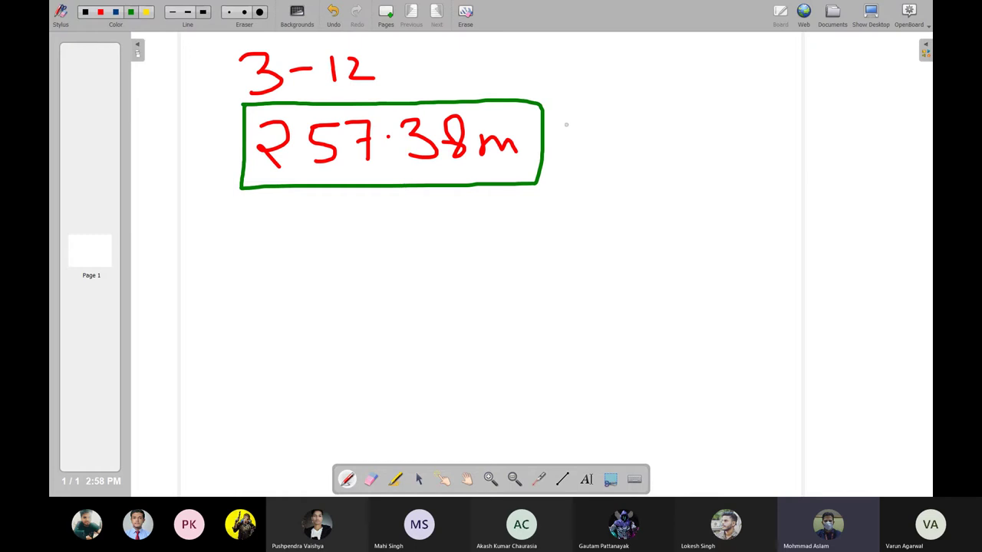
pyautogui.moveTo(548, 138)
pyautogui.mouseDown()
pyautogui.moveTo(619, 77)
pyautogui.moveTo(426, 64)
pyautogui.moveTo(465, 69)
pyautogui.mouseUp()
pyautogui.moveTo(676, 50)
pyautogui.mouseDown()
pyautogui.moveTo(647, 86)
pyautogui.moveTo(700, 94)
pyautogui.moveTo(687, 69)
pyautogui.mouseUp()
pyautogui.moveTo(738, 46)
pyautogui.mouseDown()
pyautogui.moveTo(726, 80)
pyautogui.moveTo(715, 77)
pyautogui.mouseUp()
pyautogui.moveTo(770, 45)
pyautogui.mouseDown()
pyautogui.moveTo(770, 69)
pyautogui.moveTo(803, 69)
pyautogui.mouseUp()
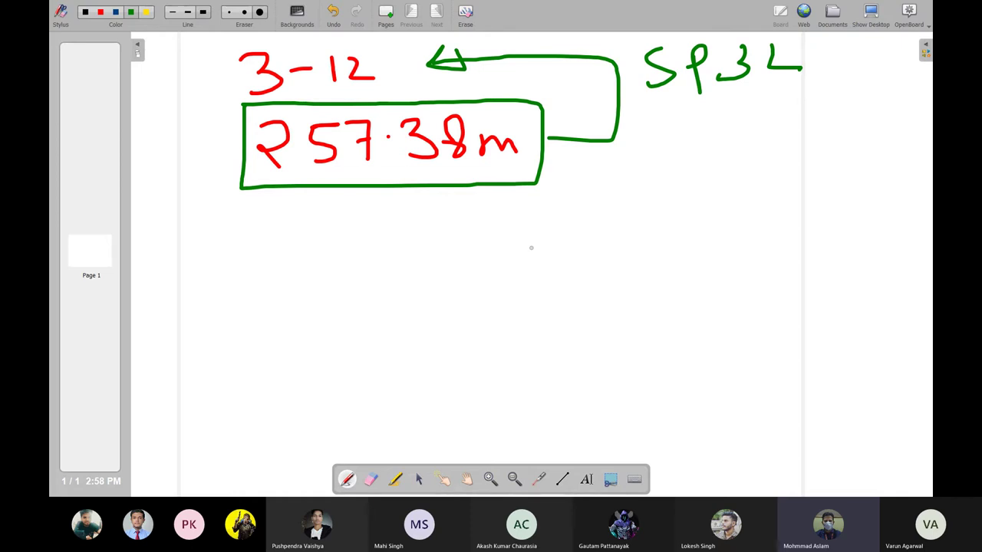
pyautogui.moveTo(302, 265); pyautogui.dragTo(290, 322)
pyautogui.moveTo(366, 258); pyautogui.dragTo(343, 290)
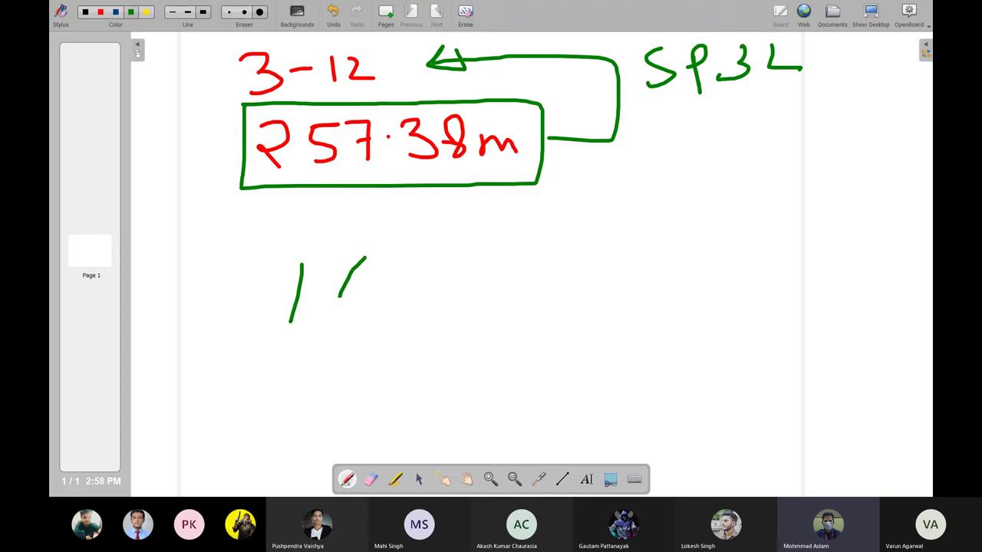
pyautogui.moveTo(161, 278)
pyautogui.mouseDown()
pyautogui.moveTo(175, 313)
pyautogui.moveTo(203, 311)
pyautogui.mouseUp()
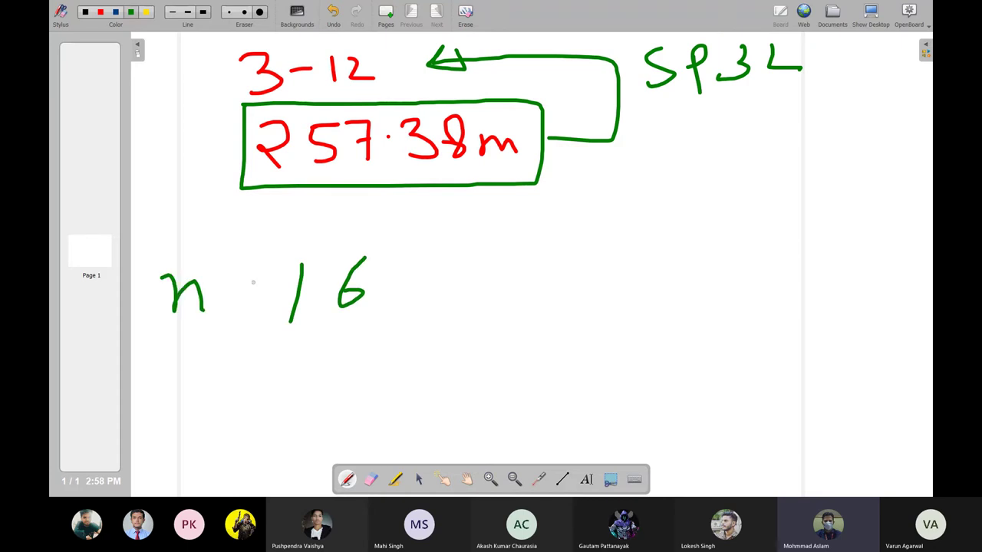
pyautogui.moveTo(232, 281); pyautogui.dragTo(256, 319)
pyautogui.moveTo(246, 288); pyautogui.dragTo(230, 316)
pyautogui.moveTo(414, 264); pyautogui.dragTo(398, 295)
pyautogui.moveTo(402, 270); pyautogui.dragTo(416, 287)
pyautogui.moveTo(431, 255)
pyautogui.mouseDown()
pyautogui.moveTo(467, 247)
pyautogui.moveTo(438, 285)
pyautogui.mouseUp()
pyautogui.moveTo(451, 258); pyautogui.dragTo(462, 290)
pyautogui.moveTo(432, 322)
pyautogui.mouseDown()
pyautogui.moveTo(481, 324)
pyautogui.moveTo(476, 398)
pyautogui.mouseUp()
pyautogui.moveTo(516, 318)
pyautogui.mouseDown()
pyautogui.moveTo(541, 310)
pyautogui.moveTo(550, 325)
pyautogui.mouseUp()
pyautogui.moveTo(585, 291); pyautogui.dragTo(610, 326)
pyautogui.moveTo(623, 293)
pyautogui.mouseDown()
pyautogui.moveTo(649, 289)
pyautogui.moveTo(624, 333)
pyautogui.mouseUp()
pyautogui.moveTo(660, 283)
pyautogui.mouseDown()
pyautogui.moveTo(698, 279)
pyautogui.moveTo(694, 322)
pyautogui.mouseUp()
pyautogui.click(712, 299)
pyautogui.moveTo(731, 282)
pyautogui.mouseDown()
pyautogui.moveTo(757, 303)
pyautogui.moveTo(726, 315)
pyautogui.mouseUp()
pyautogui.moveTo(801, 269)
pyautogui.mouseDown()
pyautogui.moveTo(790, 292)
pyautogui.moveTo(754, 292)
pyautogui.mouseUp()
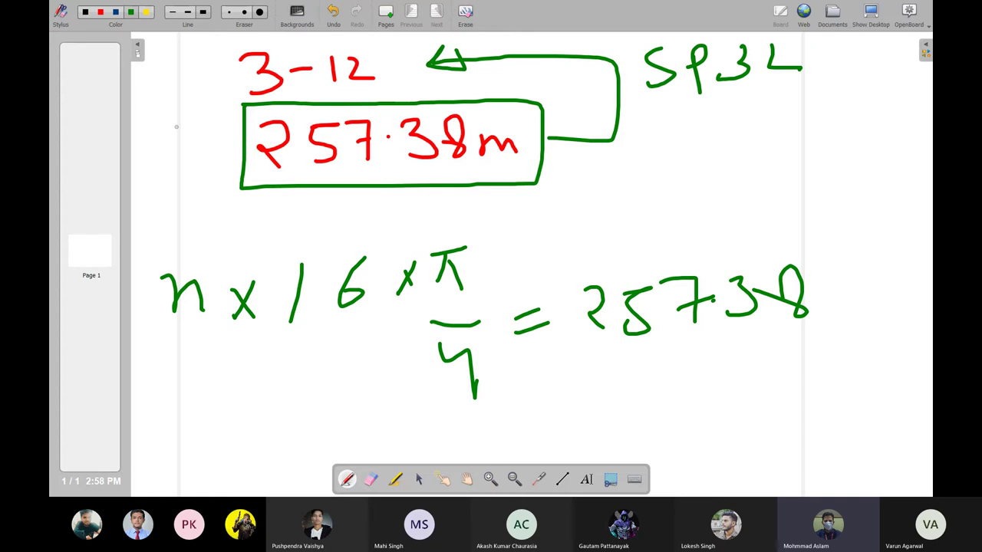
pyautogui.moveTo(189, 127)
pyautogui.mouseDown()
pyautogui.moveTo(201, 125)
pyautogui.moveTo(184, 116)
pyautogui.moveTo(206, 109)
pyautogui.mouseUp()
pyautogui.moveTo(524, 157)
pyautogui.mouseDown()
pyautogui.moveTo(541, 156)
pyautogui.moveTo(554, 138)
pyautogui.mouseUp()
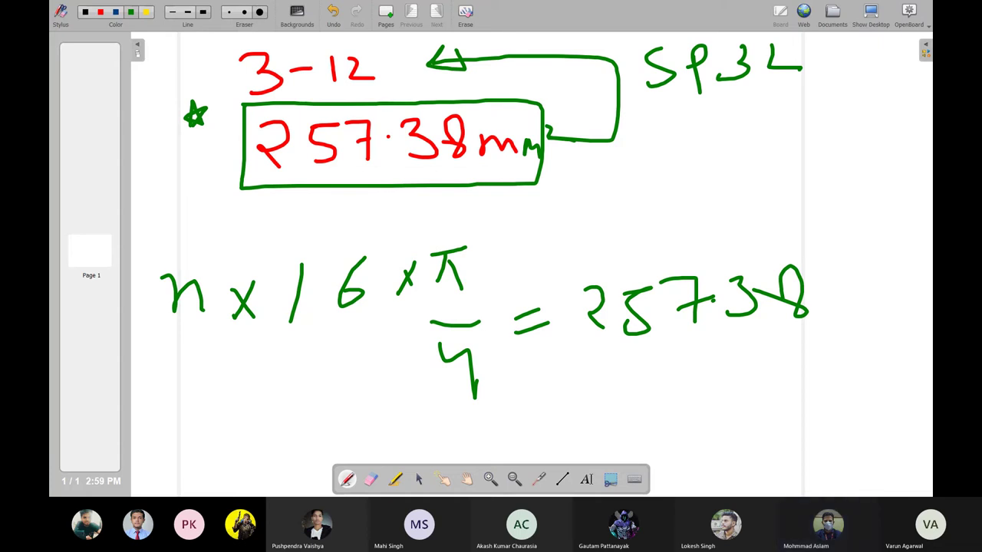
pyautogui.moveTo(660, 383); pyautogui.dragTo(672, 419)
pyautogui.click(730, 406)
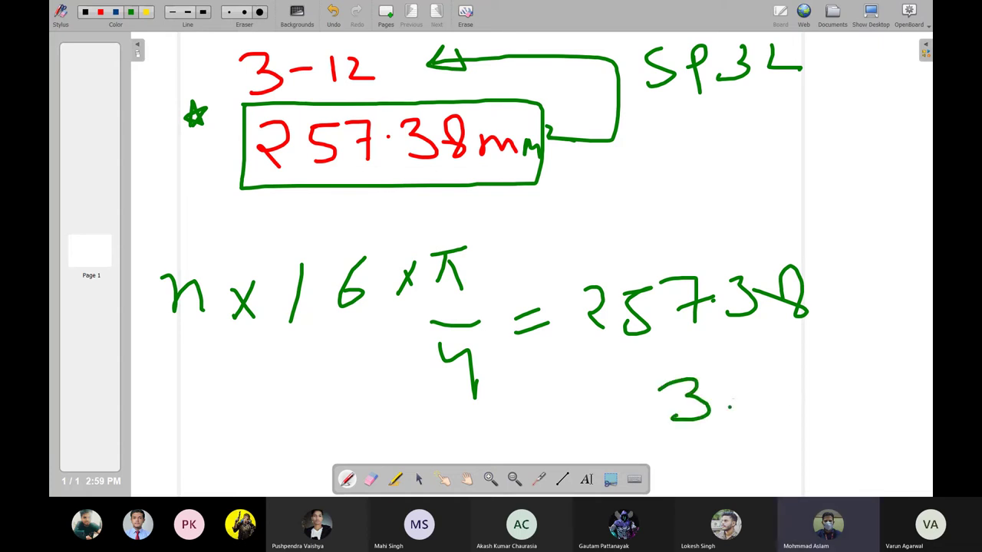
pyautogui.moveTo(741, 389); pyautogui.dragTo(759, 399)
pyautogui.moveTo(764, 390)
pyautogui.mouseDown()
pyautogui.moveTo(767, 423)
pyautogui.moveTo(835, 384)
pyautogui.mouseUp()
pyautogui.moveTo(809, 420); pyautogui.dragTo(850, 405)
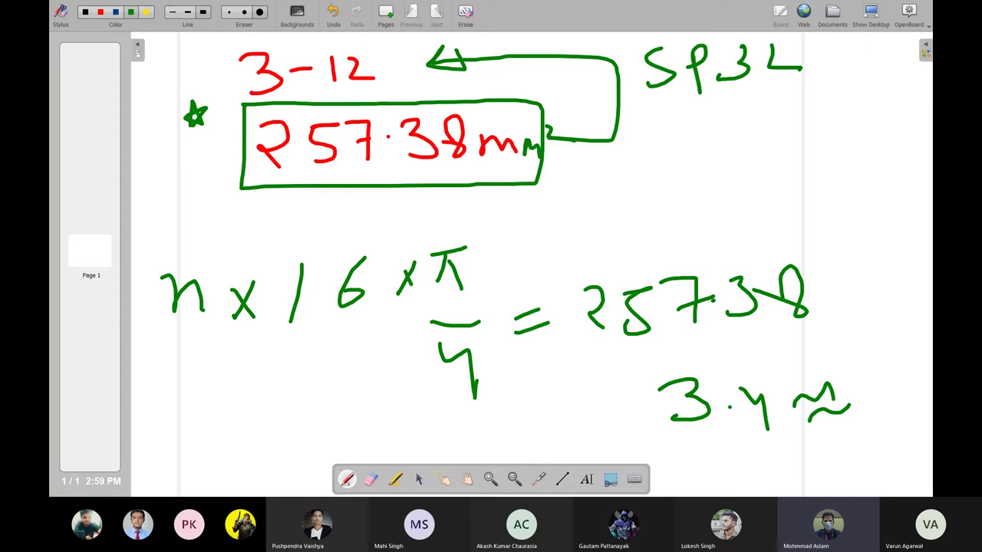
pyautogui.moveTo(864, 345)
pyautogui.mouseDown()
pyautogui.moveTo(889, 366)
pyautogui.moveTo(902, 410)
pyautogui.mouseUp()
pyautogui.moveTo(720, 144)
pyautogui.mouseDown()
pyautogui.moveTo(762, 193)
pyautogui.moveTo(810, 156)
pyautogui.mouseUp()
pyautogui.moveTo(833, 132); pyautogui.dragTo(850, 177)
pyautogui.moveTo(880, 120); pyautogui.dragTo(882, 154)
pyautogui.moveTo(902, 98); pyautogui.dragTo(860, 109)
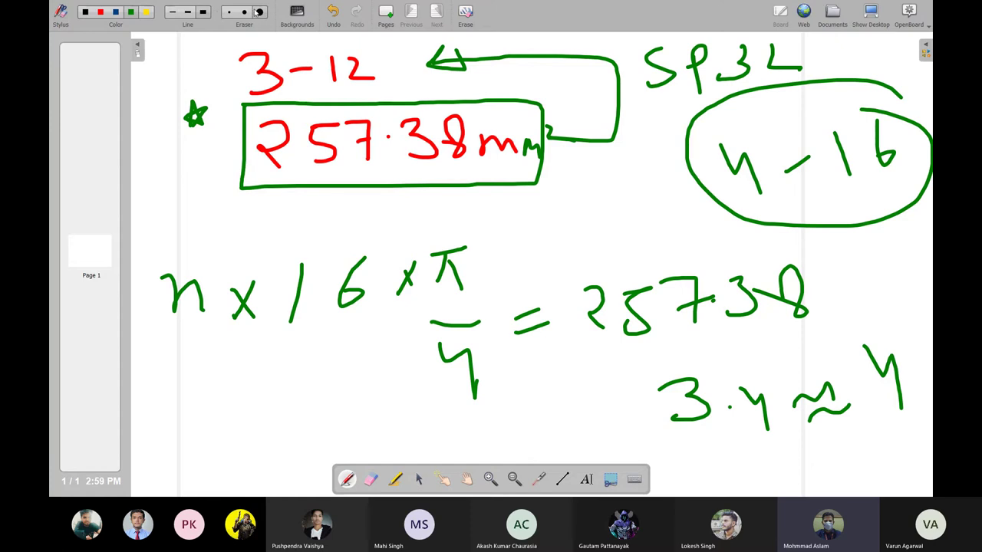
pyautogui.hotkey('ctrl', 'e')
pyautogui.moveTo(195, 115)
pyautogui.mouseDown()
pyautogui.moveTo(334, 57)
pyautogui.moveTo(407, 149)
pyautogui.moveTo(340, 284)
pyautogui.moveTo(292, 330)
pyautogui.moveTo(460, 365)
pyautogui.moveTo(854, 285)
pyautogui.moveTo(739, 409)
pyautogui.moveTo(906, 223)
pyautogui.moveTo(878, 137)
pyautogui.moveTo(394, 66)
pyautogui.moveTo(640, 156)
pyautogui.moveTo(431, 114)
pyautogui.mouseUp()
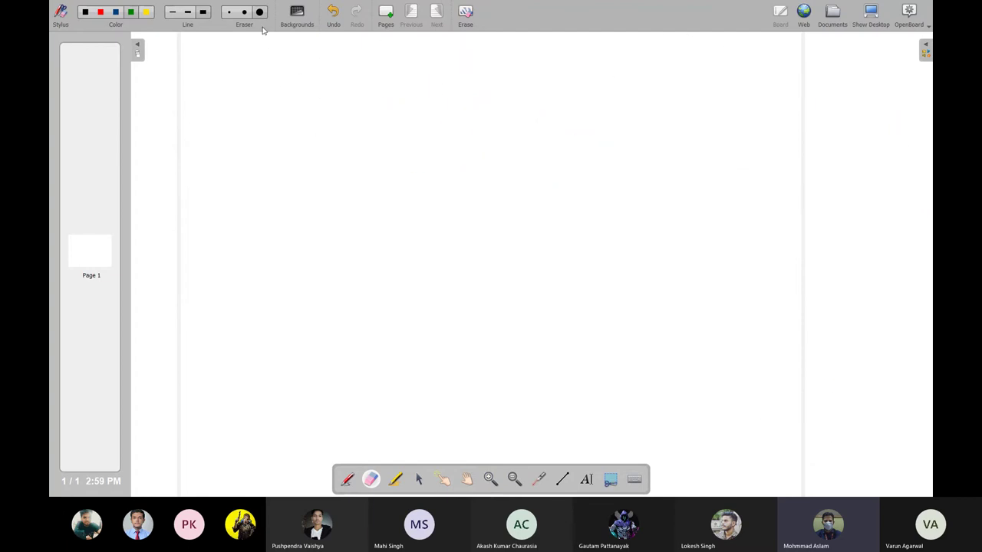
# Sketch a beam with a top bar, a bottom bar and five vertical stirrups in red
pyautogui.click(100, 12)
pyautogui.moveTo(264, 112)
pyautogui.mouseDown()
pyautogui.moveTo(308, 111)
pyautogui.moveTo(712, 287)
pyautogui.moveTo(274, 307)
pyautogui.moveTo(267, 95)
pyautogui.mouseUp()
pyautogui.moveTo(294, 136); pyautogui.dragTo(694, 143)
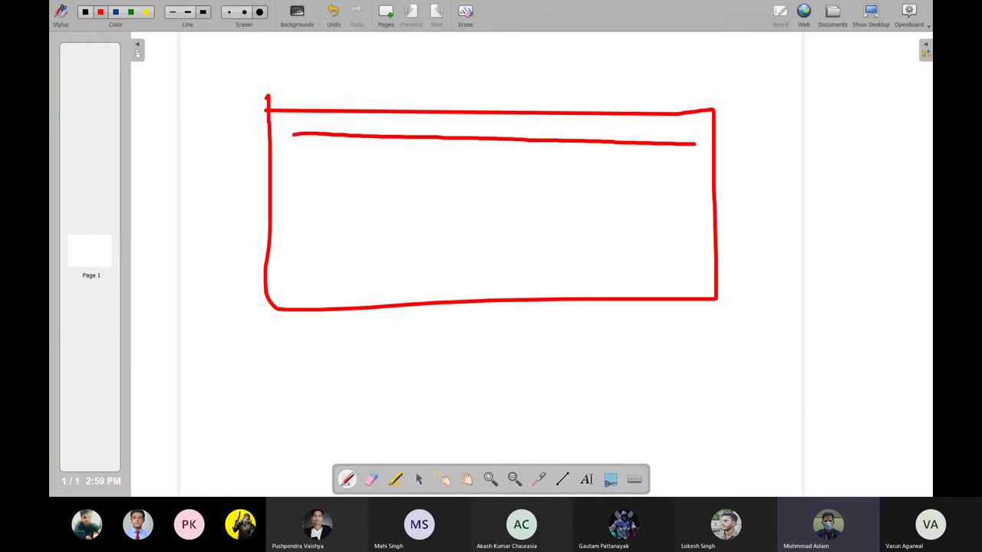
pyautogui.moveTo(291, 277); pyautogui.dragTo(699, 272)
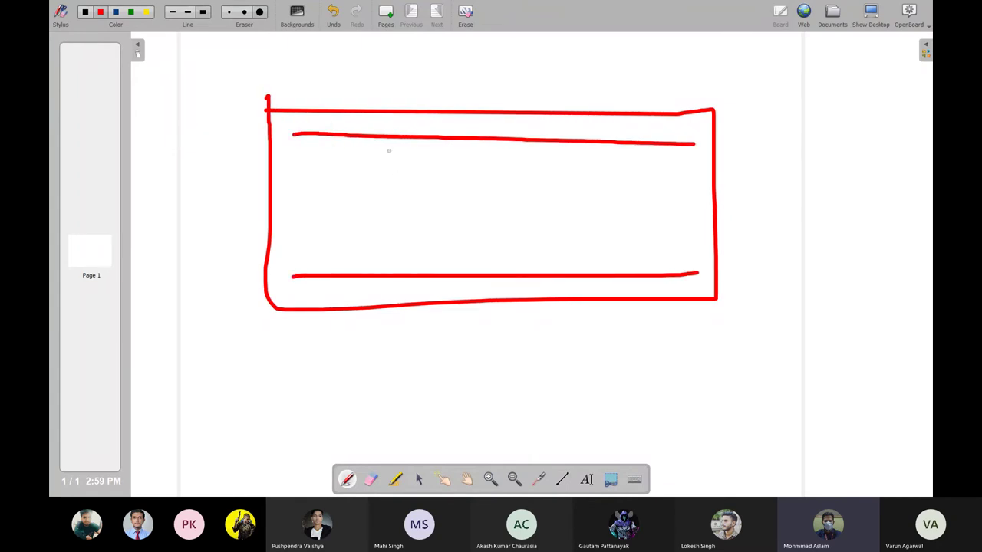
pyautogui.moveTo(354, 137); pyautogui.dragTo(349, 268)
pyautogui.moveTo(407, 135); pyautogui.dragTo(412, 274)
pyautogui.moveTo(494, 140); pyautogui.dragTo(495, 273)
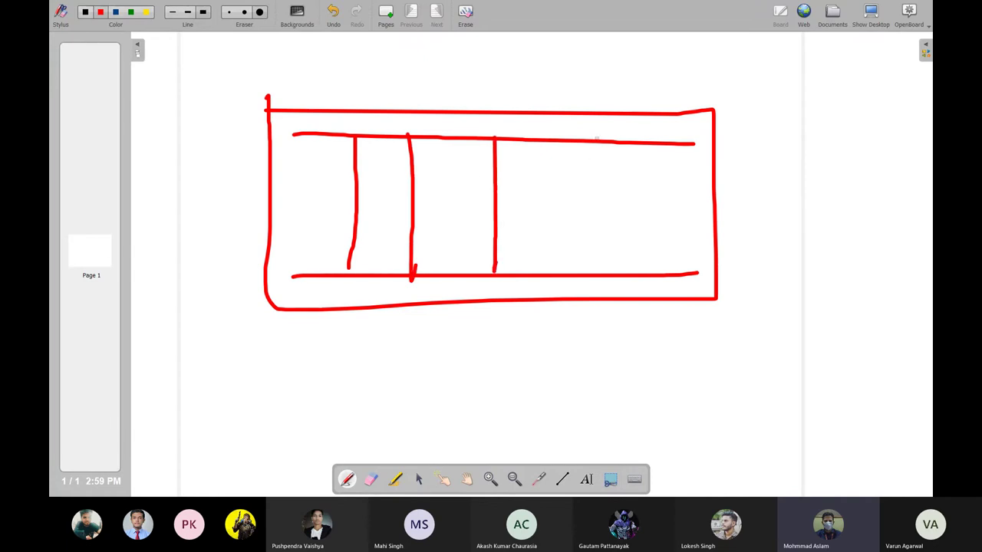
pyautogui.moveTo(599, 135); pyautogui.dragTo(604, 282)
pyautogui.moveTo(680, 144); pyautogui.dragTo(678, 236)
# Add arrows pointing at the top and bottom bars, then return to the STAAD.Pro model
pyautogui.moveTo(469, 120)
pyautogui.mouseDown()
pyautogui.moveTo(475, 134)
pyautogui.moveTo(493, 126)
pyautogui.moveTo(492, 102)
pyautogui.moveTo(543, 75)
pyautogui.mouseUp()
pyautogui.moveTo(577, 57)
pyautogui.mouseDown()
pyautogui.moveTo(595, 93)
pyautogui.moveTo(654, 86)
pyautogui.mouseUp()
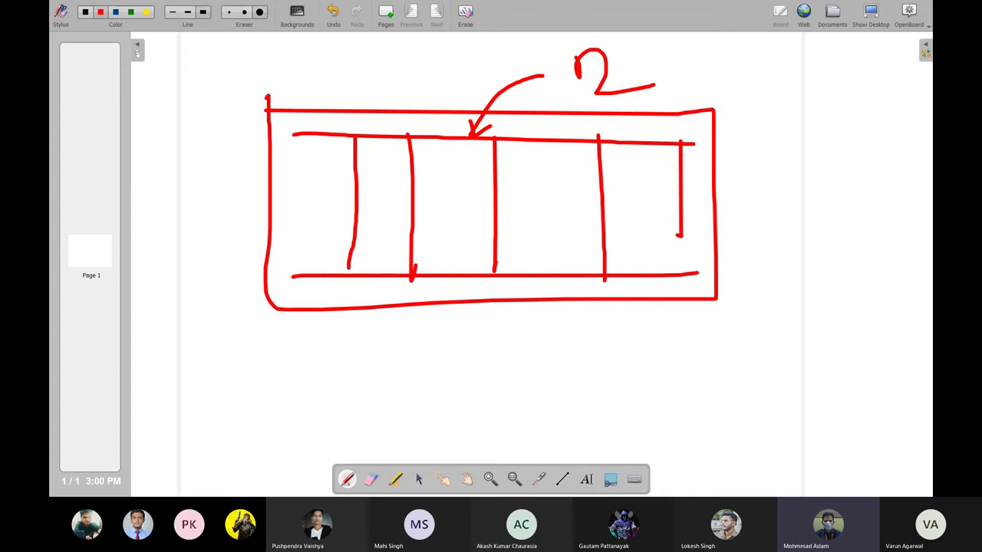
pyautogui.moveTo(553, 261)
pyautogui.mouseDown()
pyautogui.moveTo(563, 265)
pyautogui.moveTo(569, 242)
pyautogui.moveTo(623, 294)
pyautogui.mouseUp()
pyautogui.click(865, 29)
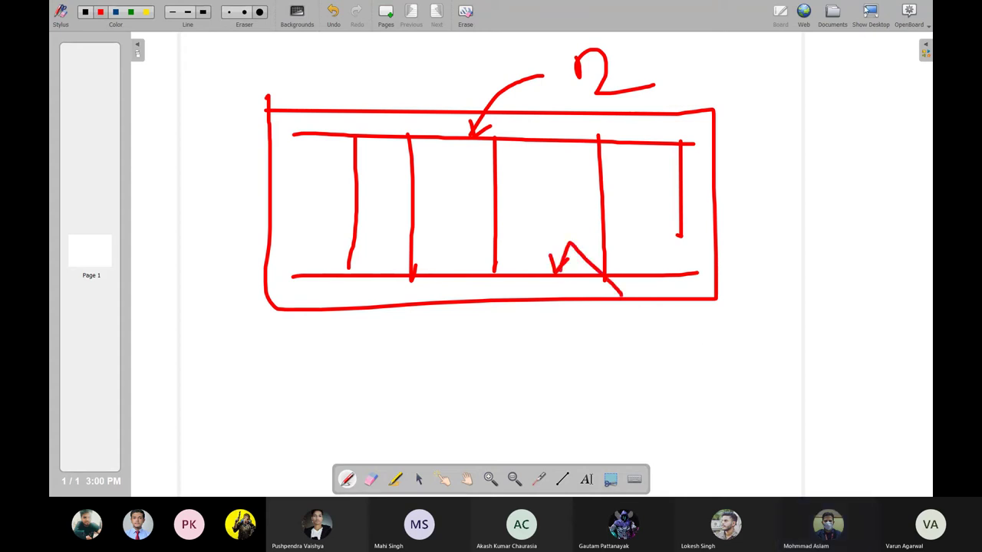
pyautogui.click(494, 215)
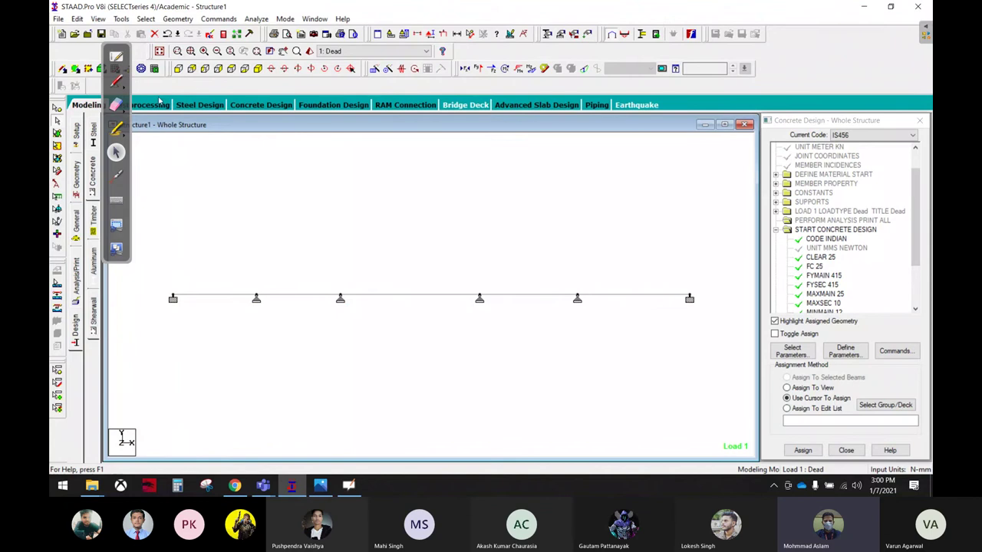
# Start a new Space structure file named Column, in metres and kilonewtons
pyautogui.click(57, 18)
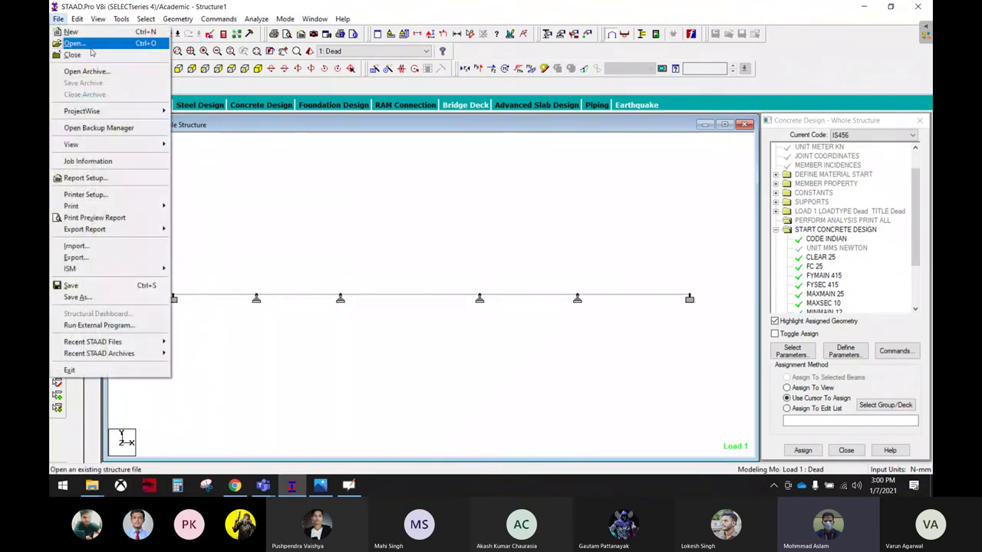
pyautogui.click(73, 28)
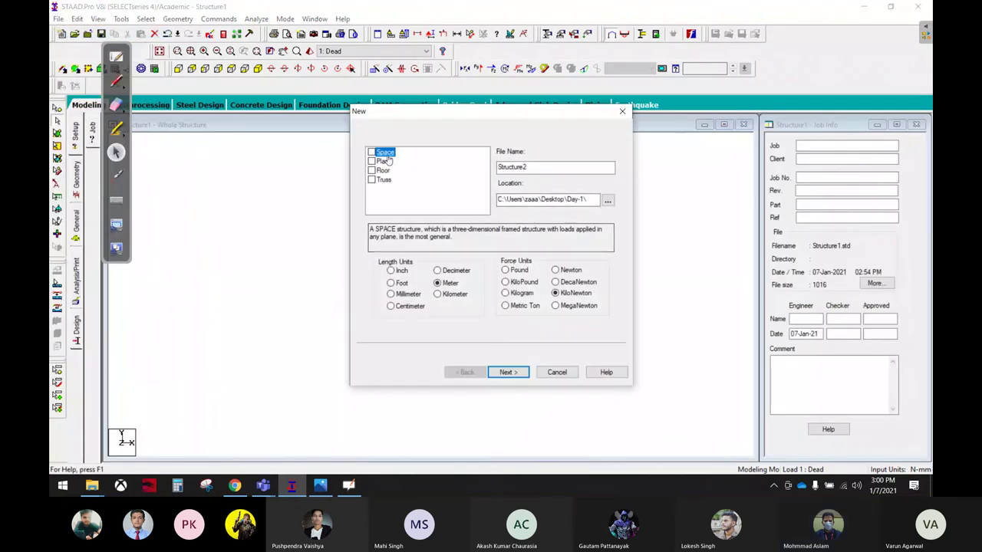
pyautogui.press('Tab')
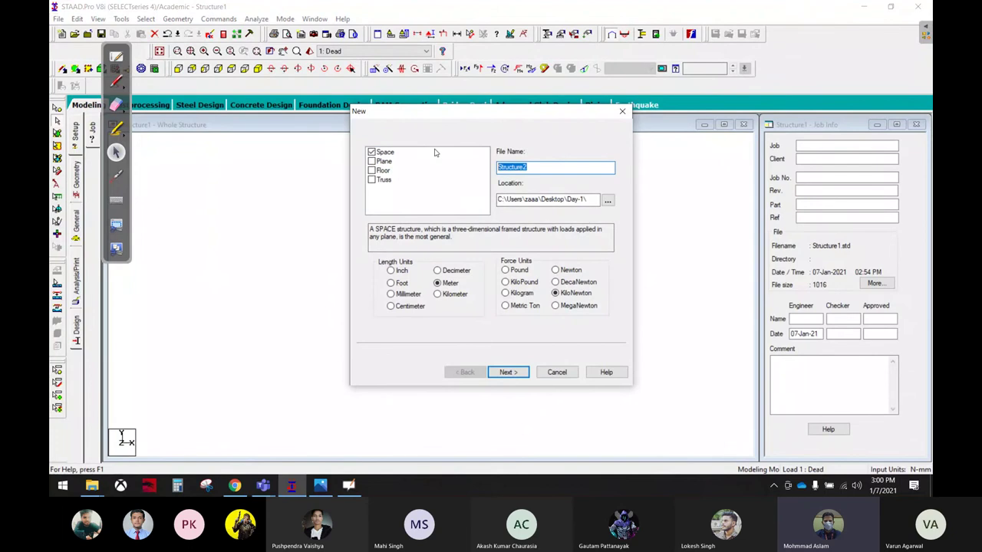
pyautogui.write('Column')
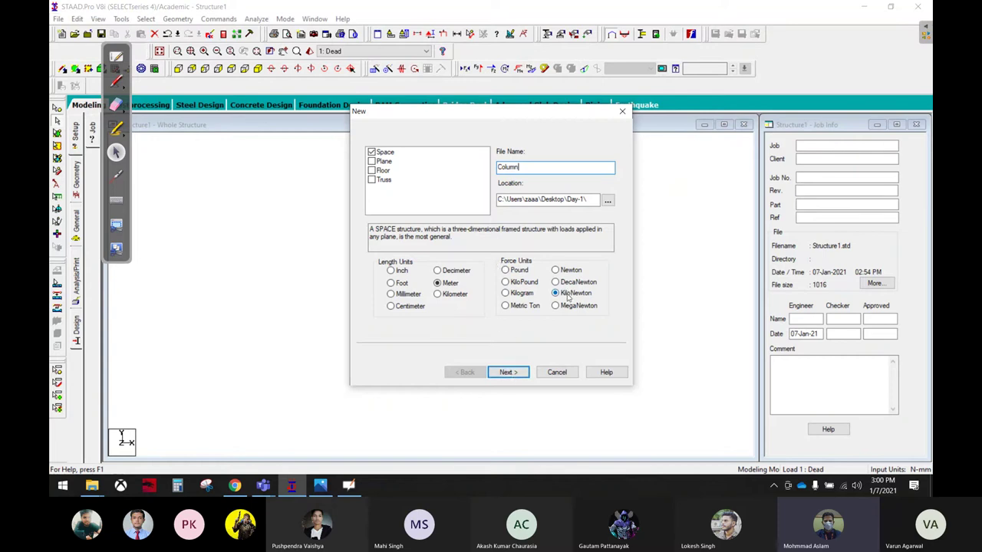
# Finish the new Column space model setup and place a node at the grid origin
pyautogui.click(507, 373)
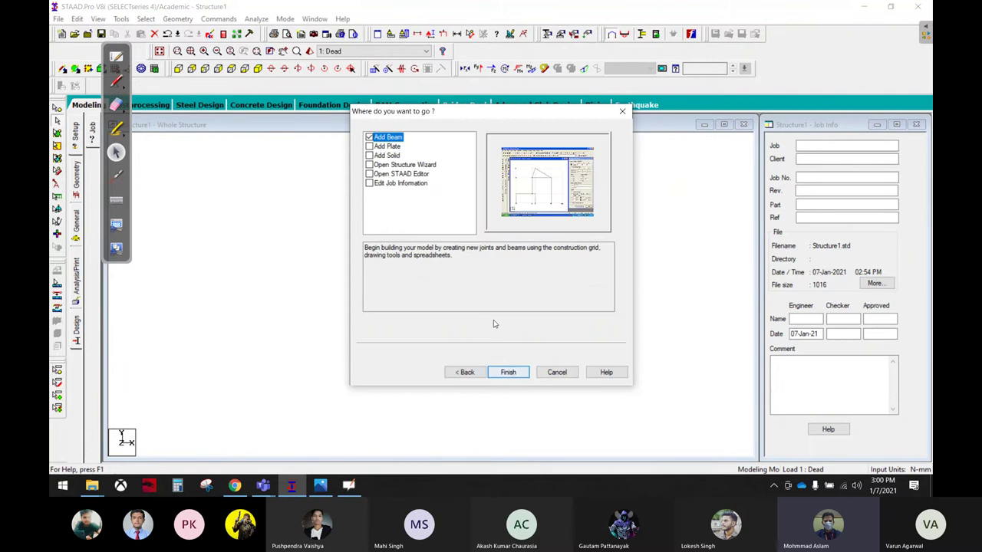
pyautogui.click(504, 373)
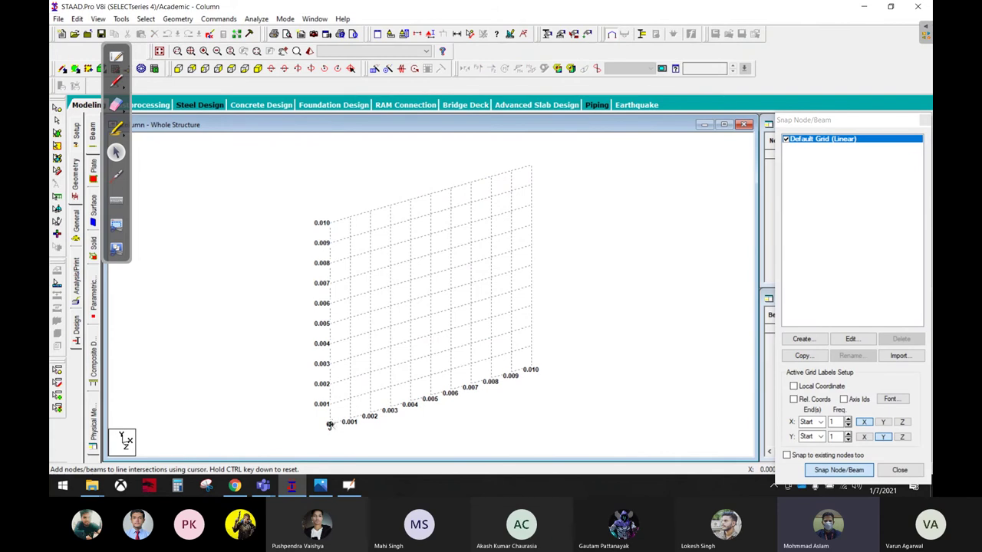
pyautogui.click(329, 426)
pyautogui.click(531, 285)
pyautogui.click(924, 122)
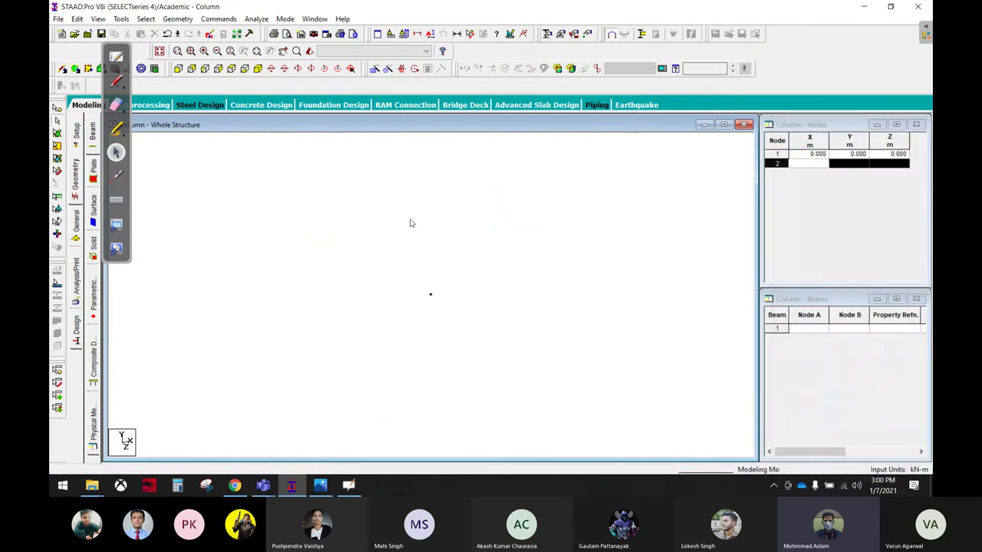
# Repeat the origin node 5 m up in Y to form the vertical column member
pyautogui.moveTo(373, 234); pyautogui.dragTo(477, 335)
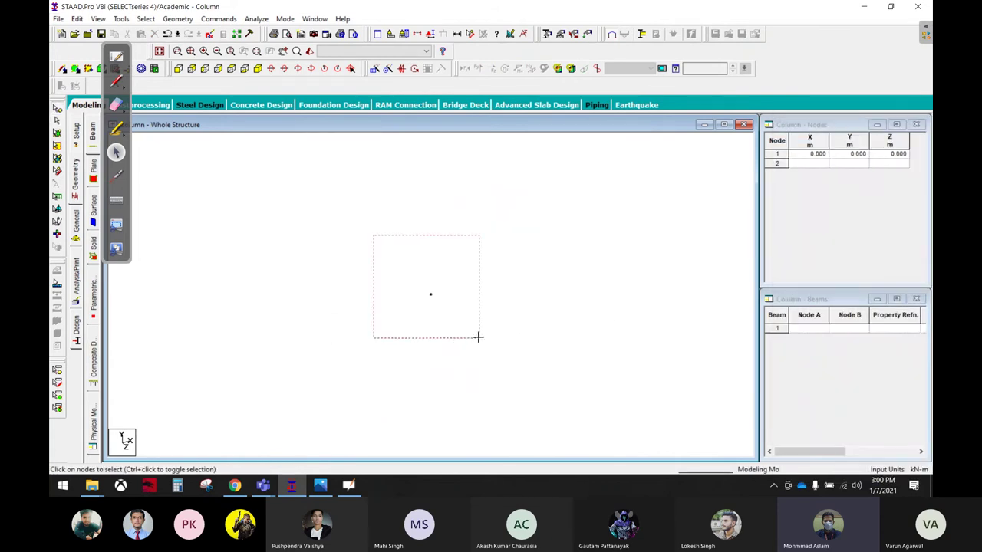
pyautogui.click(374, 69)
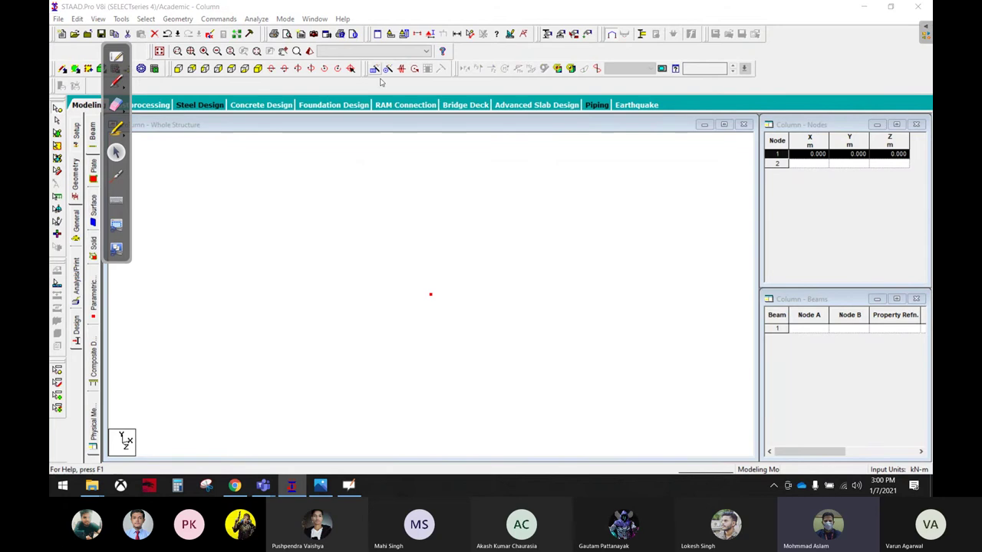
pyautogui.doubleClick(512, 299)
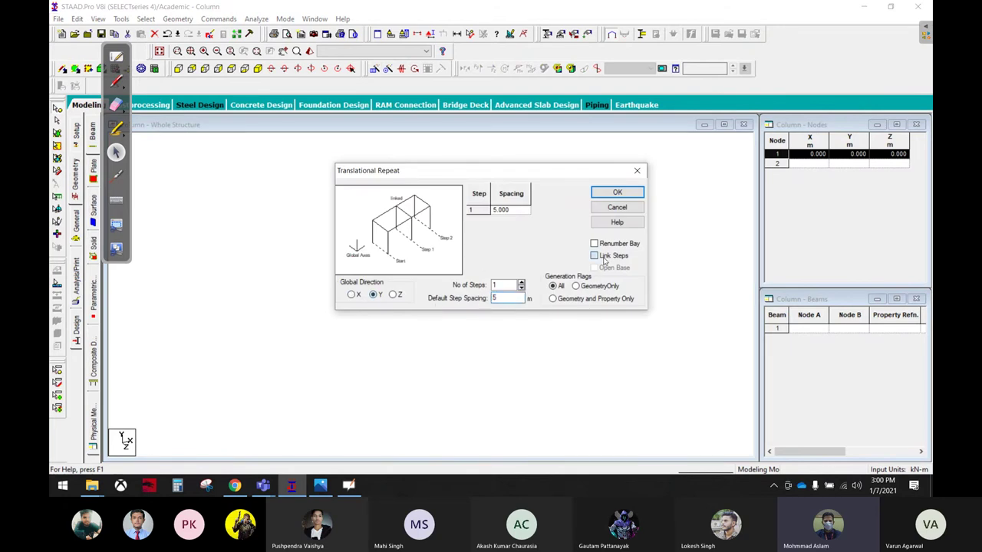
pyautogui.click(628, 193)
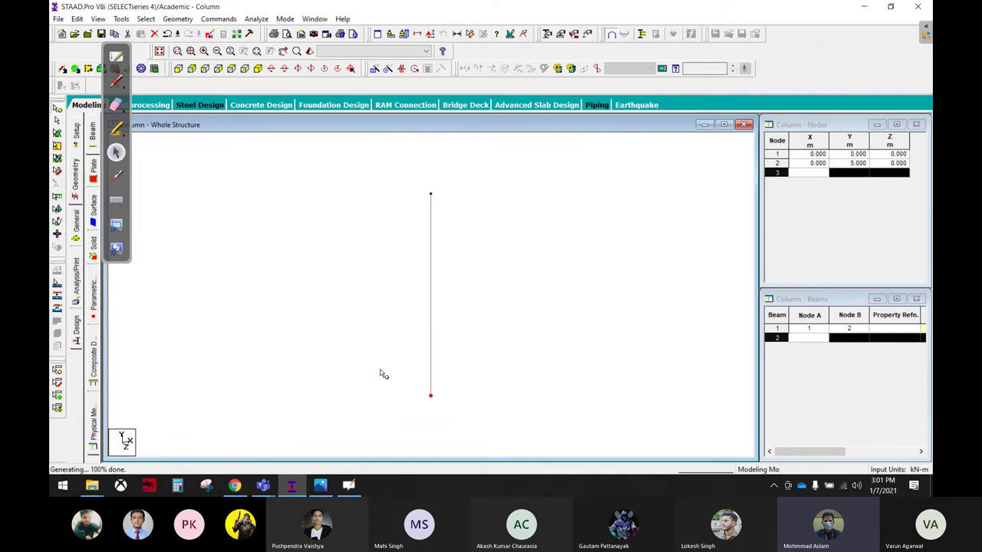
pyautogui.moveTo(353, 364); pyautogui.dragTo(470, 431)
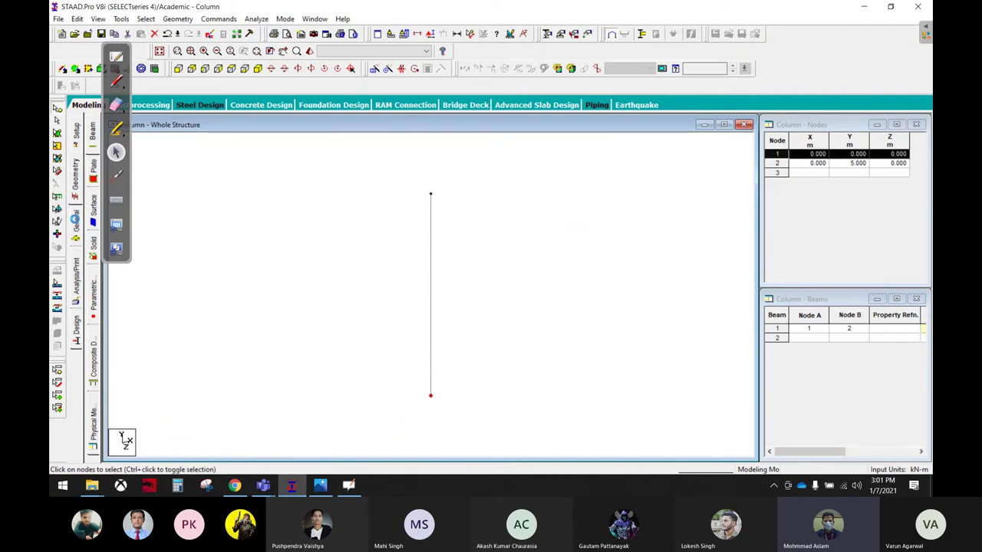
# Create a fixed support and assign it to base node 1
pyautogui.click(76, 221)
pyautogui.click(93, 218)
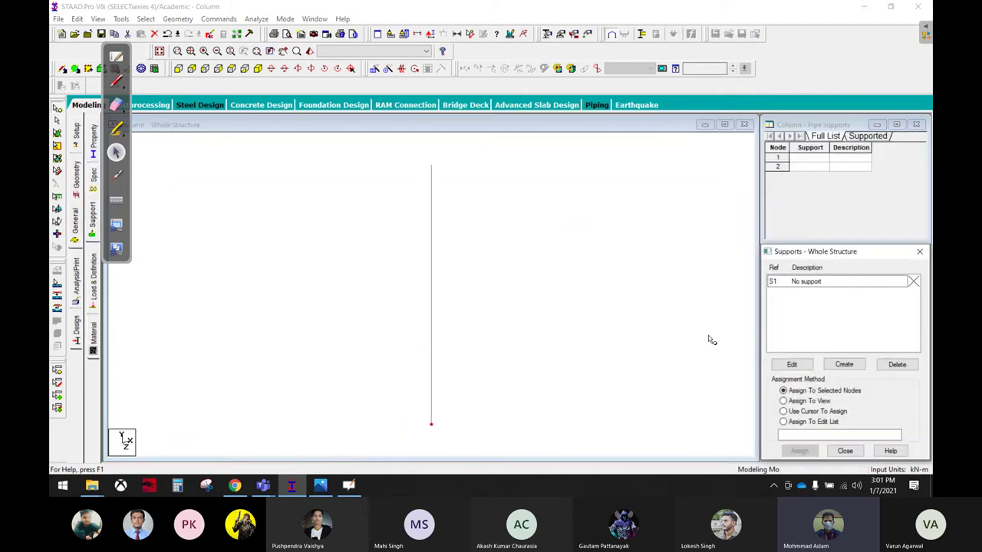
pyautogui.click(844, 365)
pyautogui.click(767, 461)
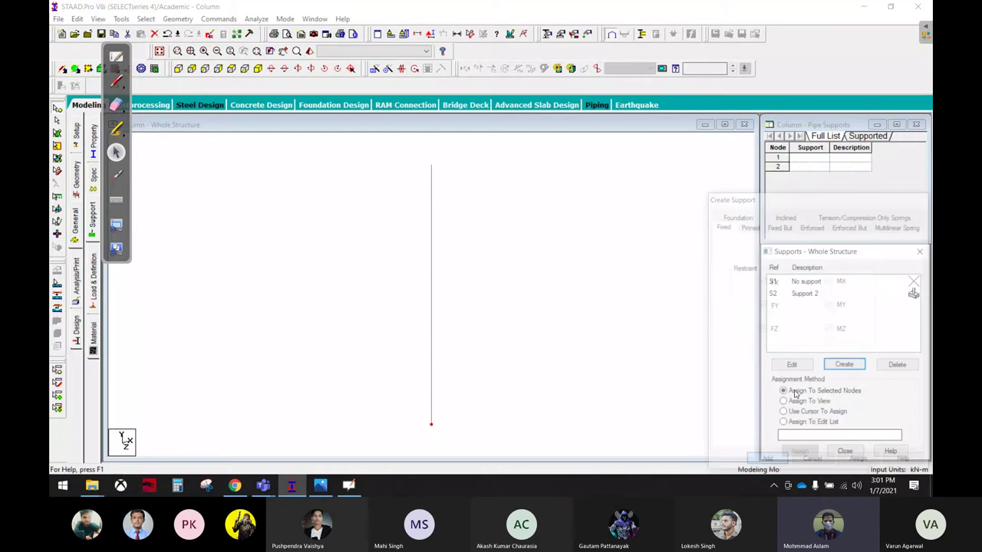
pyautogui.click(827, 294)
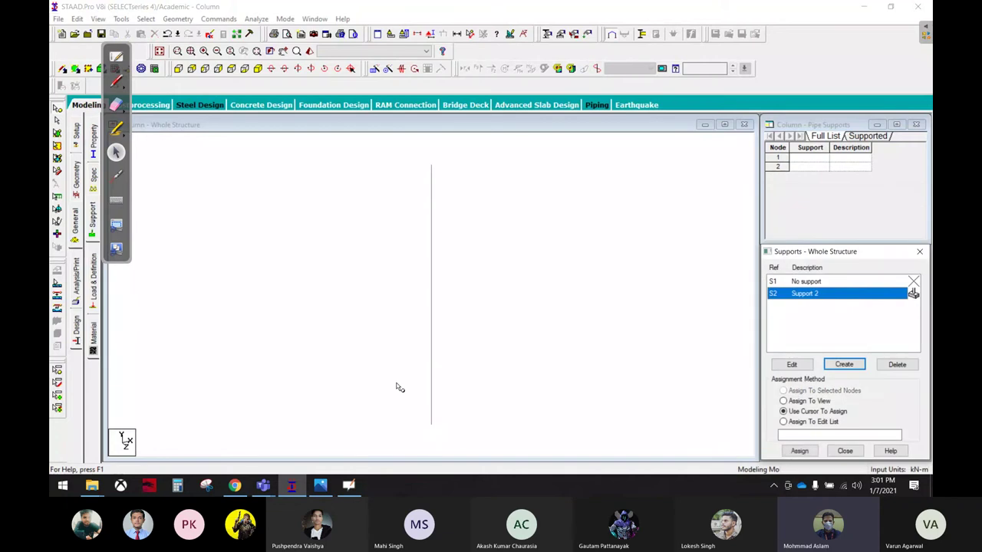
pyautogui.click(799, 451)
pyautogui.click(843, 381)
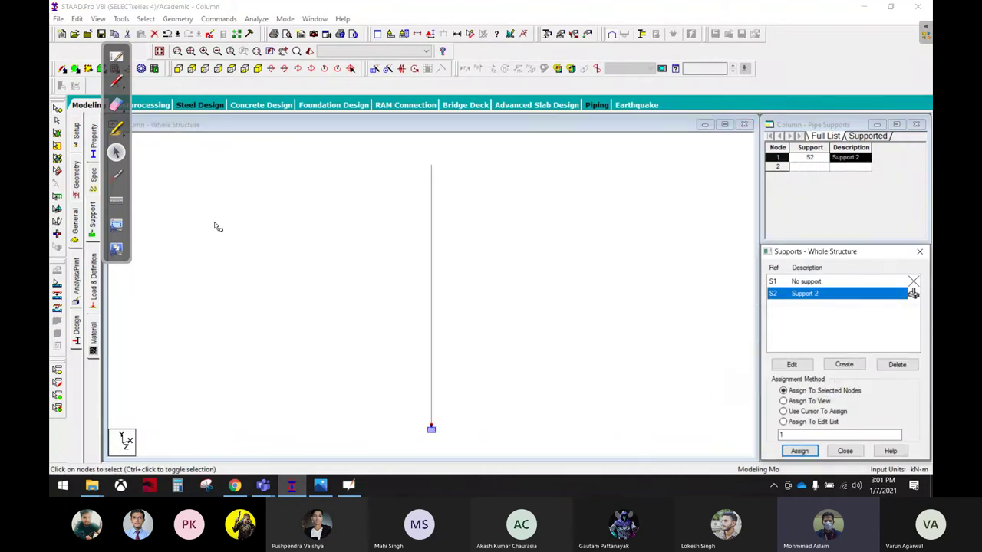
# Define a 0.4 m diameter circular concrete section
pyautogui.click(95, 142)
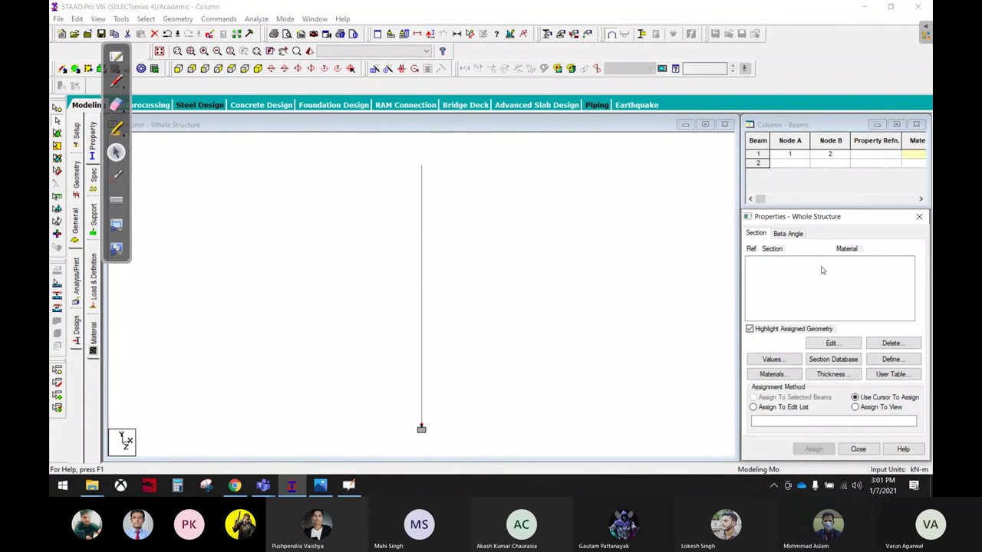
pyautogui.click(891, 359)
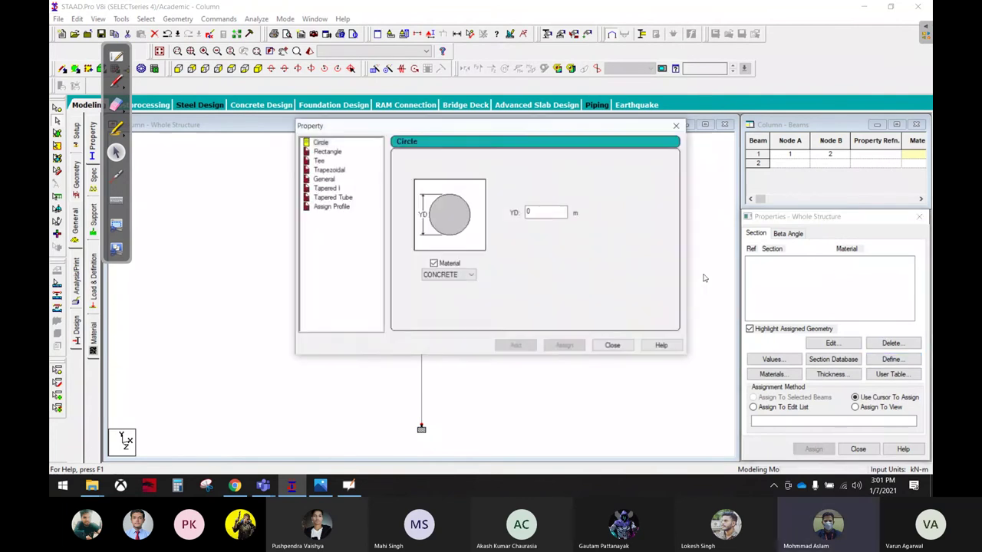
pyautogui.click(330, 152)
pyautogui.click(321, 142)
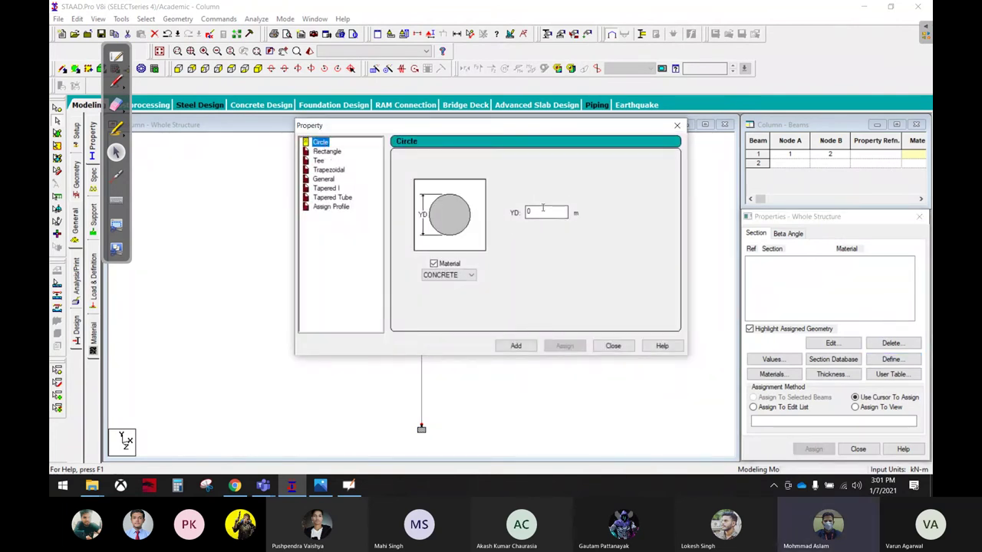
pyautogui.press('Tab')
pyautogui.write('0')
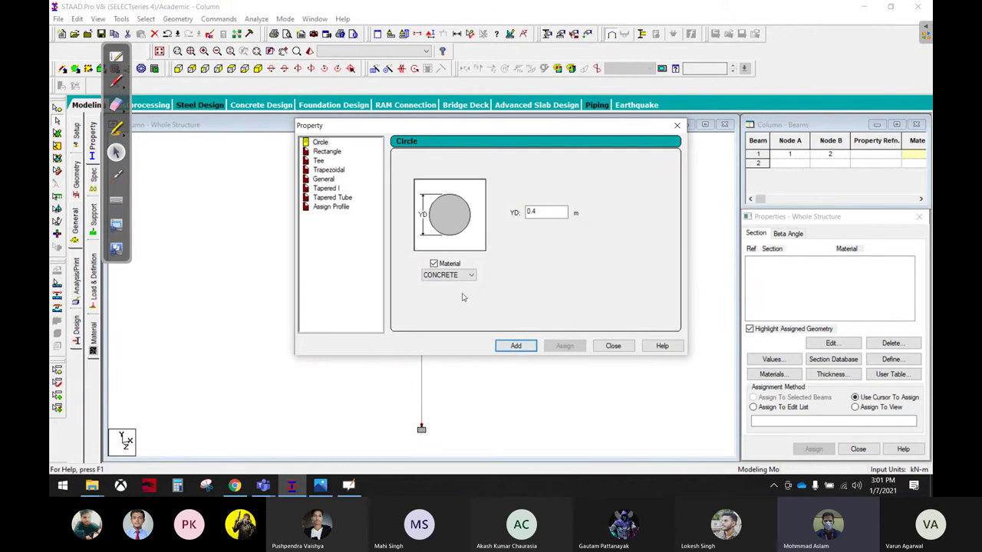
pyautogui.click(516, 346)
pyautogui.click(613, 346)
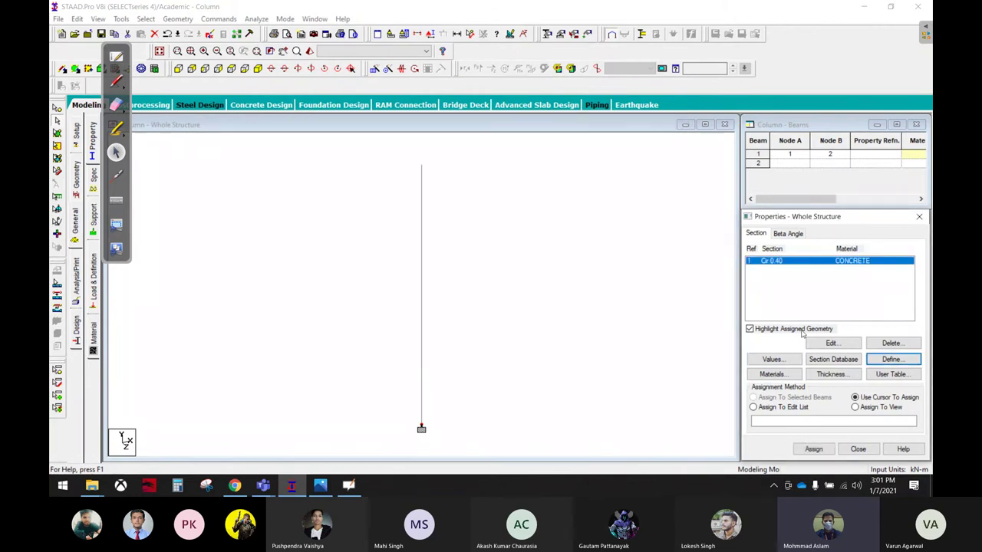
# Assign the Cir 0.40 section to the column, beam 1
pyautogui.click(855, 408)
pyautogui.click(813, 449)
pyautogui.click(846, 363)
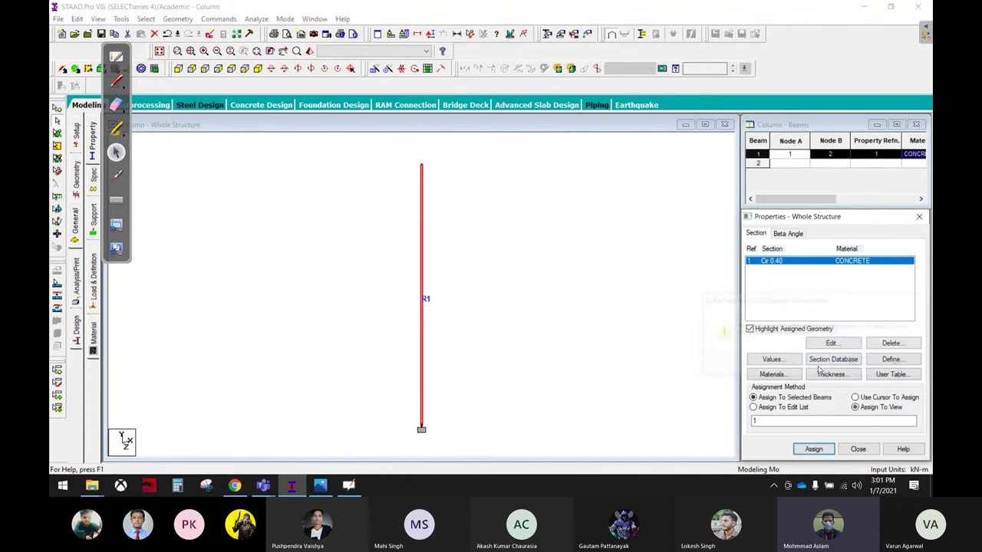
pyautogui.click(263, 486)
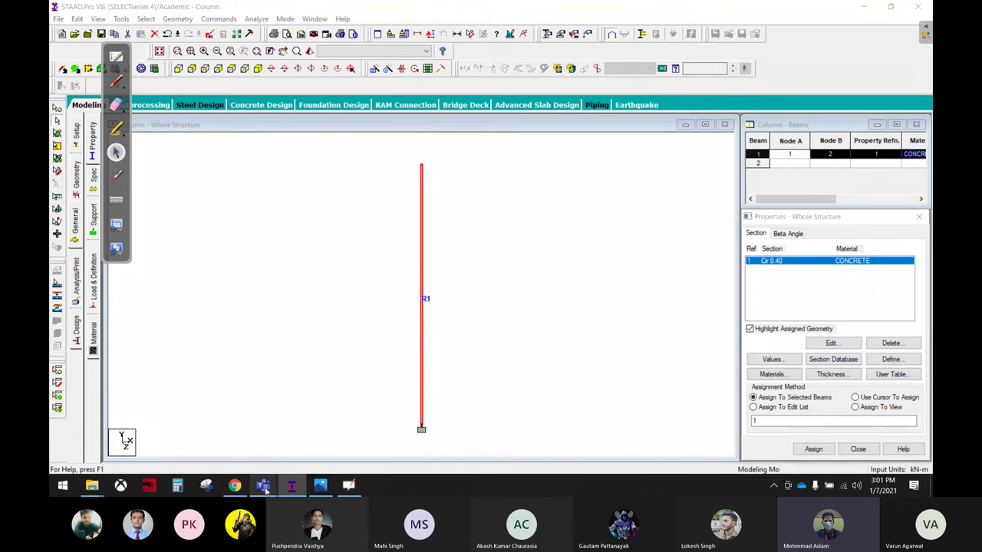
pyautogui.click(568, 366)
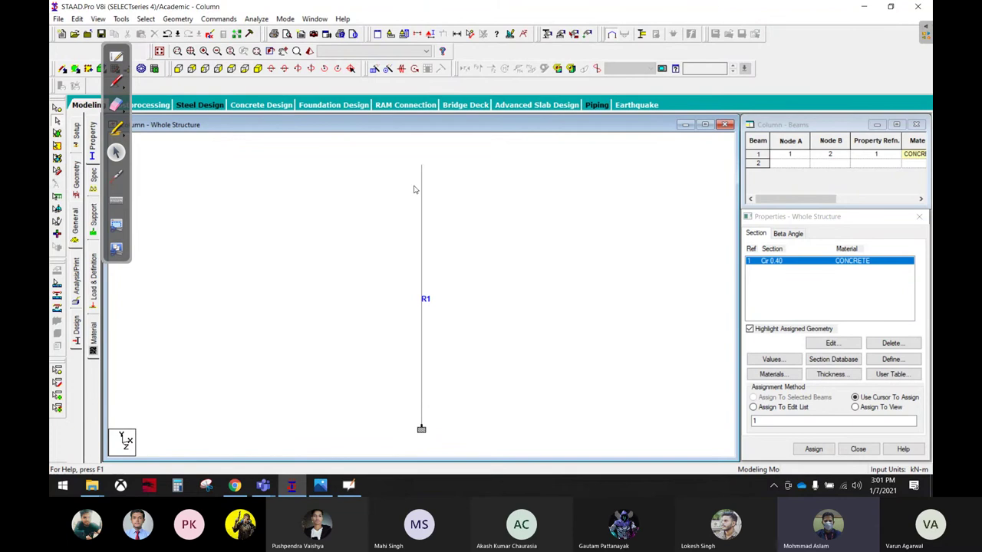
# Sketch and erase a mark at the column top, then show the load case details
pyautogui.click(116, 80)
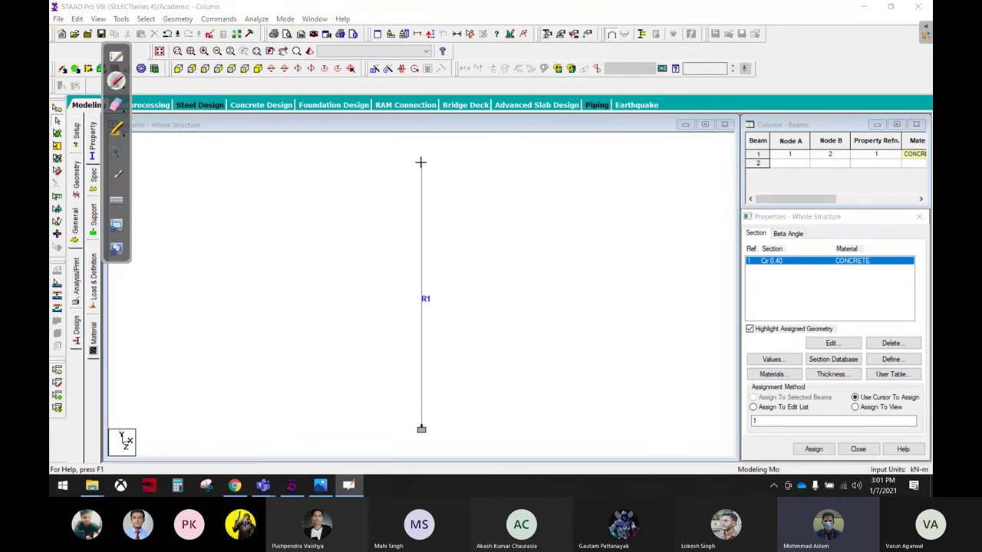
pyautogui.moveTo(422, 162); pyautogui.dragTo(422, 107)
pyautogui.moveTo(422, 163)
pyautogui.mouseDown()
pyautogui.moveTo(389, 123)
pyautogui.moveTo(476, 122)
pyautogui.mouseUp()
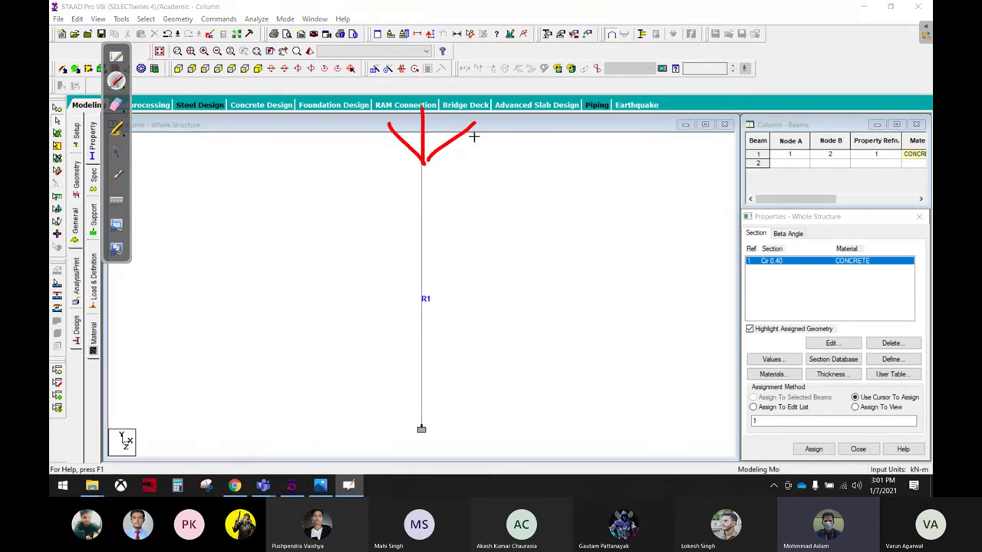
pyautogui.click(475, 140)
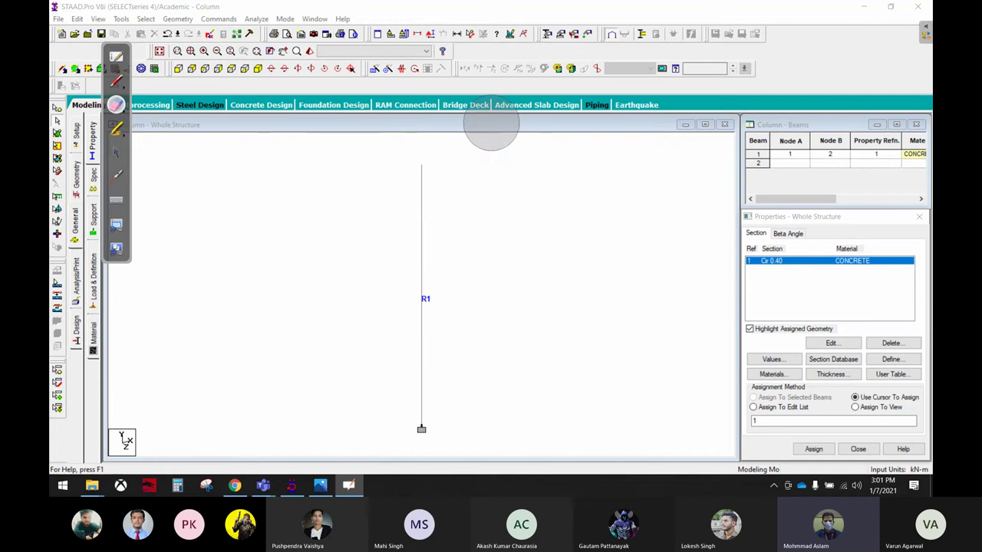
pyautogui.click(116, 153)
pyautogui.click(86, 278)
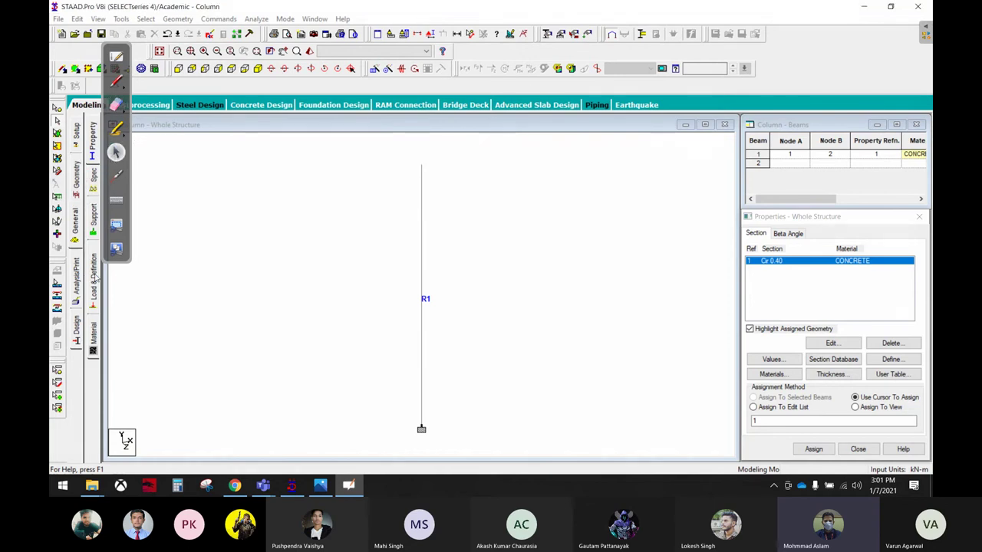
pyautogui.click(790, 145)
# Add a new load case titled dead
pyautogui.click(810, 372)
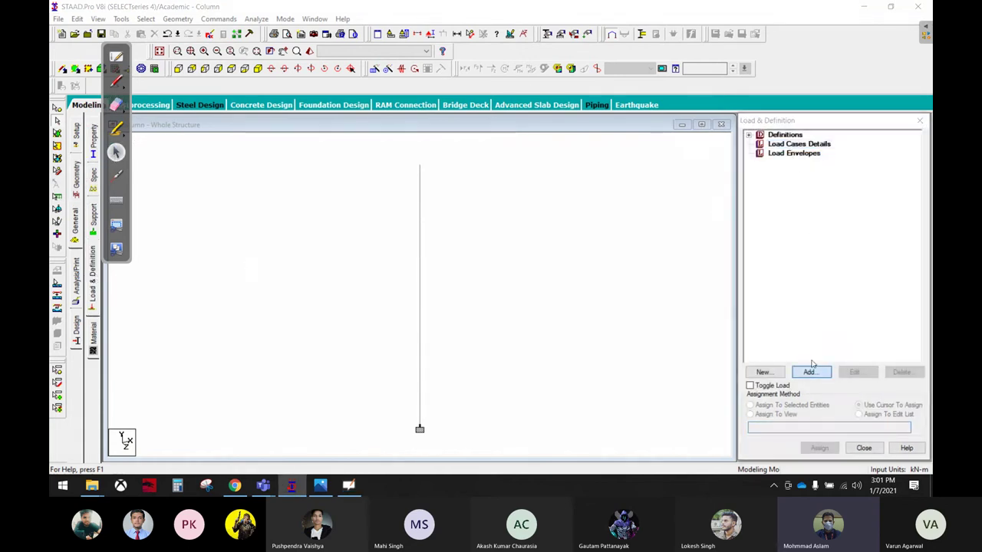
pyautogui.moveTo(475, 222); pyautogui.dragTo(280, 221)
pyautogui.write('dead')
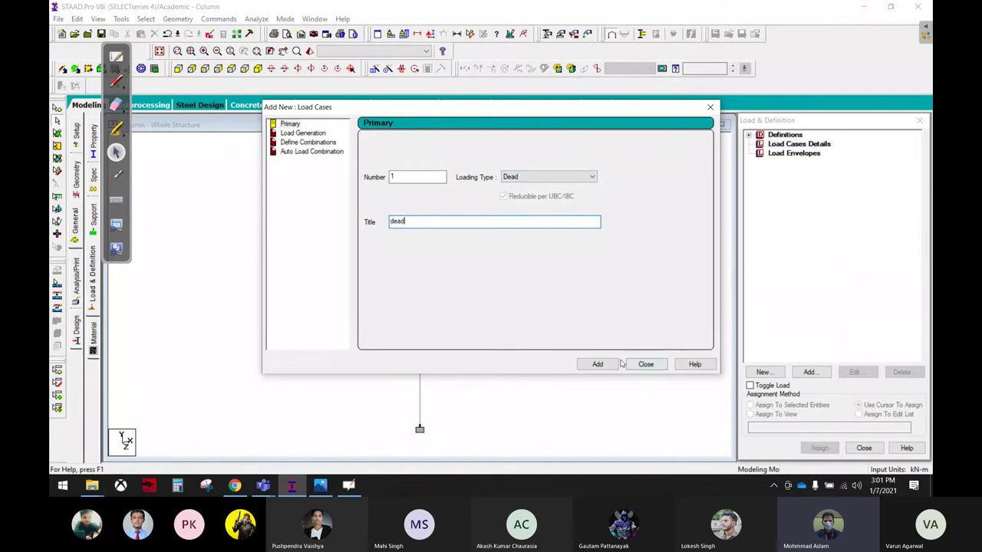
pyautogui.click(606, 364)
pyautogui.click(646, 364)
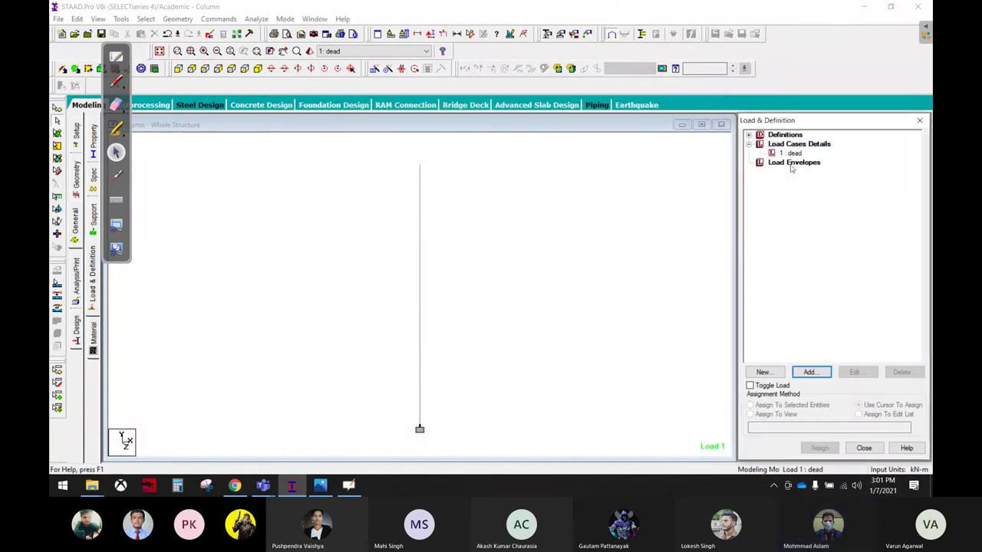
# Apply an FY -20, MZ 10 kN·m nodal load to the column's top node
pyautogui.click(812, 372)
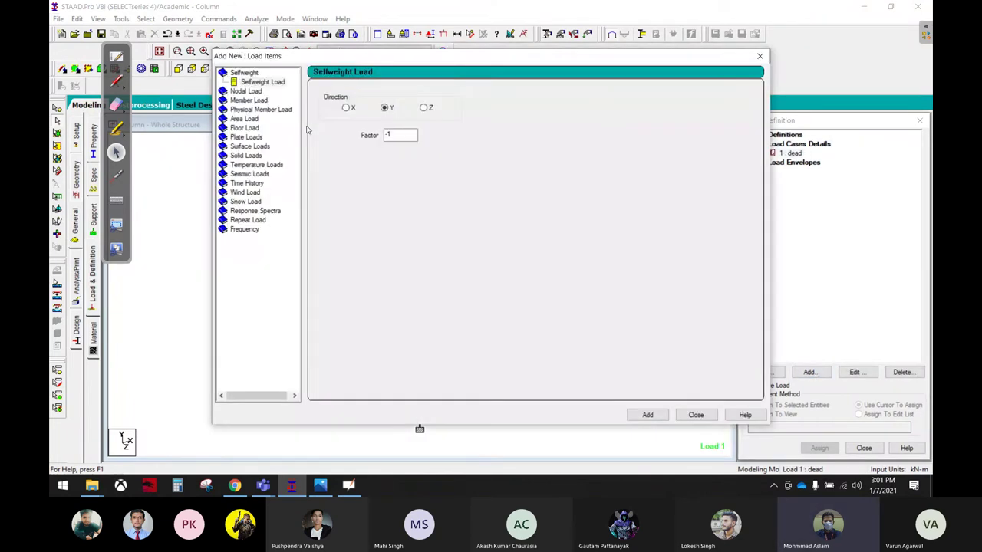
pyautogui.click(257, 92)
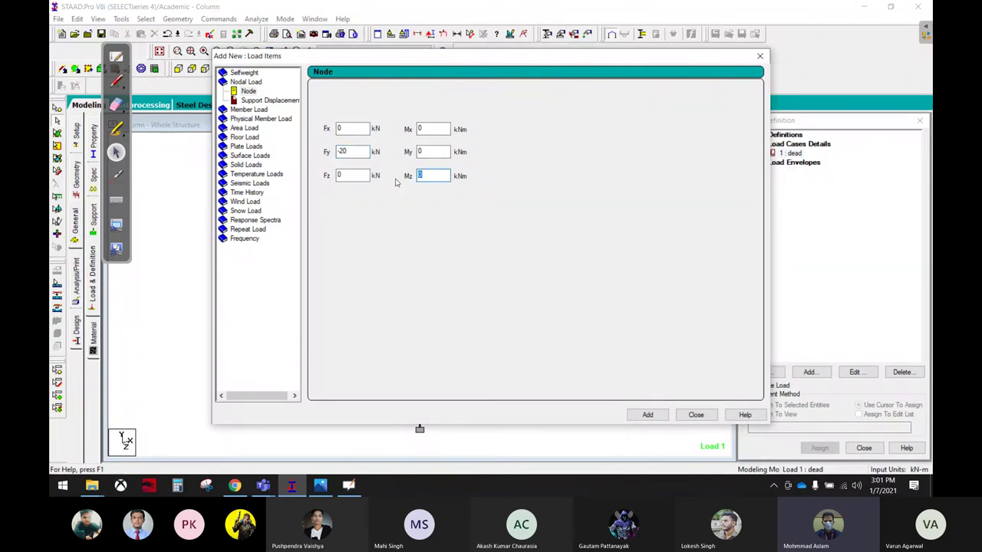
pyautogui.write('10')
pyautogui.click(648, 414)
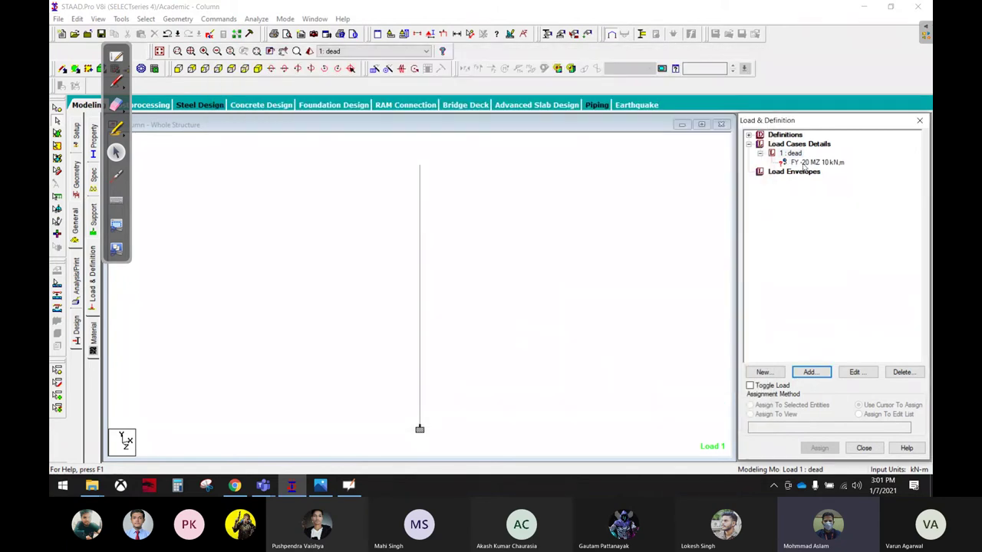
pyautogui.click(805, 163)
pyautogui.click(820, 448)
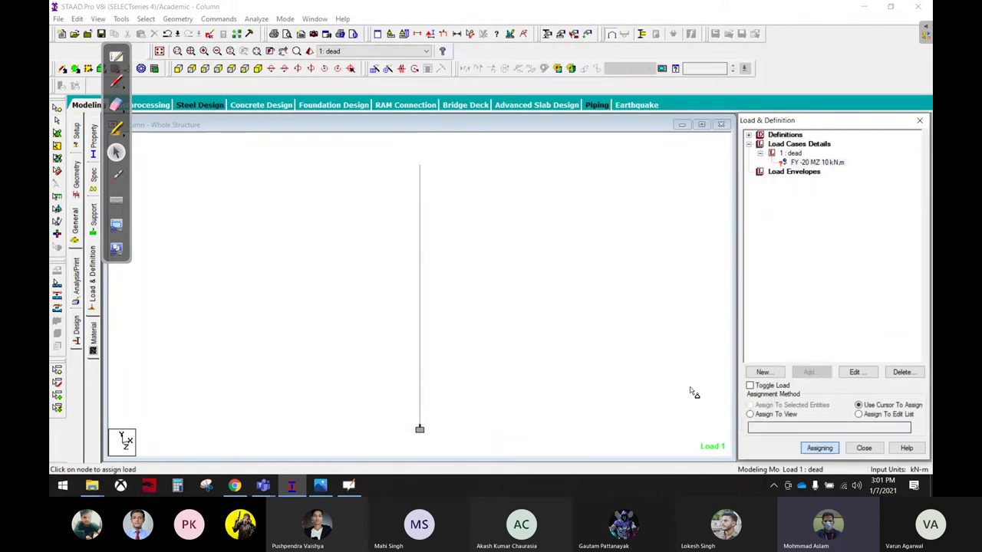
pyautogui.click(421, 169)
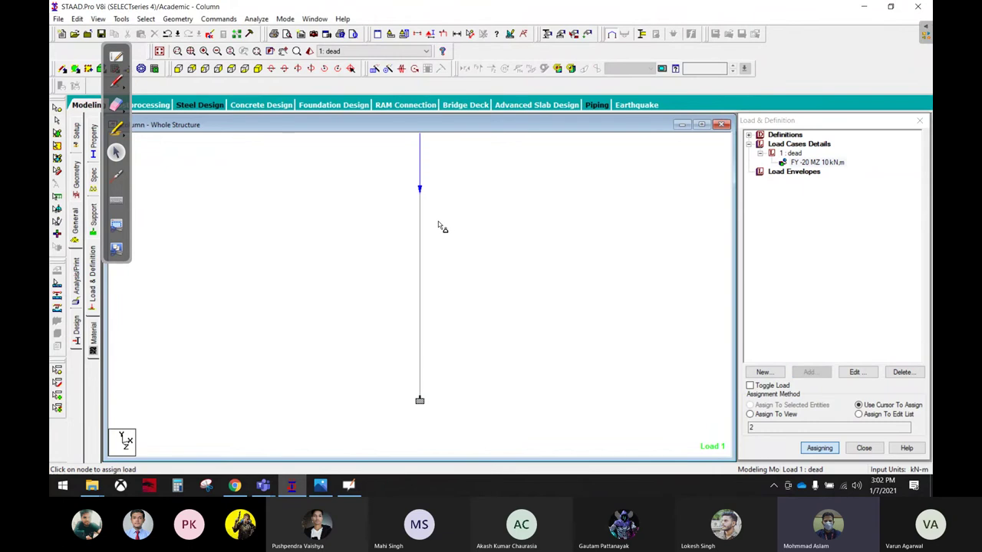
# Set the diagram scales to point force 7 and point moment 0.5, applied immediately
pyautogui.click(431, 33)
pyautogui.moveTo(539, 59); pyautogui.dragTo(724, 53)
pyautogui.click(723, 82)
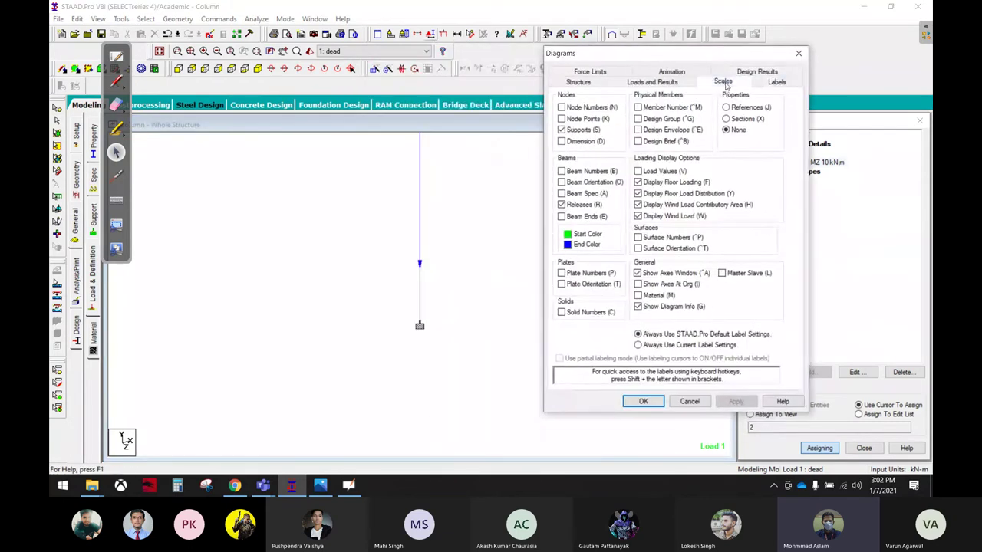
pyautogui.click(647, 109)
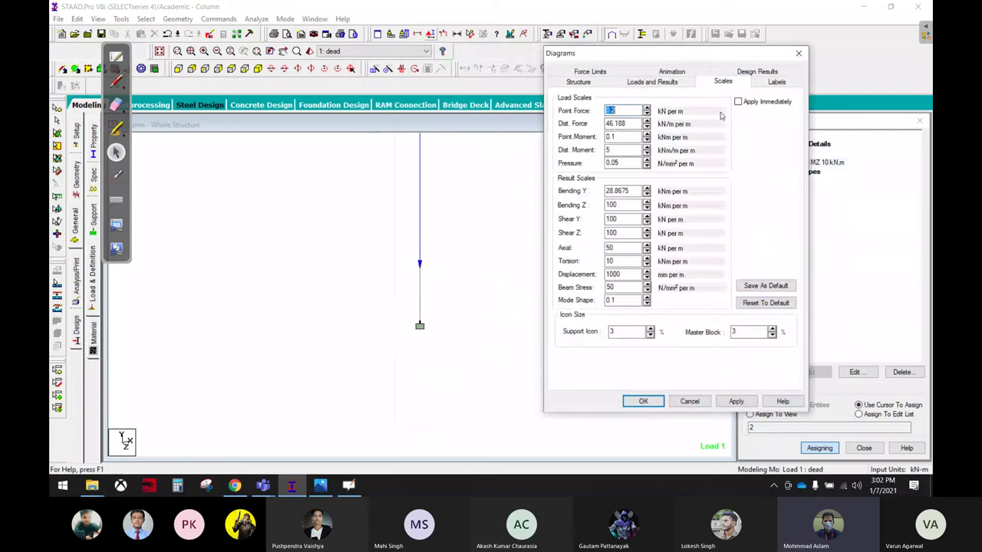
pyautogui.click(647, 109)
pyautogui.click(648, 134)
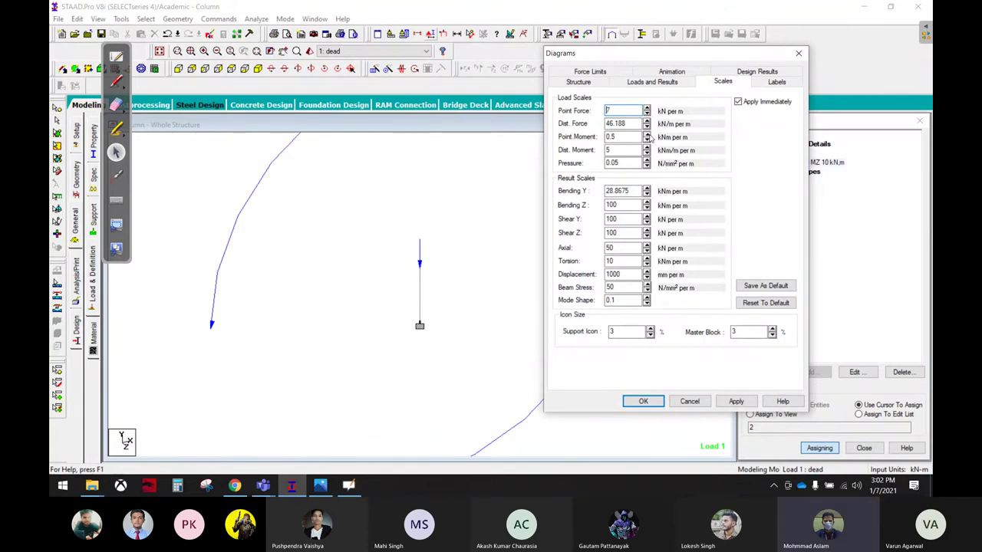
# Change the PERFORM ANALYSIS command to PRINT ALL
pyautogui.click(547, 365)
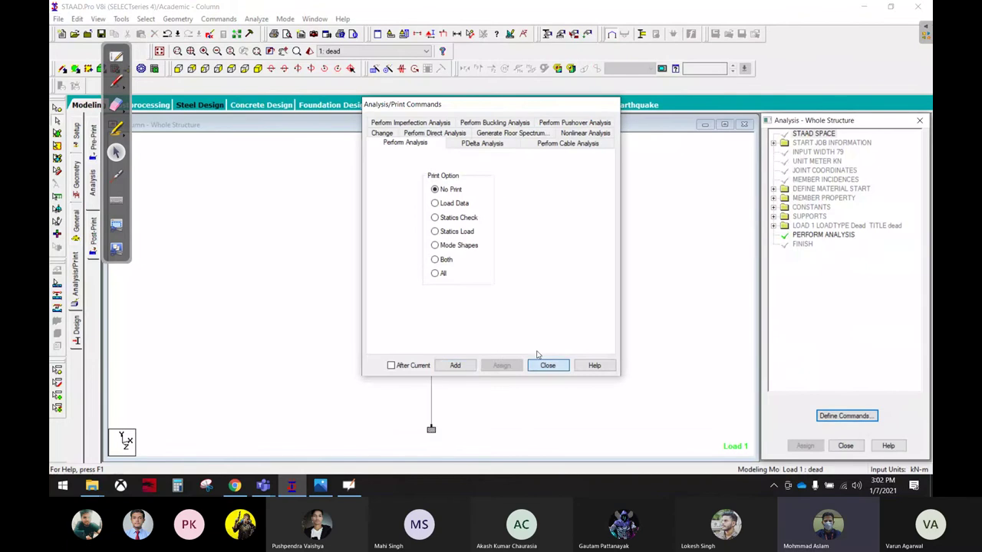
pyautogui.doubleClick(844, 235)
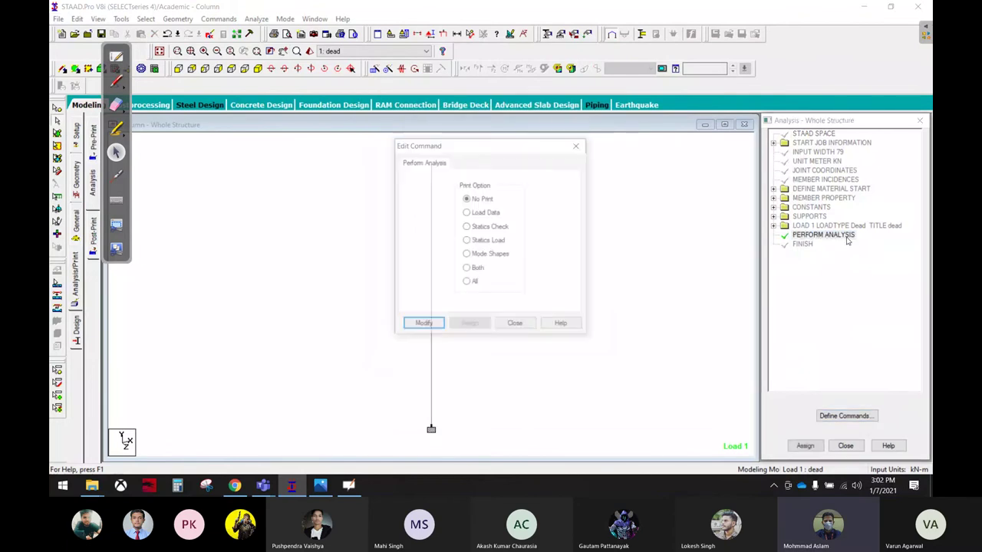
pyautogui.click(467, 282)
pyautogui.click(423, 325)
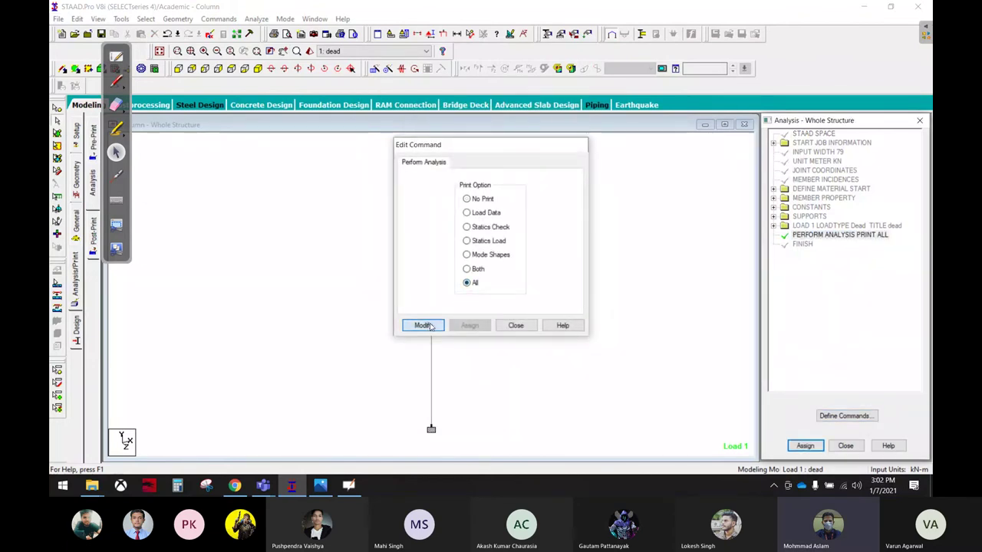
pyautogui.click(519, 323)
# Run the analysis and close the finished analysis window
pyautogui.click(257, 18)
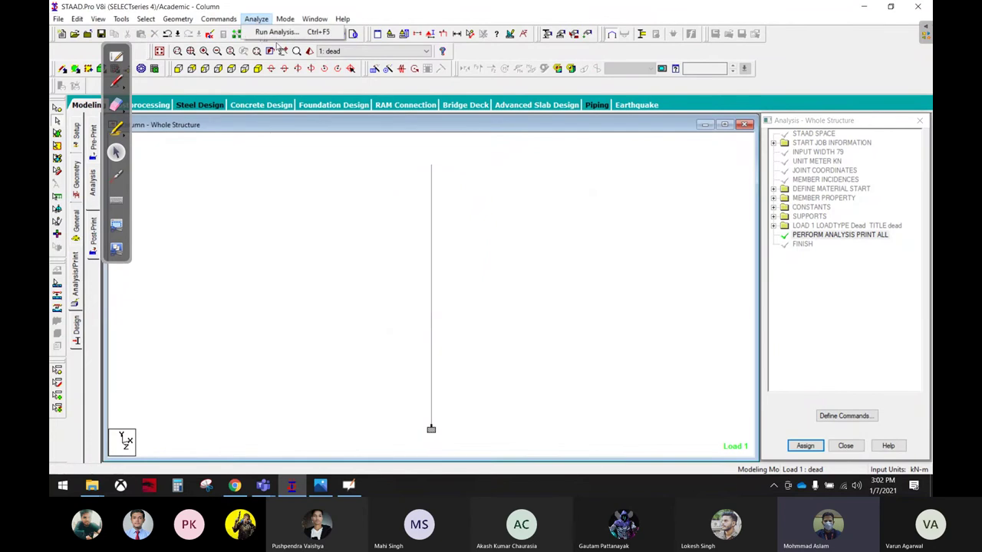
pyautogui.click(283, 33)
pyautogui.press('Return')
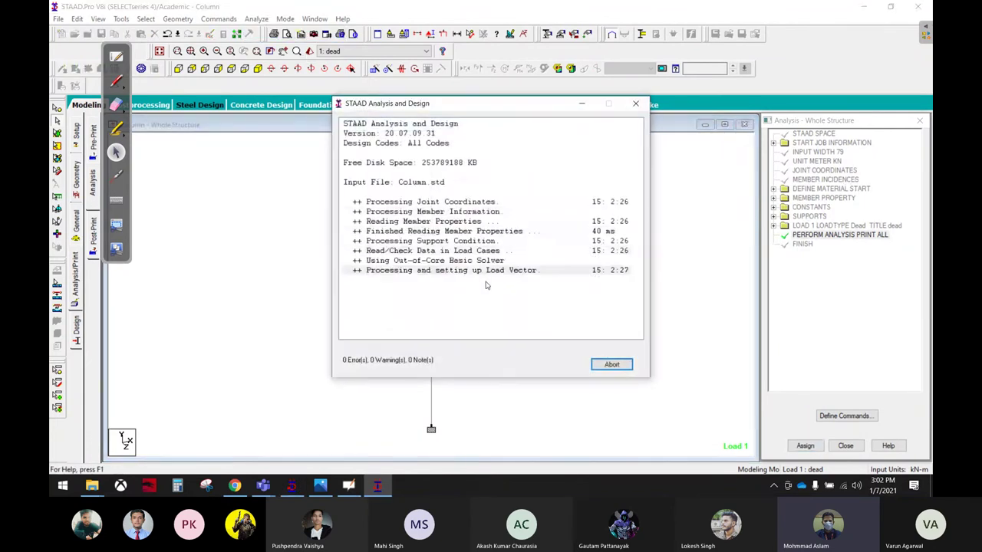
pyautogui.click(626, 367)
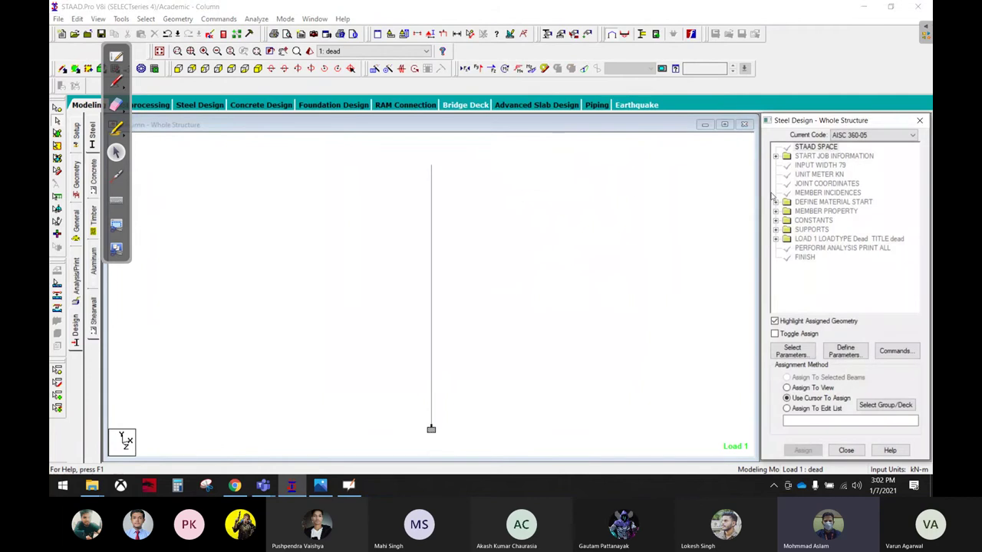
# Switch concrete design to the IS456 code with N and mm input units
pyautogui.click(93, 173)
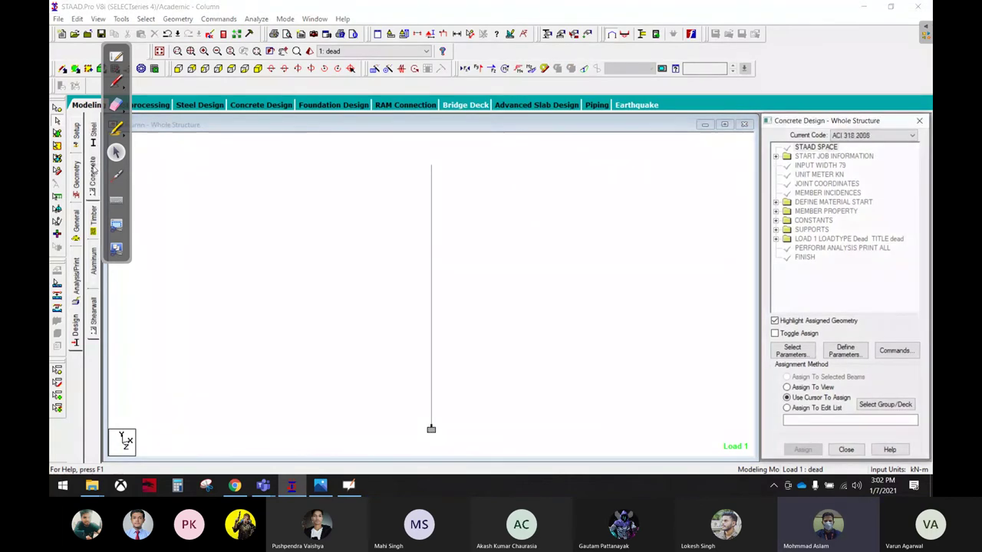
pyautogui.click(847, 135)
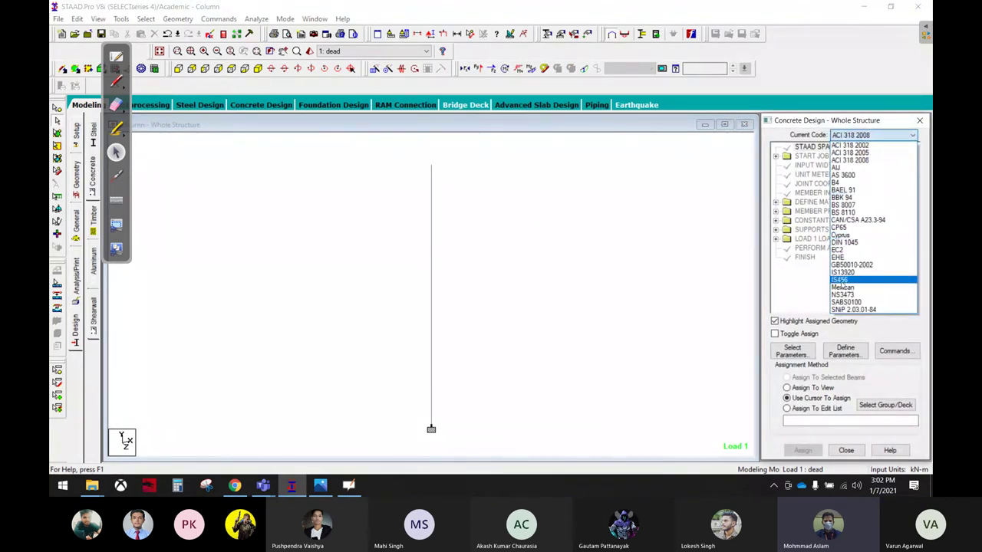
pyautogui.click(840, 279)
pyautogui.click(844, 350)
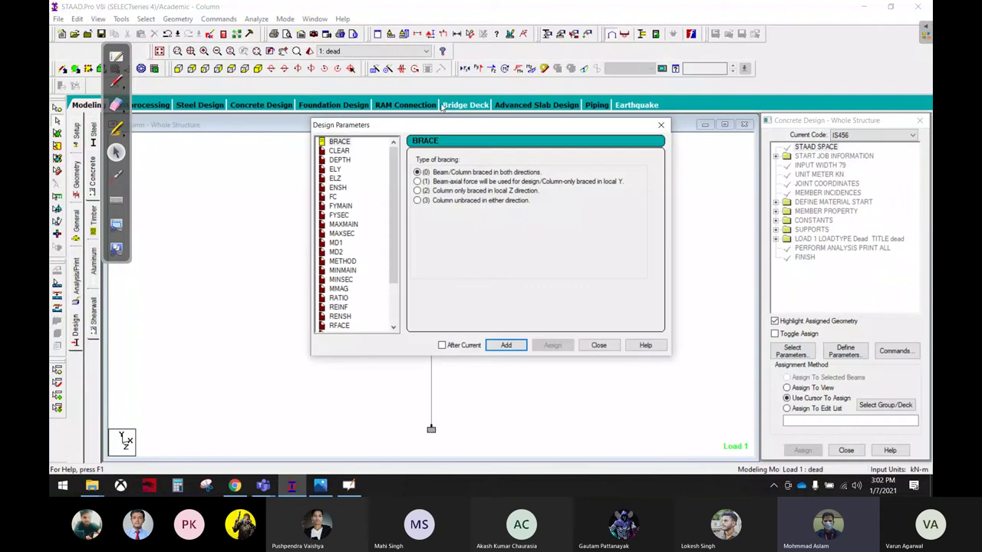
pyautogui.click(660, 125)
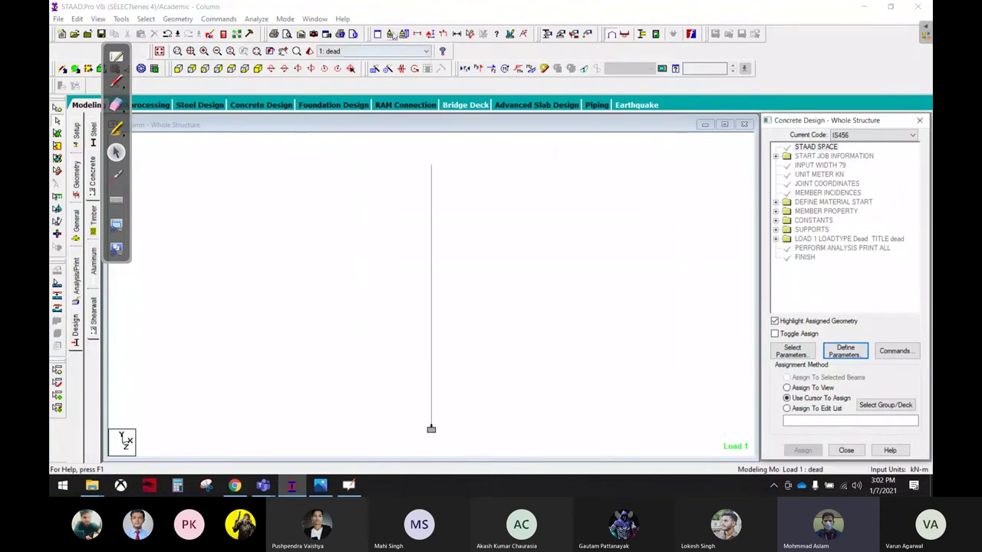
pyautogui.click(391, 34)
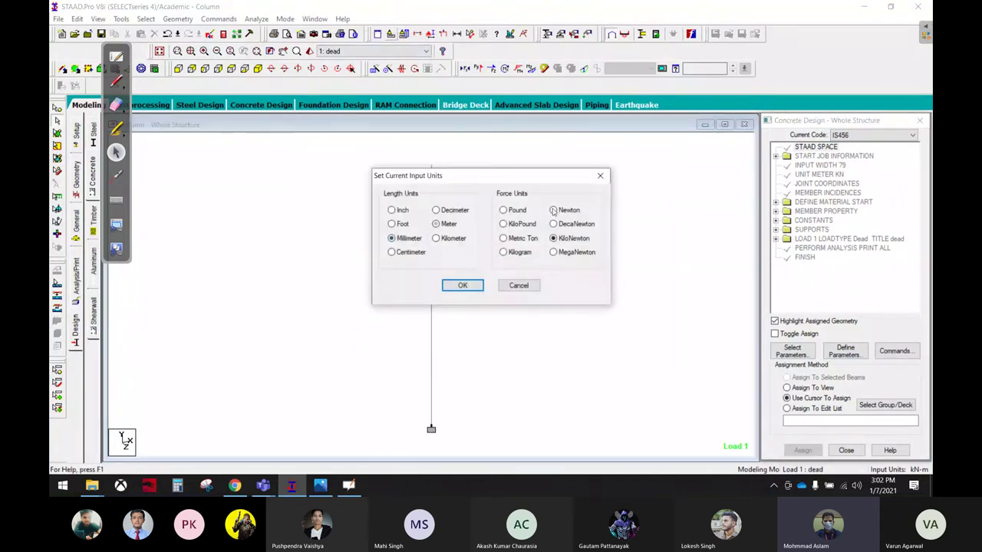
pyautogui.click(463, 286)
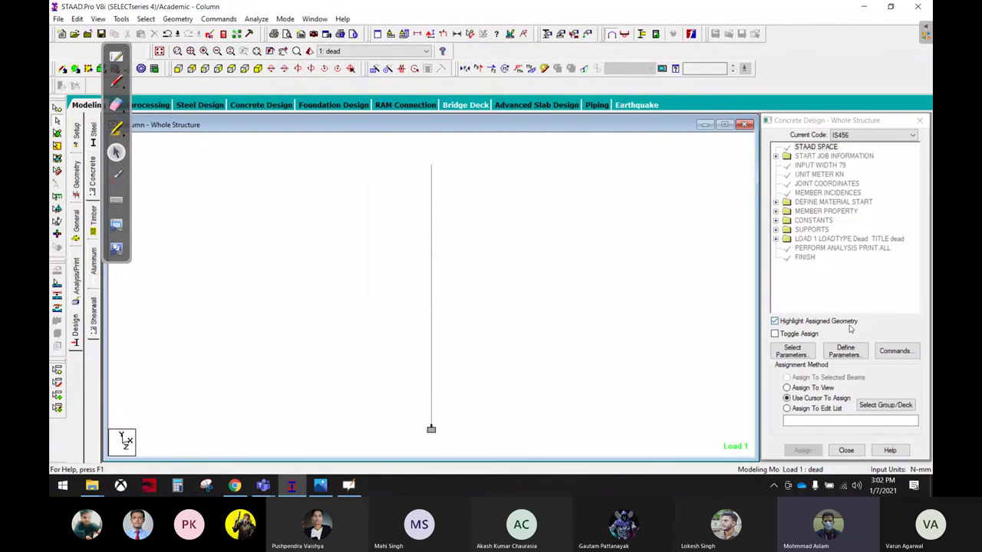
pyautogui.click(844, 351)
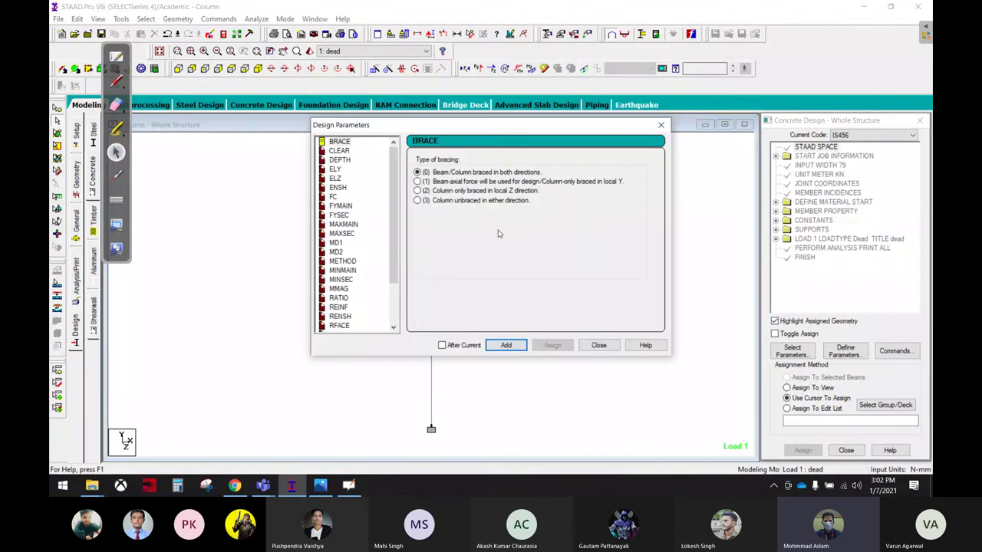
# Add design parameters CLEAR 40, FC 25, FYMAIN 500 and FYSEC 500
pyautogui.click(338, 152)
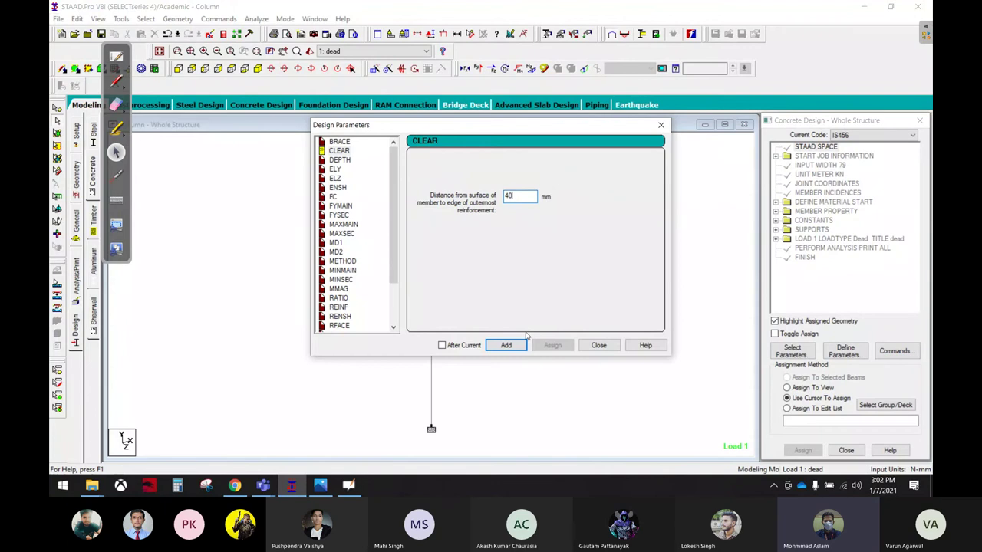
pyautogui.click(506, 345)
pyautogui.click(336, 197)
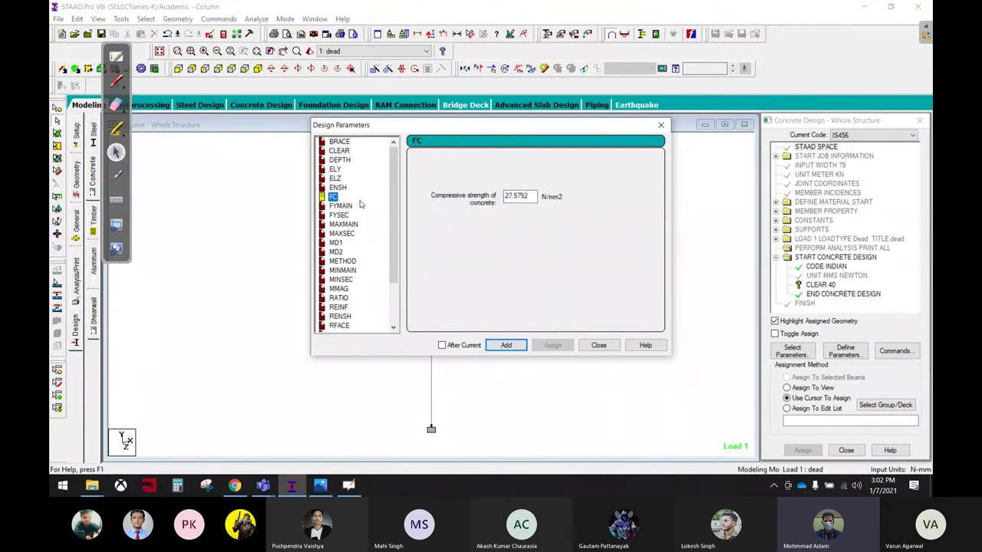
pyautogui.doubleClick(520, 195)
pyautogui.write('25')
pyautogui.click(513, 345)
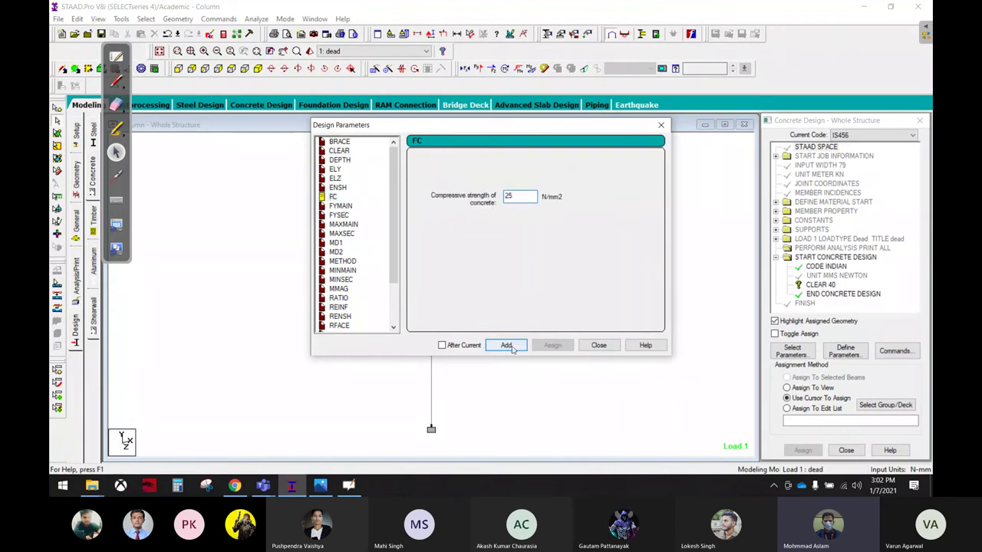
pyautogui.click(341, 207)
pyautogui.doubleClick(532, 197)
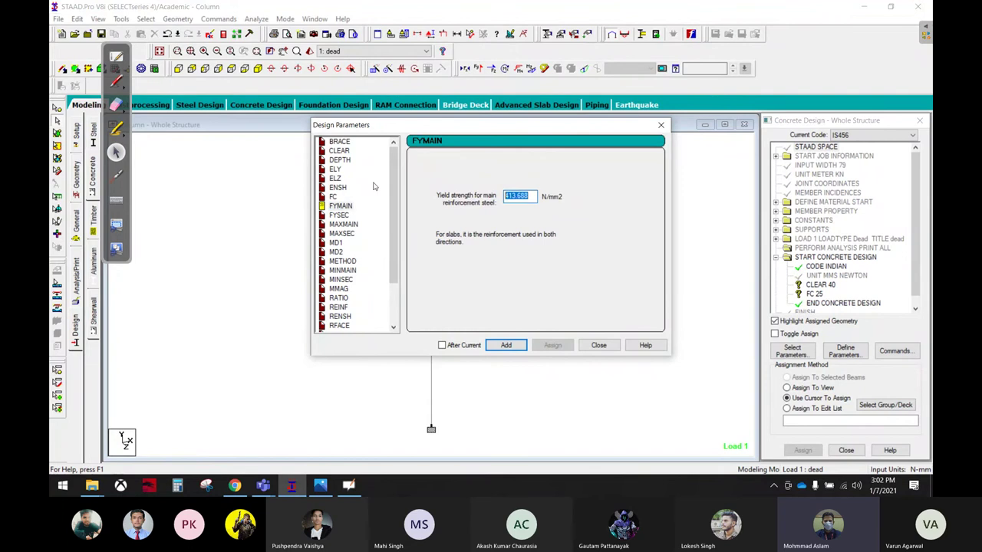
pyautogui.write('500')
pyautogui.click(506, 345)
pyautogui.click(338, 215)
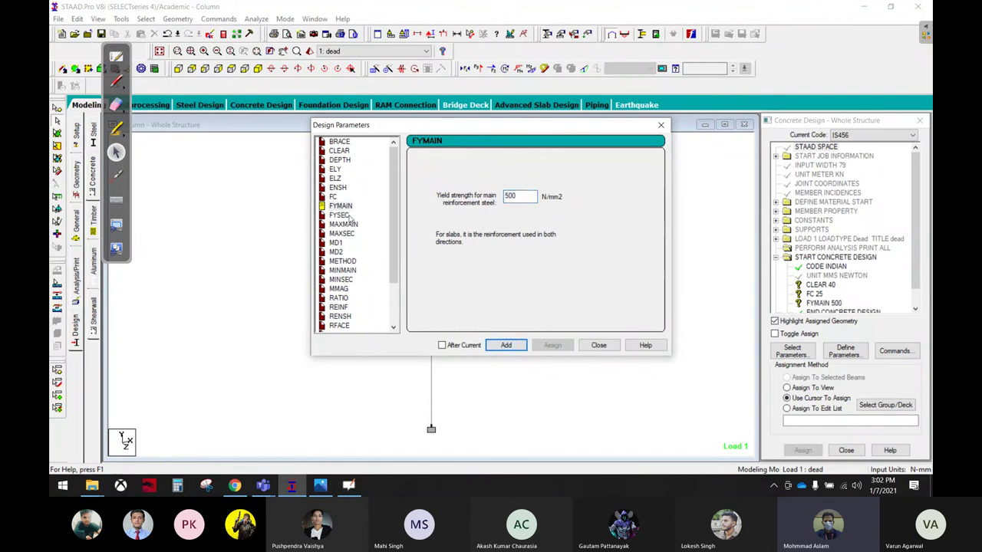
pyautogui.doubleClick(534, 196)
pyautogui.write('500')
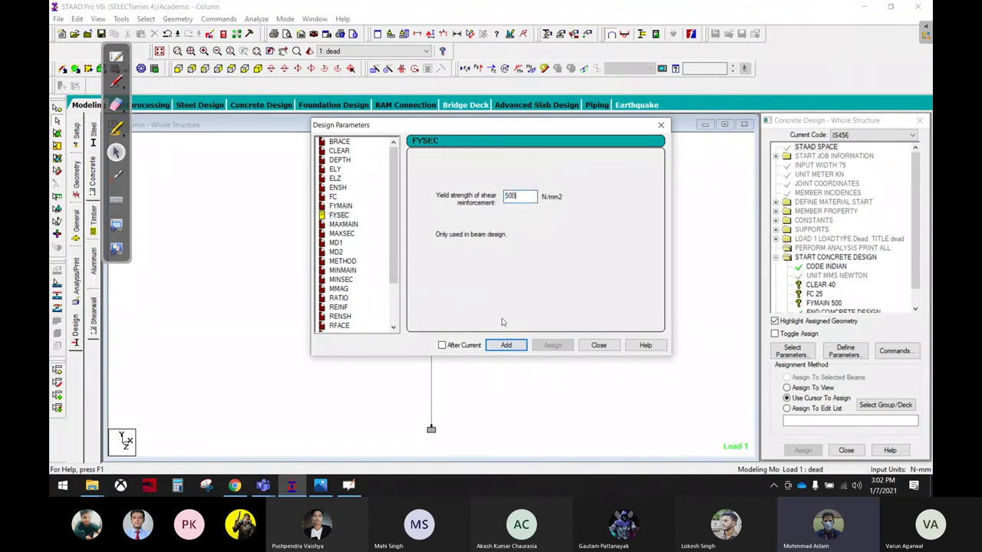
pyautogui.click(506, 344)
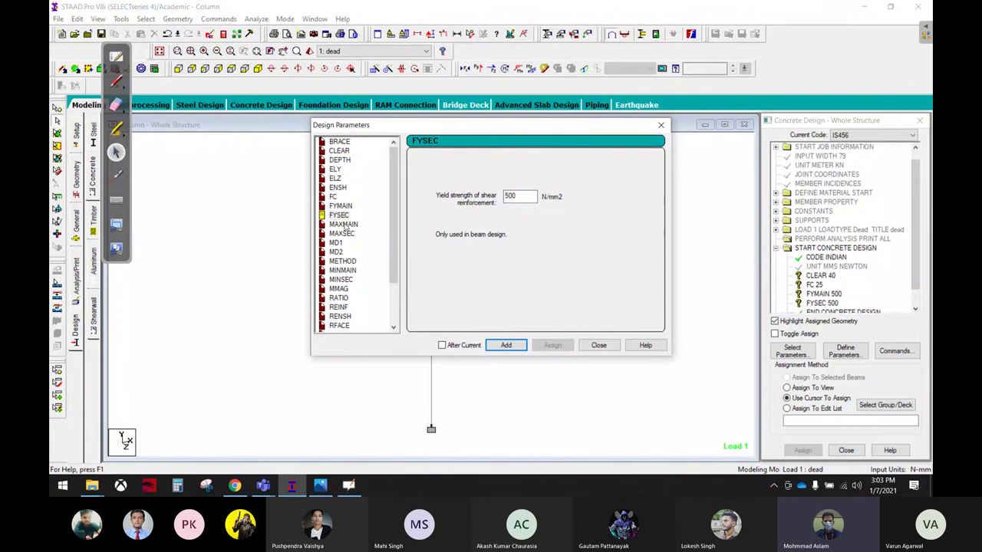
# Add bar limits MAXMAIN 20, MAXSEC 10, MINMAIN 8 and MINSEC 8, plus RATIO
pyautogui.click(343, 224)
pyautogui.click(417, 219)
pyautogui.click(507, 345)
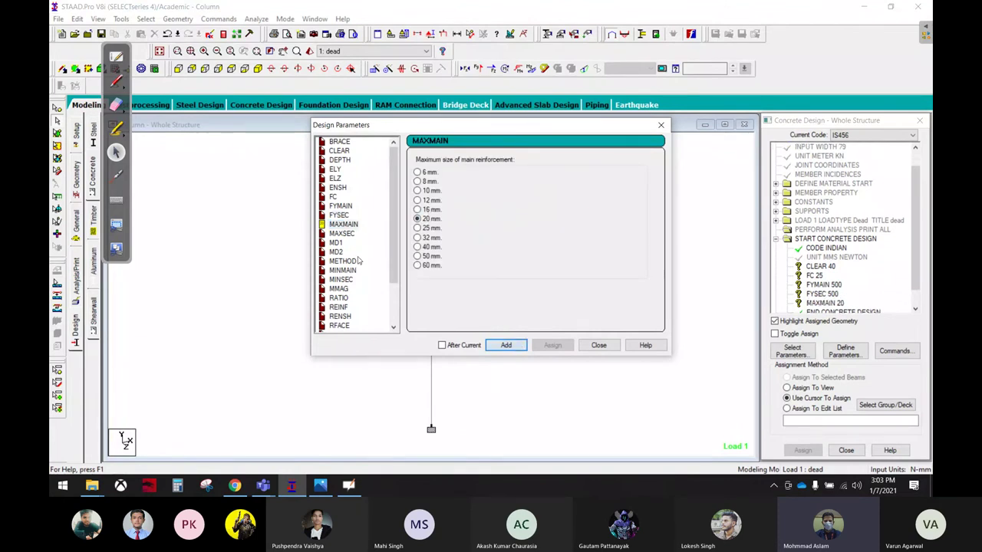
pyautogui.click(342, 234)
pyautogui.click(428, 191)
pyautogui.click(506, 345)
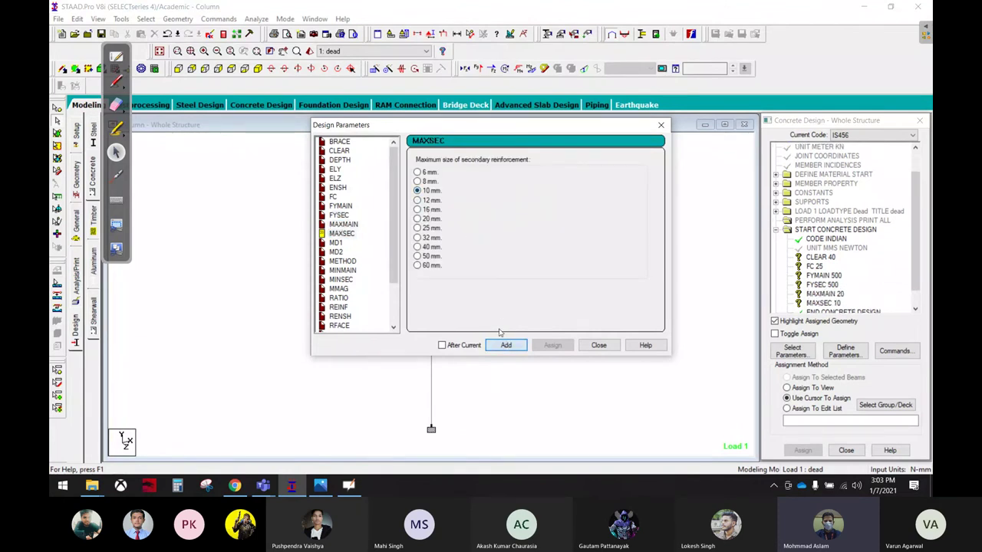
pyautogui.click(350, 273)
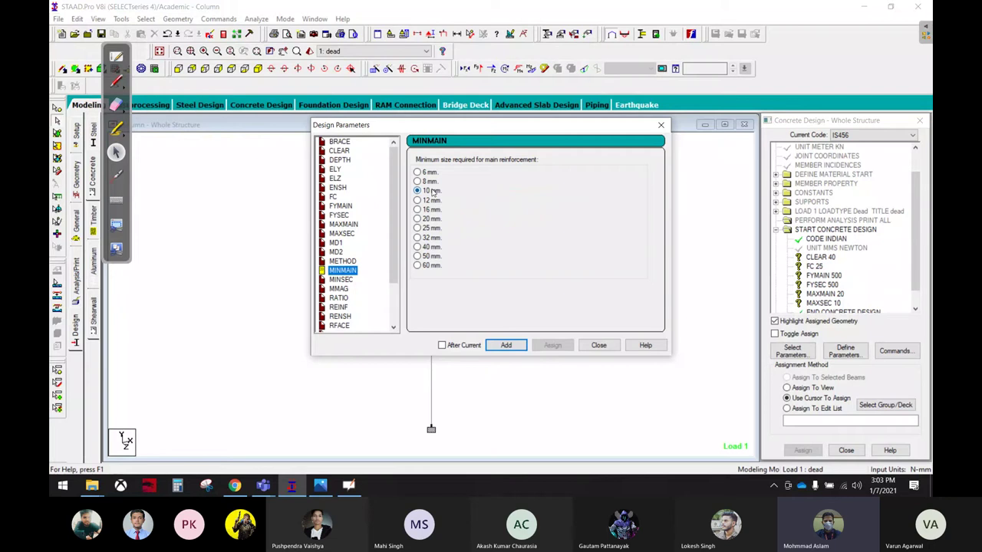
pyautogui.click(430, 182)
pyautogui.click(516, 347)
pyautogui.click(349, 282)
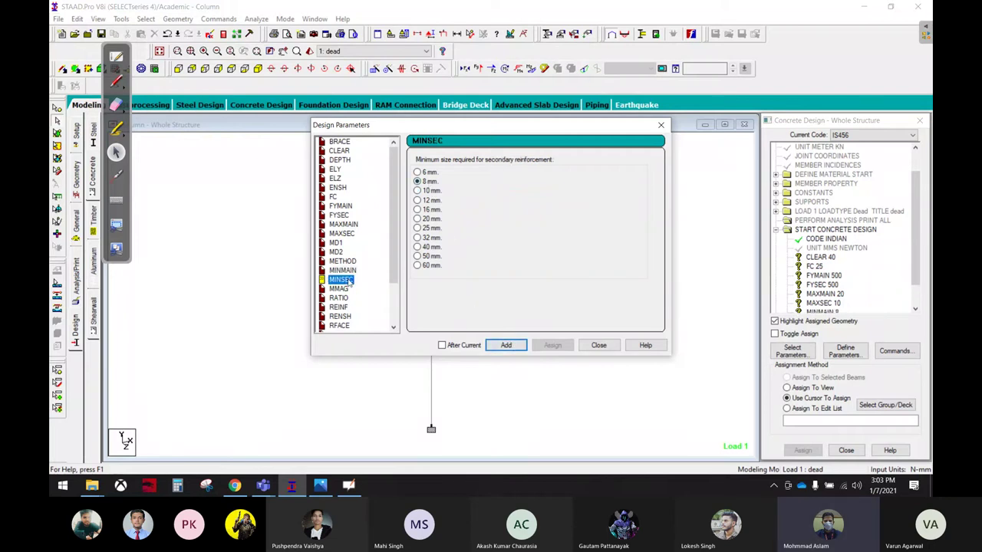
pyautogui.click(427, 196)
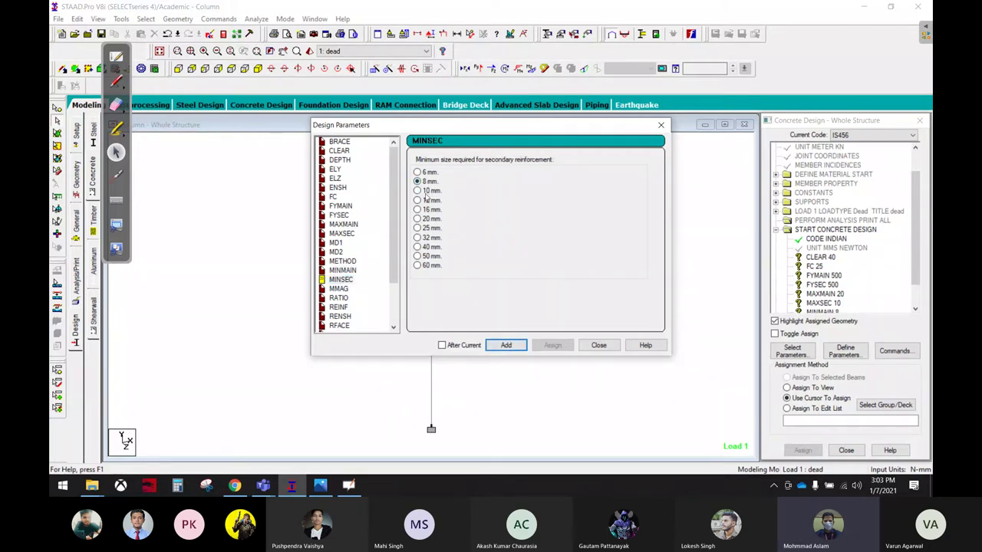
pyautogui.click(527, 346)
pyautogui.click(346, 298)
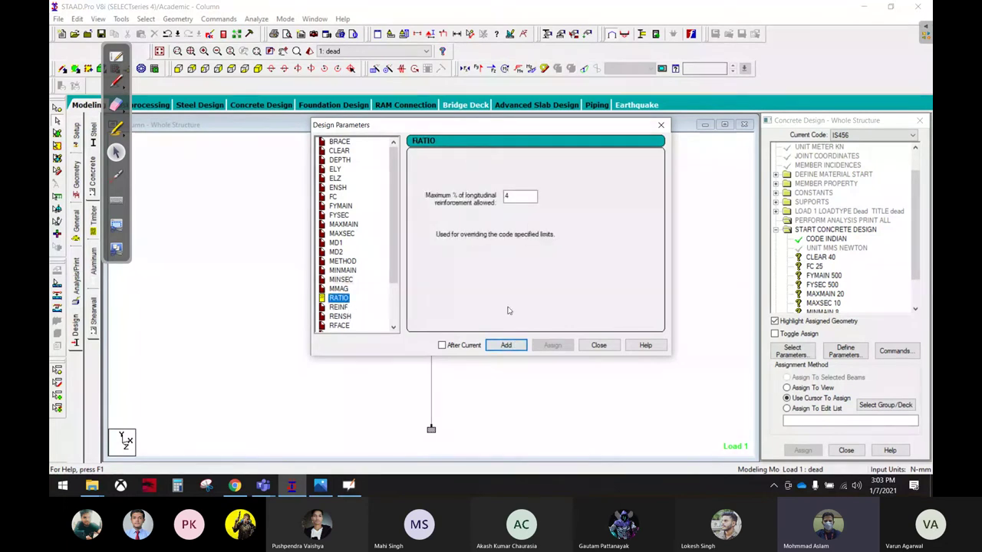
pyautogui.click(507, 311)
pyautogui.click(599, 346)
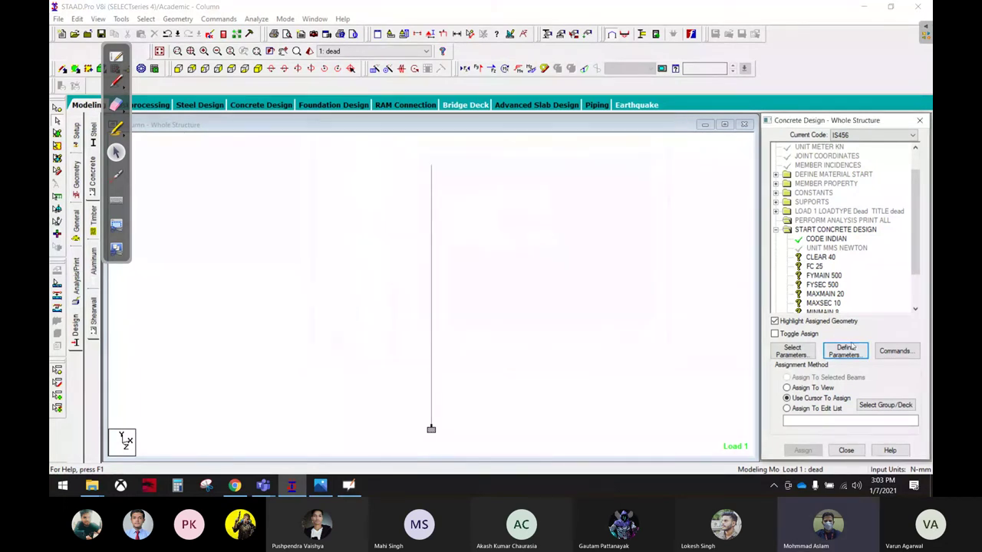
# Add the DESIGN COLUMN and concrete TAKE OFF design commands
pyautogui.click(895, 350)
pyautogui.click(638, 213)
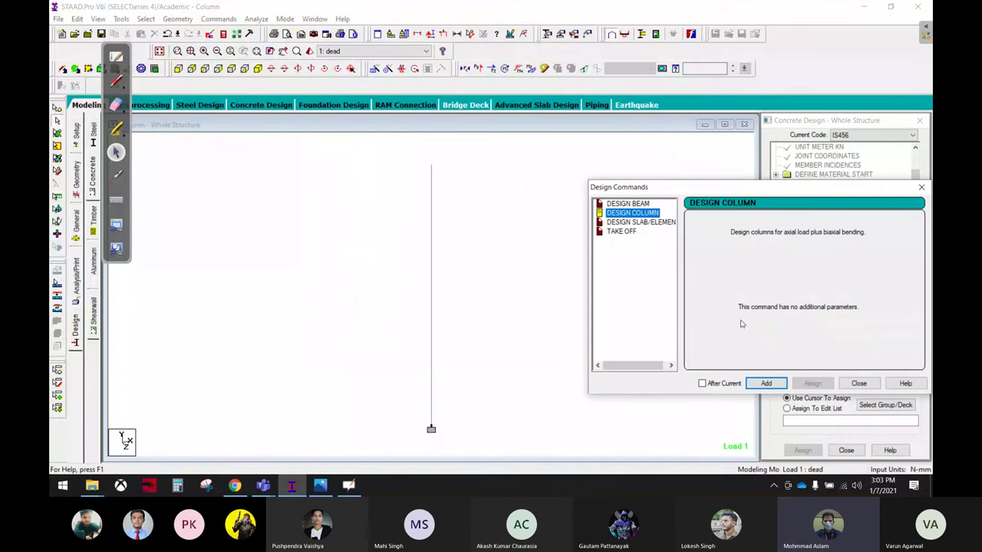
pyautogui.click(622, 231)
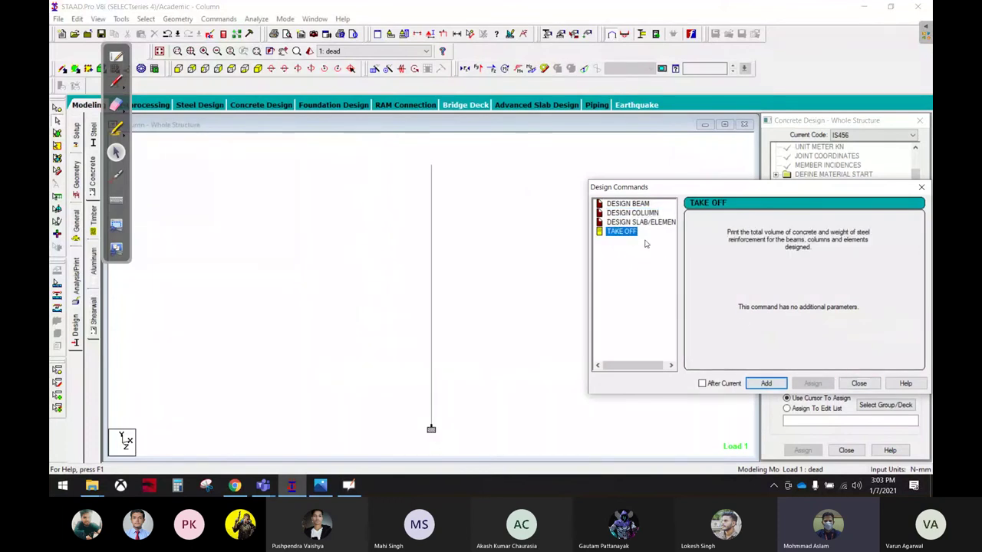
pyautogui.click(766, 383)
pyautogui.click(859, 383)
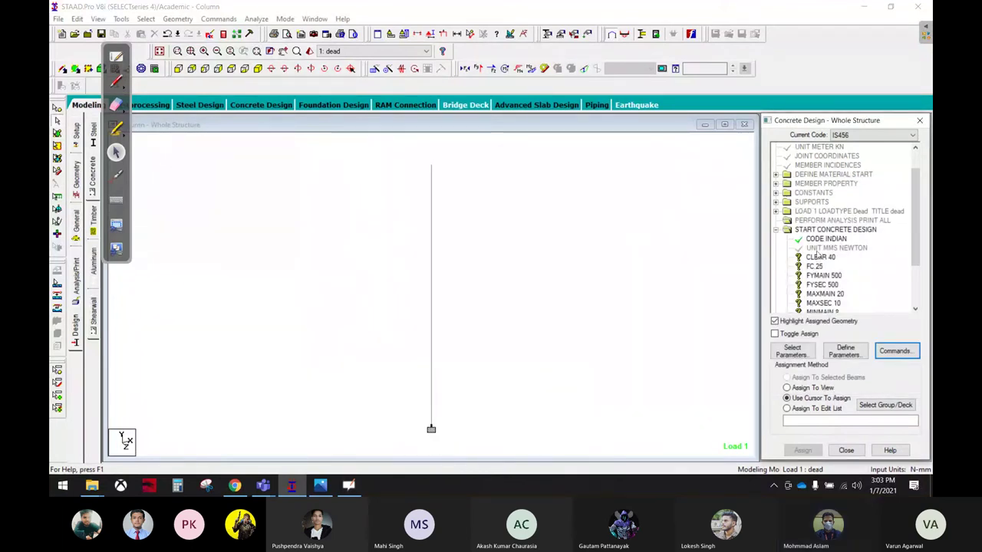
# Assign CLEAR 40, FC 25, FYMAIN 500 and FYSEC 500 to the column
pyautogui.click(820, 257)
pyautogui.click(821, 399)
pyautogui.click(813, 387)
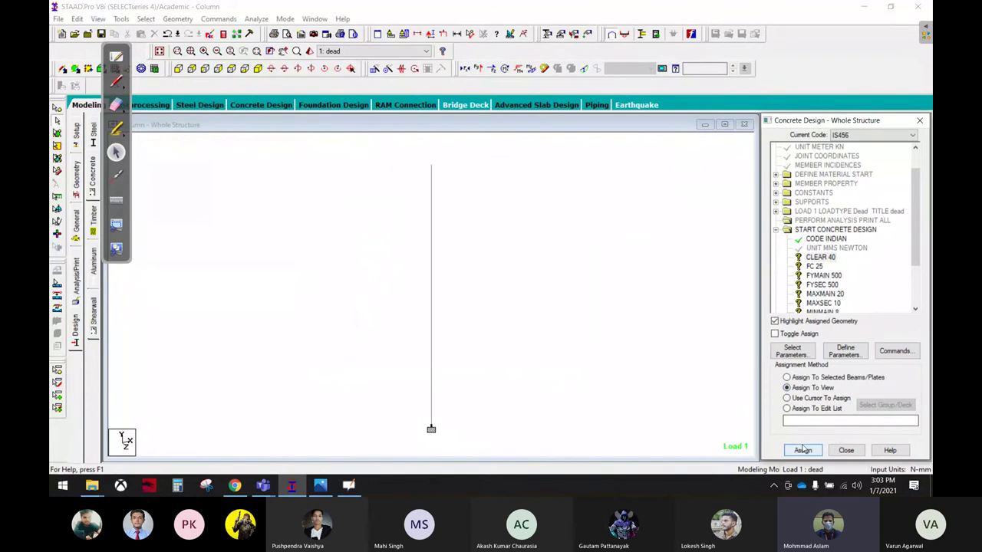
pyautogui.click(802, 451)
pyautogui.click(854, 317)
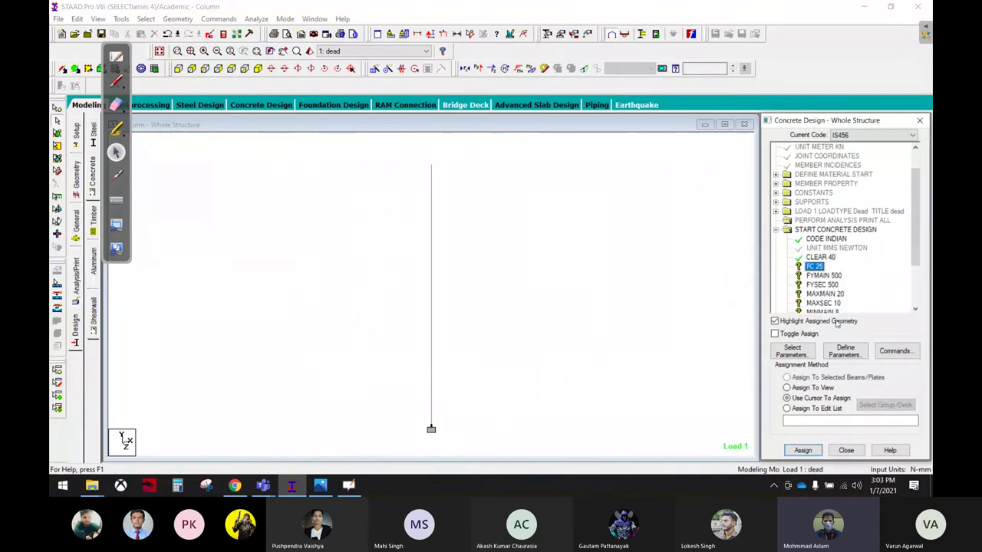
pyautogui.click(802, 451)
pyautogui.click(854, 317)
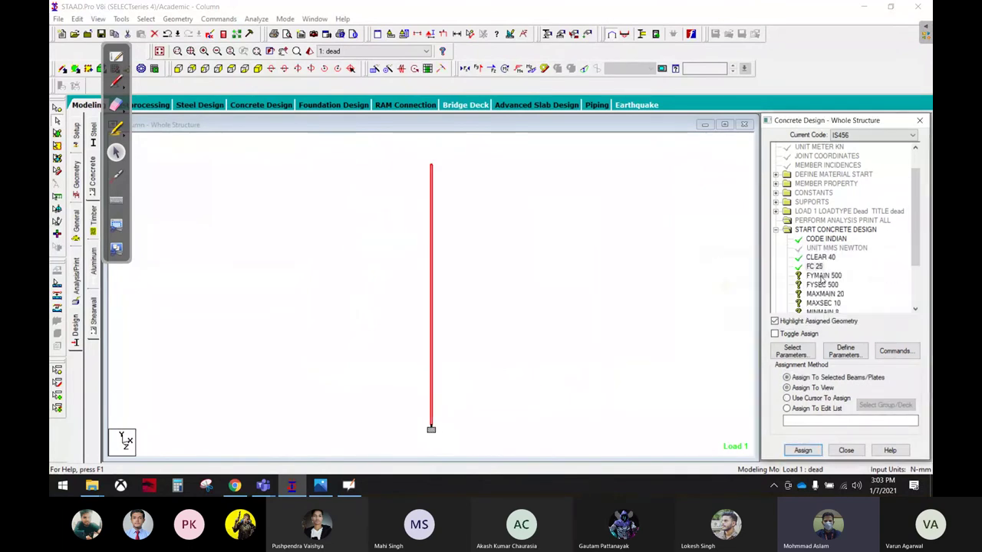
pyautogui.click(823, 275)
pyautogui.click(813, 387)
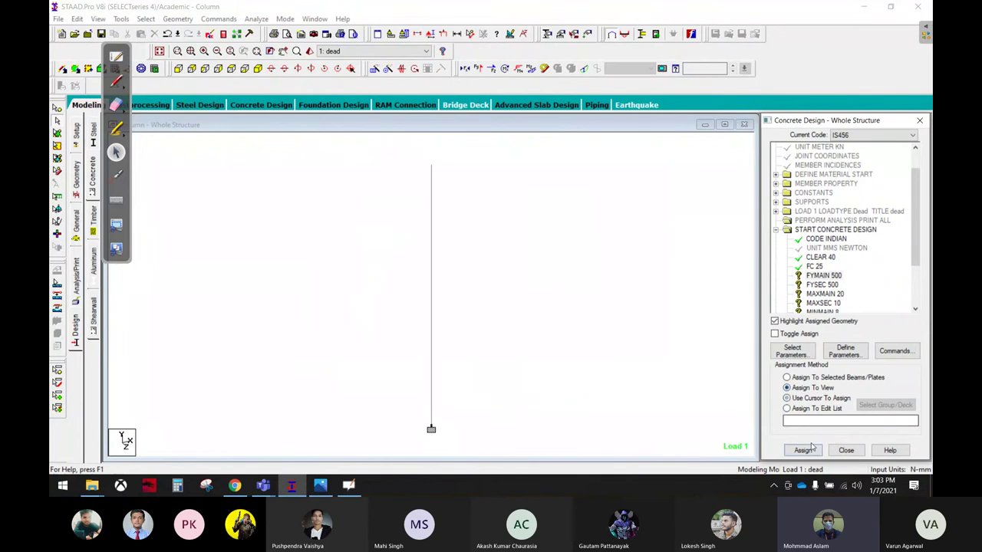
pyautogui.click(803, 451)
pyautogui.click(854, 317)
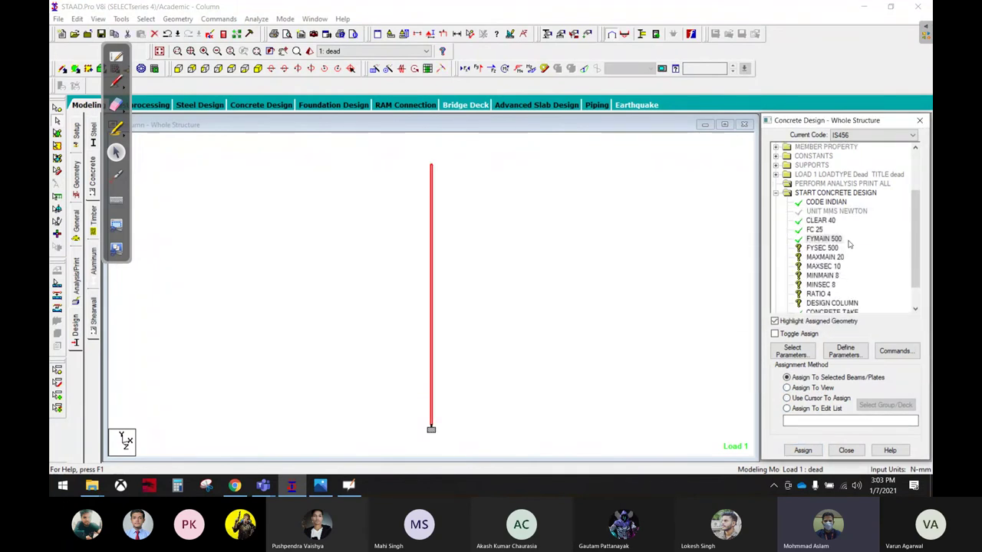
pyautogui.click(826, 399)
pyautogui.click(812, 388)
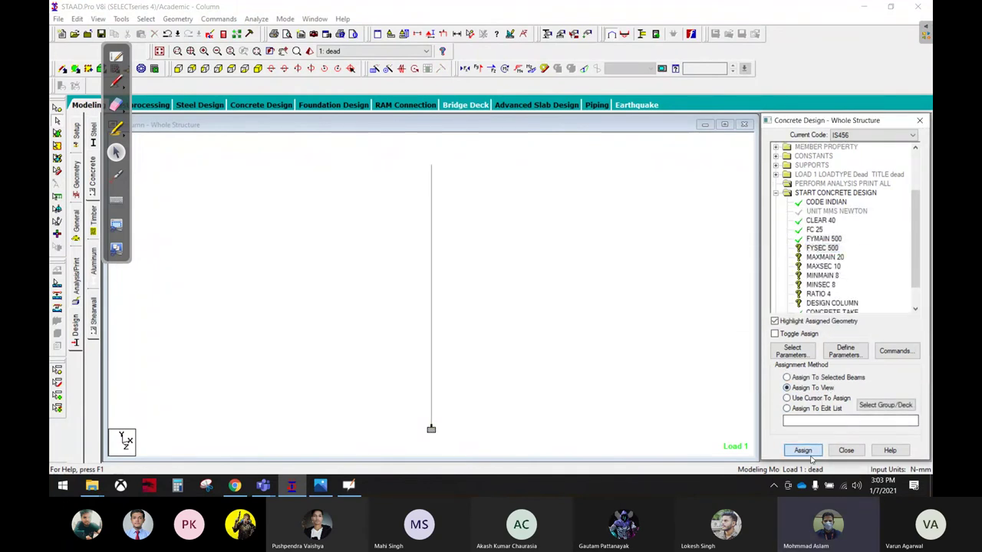
pyautogui.click(803, 451)
pyautogui.click(854, 317)
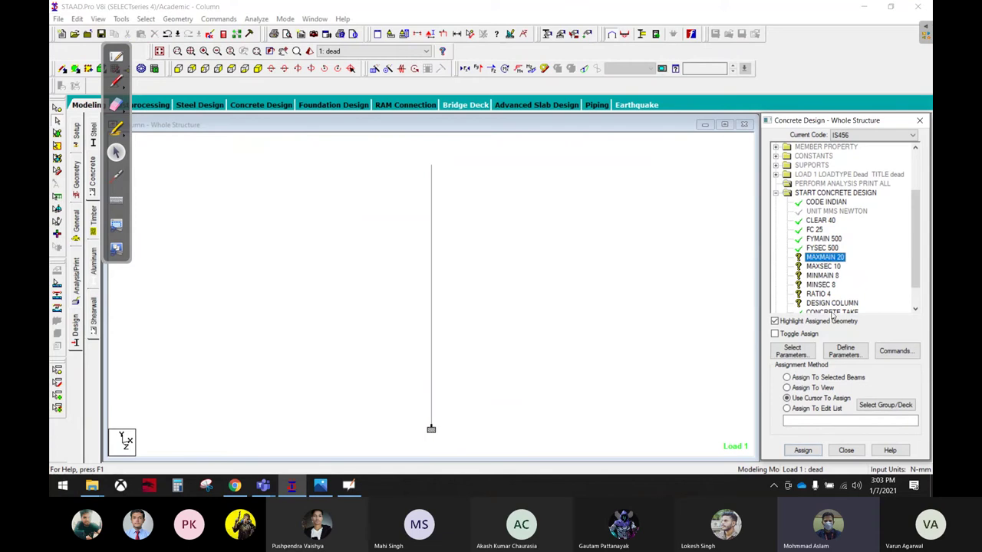
# Assign MAXMAIN 20, MAXSEC 10, MINMAIN 8 and MINSEC 8 to the column
pyautogui.click(813, 388)
pyautogui.click(803, 451)
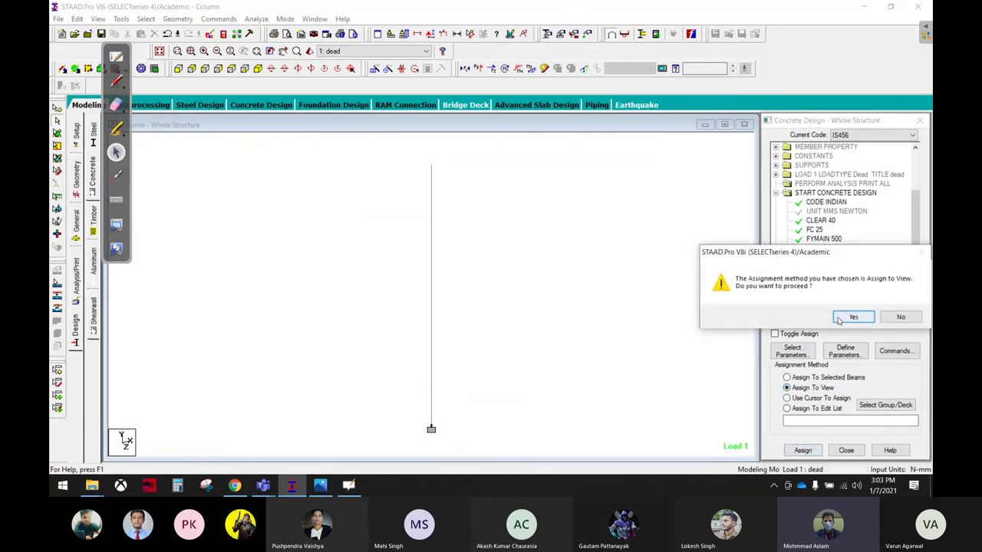
pyautogui.click(854, 317)
pyautogui.click(826, 267)
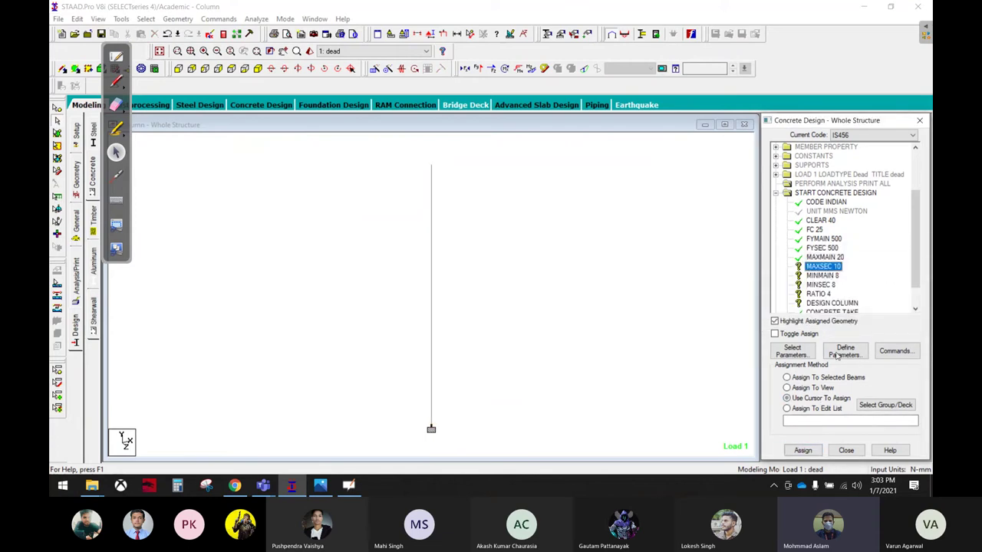
pyautogui.click(803, 450)
pyautogui.click(849, 316)
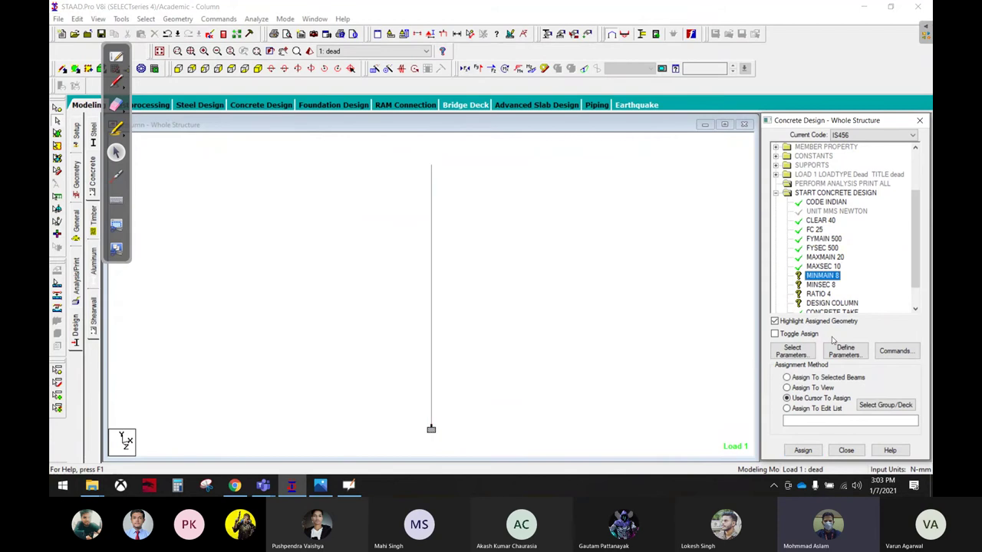
pyautogui.click(827, 388)
pyautogui.click(803, 450)
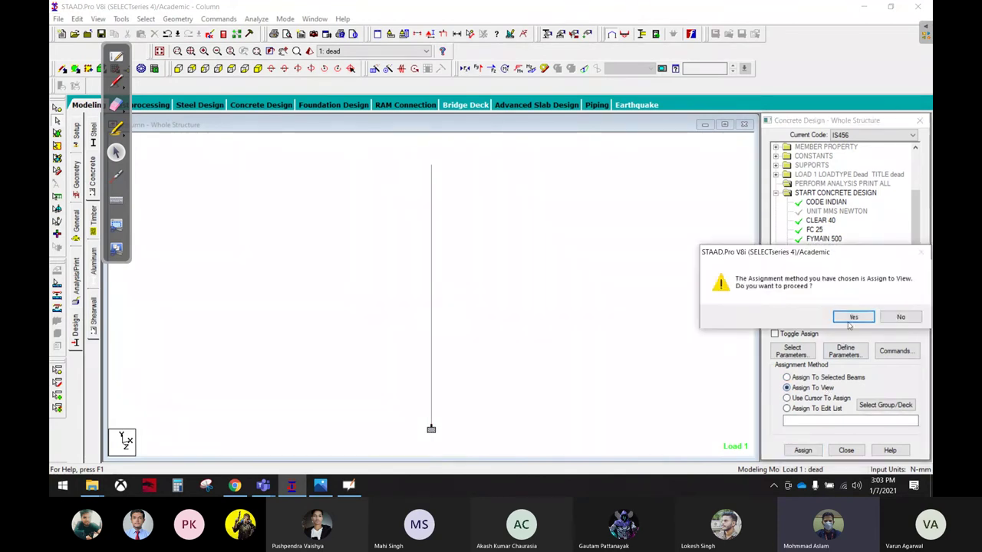
pyautogui.click(848, 317)
pyautogui.click(821, 284)
pyautogui.click(786, 388)
pyautogui.click(802, 450)
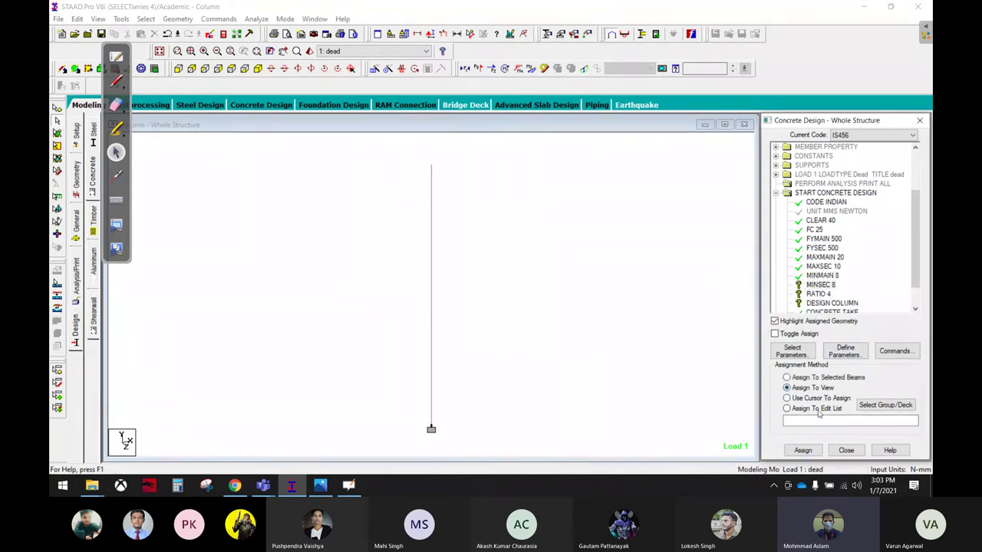
pyautogui.click(848, 316)
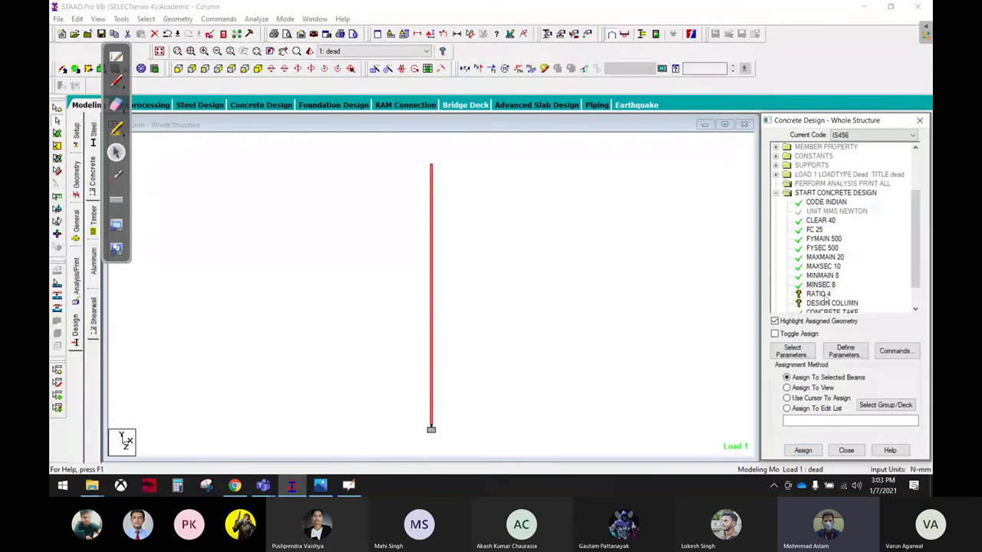
# Assign RATIO 4 and the DESIGN COLUMN command to the column
pyautogui.click(818, 294)
pyautogui.click(786, 387)
pyautogui.click(802, 450)
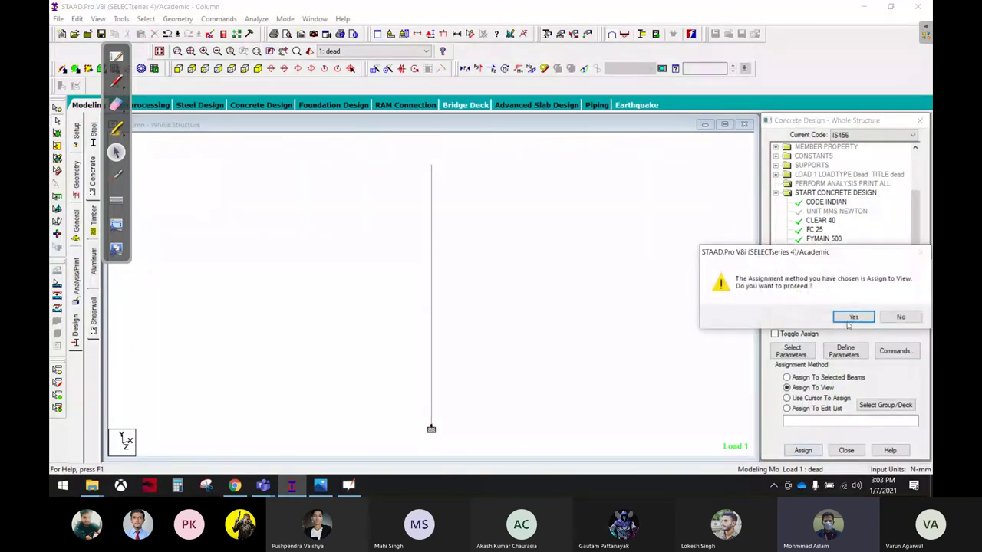
pyautogui.click(852, 317)
pyautogui.click(803, 450)
pyautogui.click(850, 317)
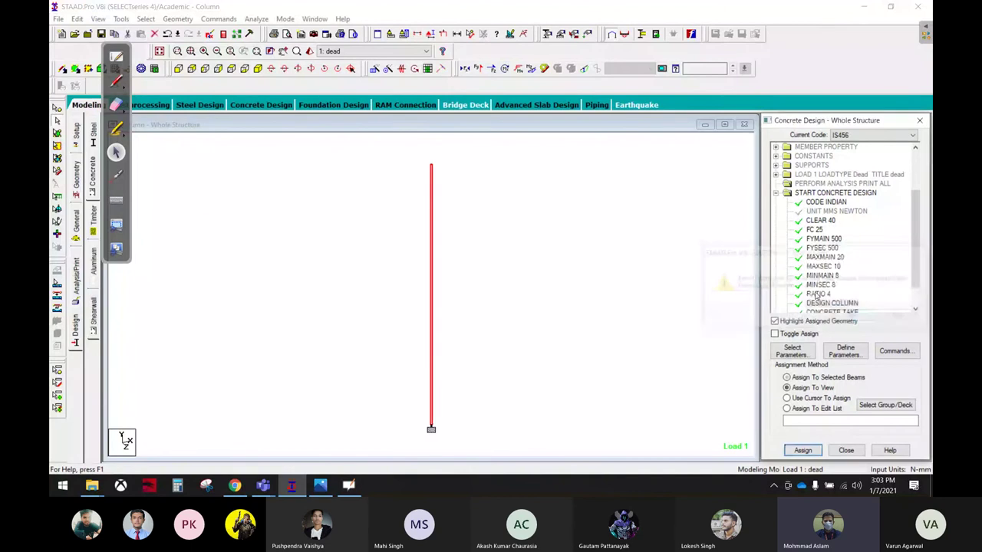
# Run the analysis and concrete design, saving the modified model first
pyautogui.click(257, 18)
pyautogui.click(280, 30)
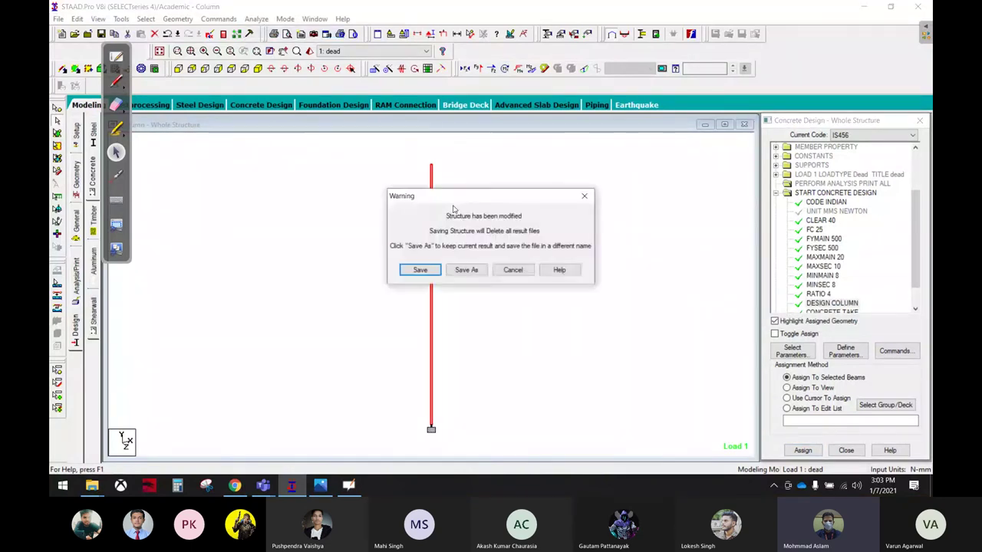
pyautogui.click(410, 269)
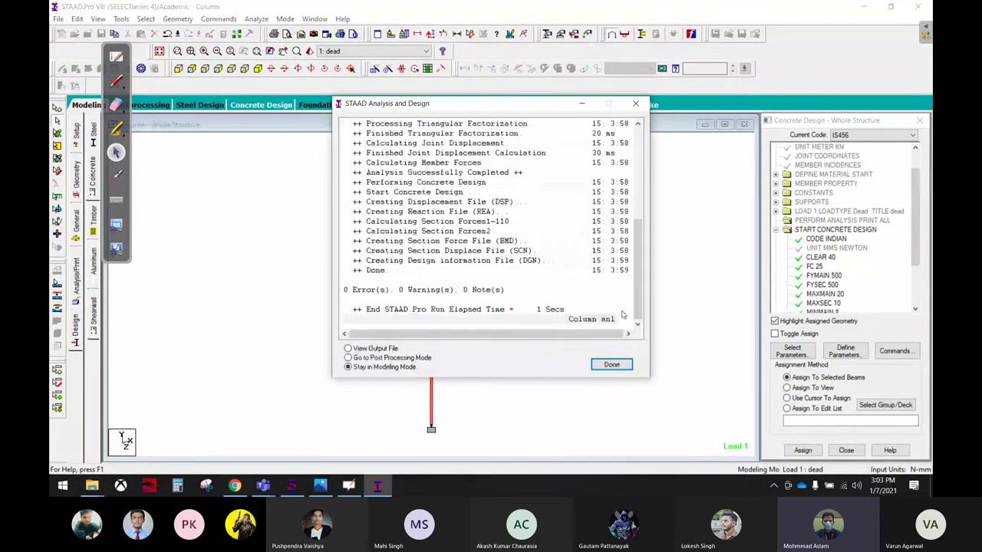
pyautogui.click(610, 363)
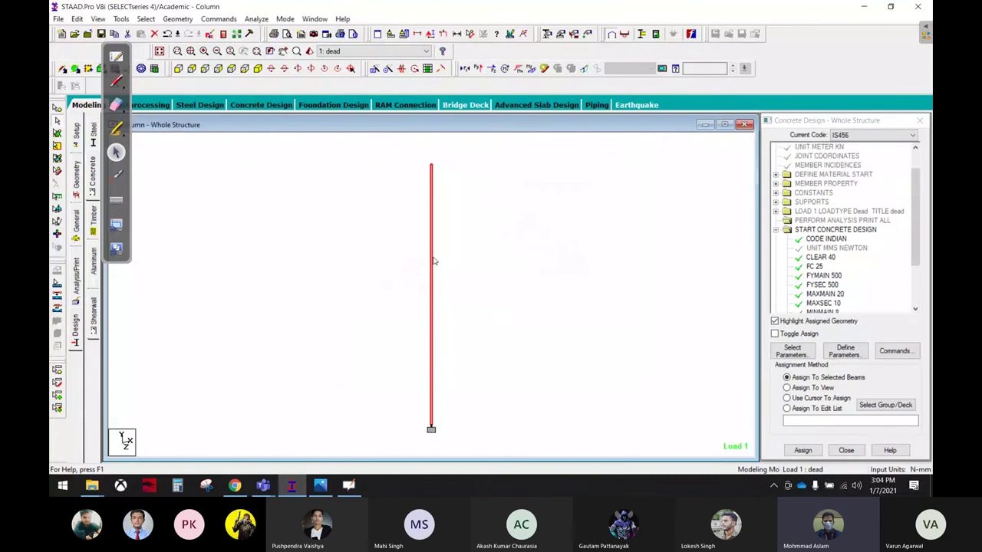
# Open the column's concrete design results and mark the six 12 mm bars and 0.54% steel
pyautogui.doubleClick(431, 261)
pyautogui.click(540, 131)
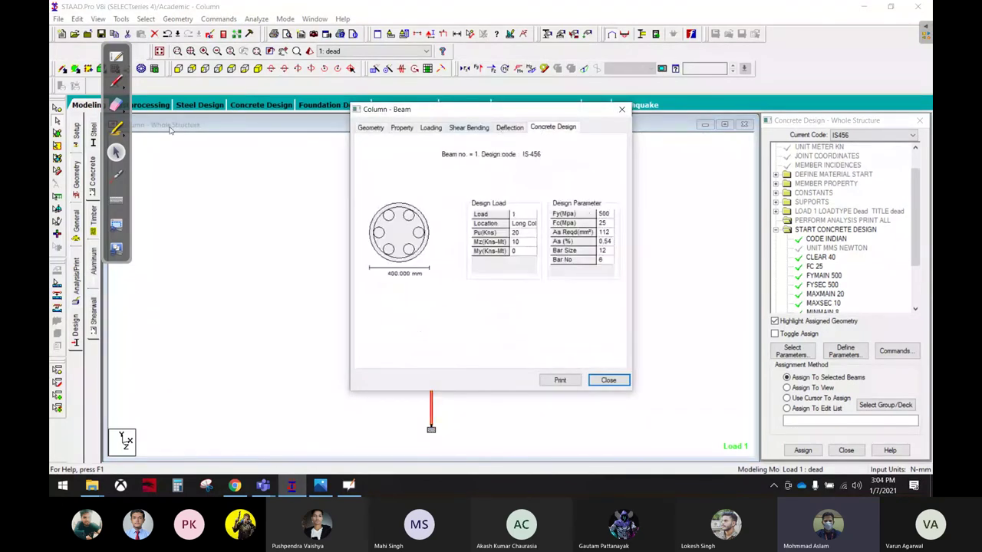
pyautogui.click(116, 81)
pyautogui.moveTo(431, 176); pyautogui.dragTo(441, 186)
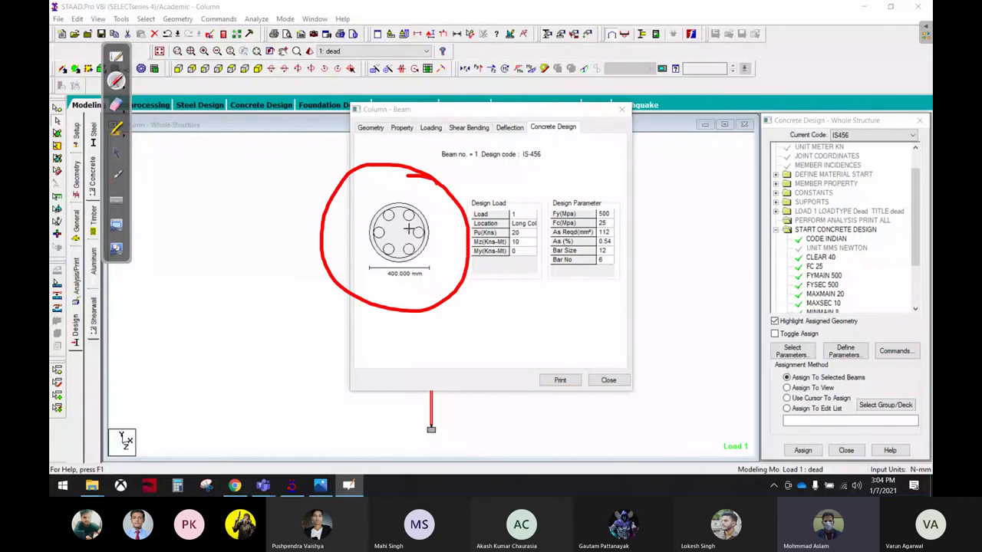
pyautogui.moveTo(606, 261); pyautogui.dragTo(724, 266)
pyautogui.moveTo(611, 250); pyautogui.dragTo(696, 250)
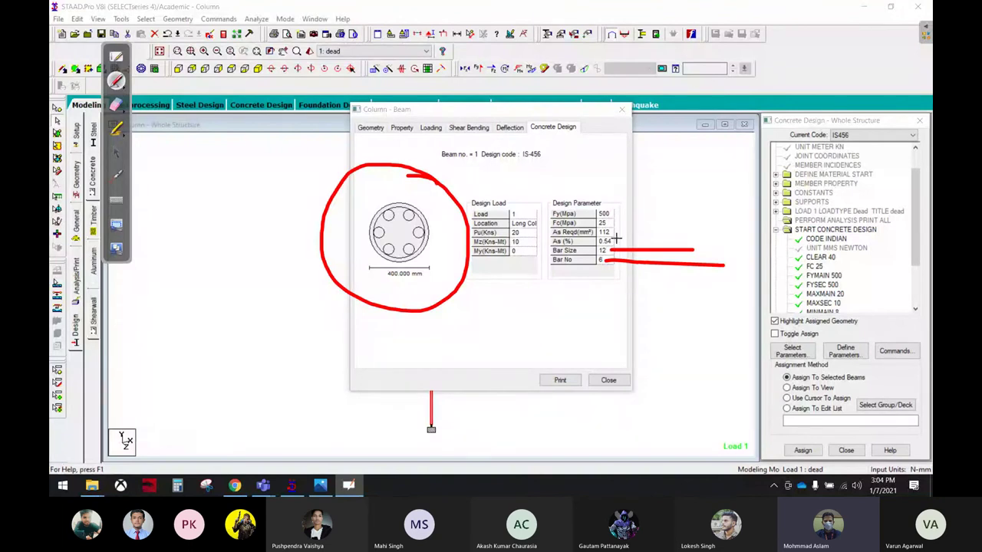
pyautogui.moveTo(617, 241); pyautogui.dragTo(735, 246)
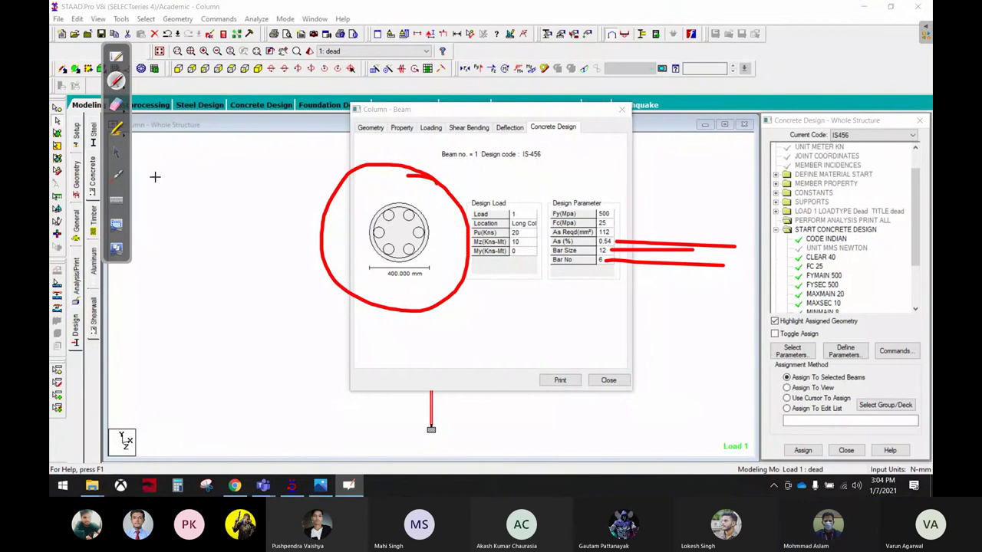
# Erase the annotation marks, close the design results and open the output report
pyautogui.click(116, 151)
pyautogui.click(116, 104)
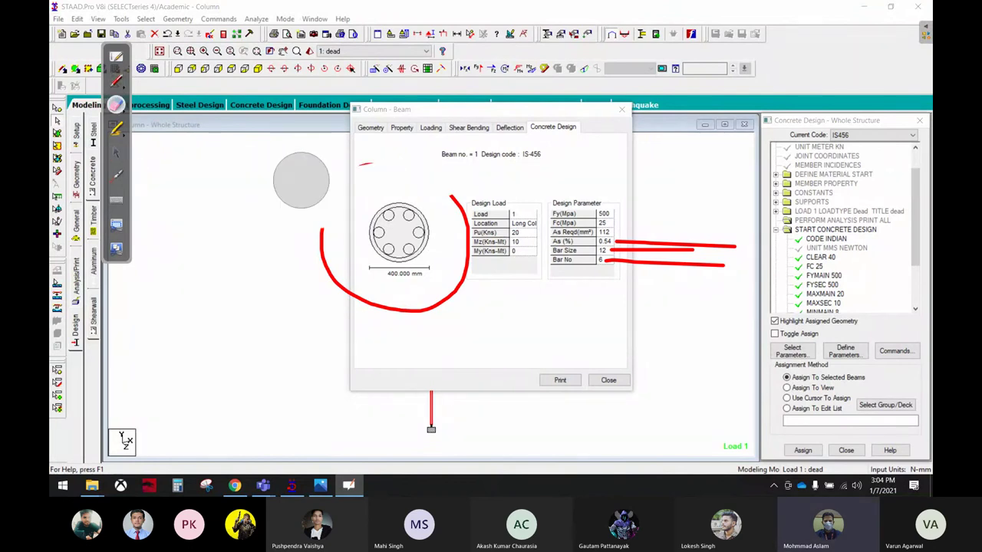
pyautogui.moveTo(382, 142); pyautogui.dragTo(711, 274)
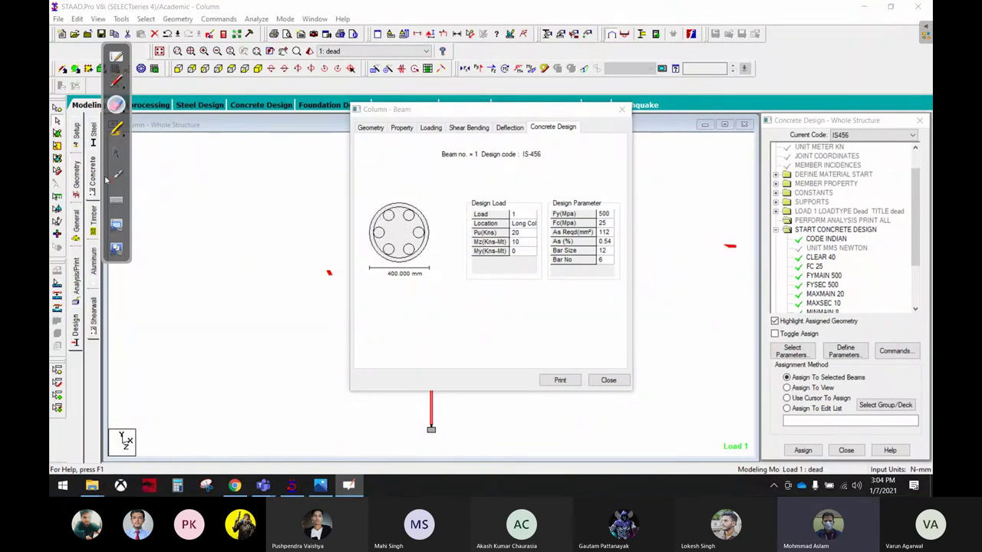
pyautogui.click(116, 151)
pyautogui.click(609, 380)
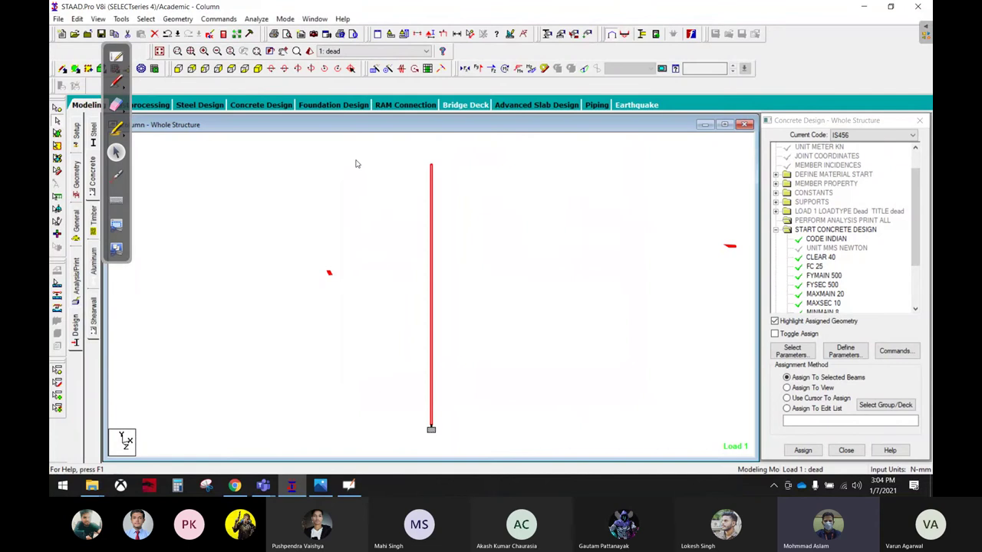
pyautogui.click(224, 34)
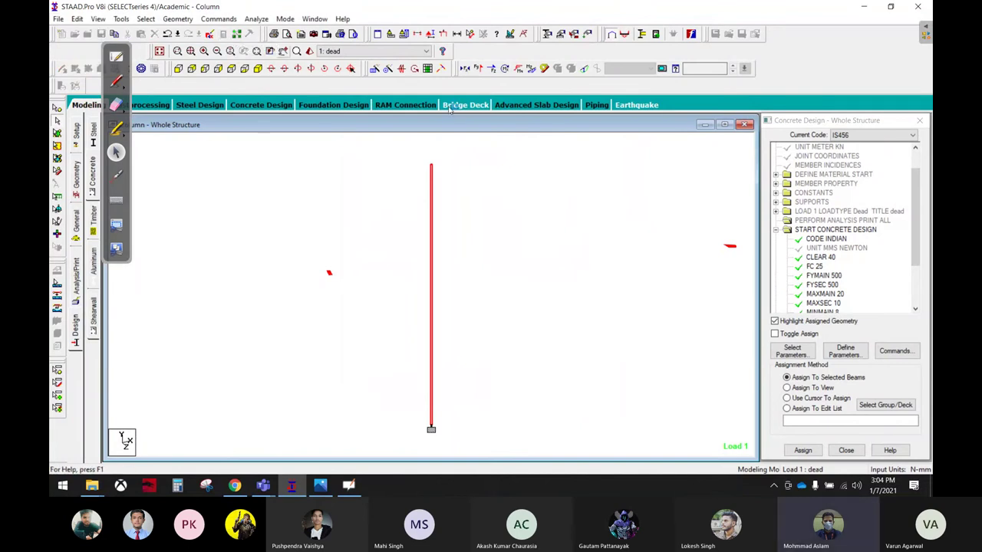
# Review the concrete design section and take-off (0.8 cu. m concrete, 392 N steel), then close the viewer
pyautogui.click(91, 94)
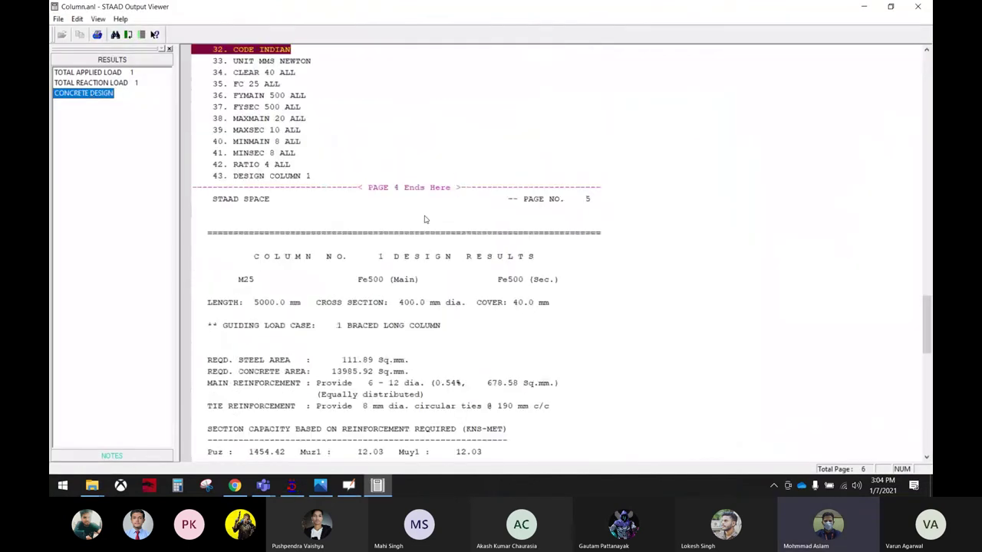
pyautogui.scroll(-7, 426, 220)
pyautogui.scroll(-8, 426, 219)
pyautogui.scroll(-3, 426, 219)
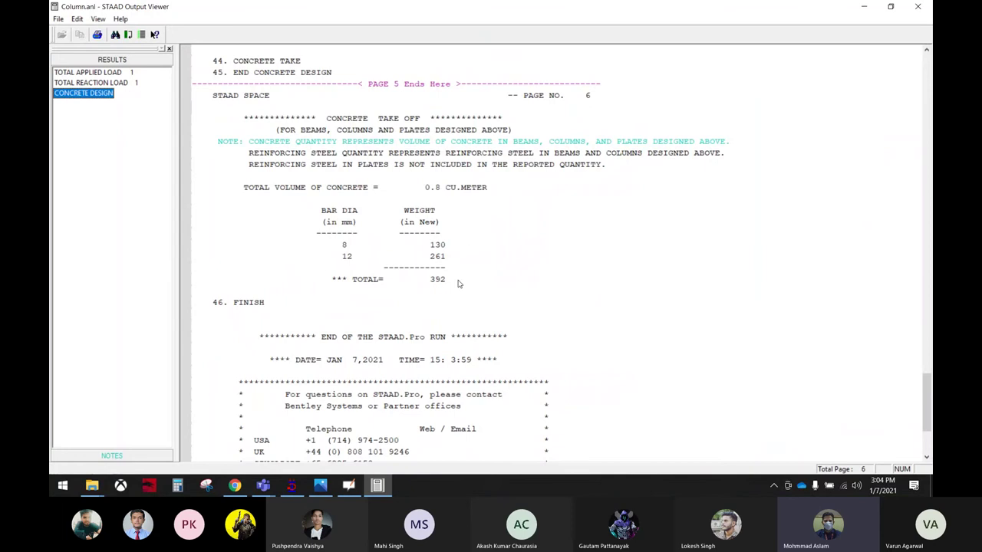
pyautogui.click(918, 7)
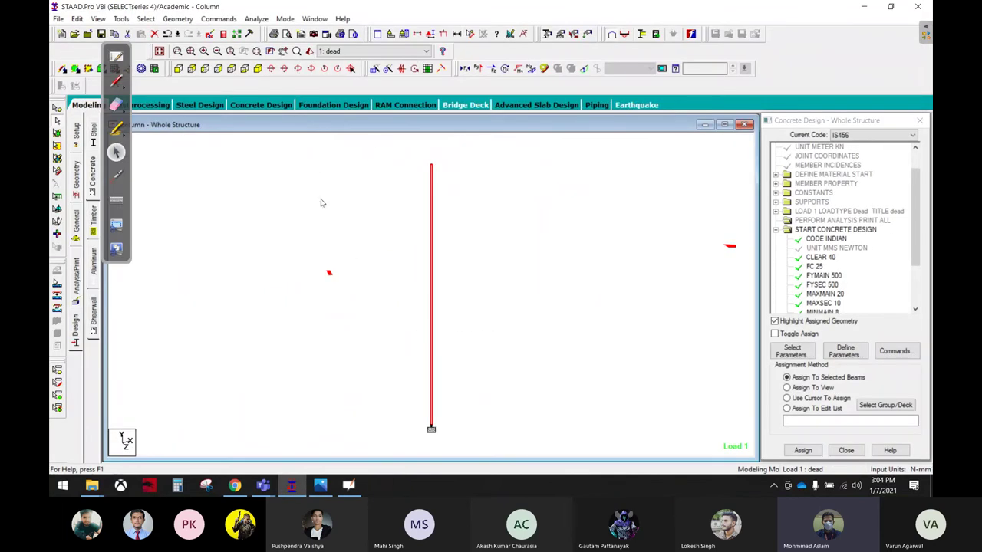
# Move the annotation toolbar aside, deselect the column, and erase the red marks and circle
pyautogui.moveTo(110, 52)
pyautogui.mouseDown()
pyautogui.moveTo(296, 157)
pyautogui.moveTo(222, 150)
pyautogui.mouseUp()
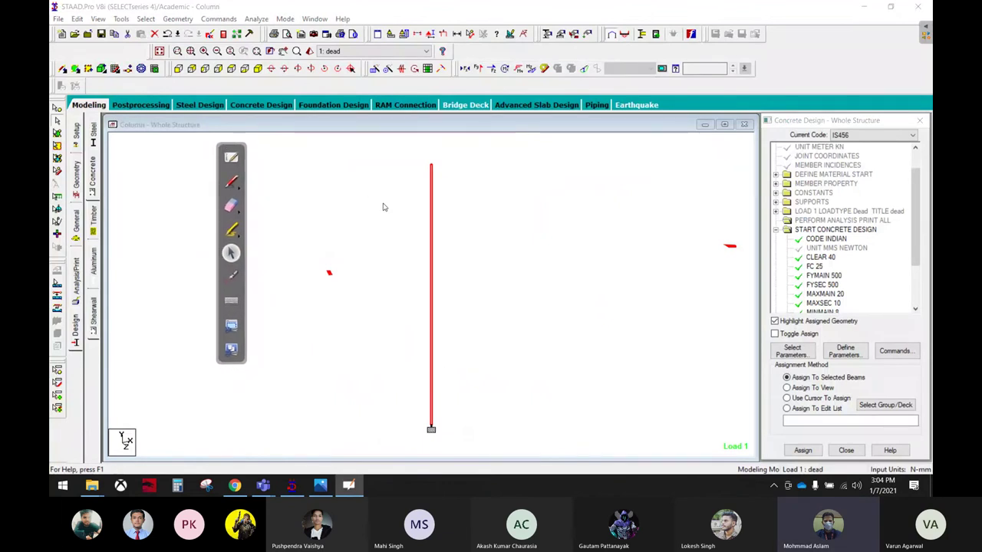
pyautogui.click(334, 217)
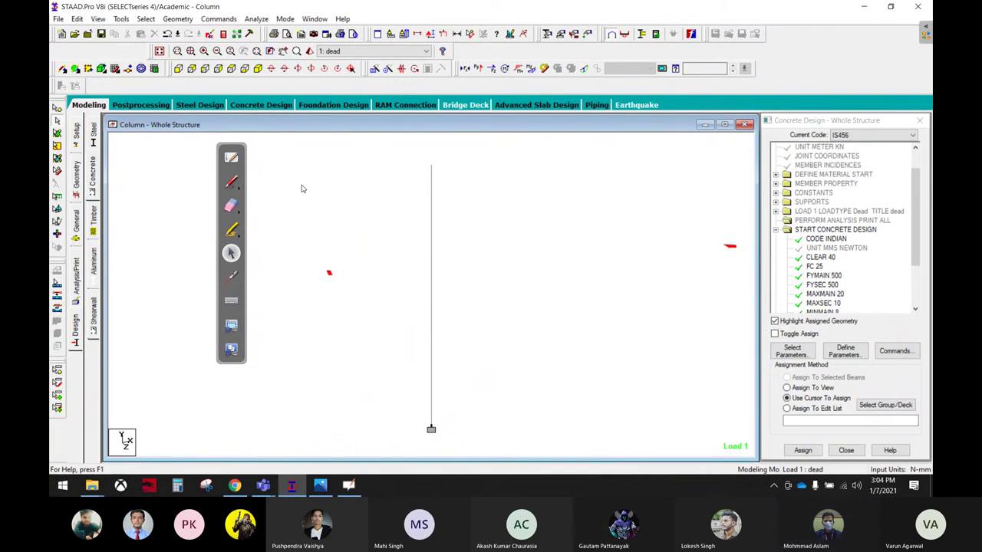
pyautogui.click(231, 205)
pyautogui.click(330, 272)
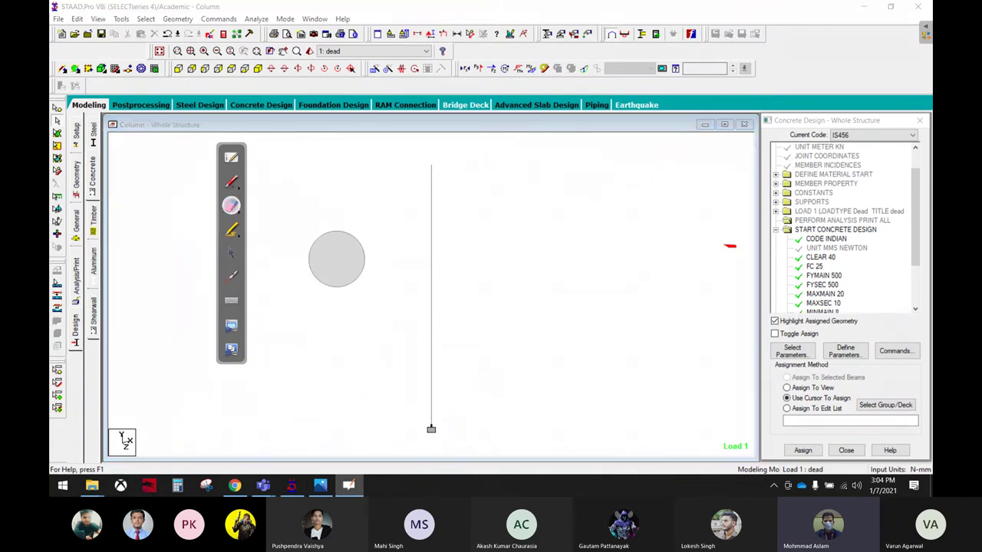
pyautogui.click(729, 245)
pyautogui.click(231, 254)
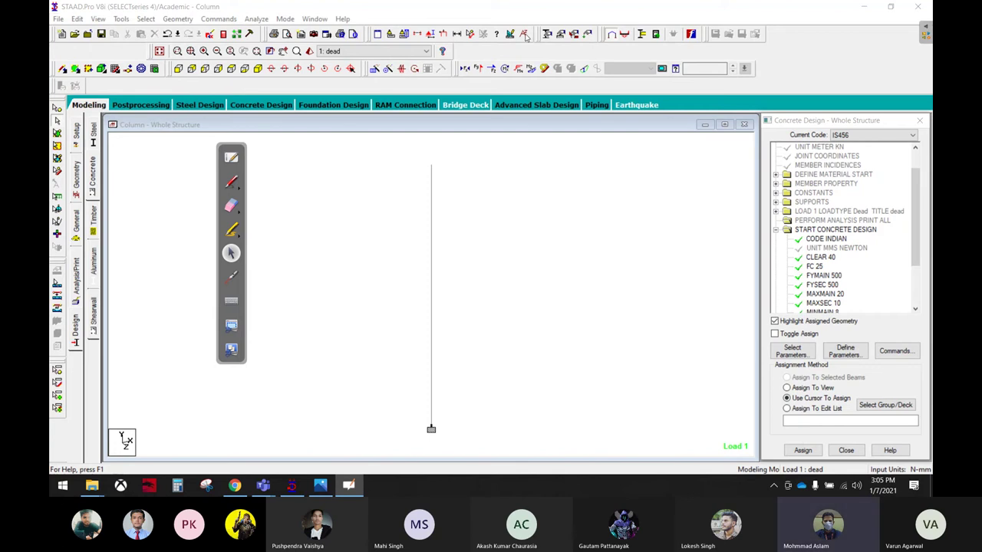
# Place a 'Column Design' text label beside the column and nudge it slightly right
pyautogui.click(525, 35)
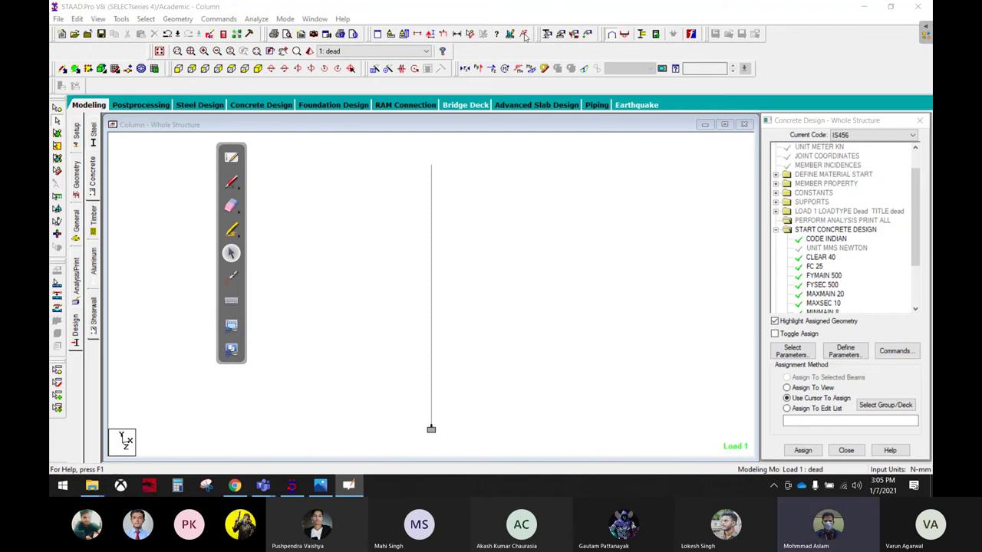
pyautogui.click(475, 205)
pyautogui.write('Column Design')
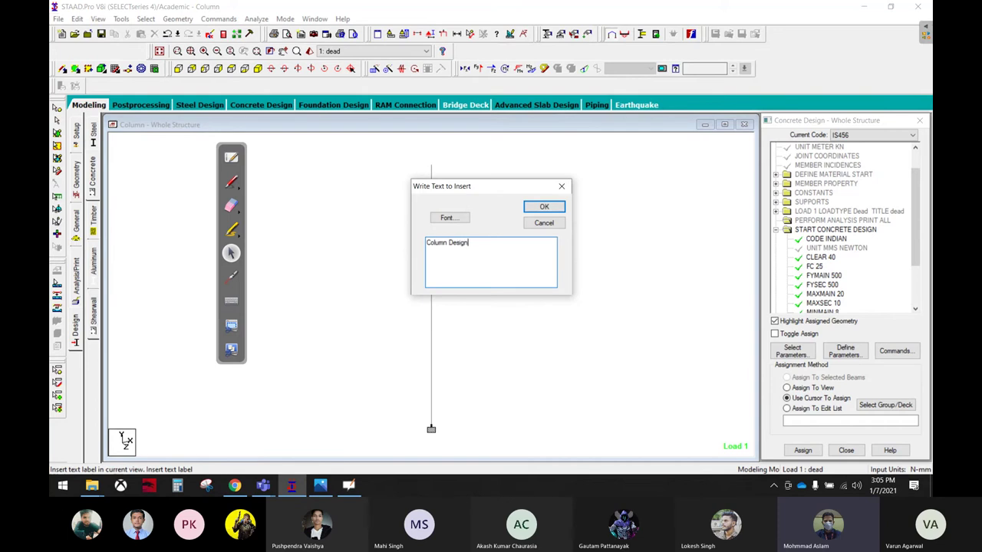
pyautogui.click(544, 208)
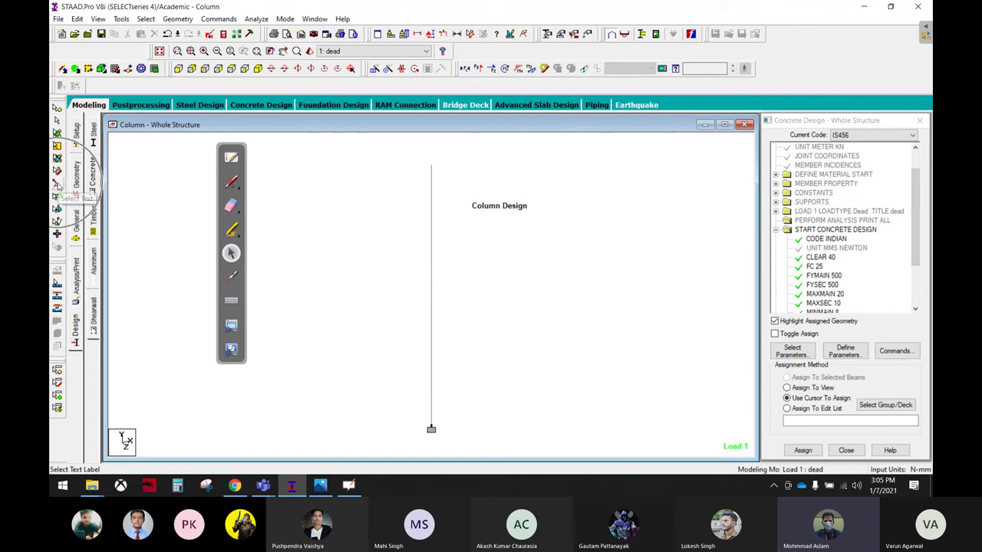
pyautogui.click(231, 181)
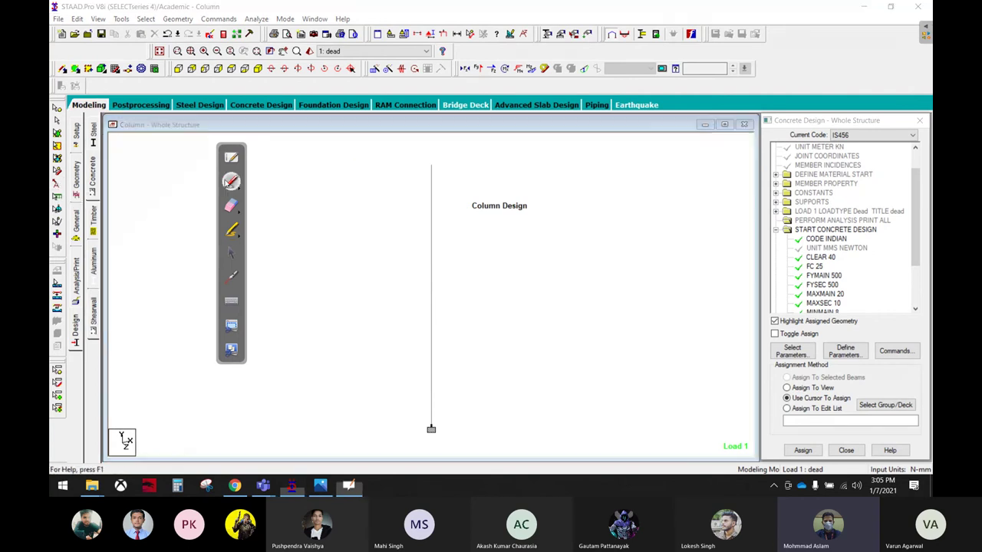
pyautogui.moveTo(67, 98)
pyautogui.mouseDown()
pyautogui.moveTo(50, 429)
pyautogui.moveTo(68, 84)
pyautogui.mouseUp()
pyautogui.click(231, 205)
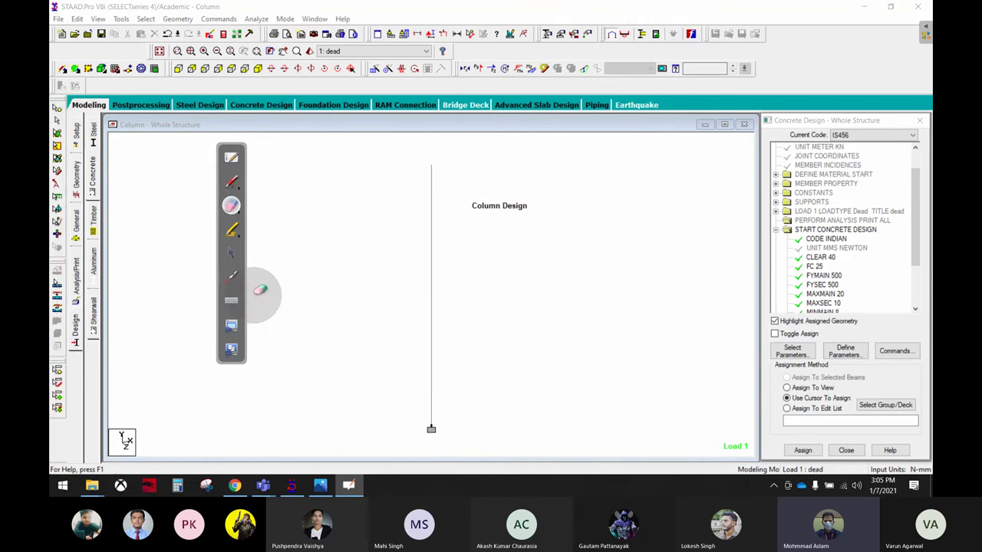
pyautogui.click(231, 253)
pyautogui.click(57, 184)
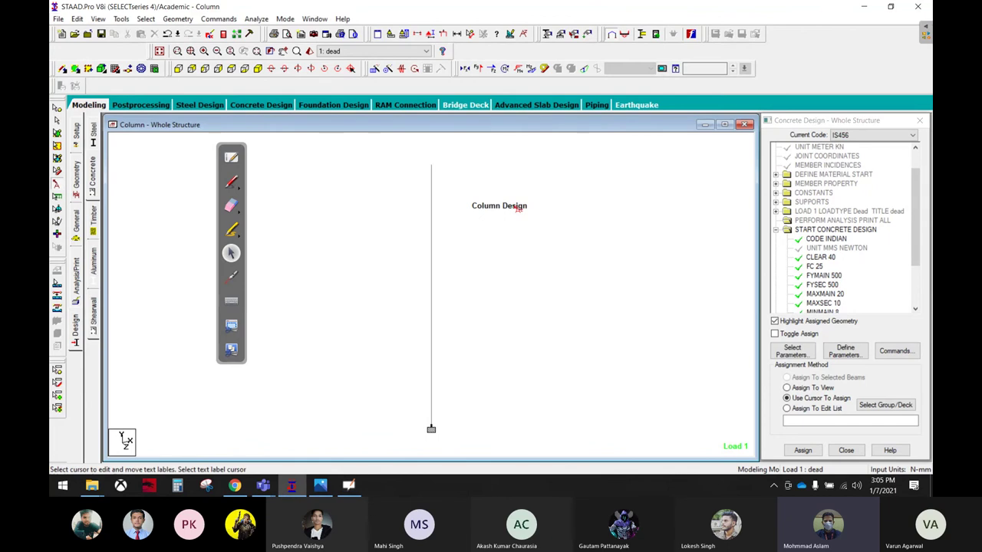
pyautogui.moveTo(514, 207); pyautogui.dragTo(539, 210)
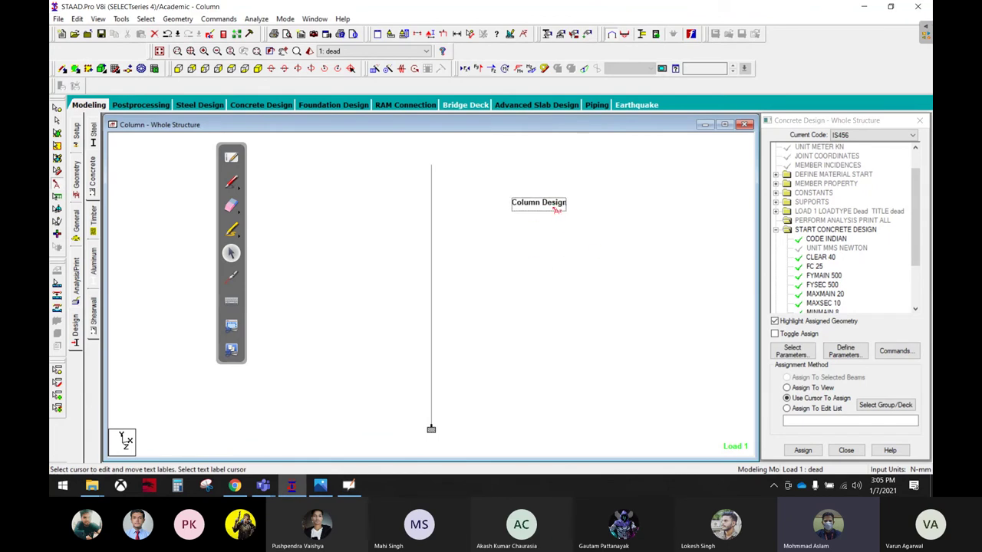
# Set the label font to Black Oblique in red with underline and strikethrough
pyautogui.doubleClick(551, 209)
pyautogui.click(449, 218)
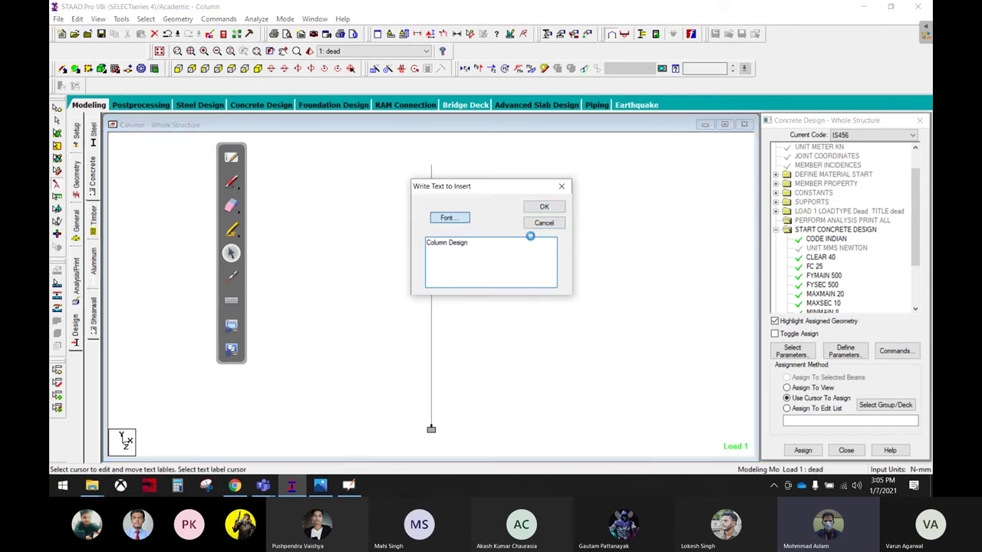
pyautogui.click(506, 231)
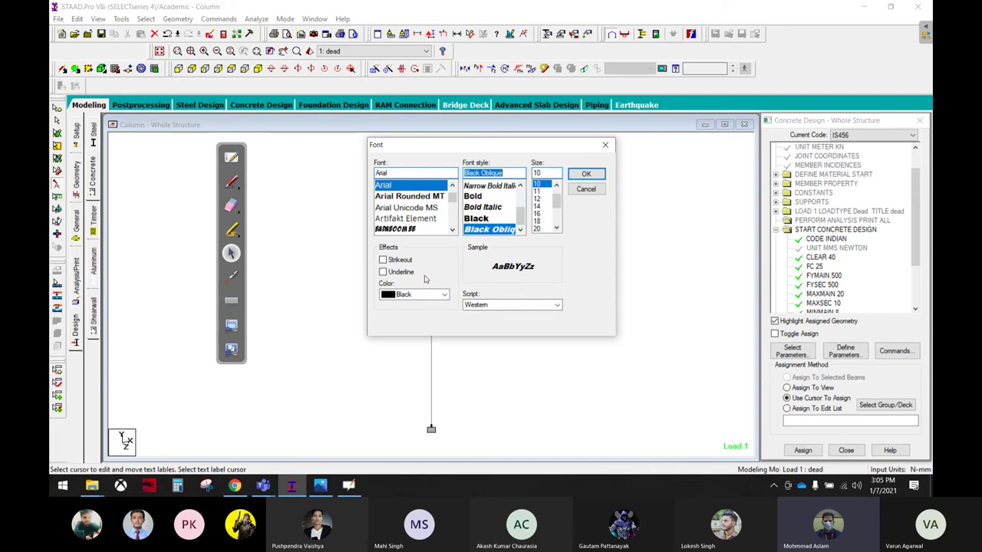
pyautogui.click(403, 294)
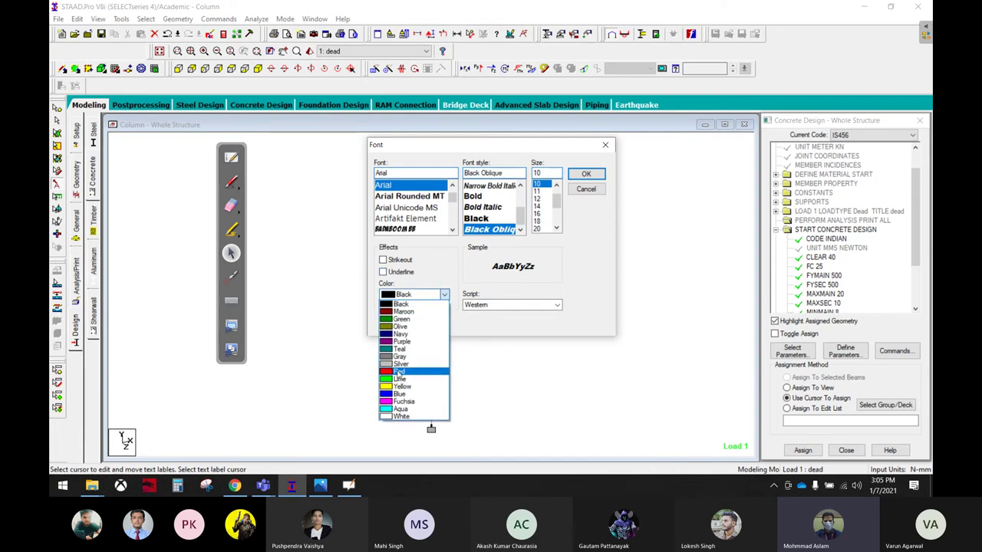
pyautogui.click(398, 371)
pyautogui.click(408, 273)
pyautogui.click(413, 261)
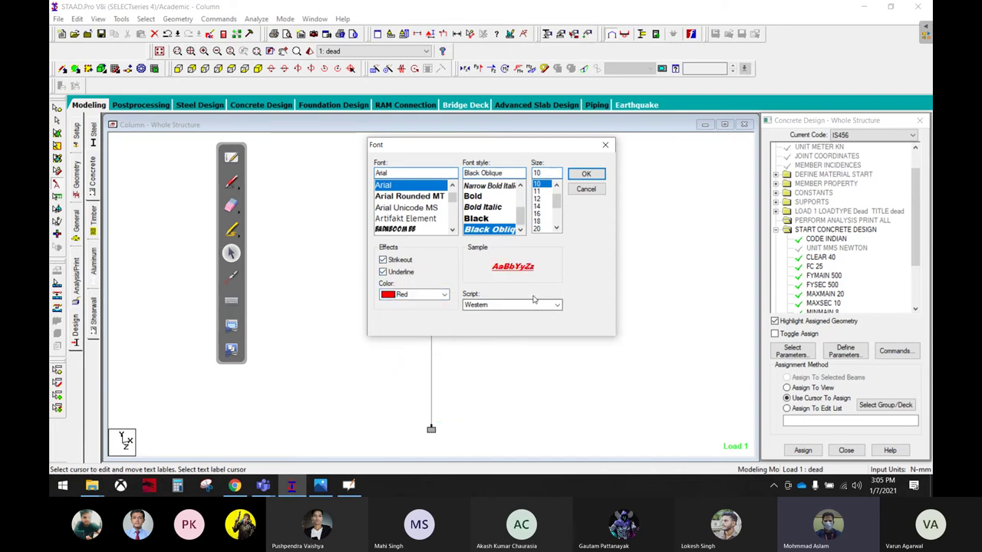
pyautogui.click(586, 174)
pyautogui.click(544, 207)
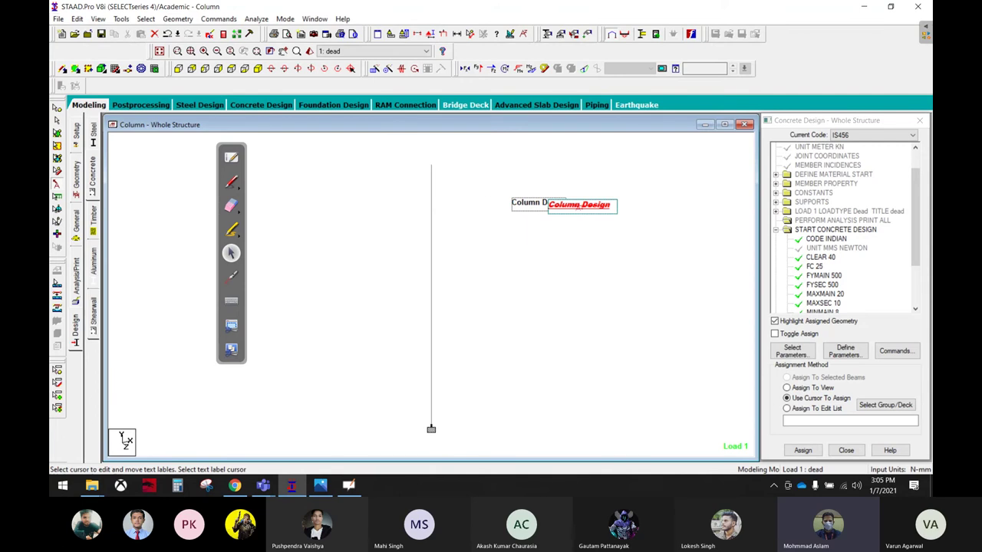
# Reposition the red 'Column Design' label beside the column's mid-height
pyautogui.moveTo(580, 206)
pyautogui.mouseDown()
pyautogui.moveTo(533, 314)
pyautogui.moveTo(490, 280)
pyautogui.moveTo(530, 232)
pyautogui.mouseUp()
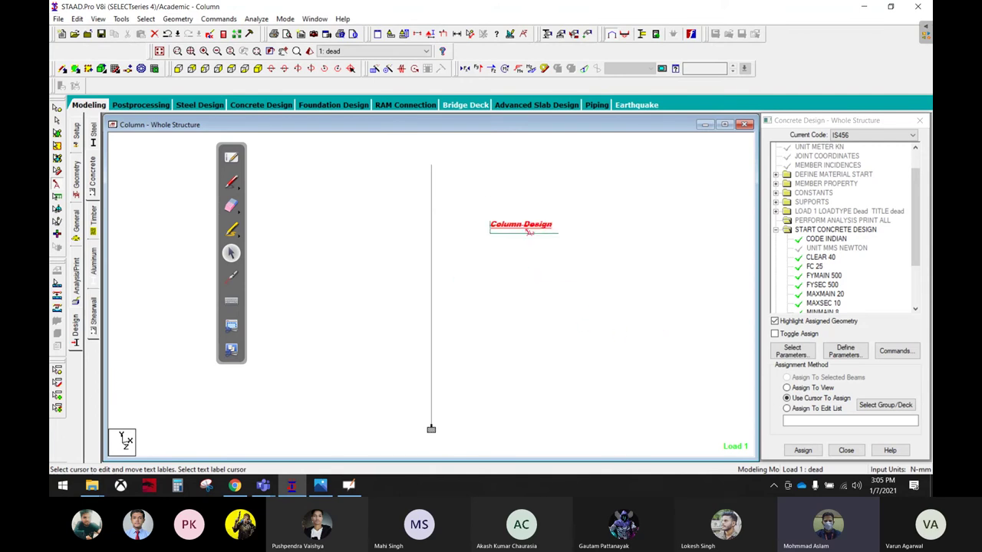
pyautogui.doubleClick(529, 229)
pyautogui.click(459, 218)
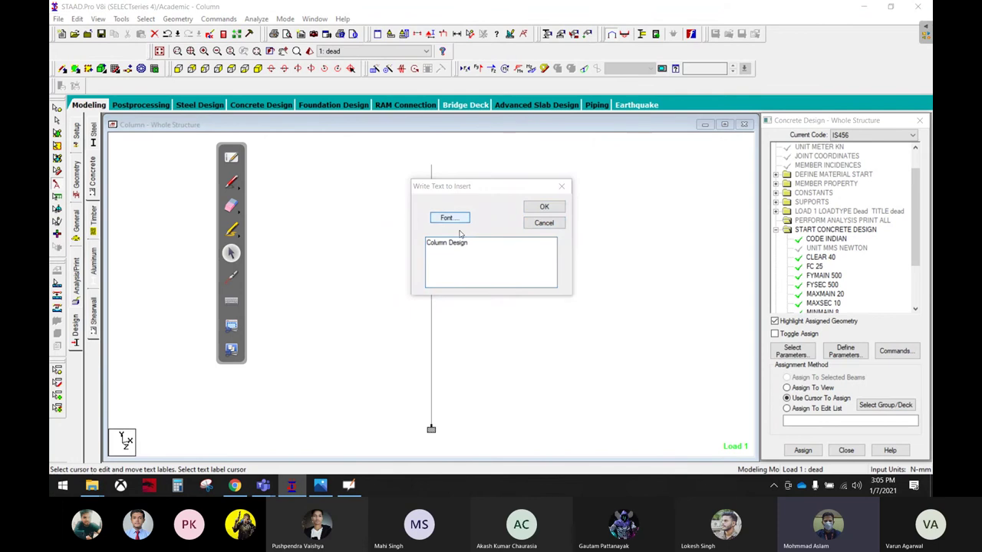
pyautogui.click(585, 175)
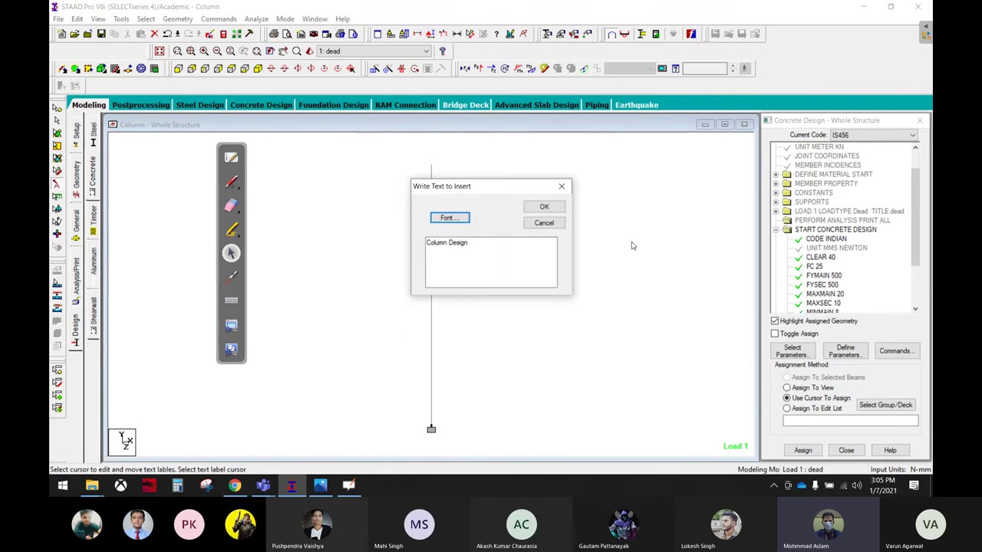
pyautogui.click(542, 206)
pyautogui.moveTo(573, 249); pyautogui.dragTo(492, 200)
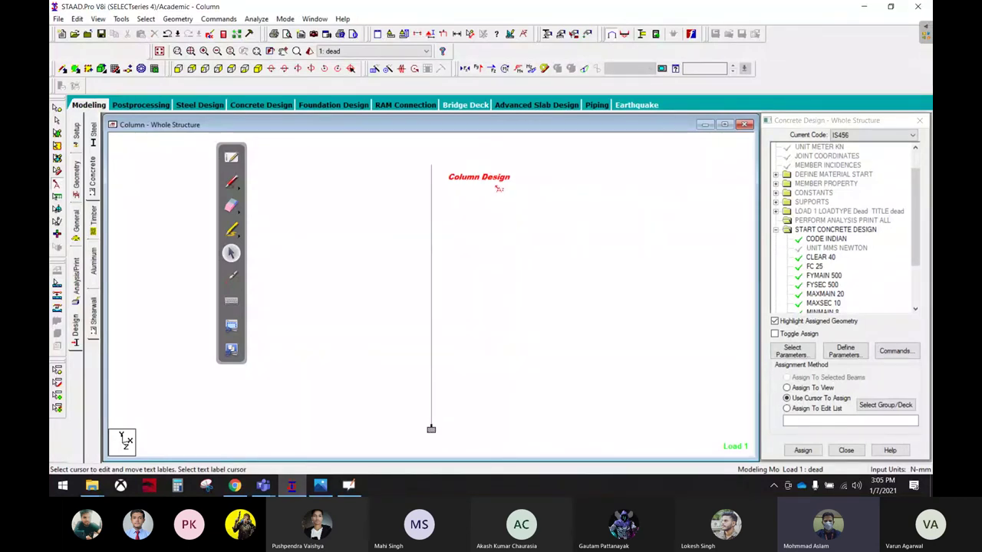
pyautogui.moveTo(483, 178); pyautogui.dragTo(490, 250)
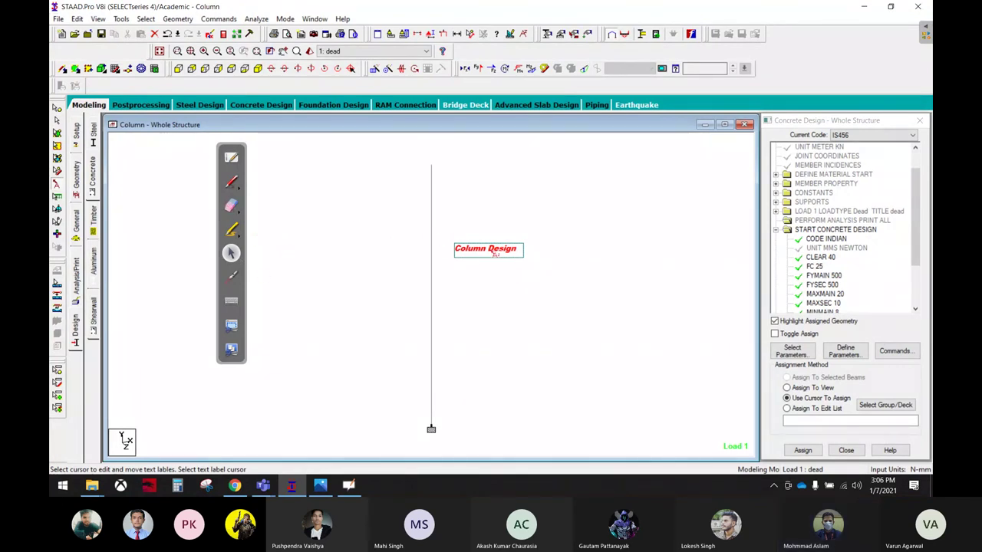
# Delete the 'Column Design' label and set the structure diagram to Full Sections
pyautogui.press('Delete')
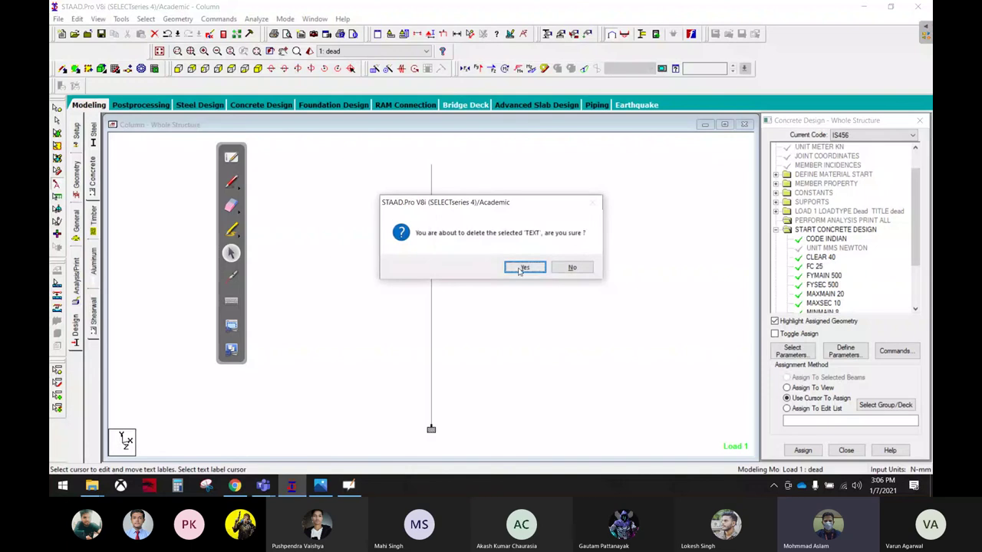
pyautogui.click(524, 269)
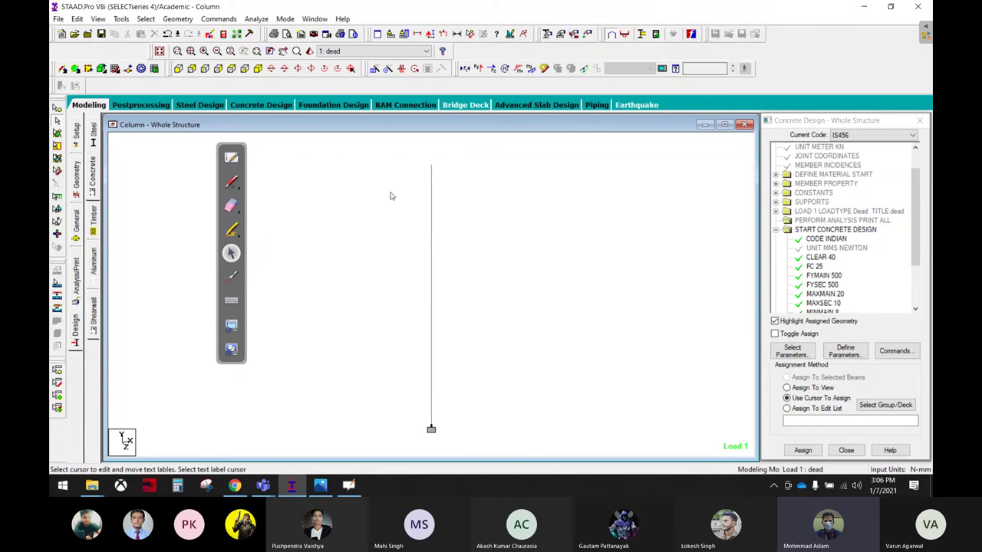
pyautogui.rightClick(462, 169)
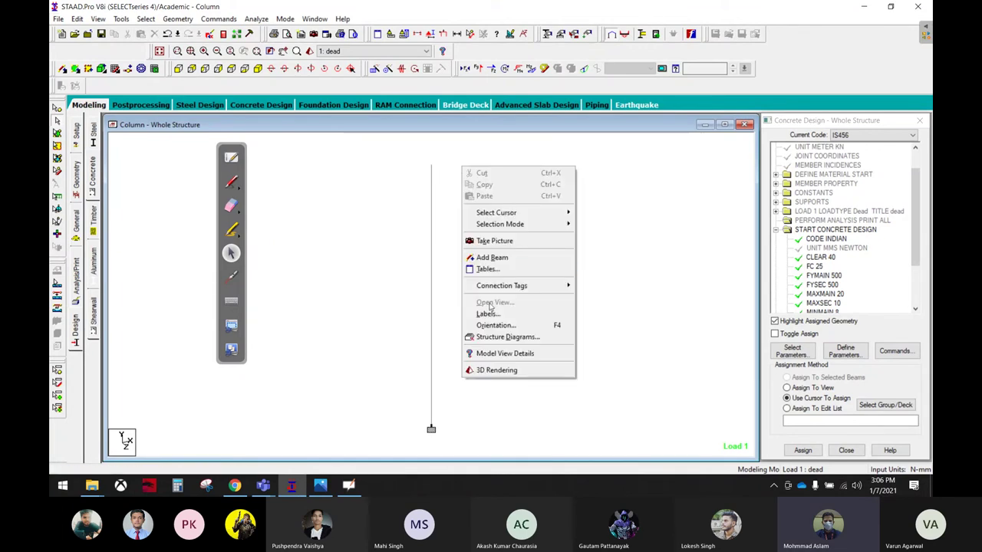
pyautogui.click(491, 333)
pyautogui.click(403, 137)
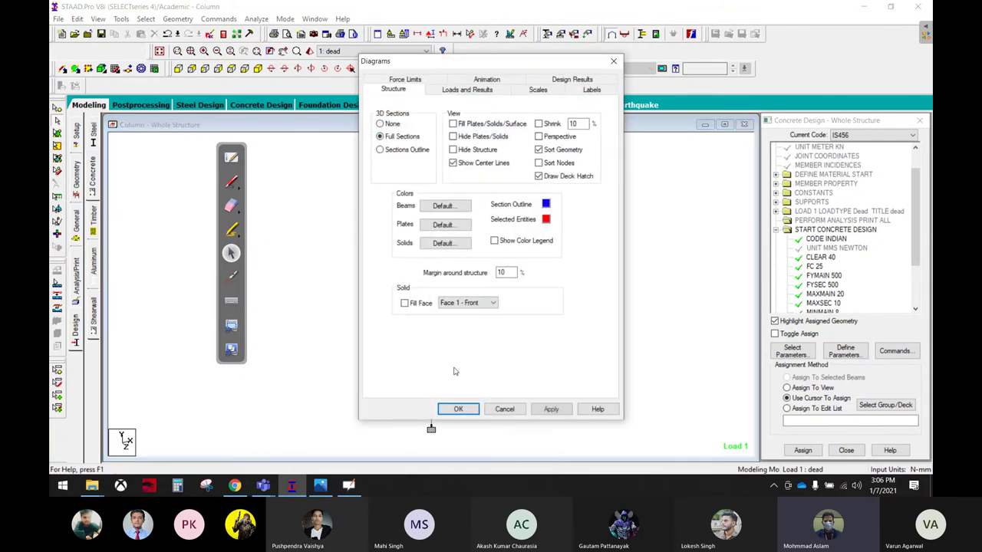
pyautogui.click(458, 409)
pyautogui.moveTo(514, 313); pyautogui.dragTo(477, 337)
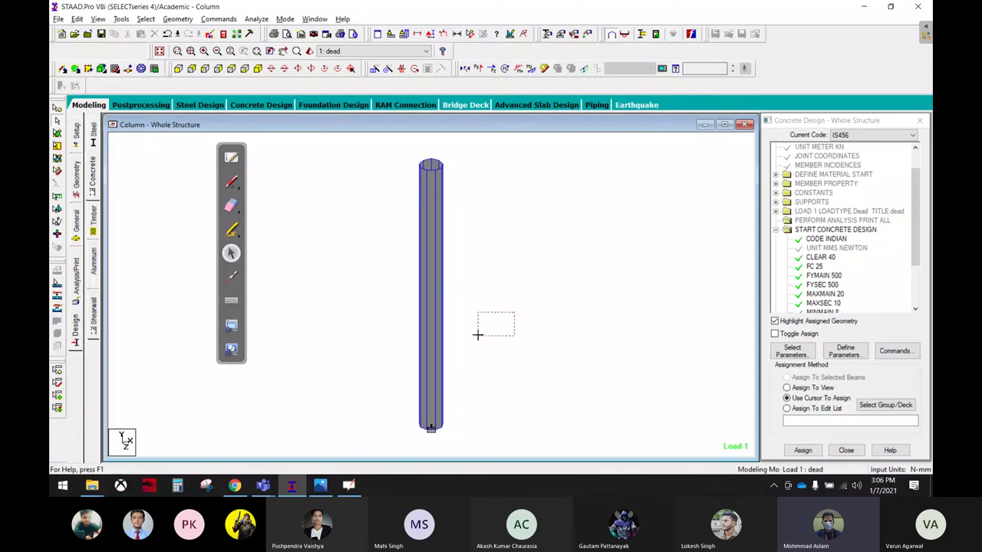
# Set the structure diagram display to Sections Outline
pyautogui.rightClick(521, 215)
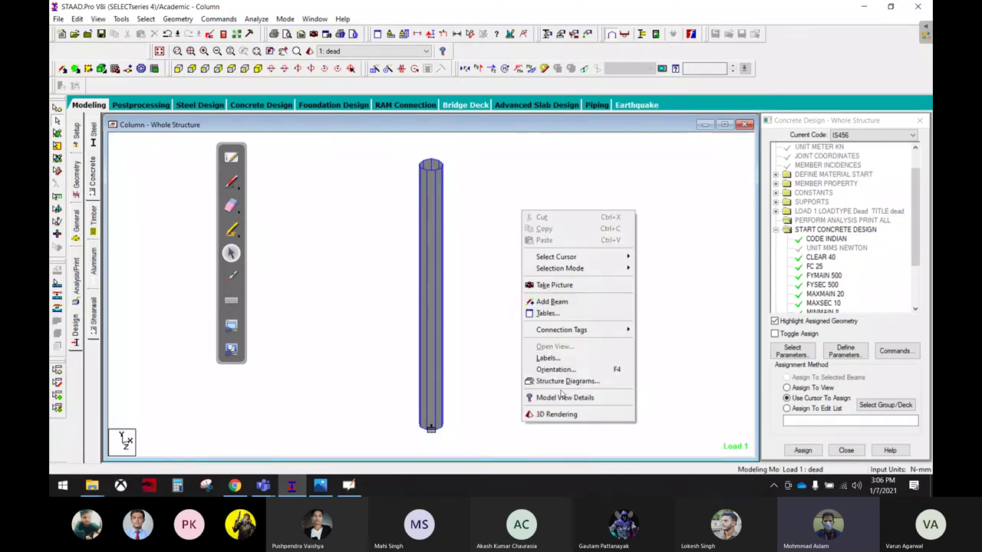
pyautogui.click(545, 379)
pyautogui.click(404, 151)
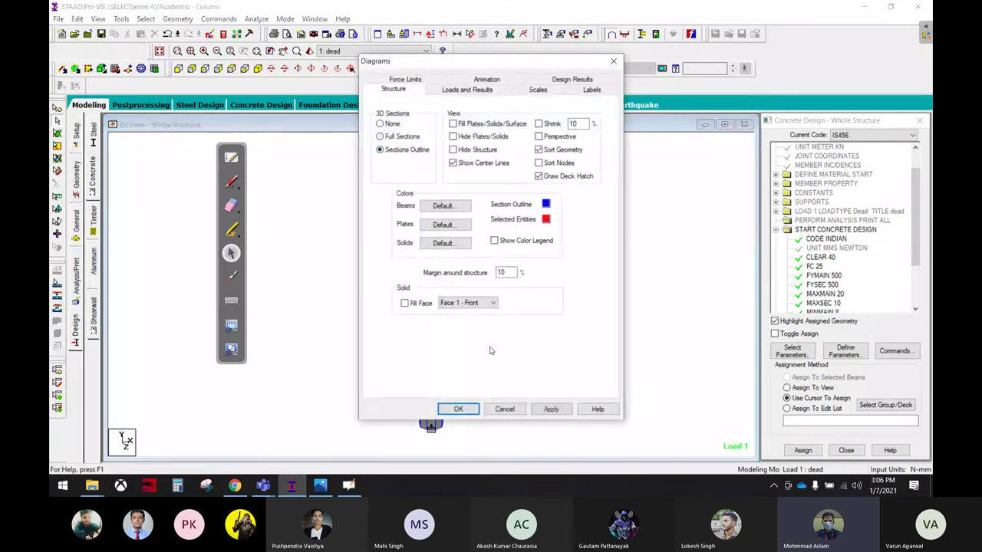
pyautogui.click(458, 409)
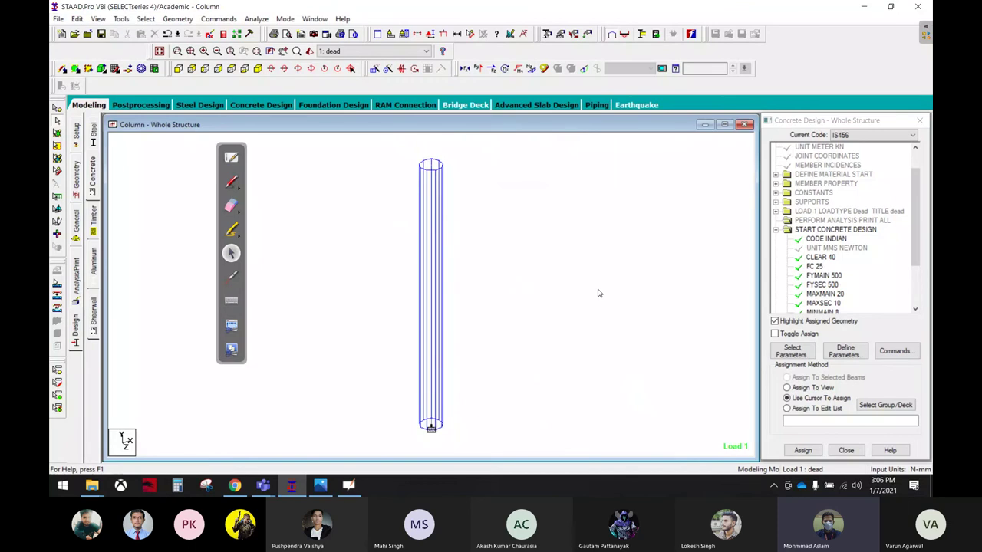
# View the Geometry and Job information pages, then switch to the Postprocessing results
pyautogui.rightClick(499, 162)
pyautogui.click(351, 136)
pyautogui.click(77, 168)
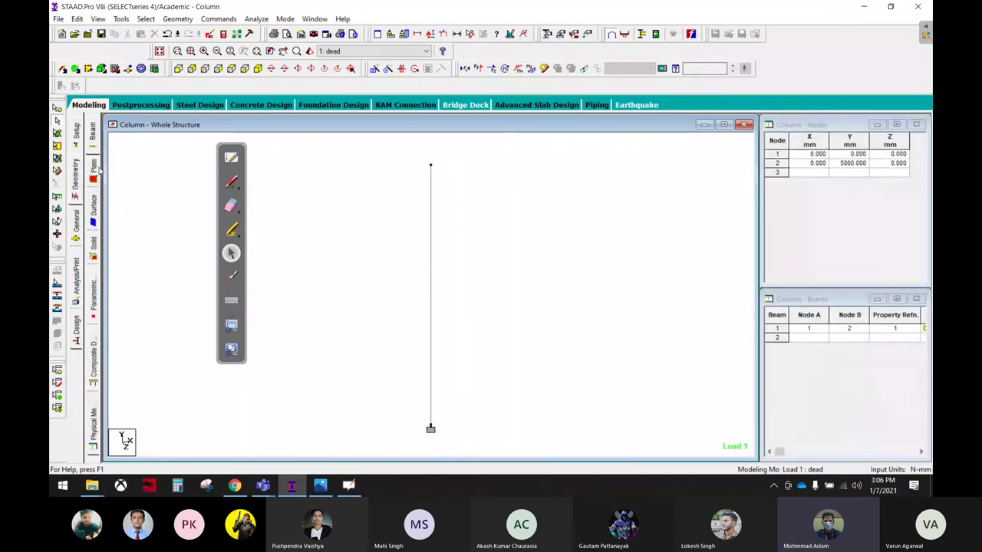
pyautogui.click(81, 144)
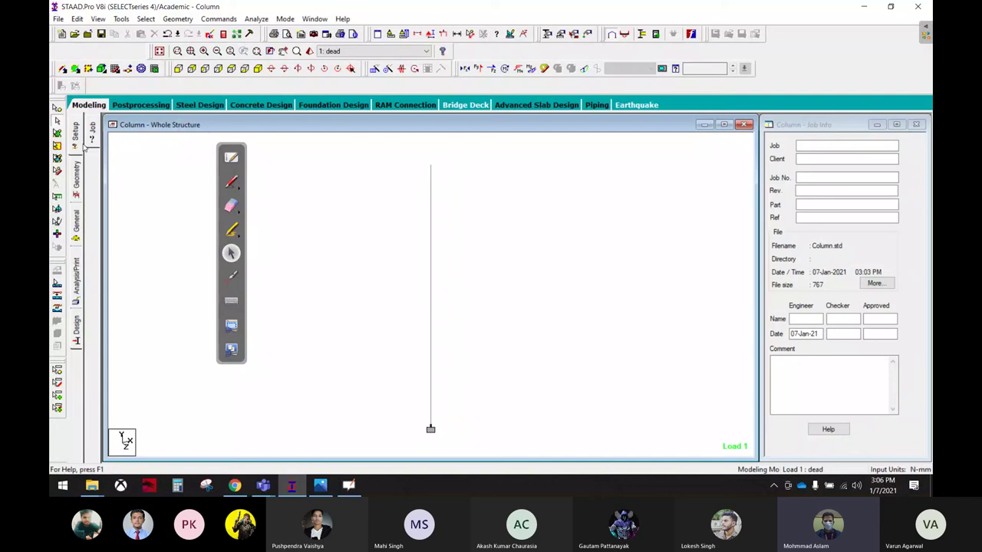
pyautogui.rightClick(464, 174)
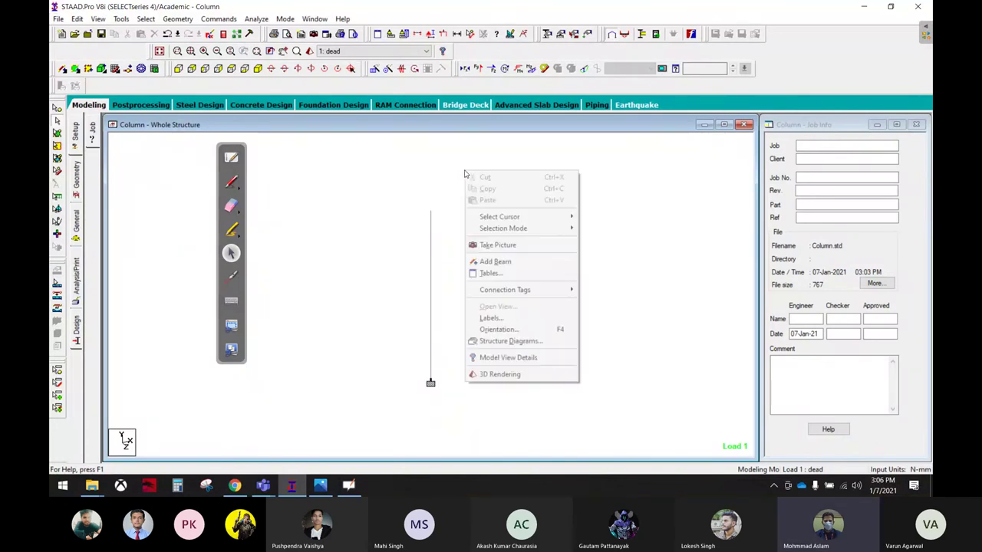
pyautogui.rightClick(428, 170)
pyautogui.click(377, 169)
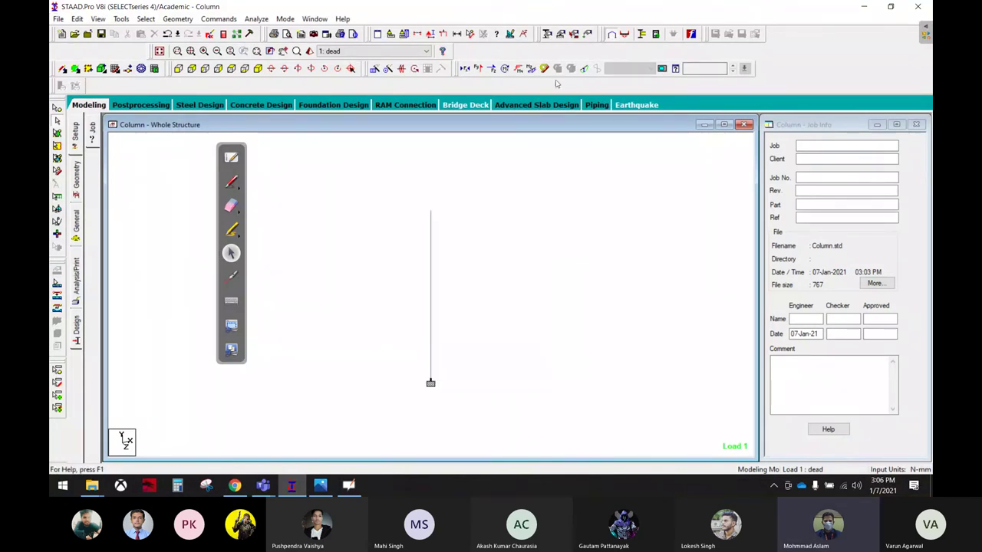
pyautogui.click(171, 104)
# Show the dead-load deflected shape and node displacement tables (max 1.145 mm at 2500 mm)
pyautogui.click(507, 331)
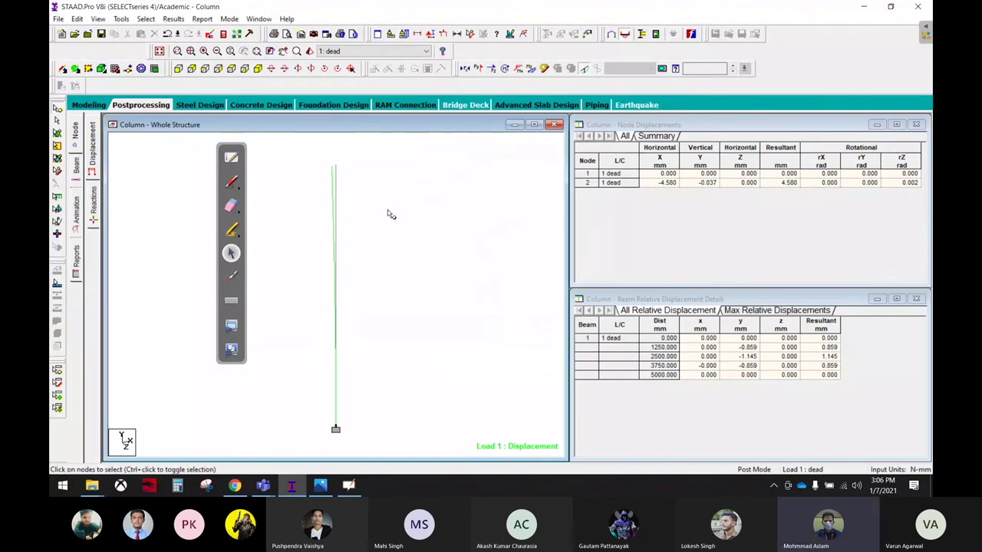
pyautogui.click(77, 214)
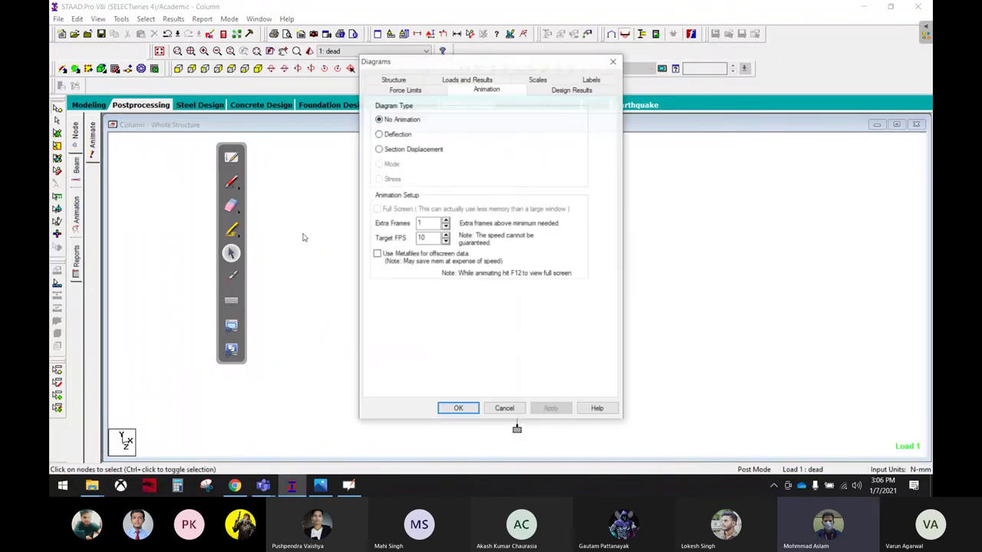
pyautogui.click(400, 135)
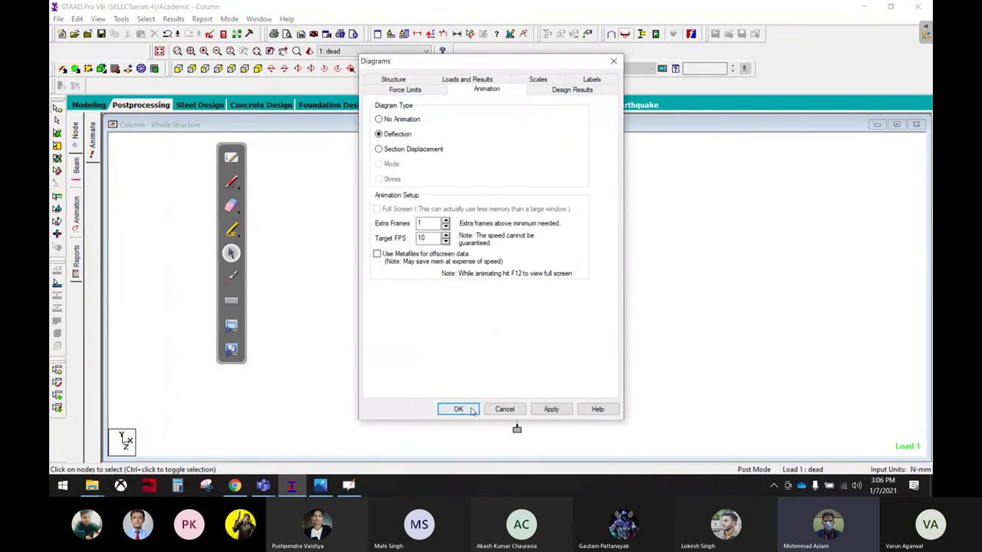
pyautogui.click(459, 409)
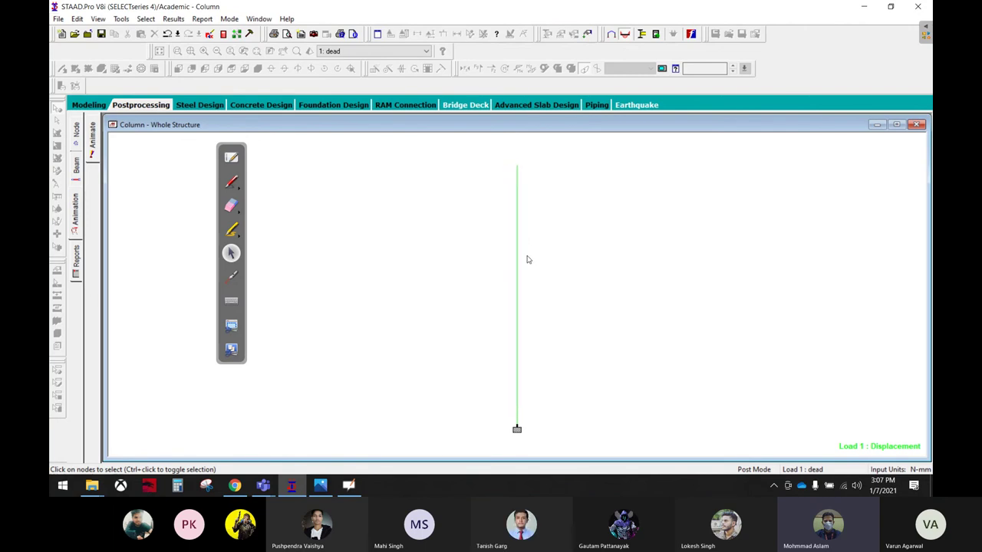
pyautogui.click(138, 106)
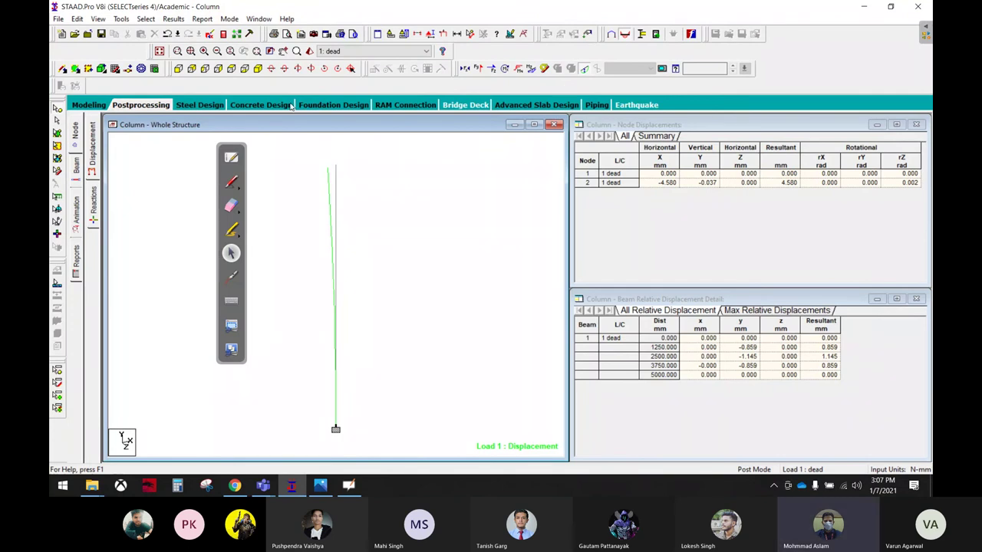
# In the STAAD Editor, replace FIXED with PINNED on the SUPPORTS line and close it
pyautogui.click(210, 39)
pyautogui.scroll(-1, 461, 171)
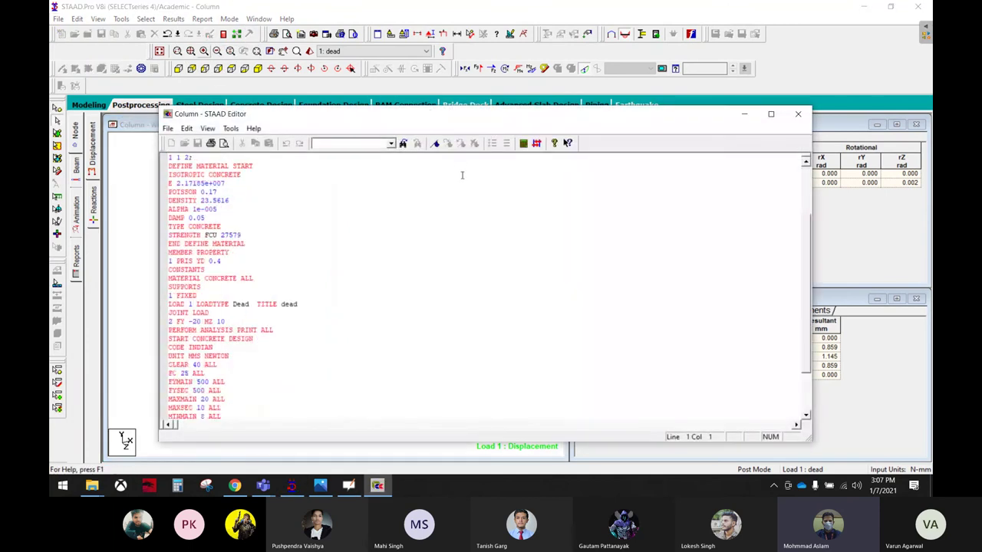
pyautogui.scroll(-5, 390, 273)
pyautogui.scroll(-9, 394, 279)
pyautogui.scroll(9, 396, 276)
pyautogui.scroll(6, 393, 276)
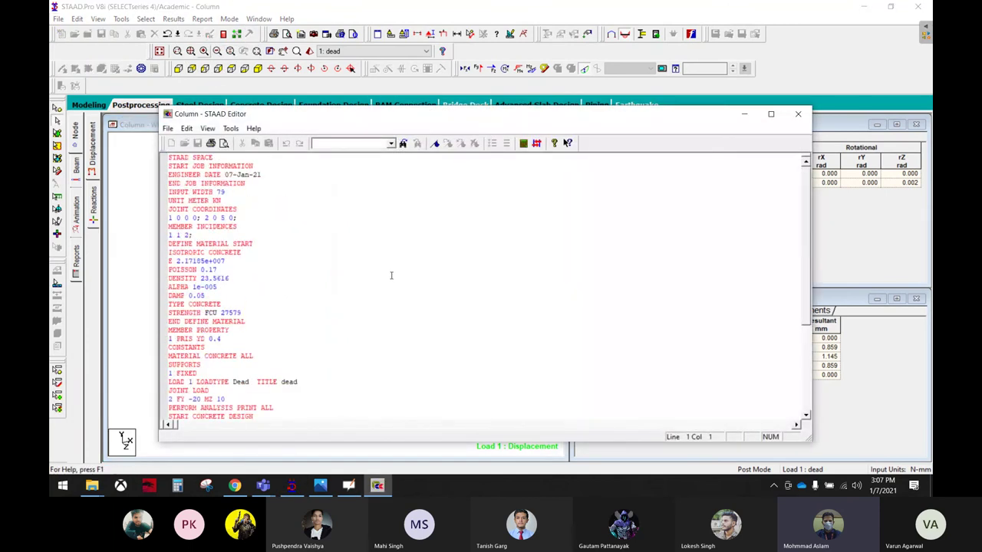
pyautogui.doubleClick(412, 123)
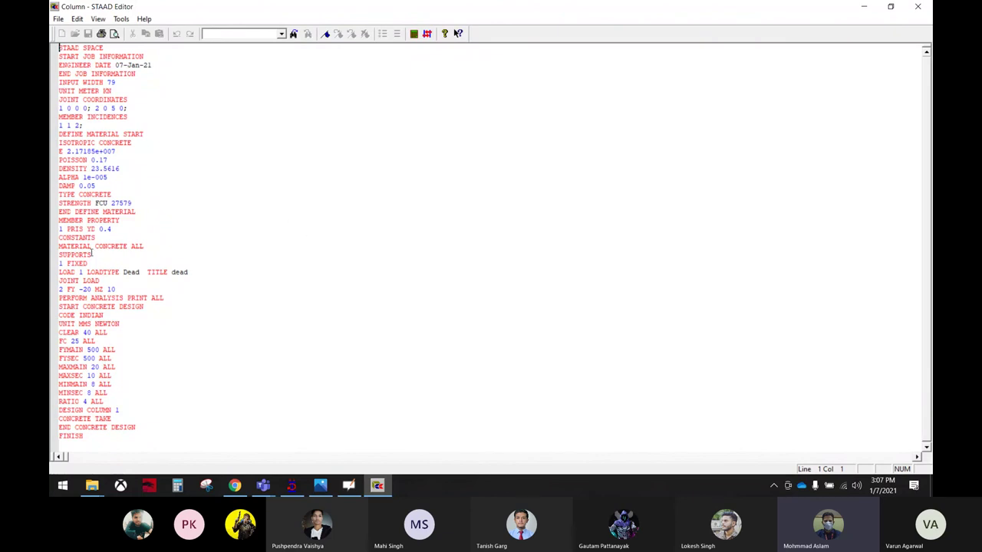
pyautogui.moveTo(92, 263); pyautogui.dragTo(75, 263)
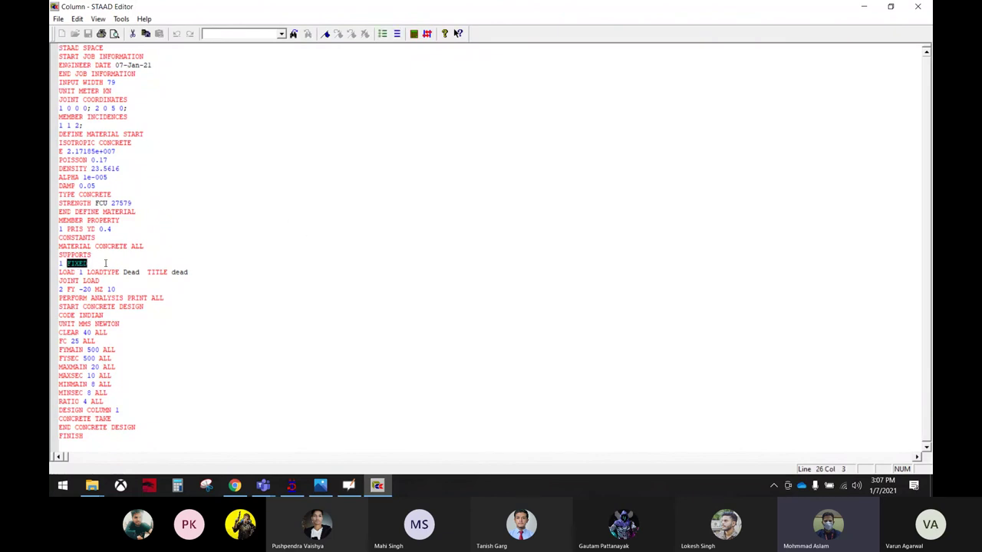
pyautogui.write('P')
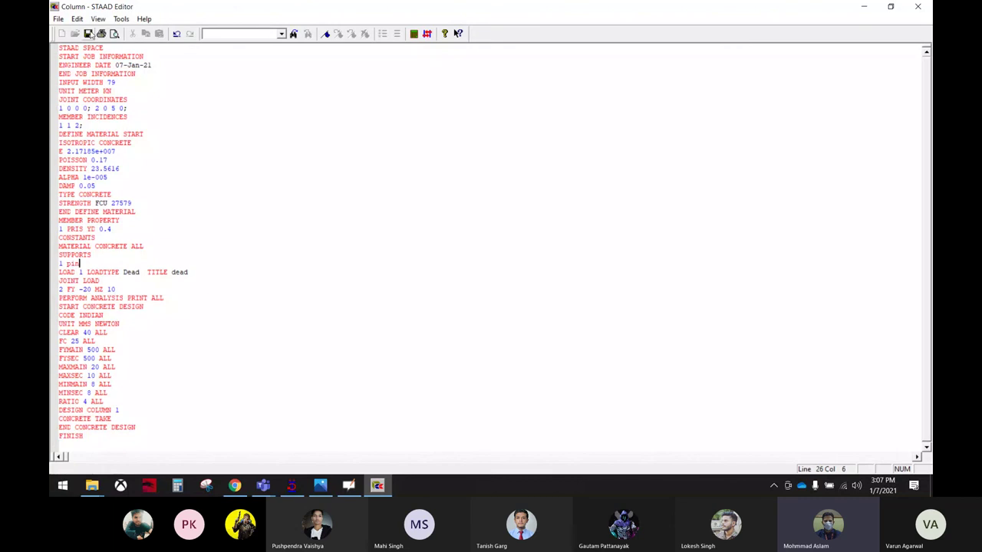
pyautogui.click(88, 33)
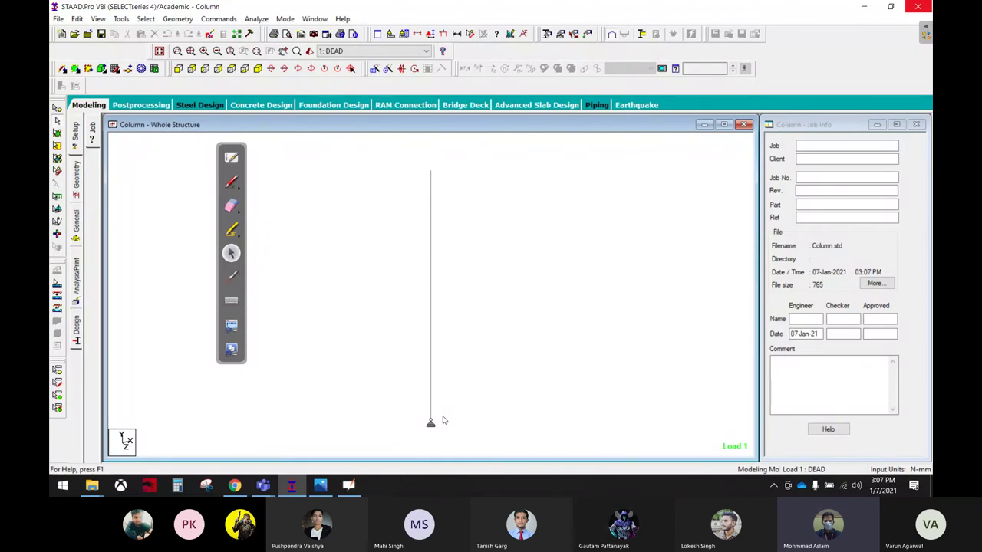
# Assign No support to base node 1 on the Supports page
pyautogui.click(82, 224)
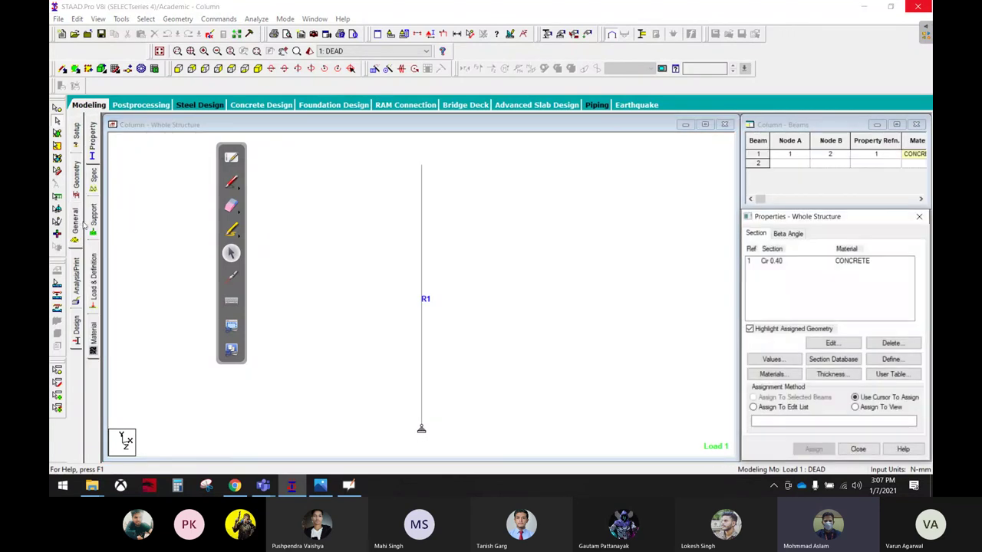
pyautogui.click(94, 222)
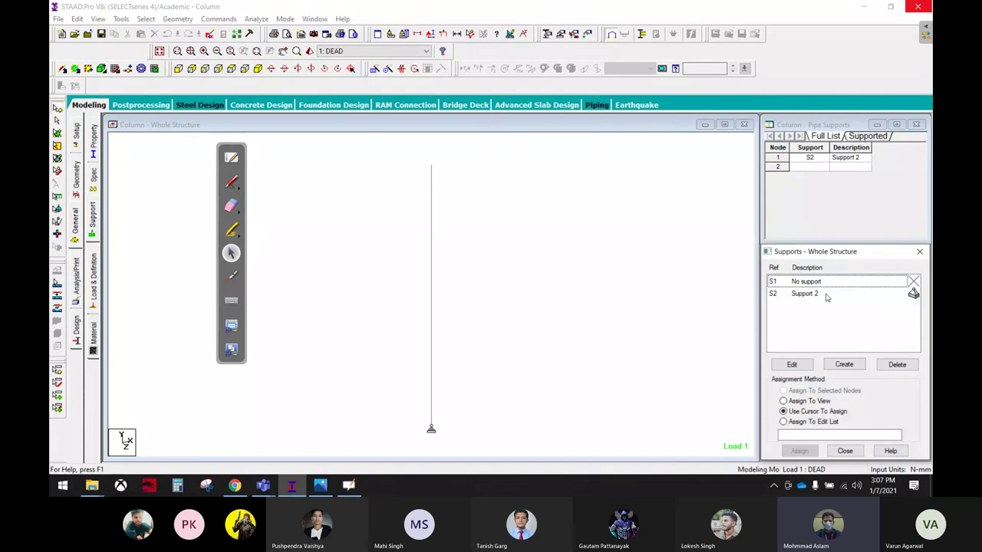
pyautogui.click(829, 295)
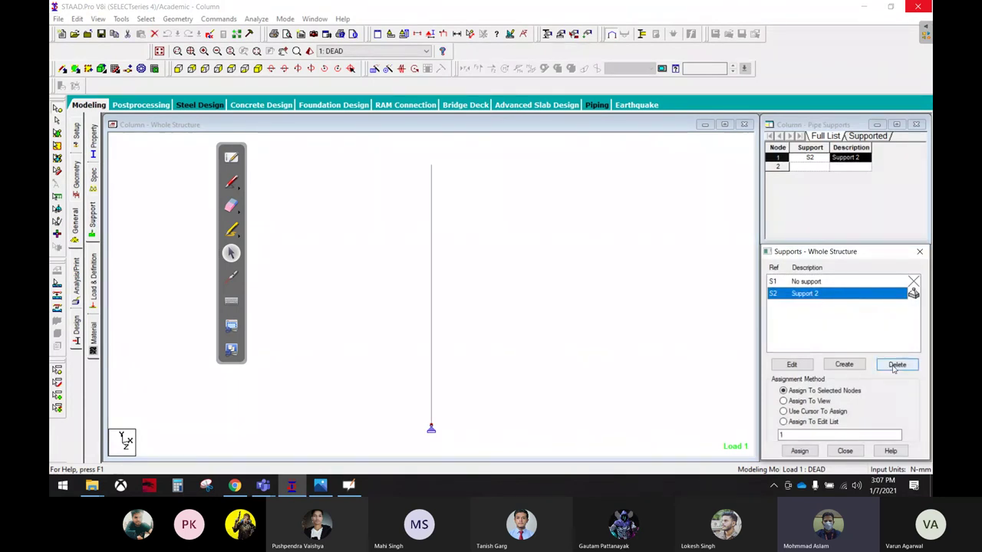
pyautogui.click(806, 282)
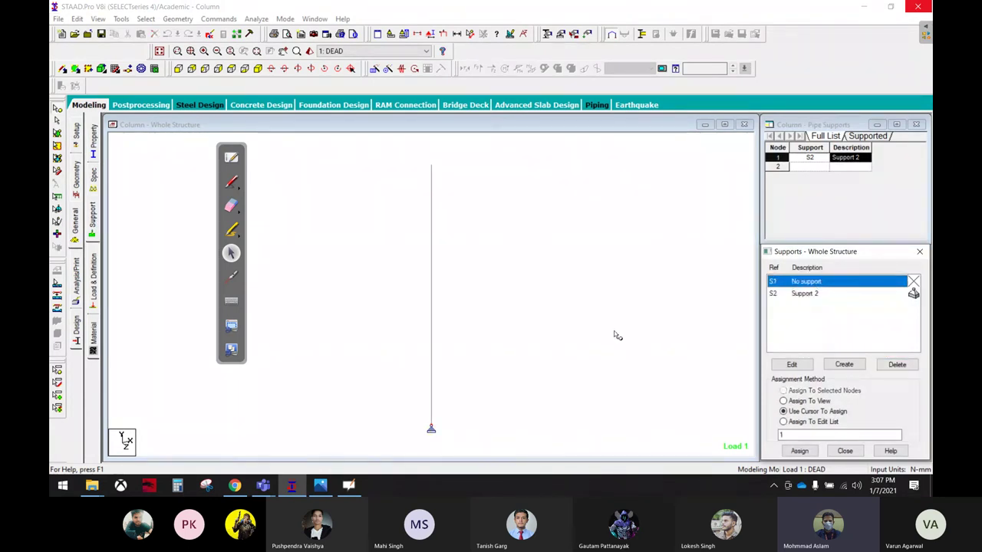
pyautogui.click(800, 452)
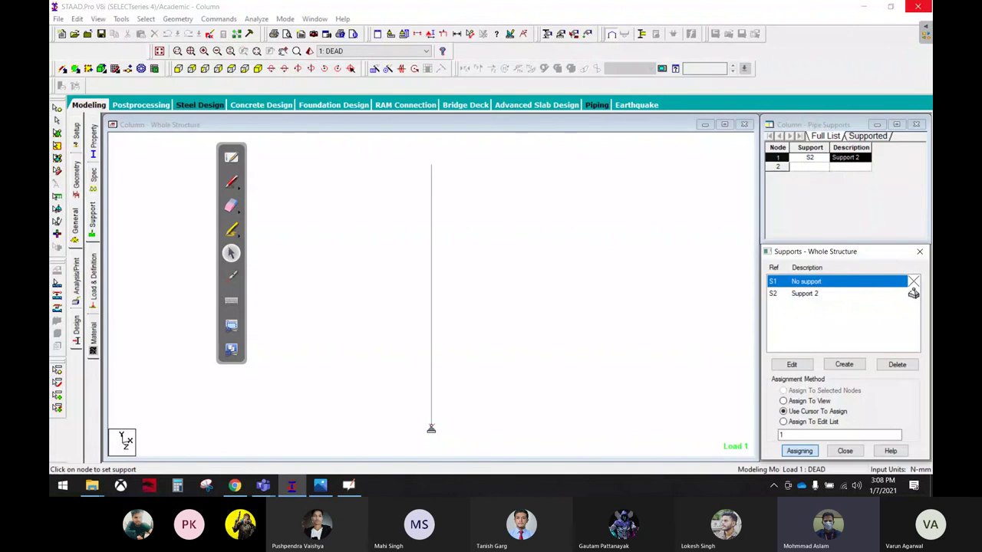
pyautogui.click(431, 428)
# Create a pinned Support 3 and assign it to node 1
pyautogui.click(844, 365)
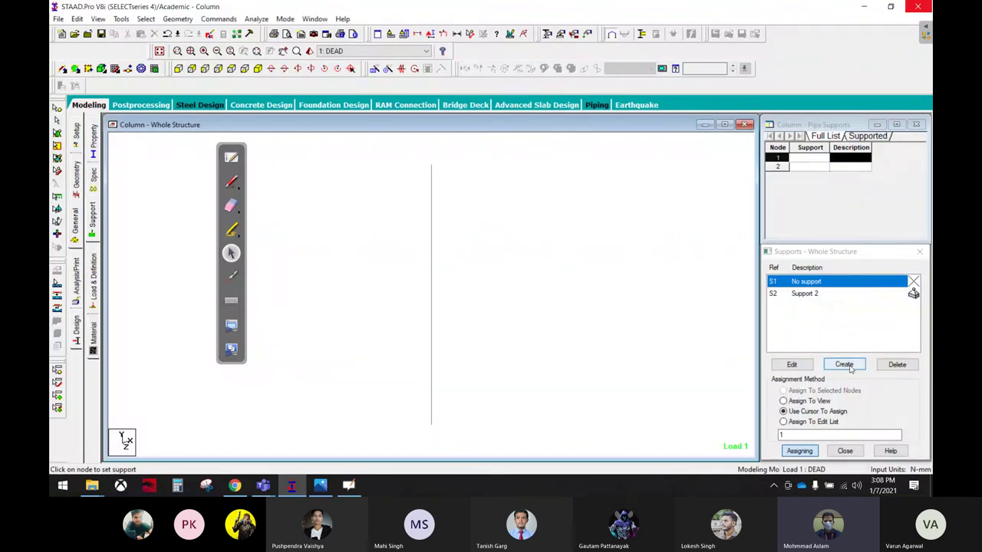
pyautogui.click(749, 227)
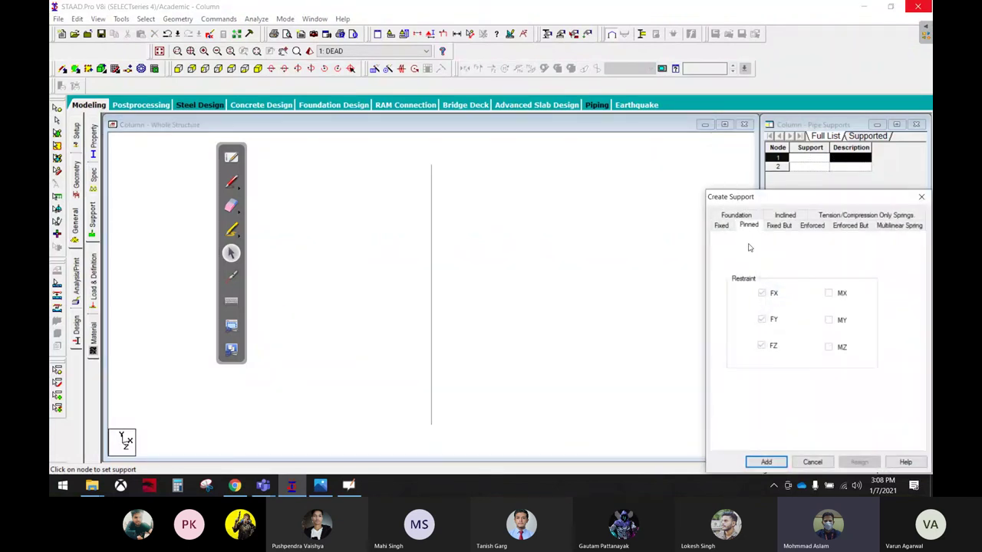
pyautogui.click(765, 462)
pyautogui.click(806, 306)
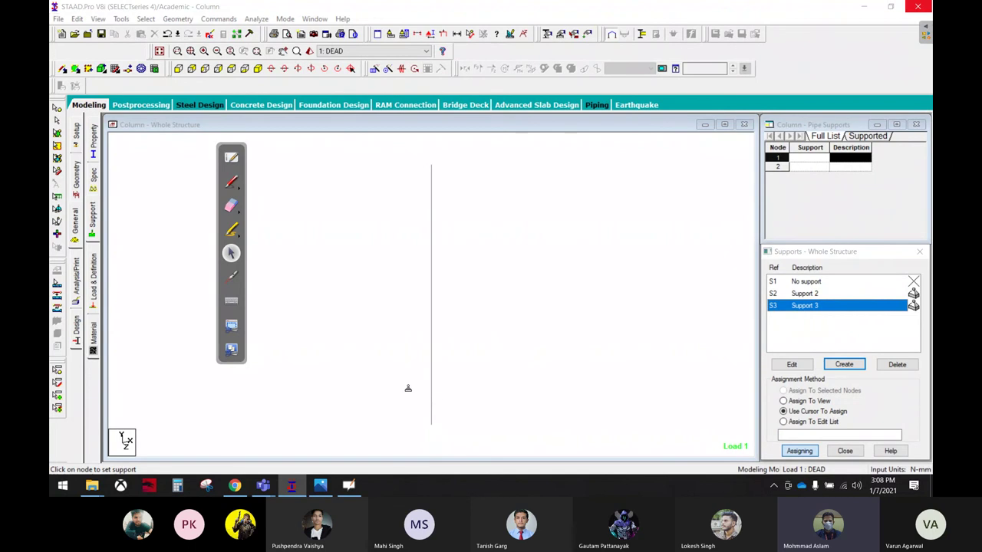
pyautogui.click(431, 427)
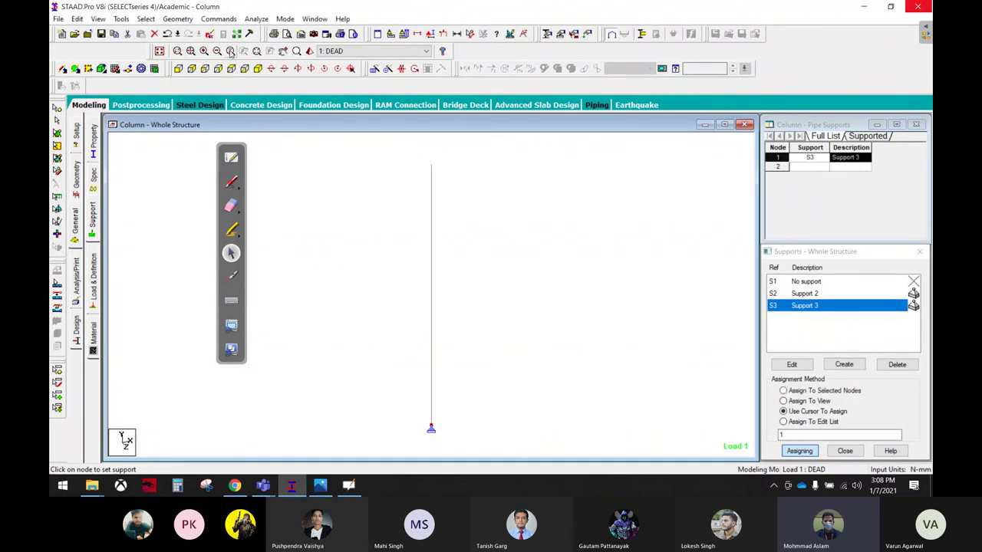
pyautogui.click(209, 34)
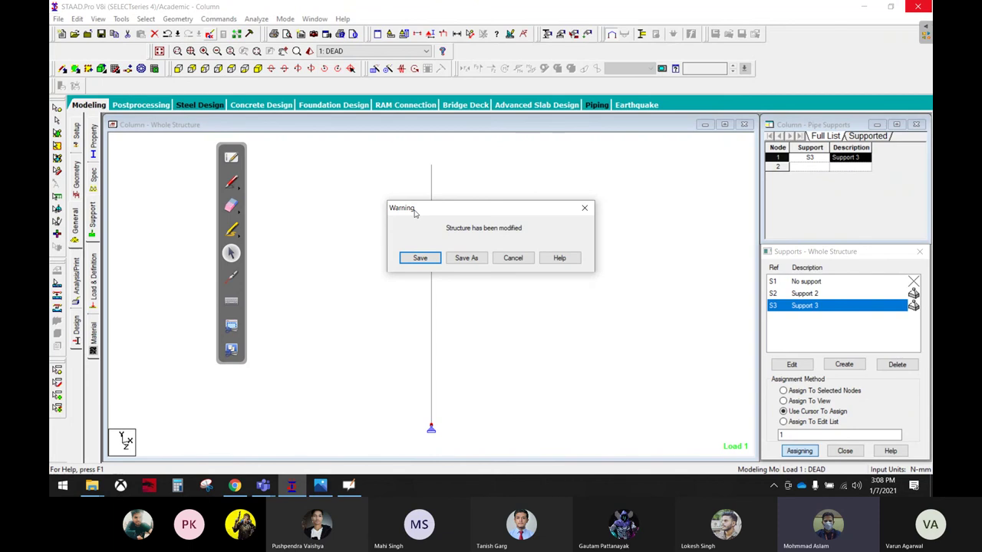
# Save the structure, change PINNED back to FIXED on line 26, and save on closing
pyautogui.click(415, 258)
pyautogui.moveTo(92, 263); pyautogui.dragTo(69, 263)
pyautogui.write('fi')
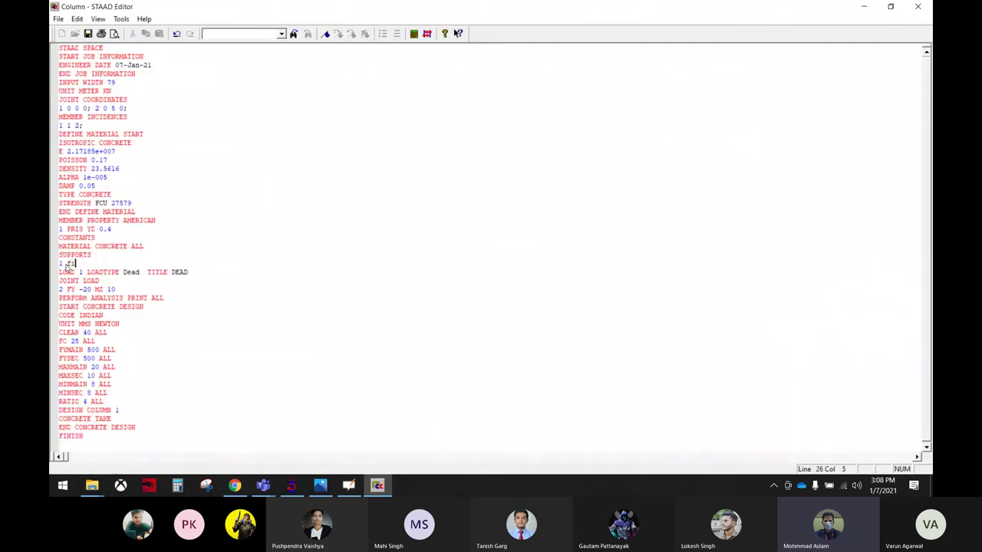
pyautogui.write('x')
pyautogui.click(89, 33)
pyautogui.click(918, 6)
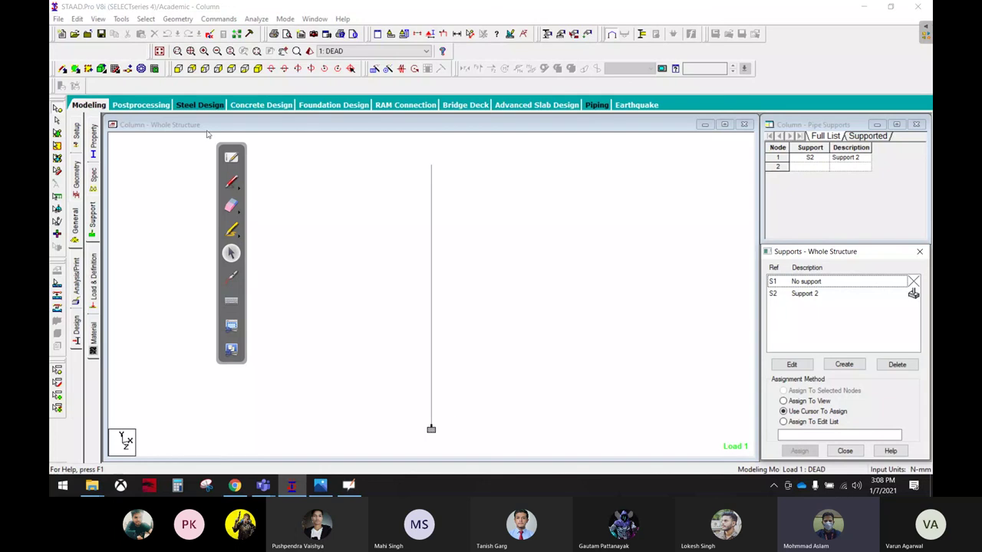
pyautogui.click(209, 34)
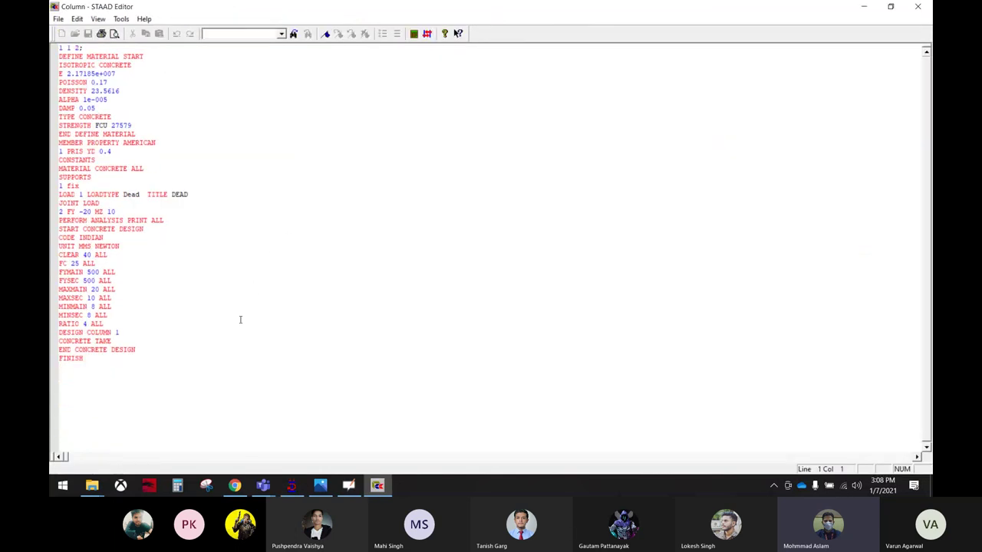
pyautogui.moveTo(85, 438); pyautogui.dragTo(51, 28)
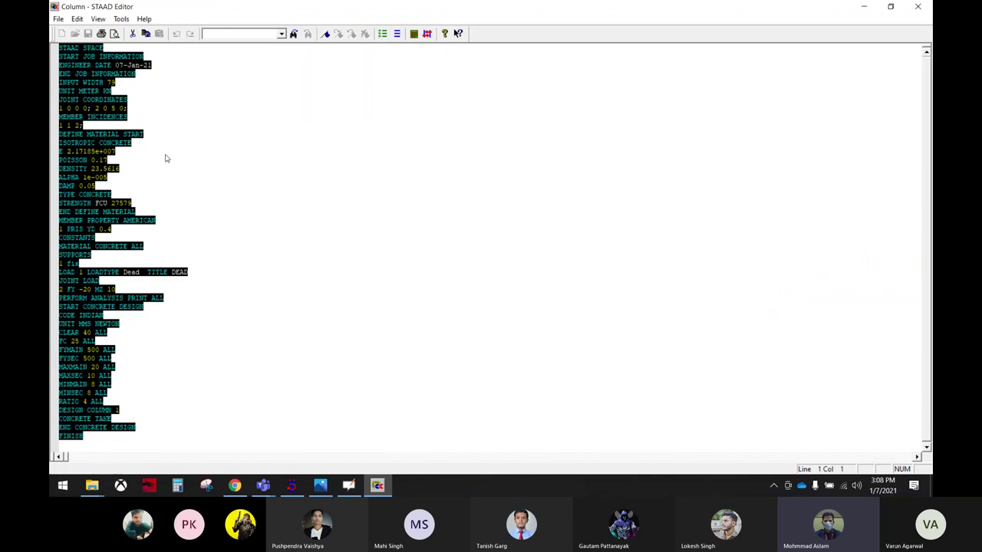
pyautogui.click(229, 191)
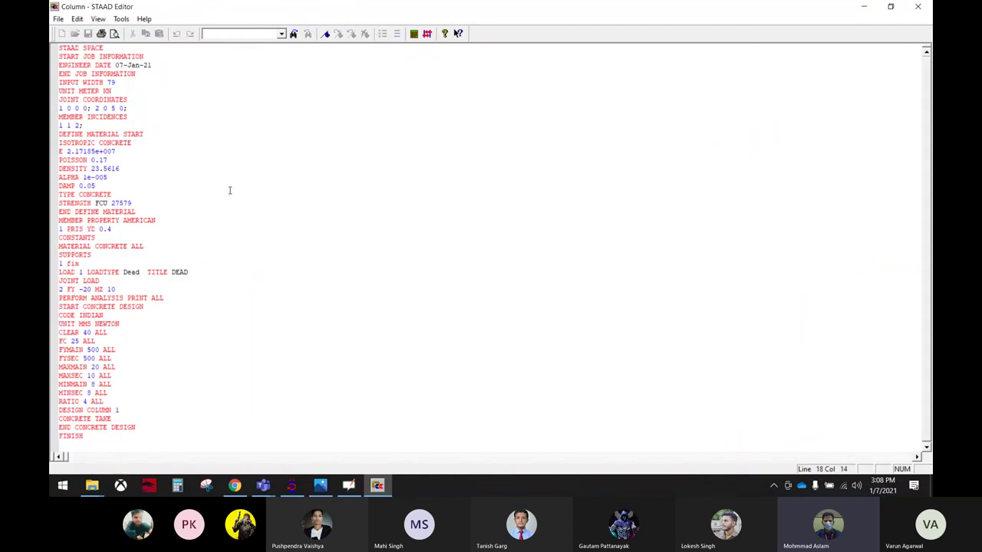
pyautogui.click(918, 6)
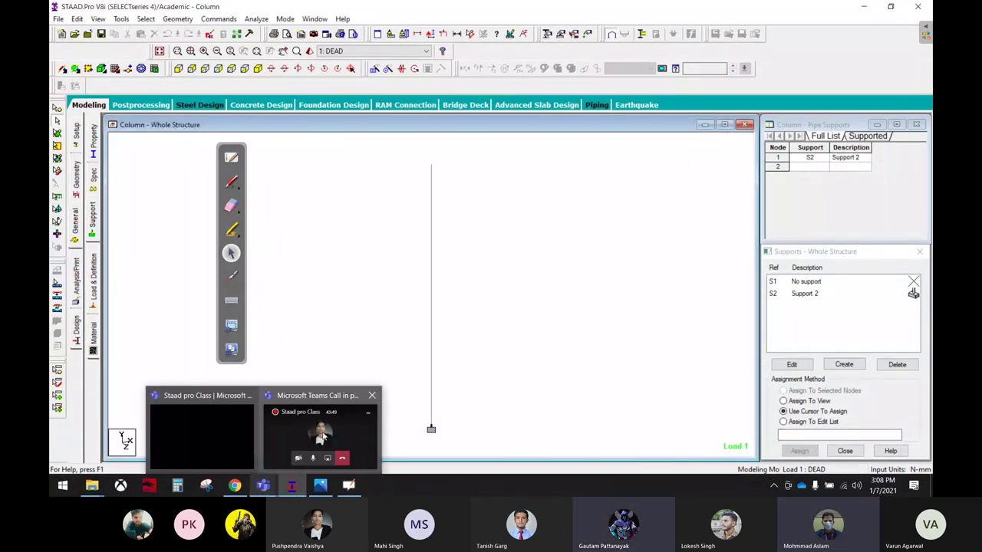
# Bring the Teams class meeting window to the front and choose Stop recording under More actions
pyautogui.click(839, 414)
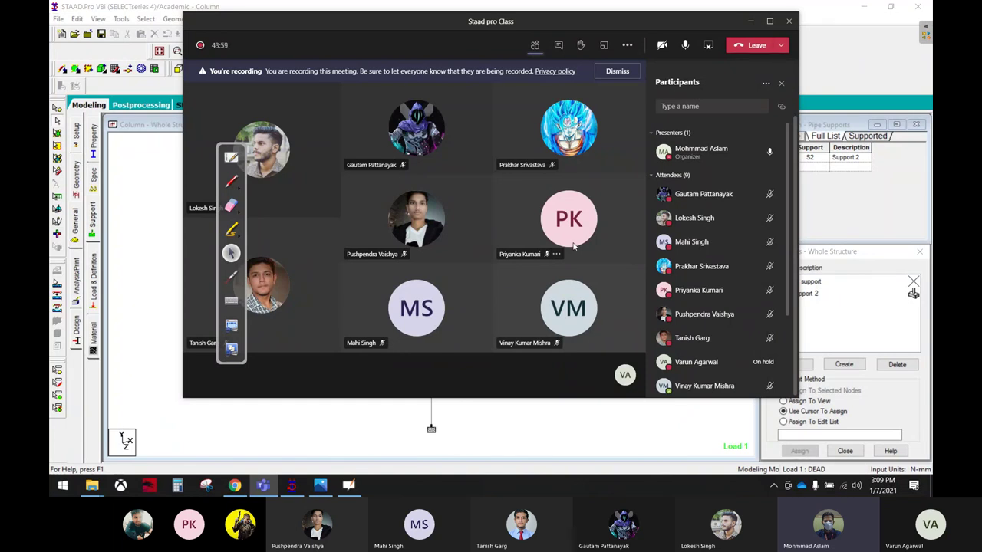
pyautogui.scroll(-3, 729, 222)
pyautogui.scroll(3, 756, 162)
pyautogui.click(766, 84)
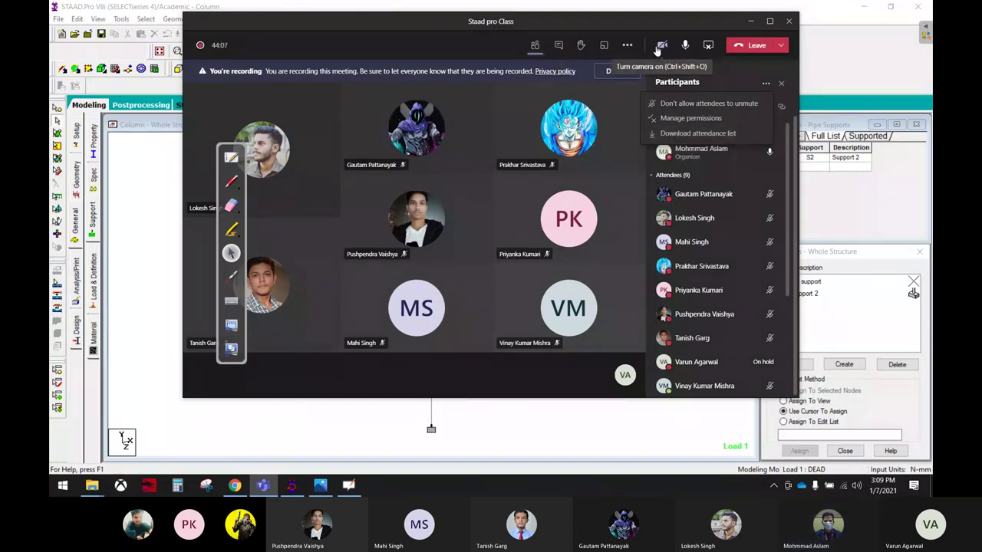
pyautogui.click(628, 45)
pyautogui.click(661, 291)
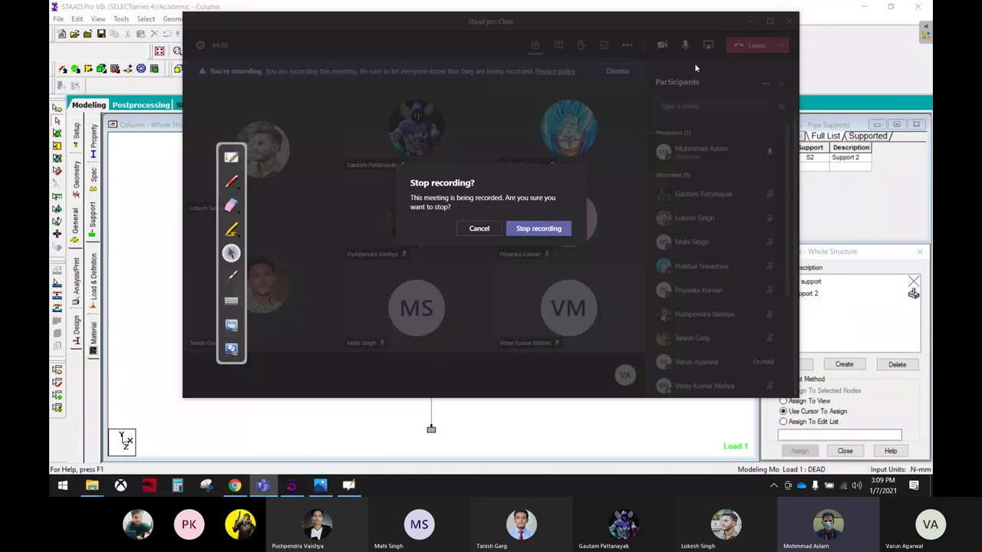